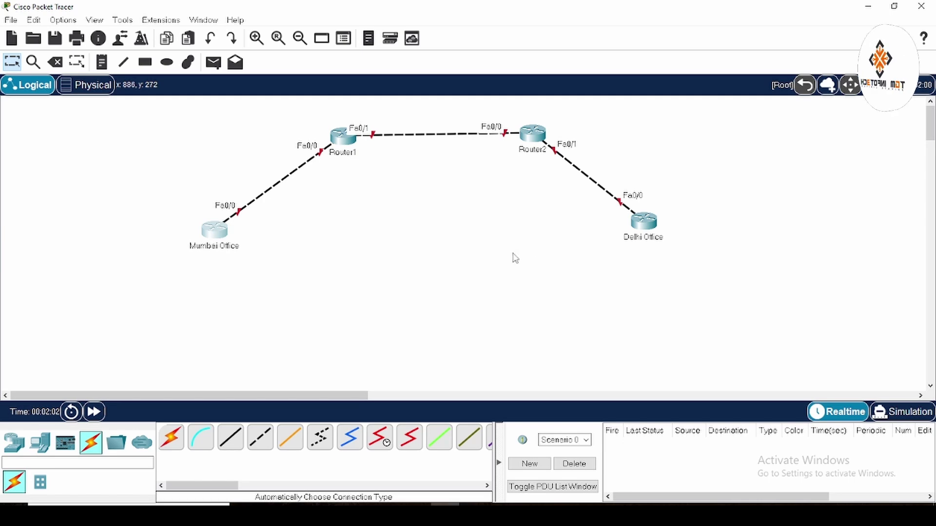
Rename Router1 as Abad
left_click(342, 153)
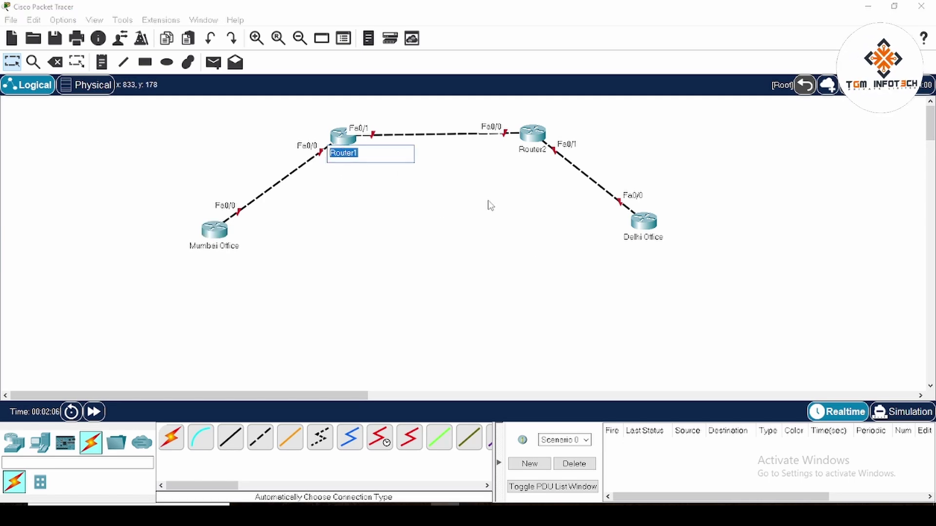
type("Je")
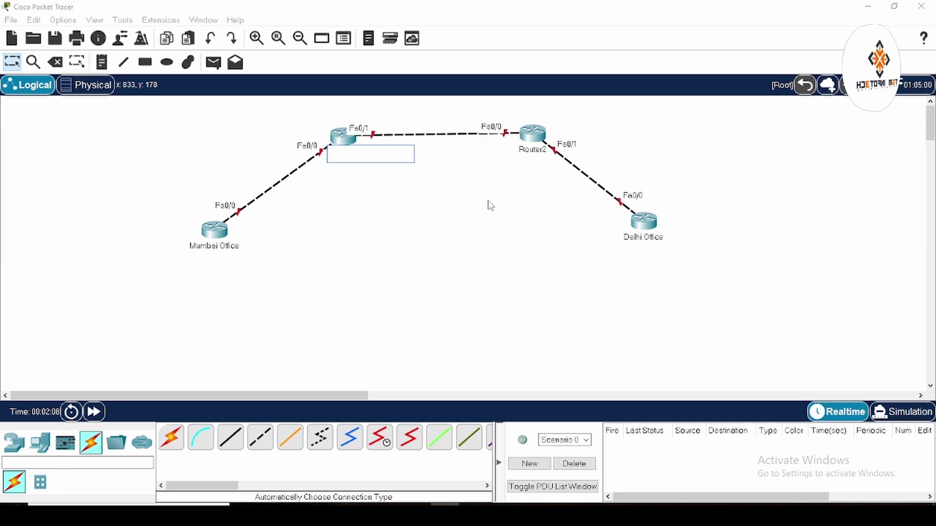
type("med")
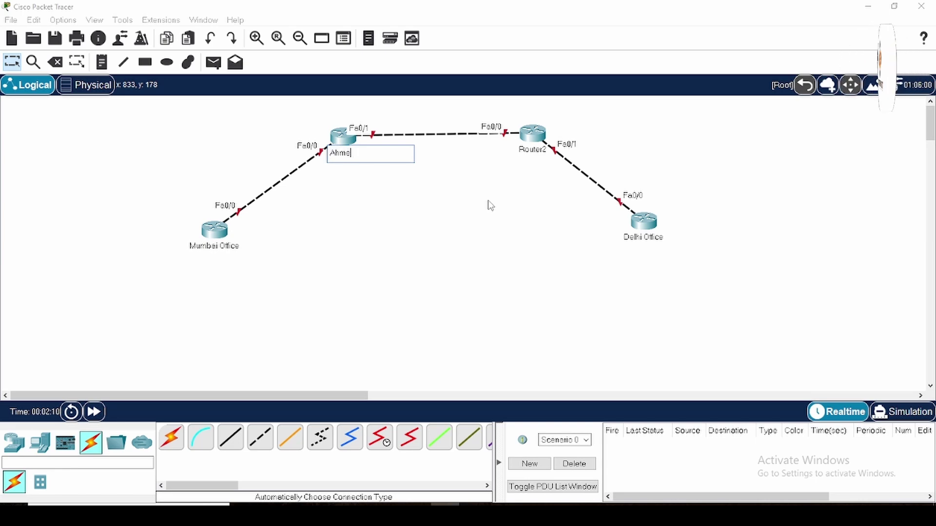
key("BackSpace")
key("BackSpace")
key("BackSpace")
type("bad")
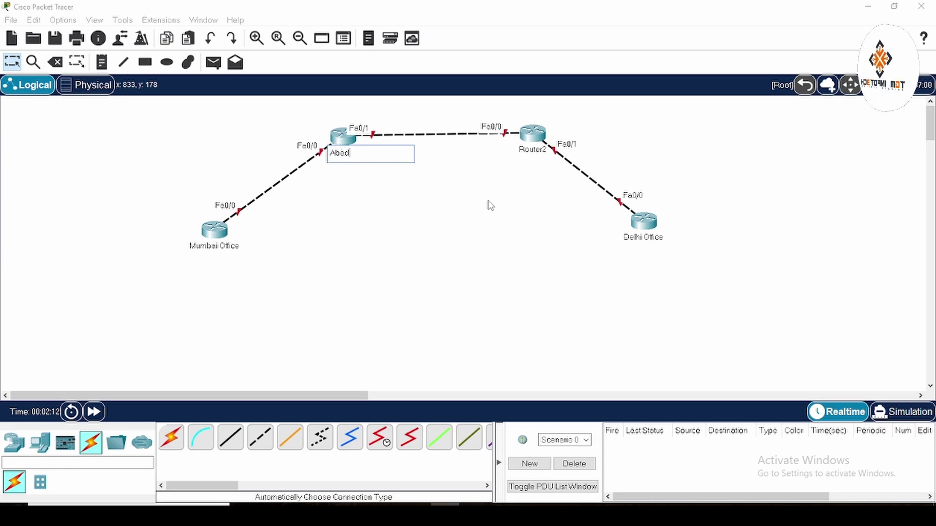
Rename Router2 as Jaipur
left_click(532, 149)
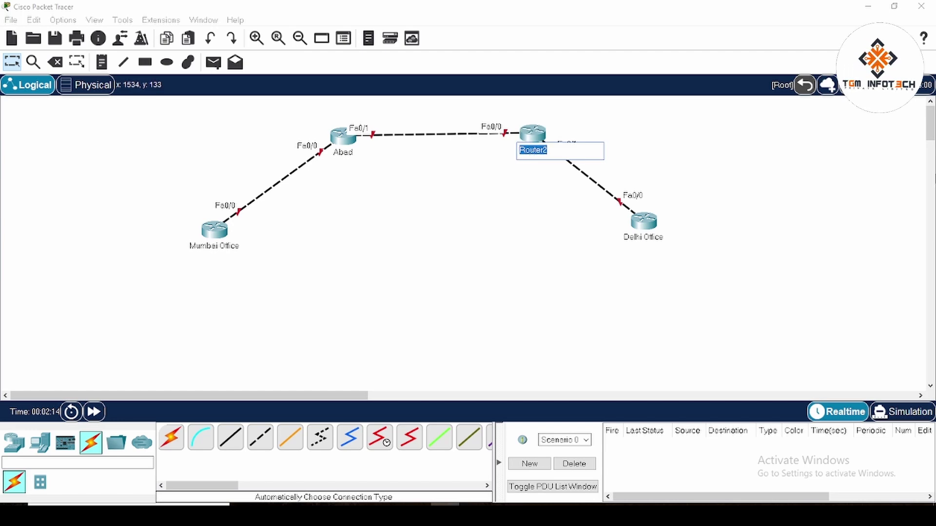
type("Jas")
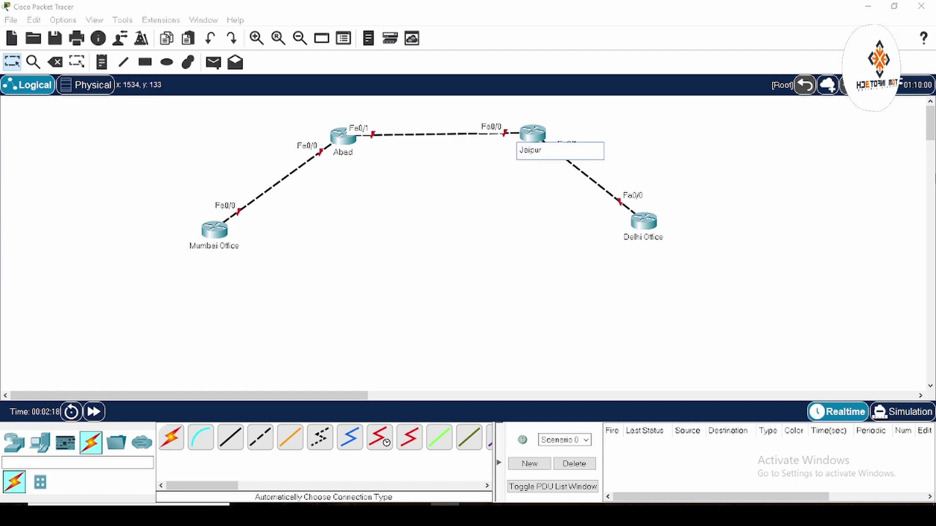
left_click(439, 270)
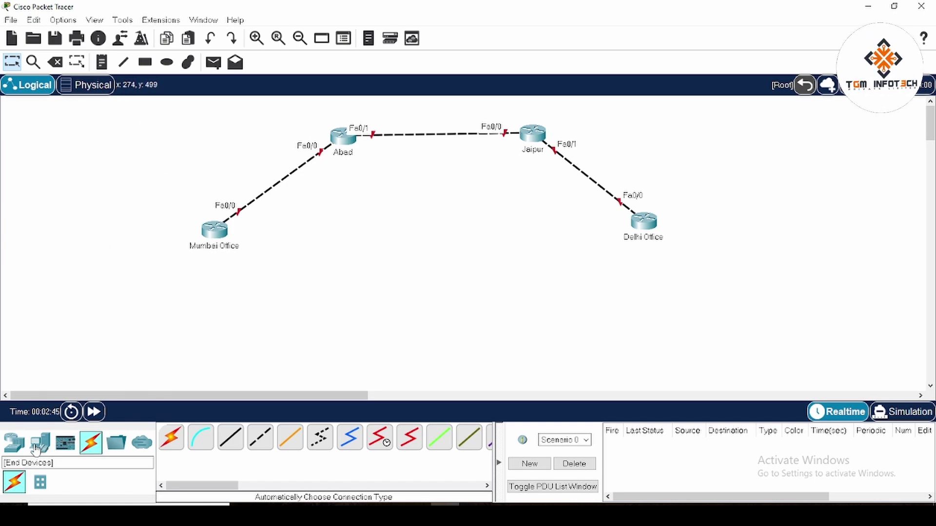
Place a 2960 switch with a PC below it on the outer side of both the Mumbai Office and Delhi Office routers
left_click(14, 442)
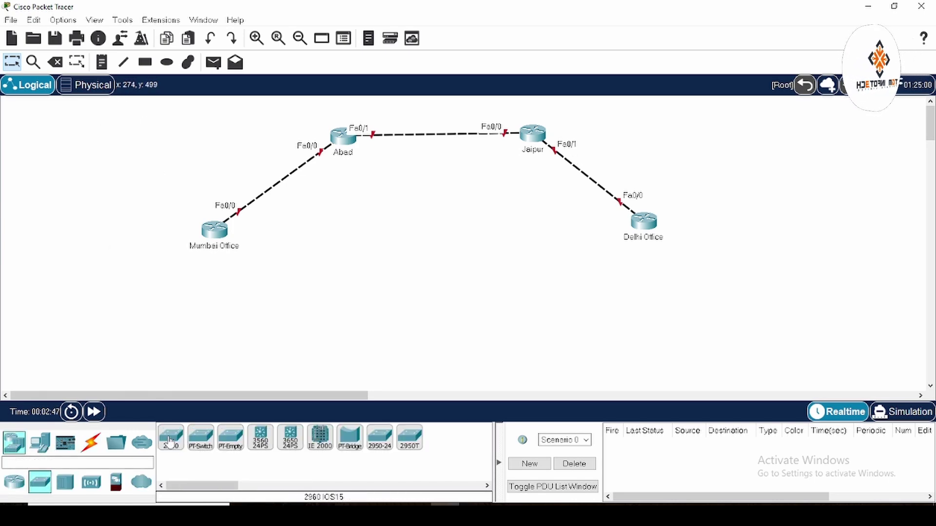
left_click_drag(169, 441, 761, 250)
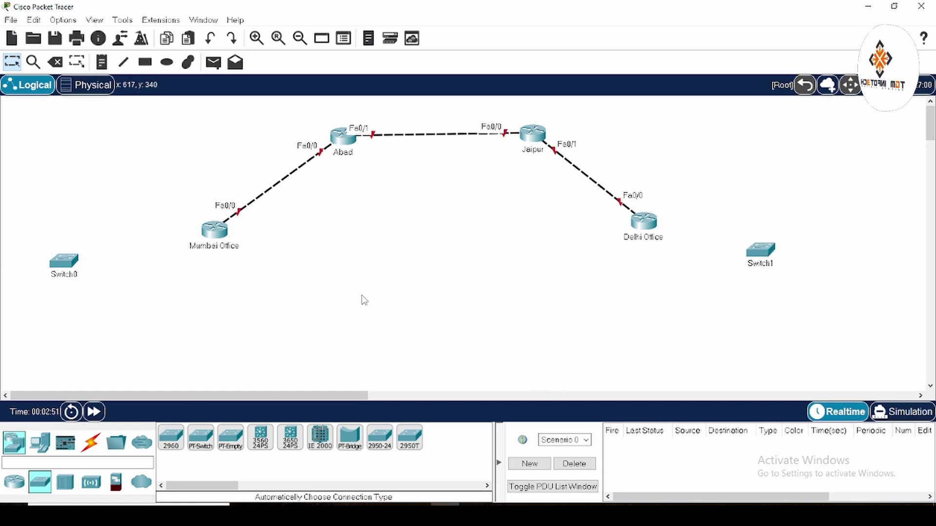
left_click(40, 442)
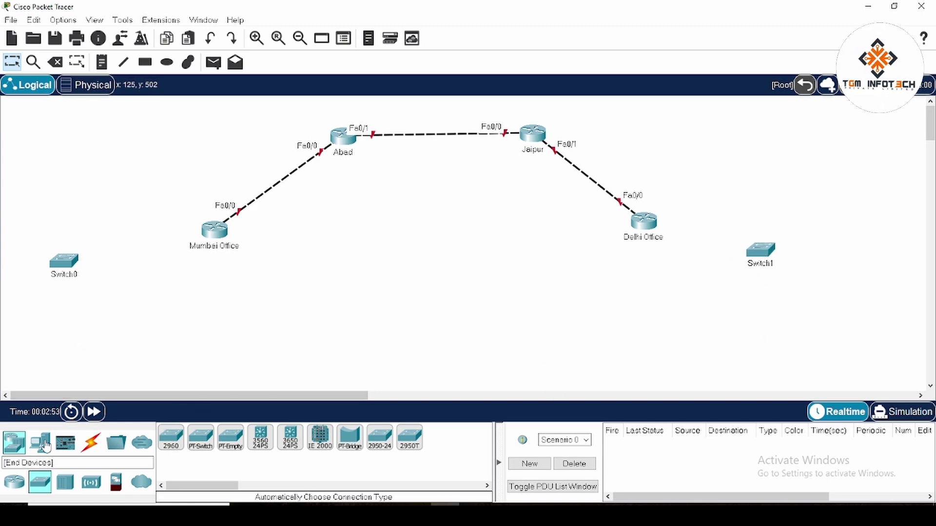
left_click(170, 438)
left_click(59, 346)
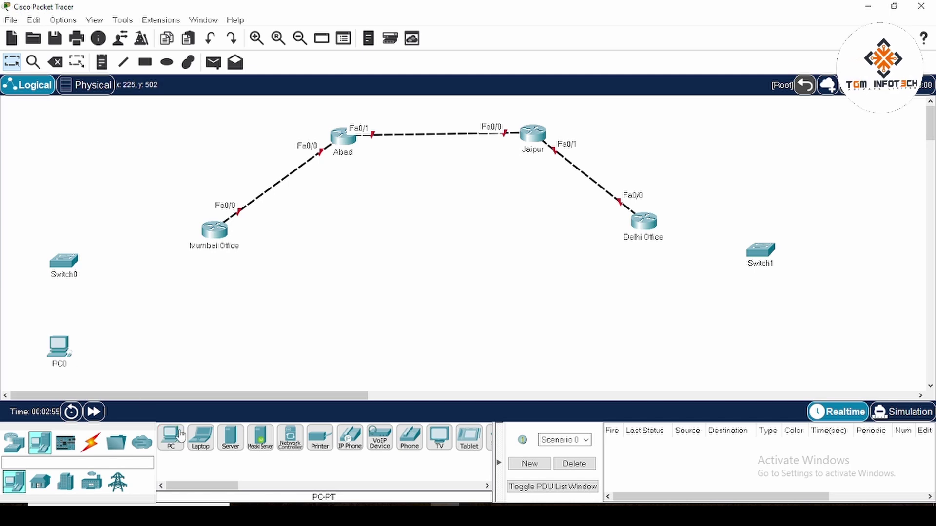
left_click(763, 319)
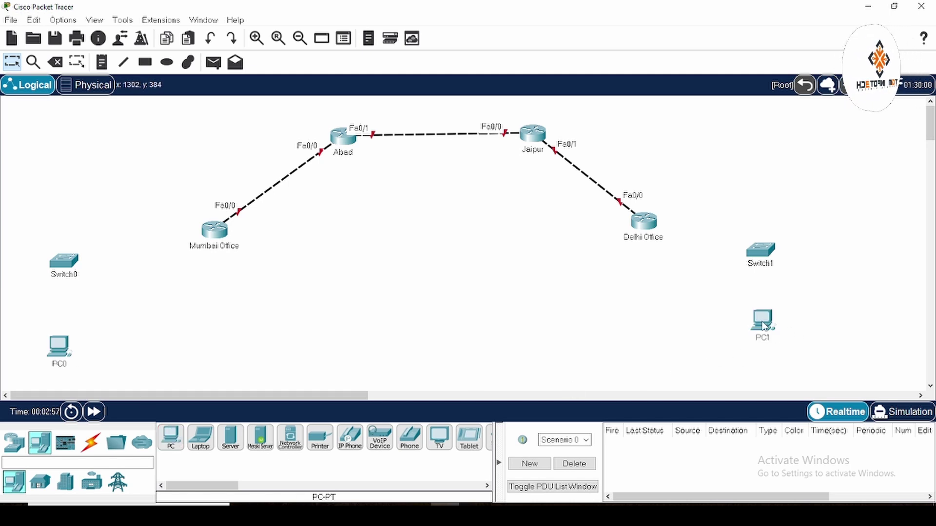
Cable the Mumbai Office router to Switch0 and Switch0 to PC0 using the automatic connection type
left_click(90, 442)
left_click(170, 437)
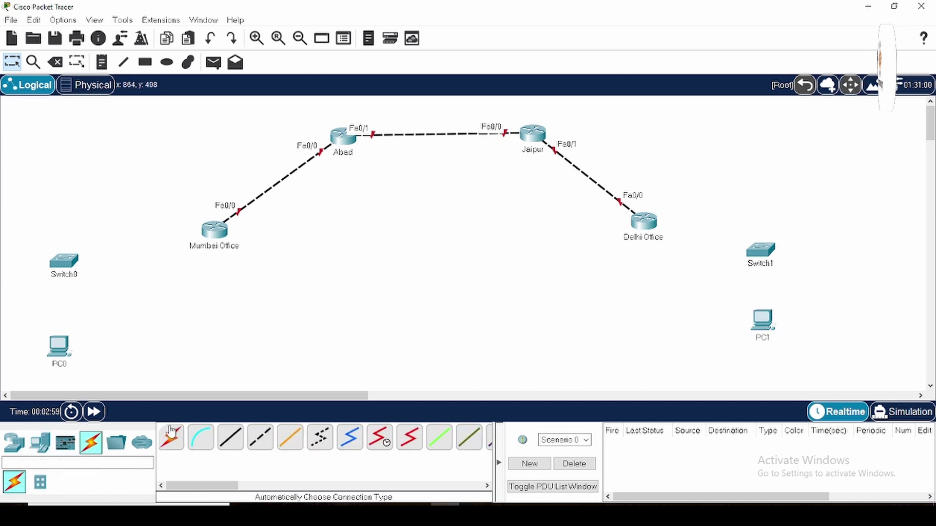
left_click(222, 235)
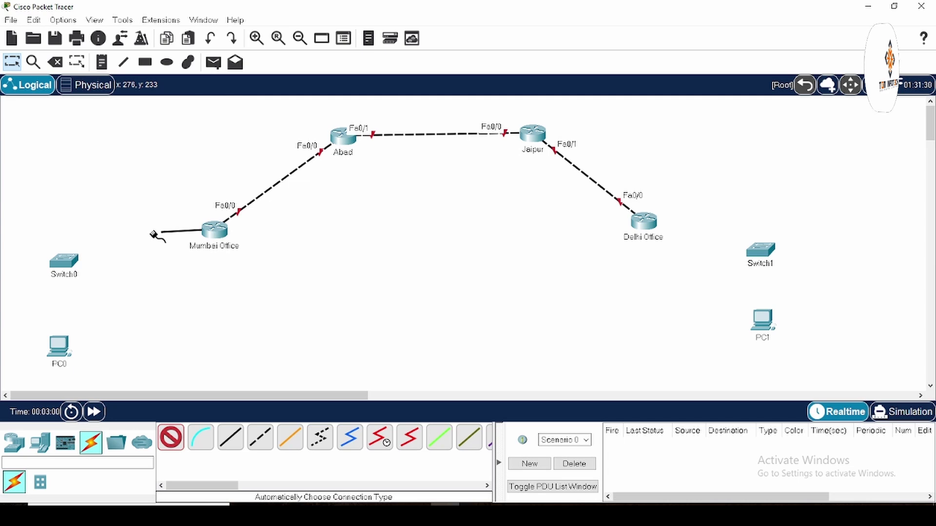
left_click(64, 261)
left_click(64, 264)
left_click(66, 351)
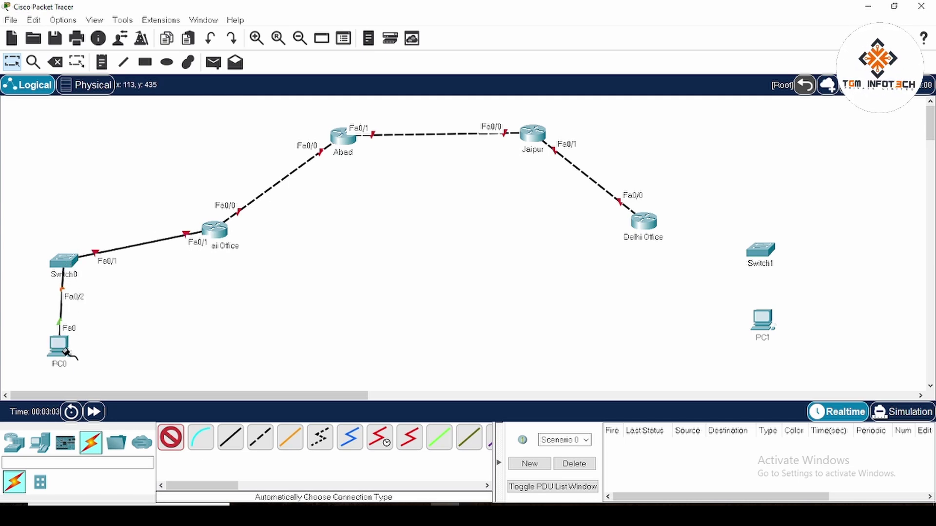
Cable the Delhi Office router to Switch1 and Switch1 to PC1 using the automatic connection type
left_click(644, 220)
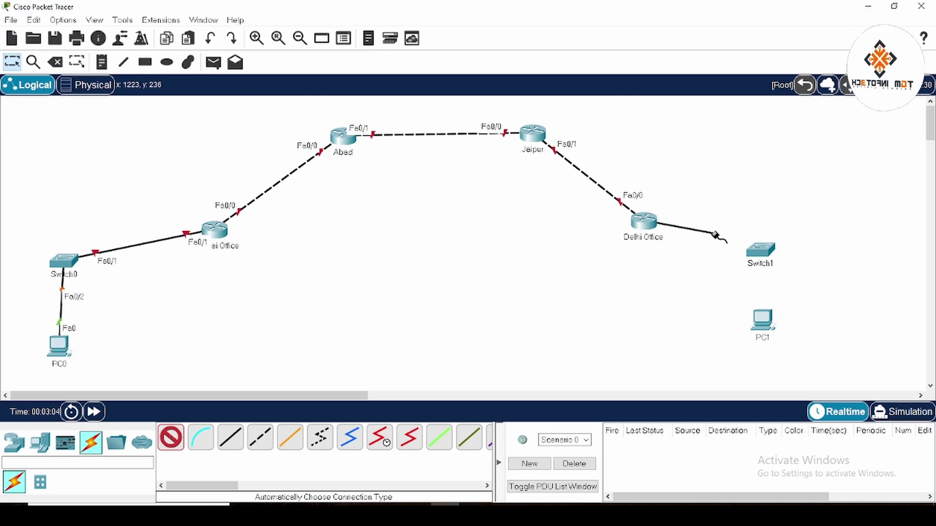
left_click(761, 250)
left_click(762, 252)
left_click(765, 326)
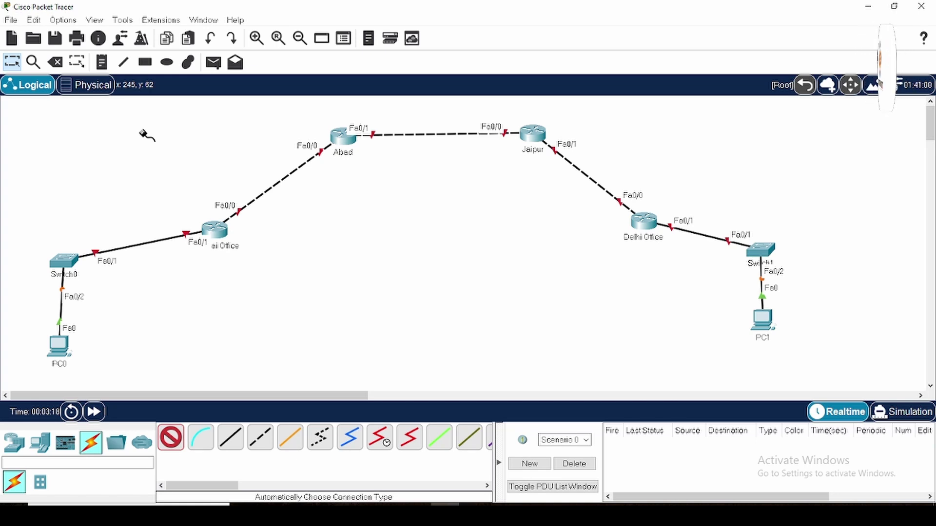
key("Escape")
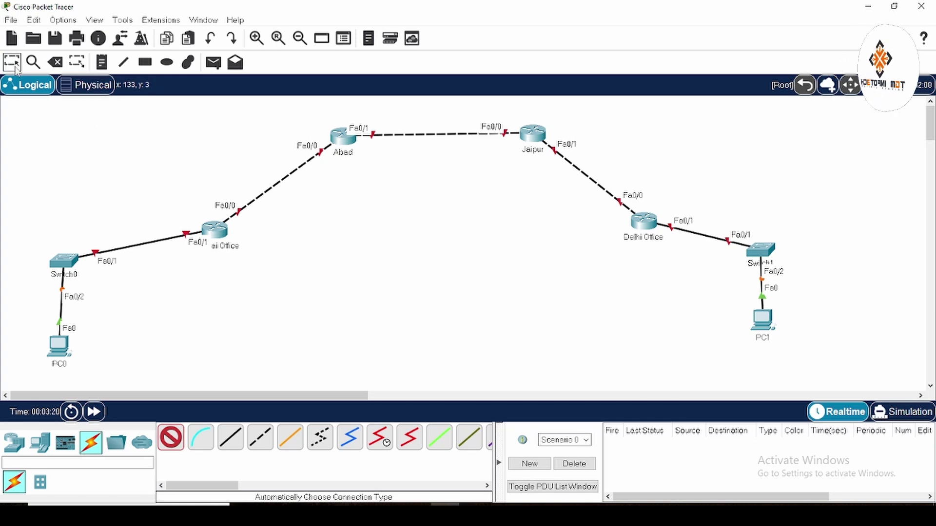
Space PC1 and Switch1 further apart, and shift the whole Jaipur and Delhi Office side closer to Abad
left_click_drag(761, 316, 760, 336)
left_click_drag(760, 251, 765, 247)
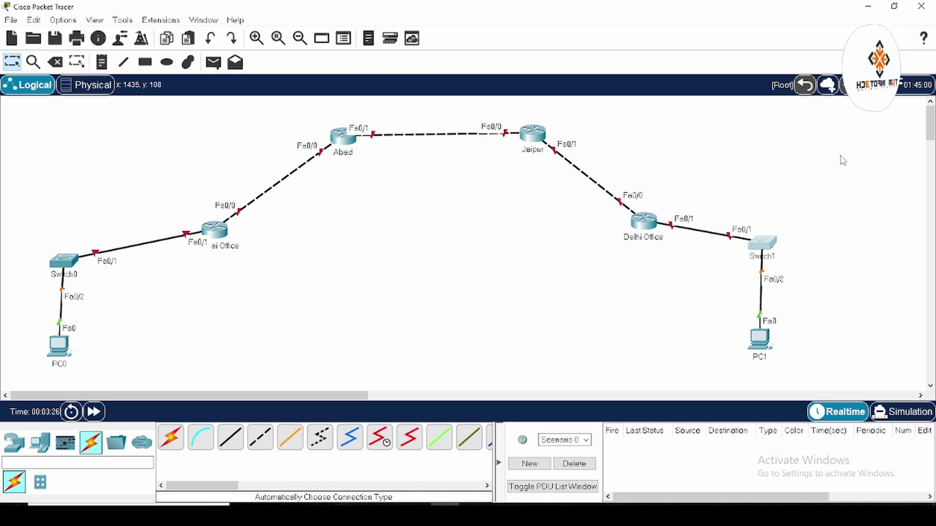
left_click_drag(857, 122, 473, 386)
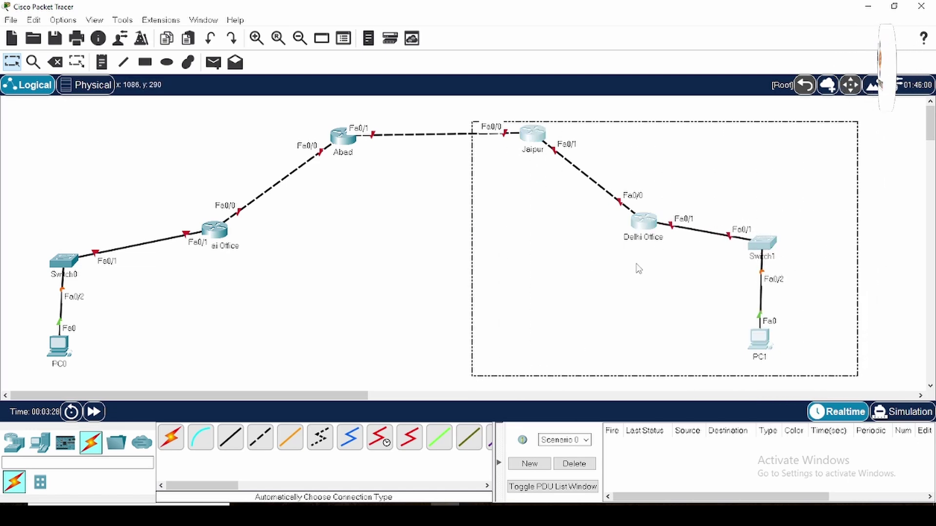
left_click_drag(641, 226, 552, 229)
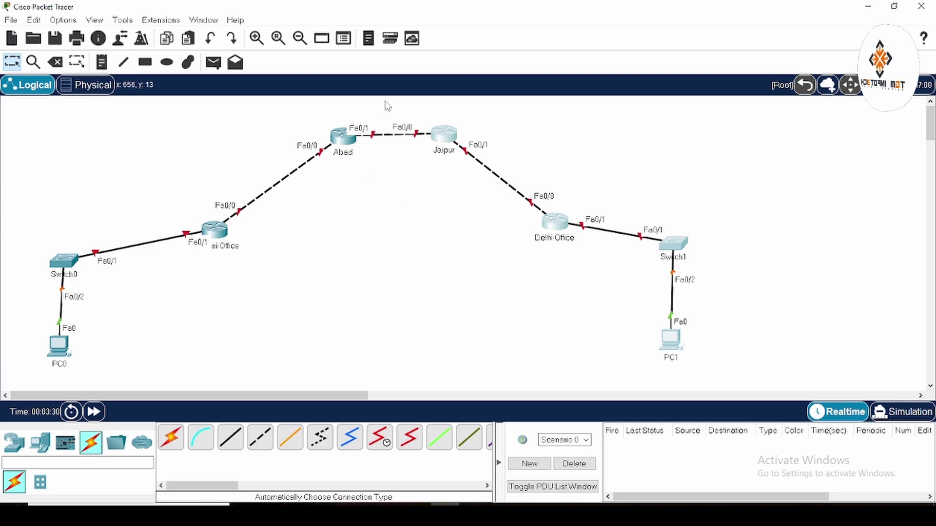
Move the Abad and Mumbai Office routers towards Switch0
left_click_drag(386, 99, 198, 341)
left_click_drag(217, 232, 157, 237)
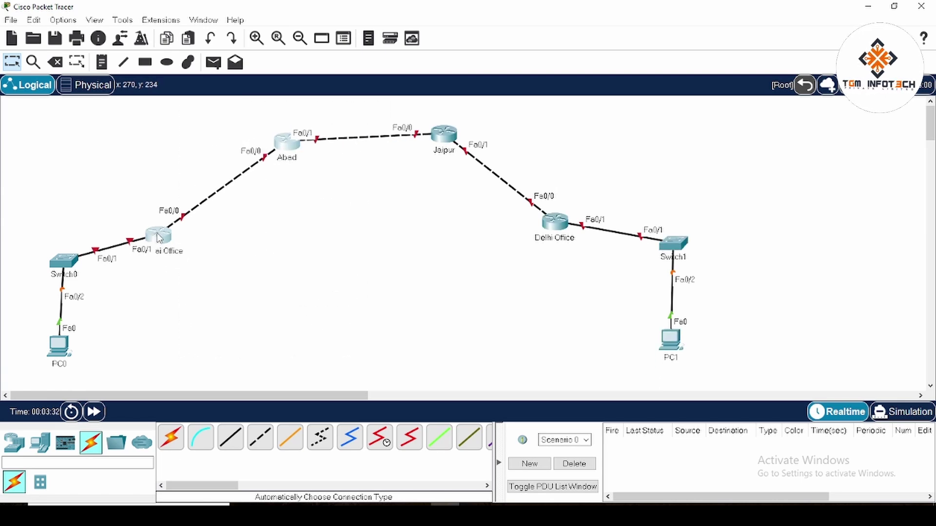
left_click_drag(289, 145, 253, 139)
Shift the Jaipur and Delhi side closer to Abad, then adjust the Delhi Office router and PC1 to tidy the layout
left_click_drag(770, 126, 424, 373)
left_click_drag(450, 138, 387, 139)
left_click(745, 217)
left_click_drag(492, 227, 454, 234)
left_click_drag(611, 342, 616, 352)
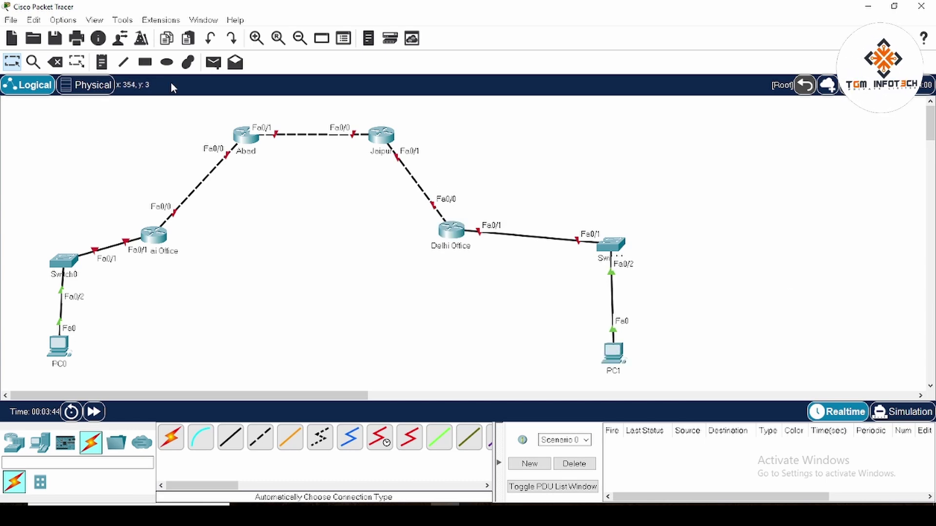
Draw a long rectangle with light cyan fill #aaffff between the Mumbai Office and Delhi Office routers
left_click(144, 62)
left_click(438, 101)
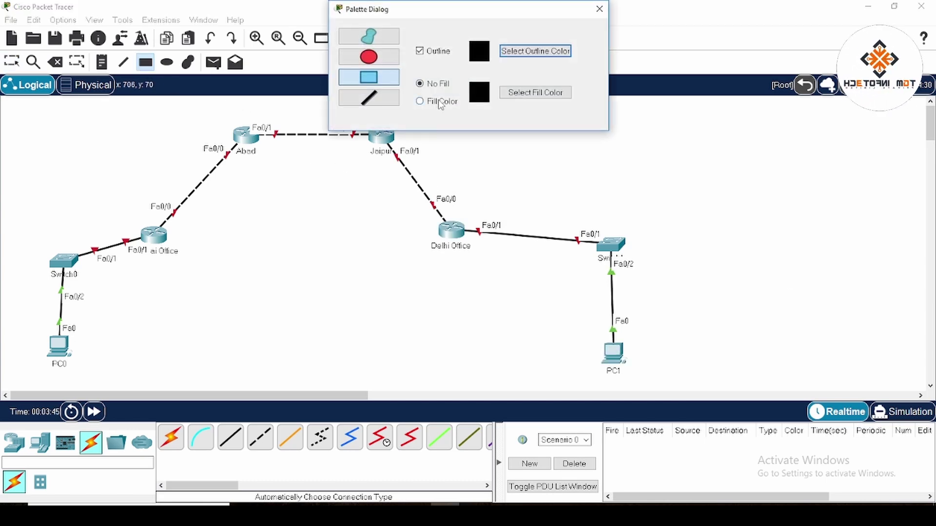
left_click(531, 92)
left_click(445, 189)
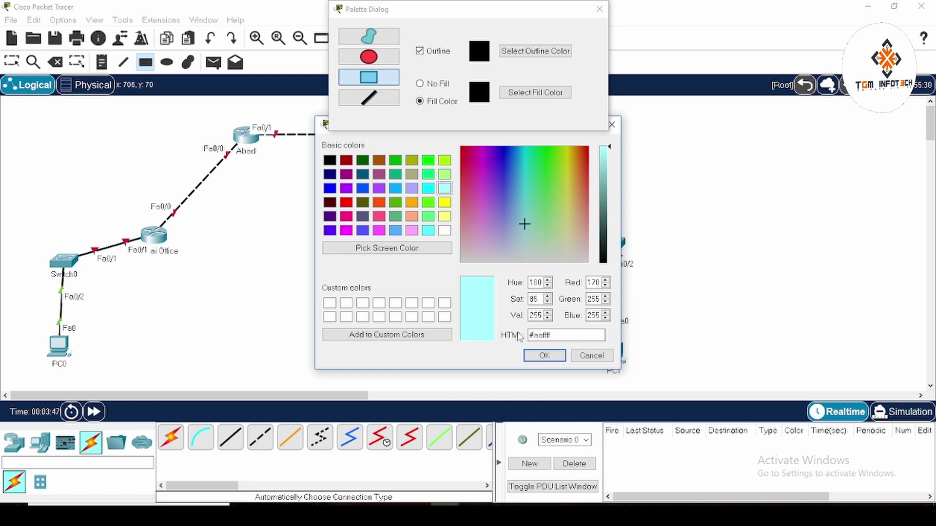
left_click(544, 356)
left_click_drag(185, 227, 425, 246)
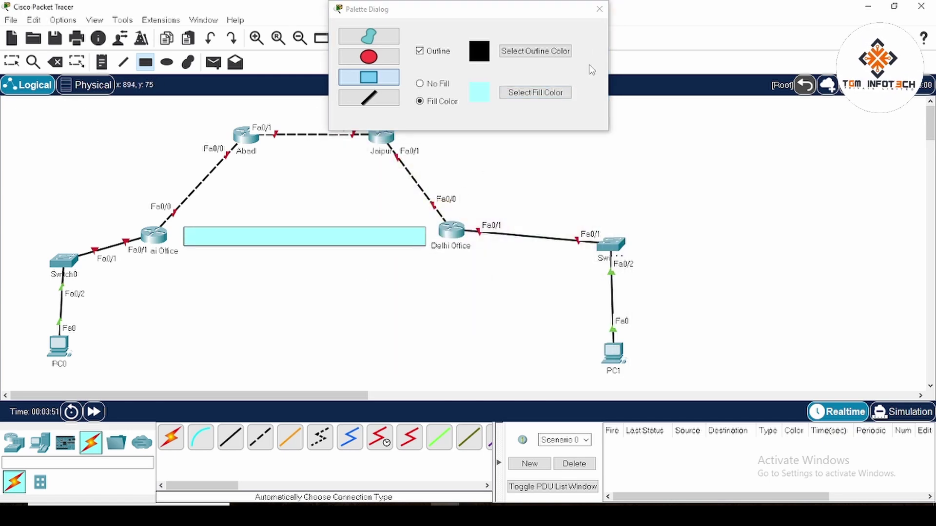
left_click(599, 9)
Label the cyan rectangle with a note reading VPN Tunnel, and nudge the Mumbai Office router closer to it
left_click(102, 62)
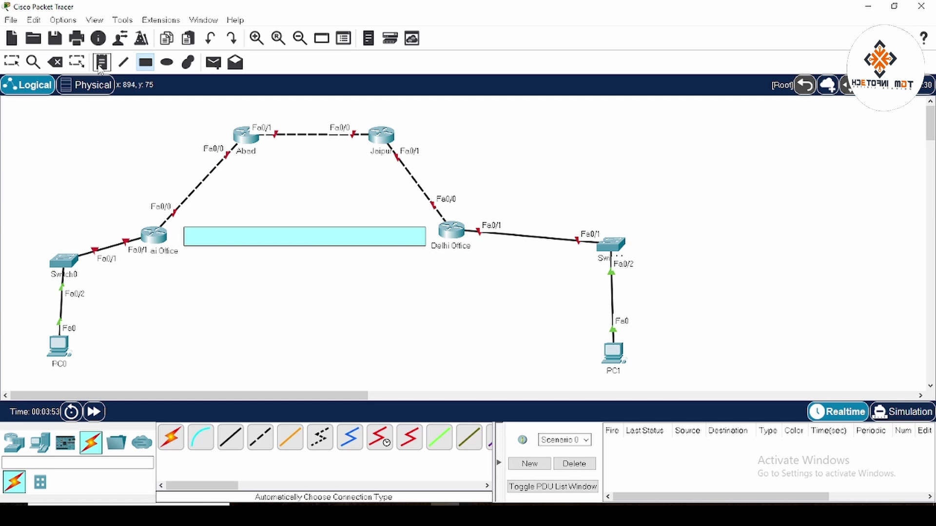
left_click(245, 240)
type("VP")
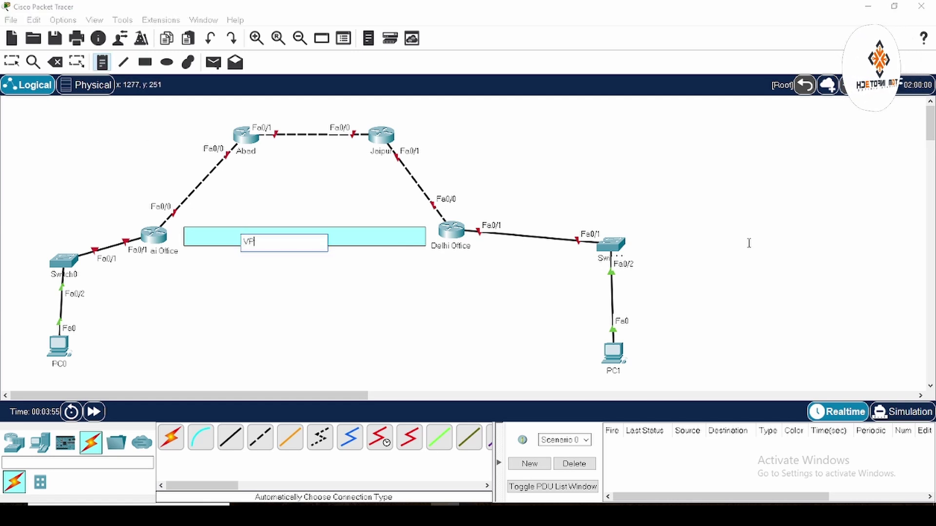
type("N Tunne")
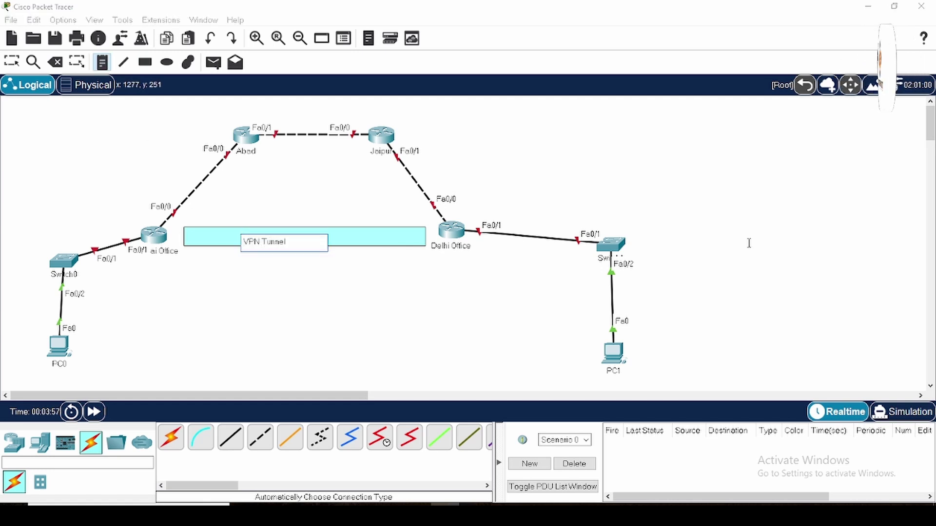
type("l")
key("Escape")
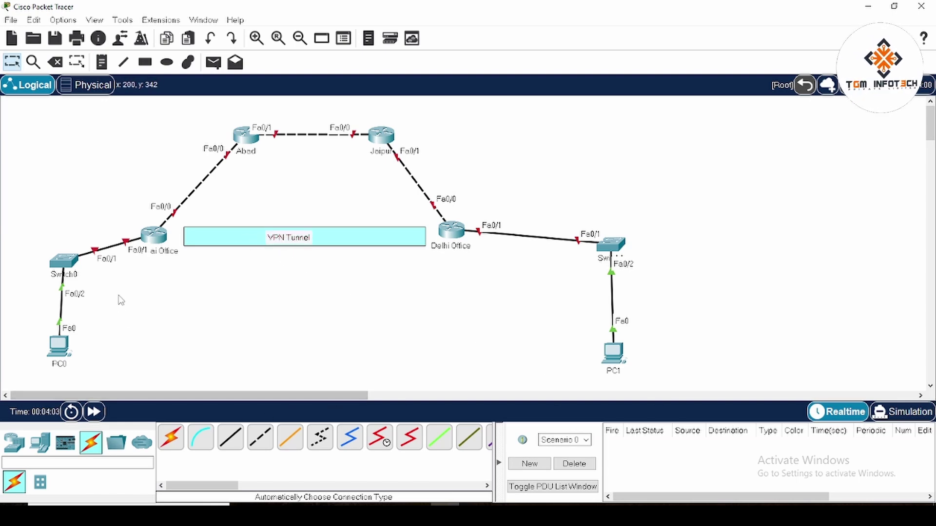
left_click_drag(149, 245, 158, 246)
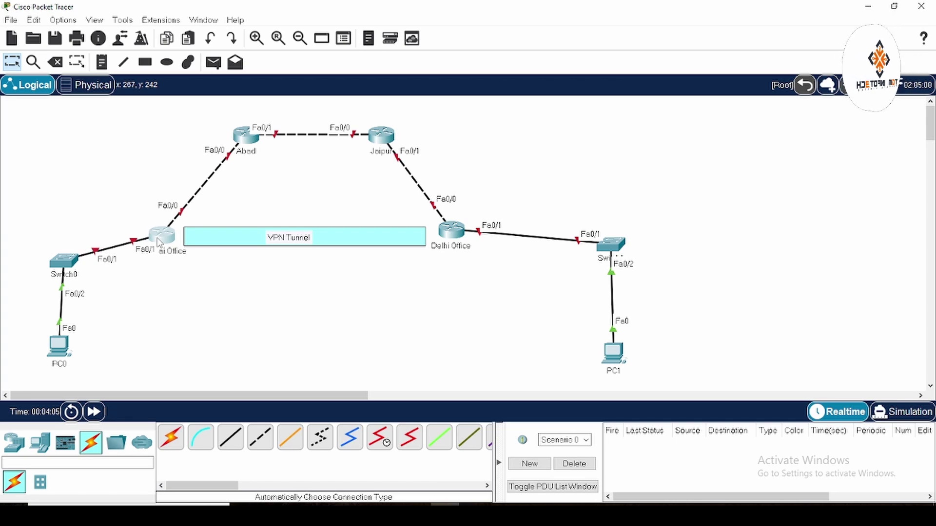
Add the note 192.168.10.0/24 on the link between Switch0 and PC0
left_click(101, 61)
left_click(37, 309)
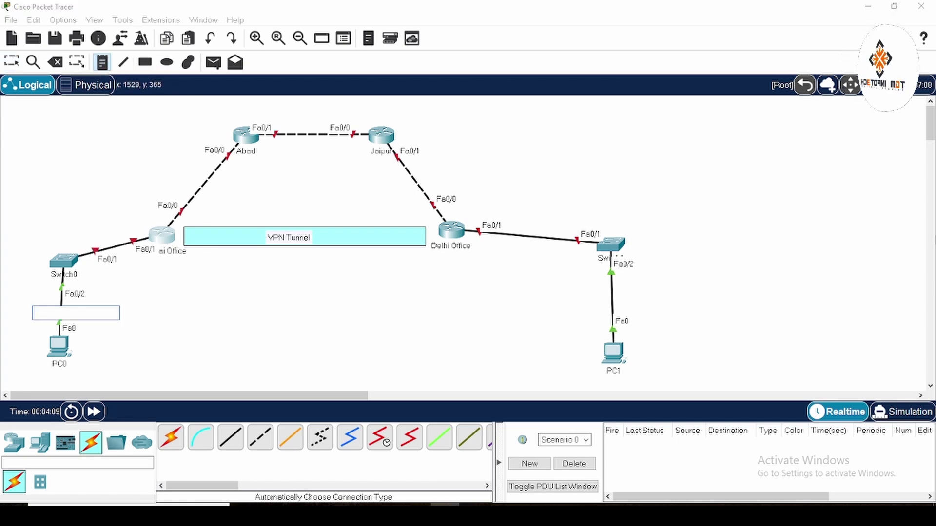
type("192.168.10.0/24")
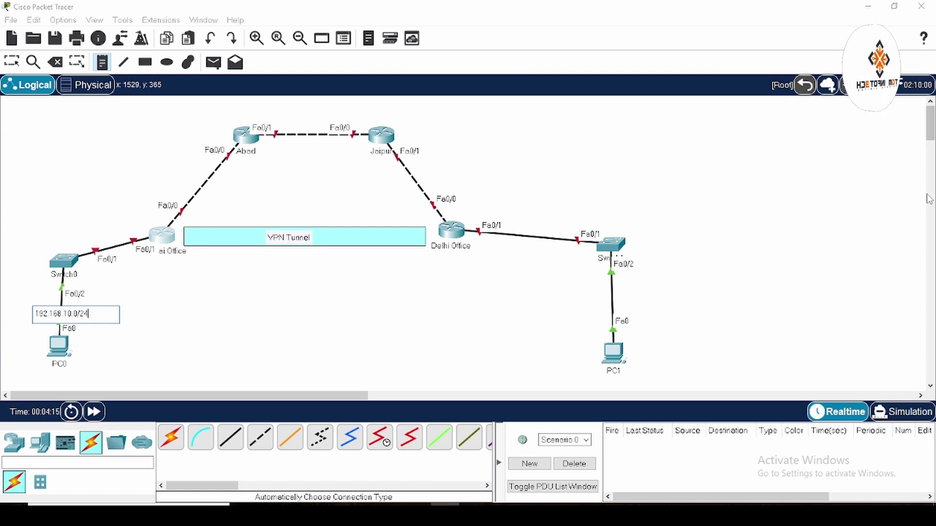
Add the note 172.16.0.0/16 on the link between PC1 and its switch
left_click(596, 296)
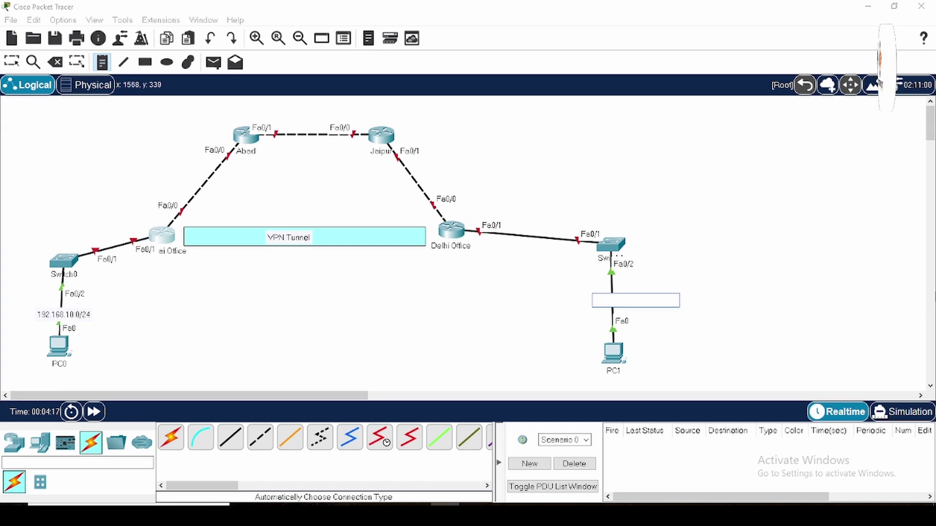
type("1")
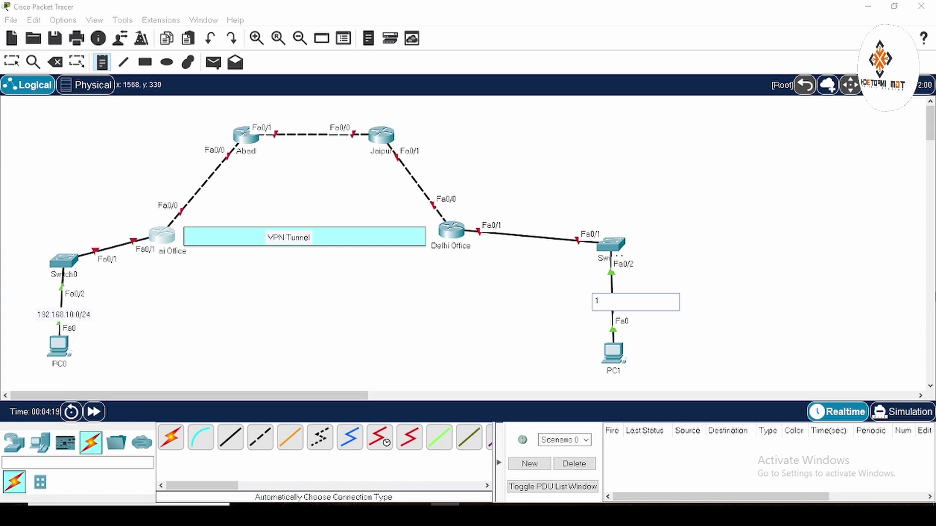
type("72.16.0.0/2")
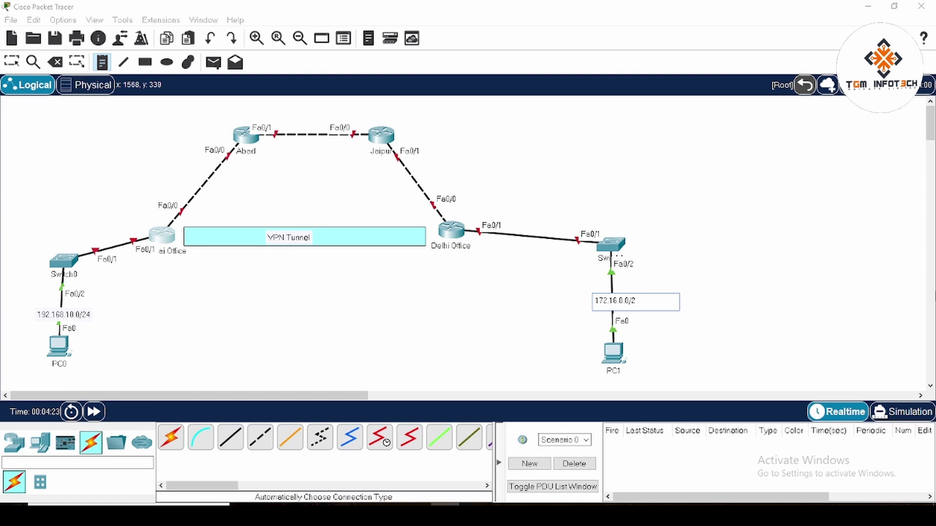
key("BackSpace")
key("Escape")
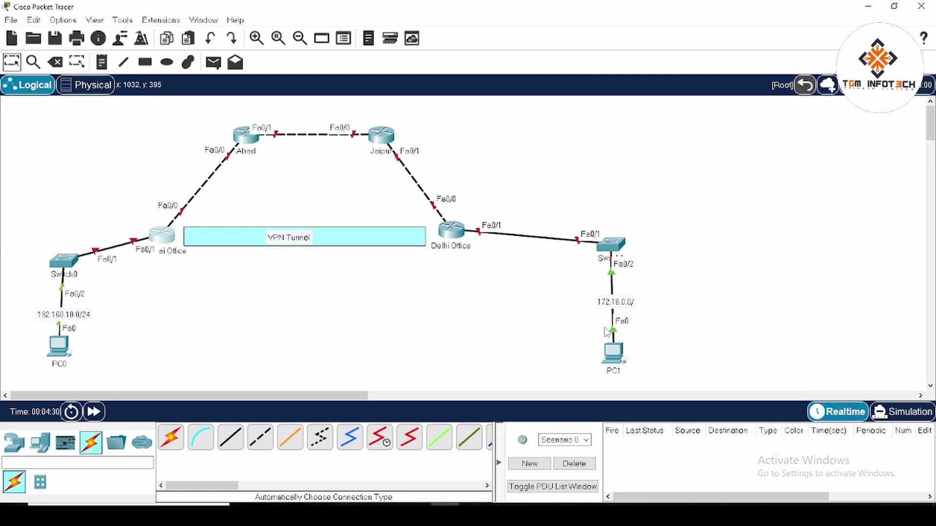
double_click(631, 307)
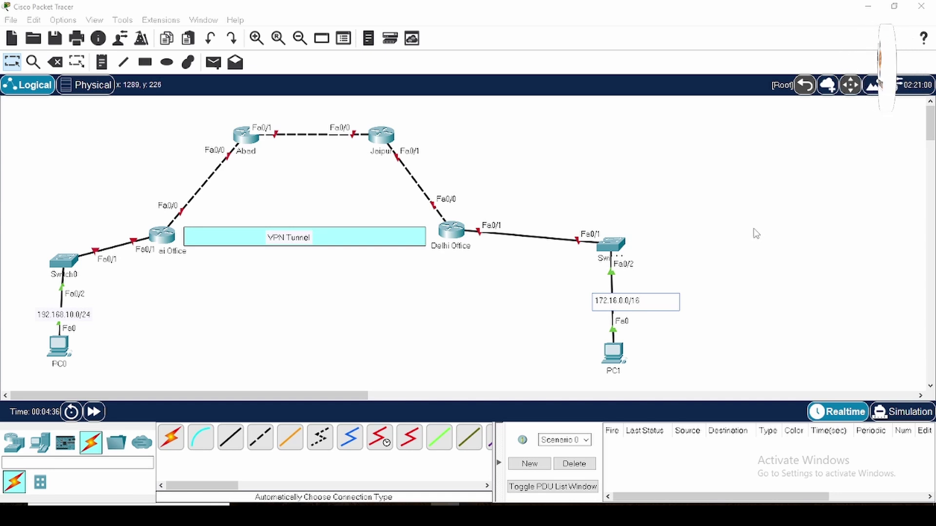
Label the Mumbai Office–Abad link with notes 1.1.1.1/8 beside Mumbai Office's Fa0/0 and 1.1.1.2/8 beside Abad's Fa0/0
left_click(110, 69)
left_click(109, 200)
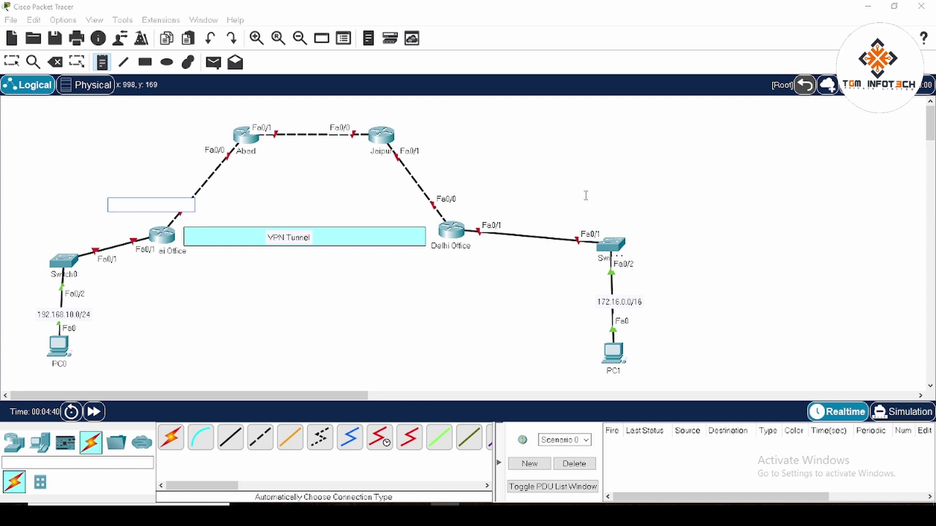
type("1.1.1.1/8")
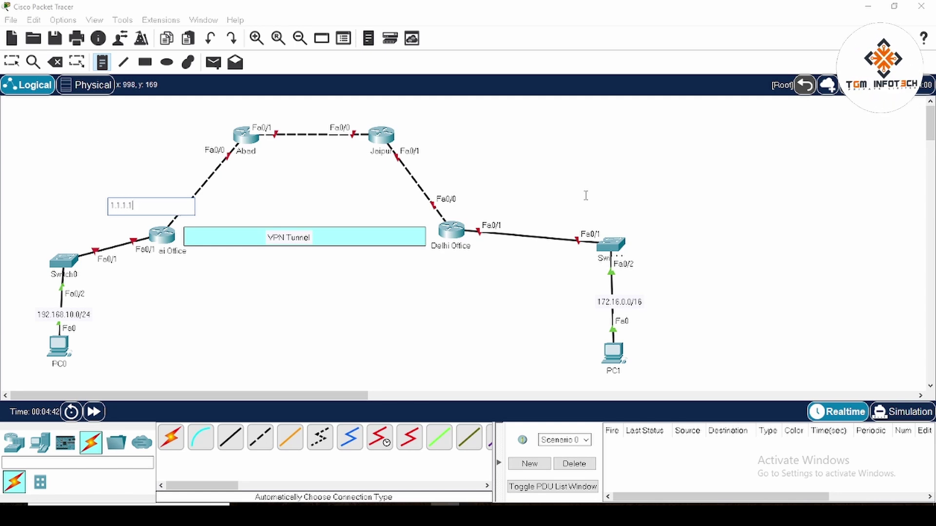
left_click(163, 138)
type("1.1.1.2/8")
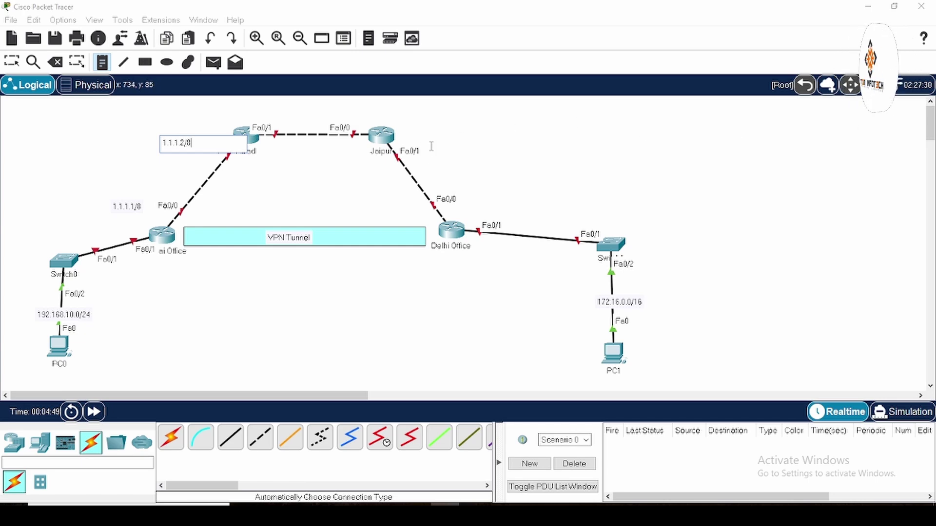
Label the Jaipur–Delhi Office link with notes 2.2.2.1/8 beside Jaipur's Fa0/1 and 2.2.2.2/8 beside Delhi Office's Fa0/0
left_click(430, 146)
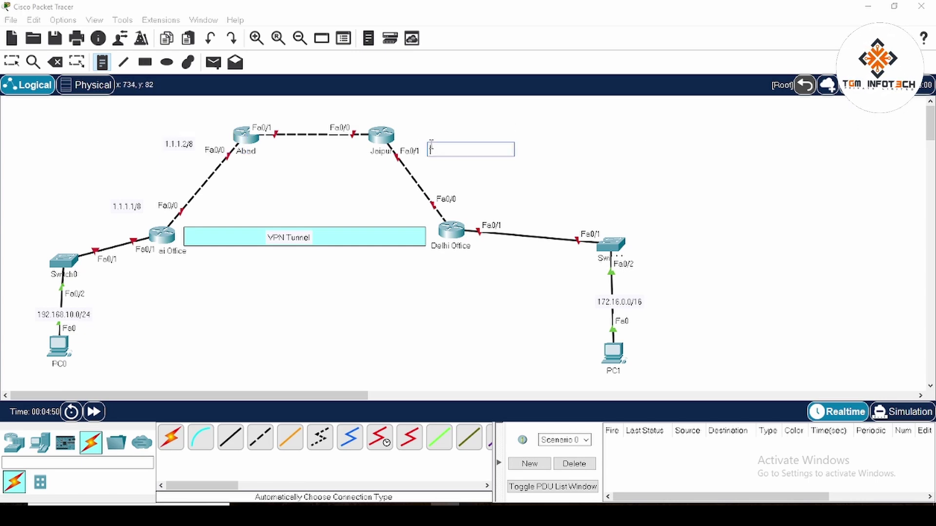
type("2.2.2")
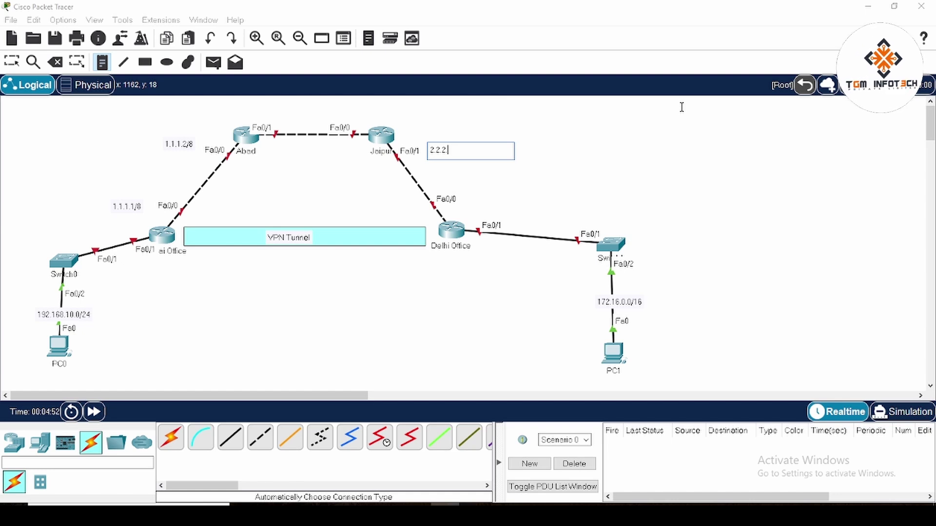
type(".1/8")
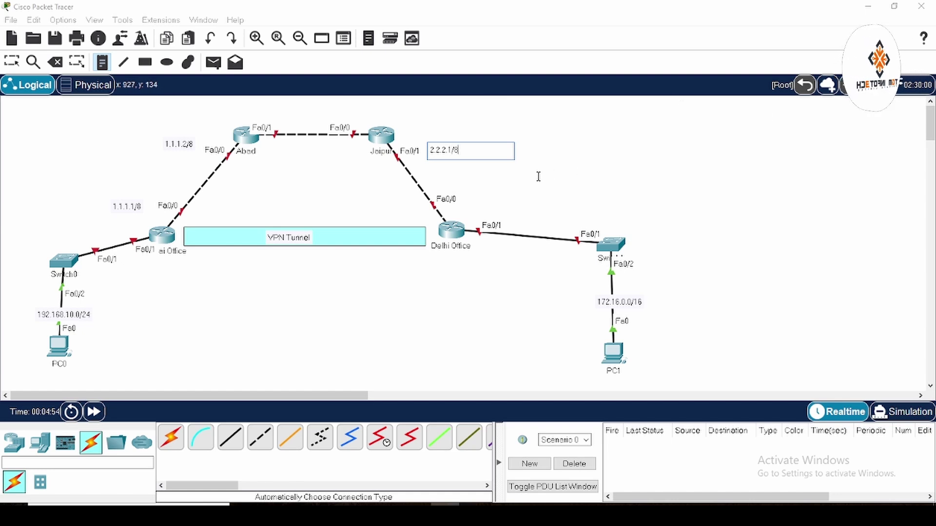
left_click(465, 196)
type("2.2.2.2/8")
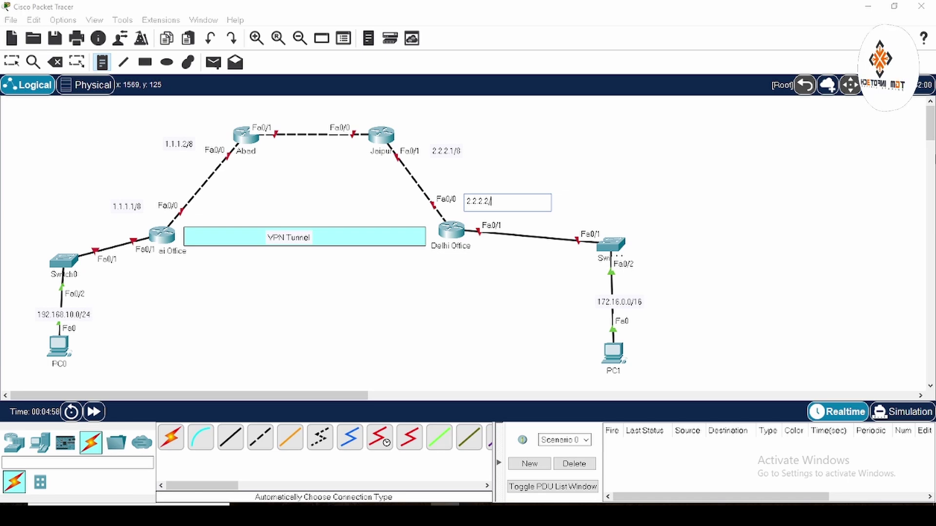
Label the Abad–Jaipur link with notes 11.0.0.1/8 above Abad's Fa0/1 and 11.0.0.2/8 above Jaipur's Fa0/0, nudging the latter into place
left_click(246, 107)
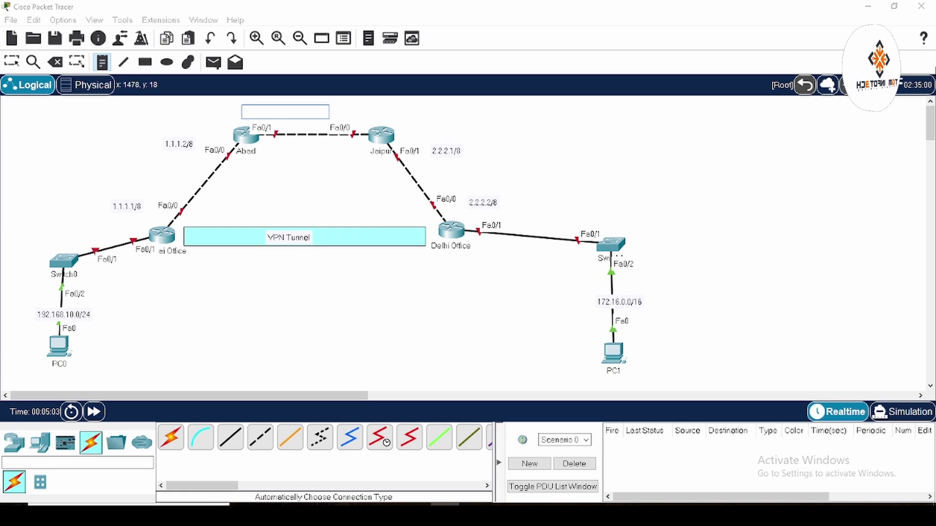
type("11.0.0.1/8")
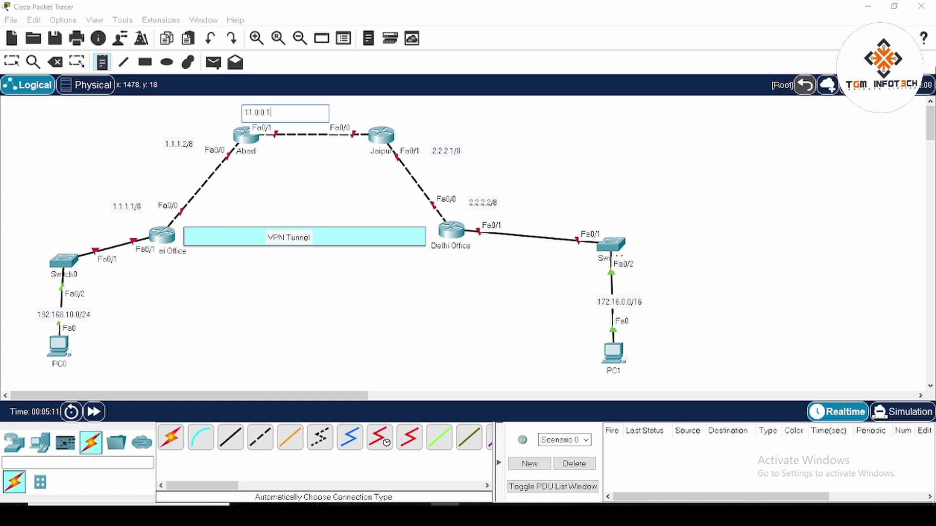
left_click(333, 111)
type("11.0.0.2/")
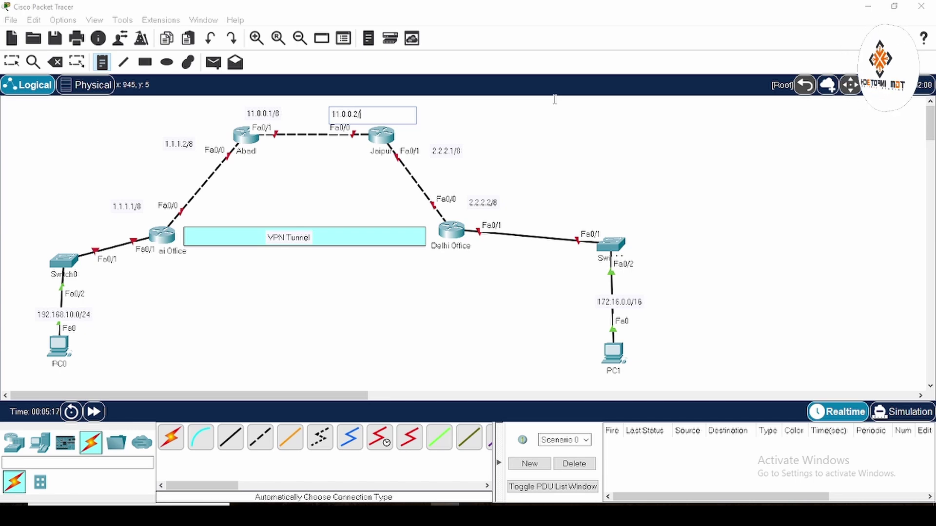
type("8")
left_click(12, 62)
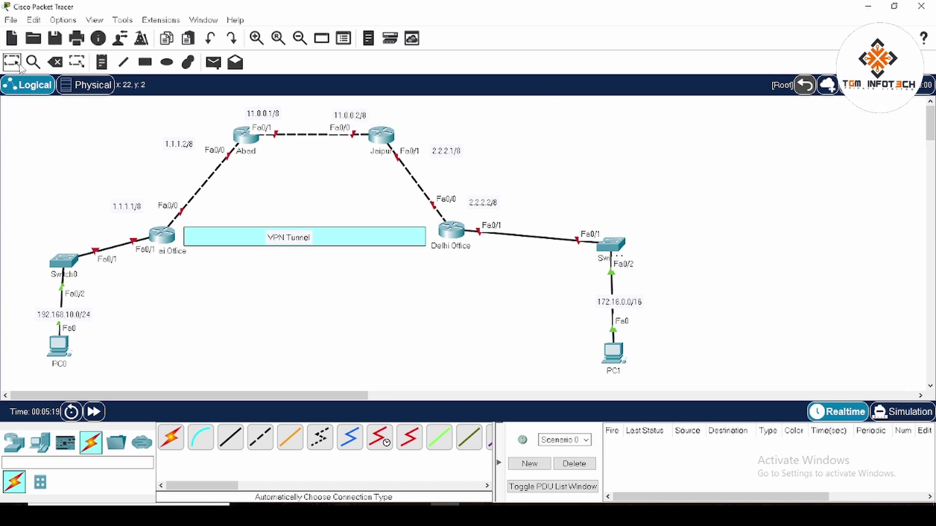
left_click_drag(351, 116, 347, 112)
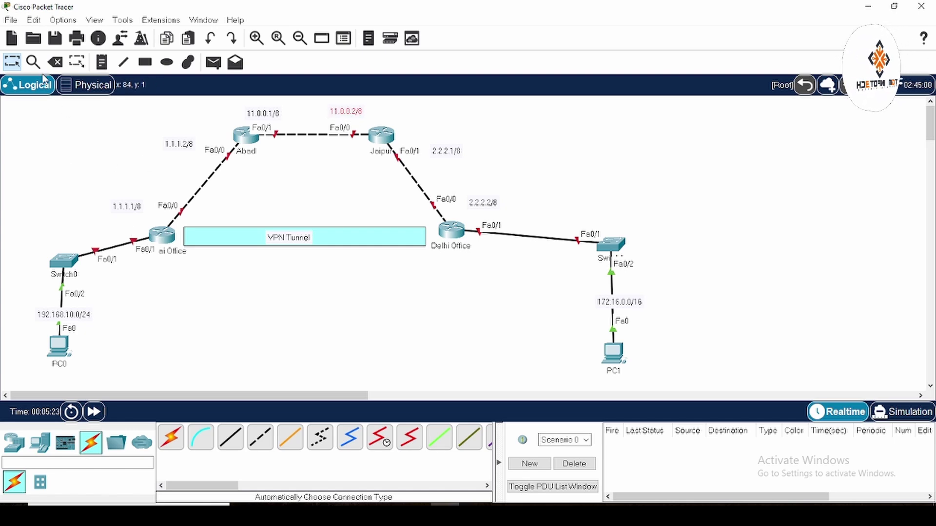
Add the note OSPF 500 in the empty area above the Mumbai Office side of the topology
left_click(101, 65)
left_click(71, 156)
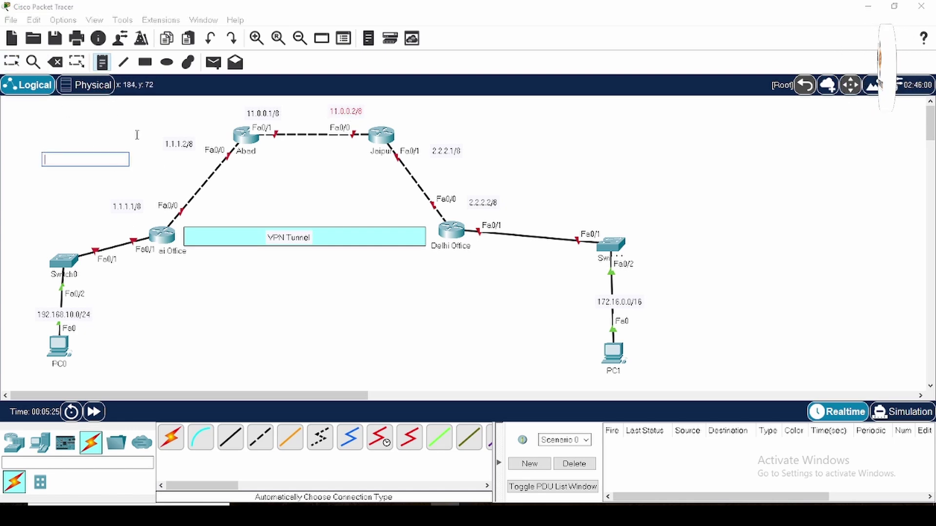
type("OD")
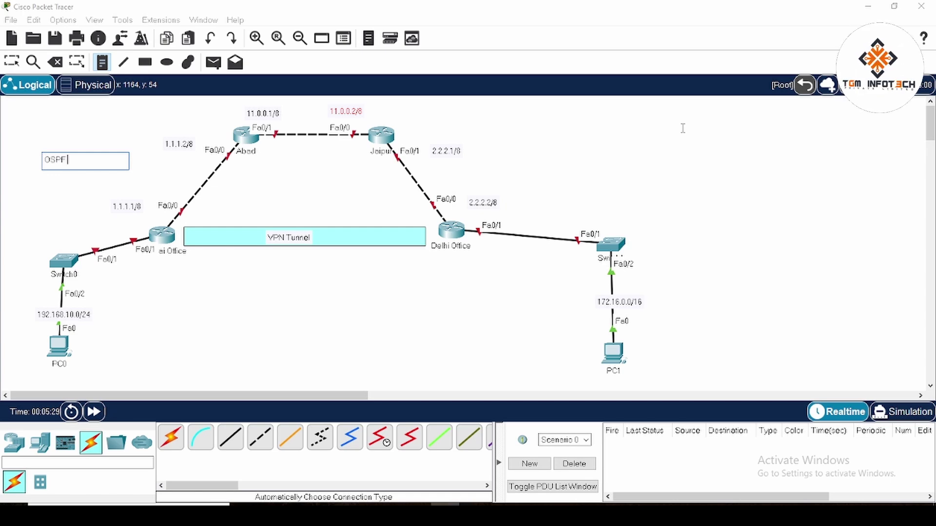
type("PF 500")
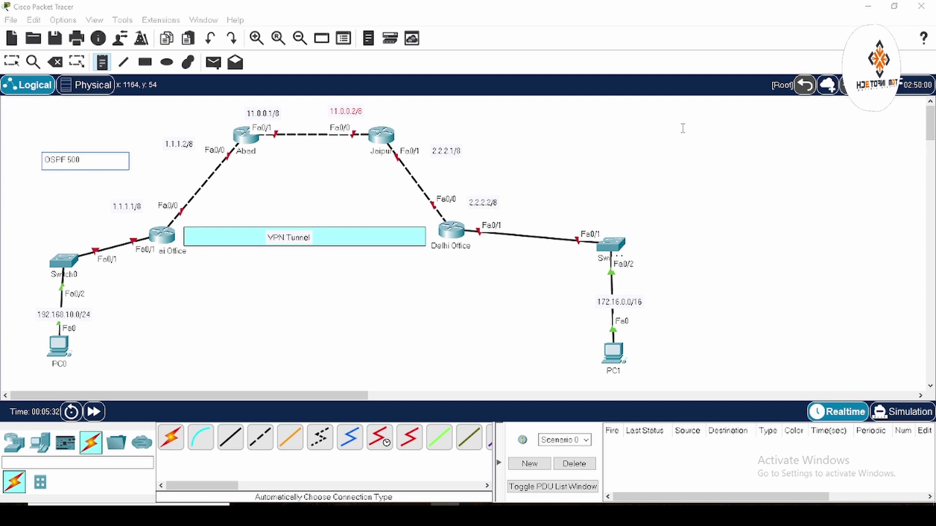
key("Return")
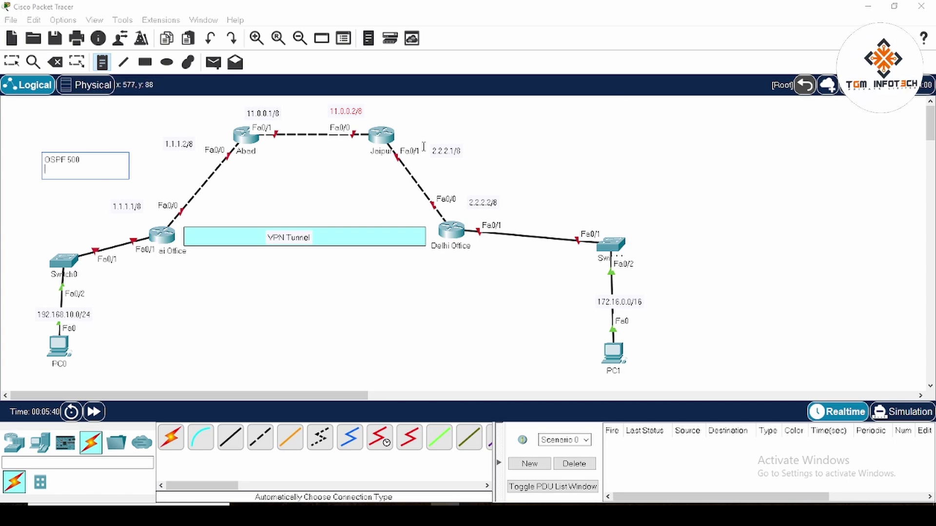
type("rea 0")
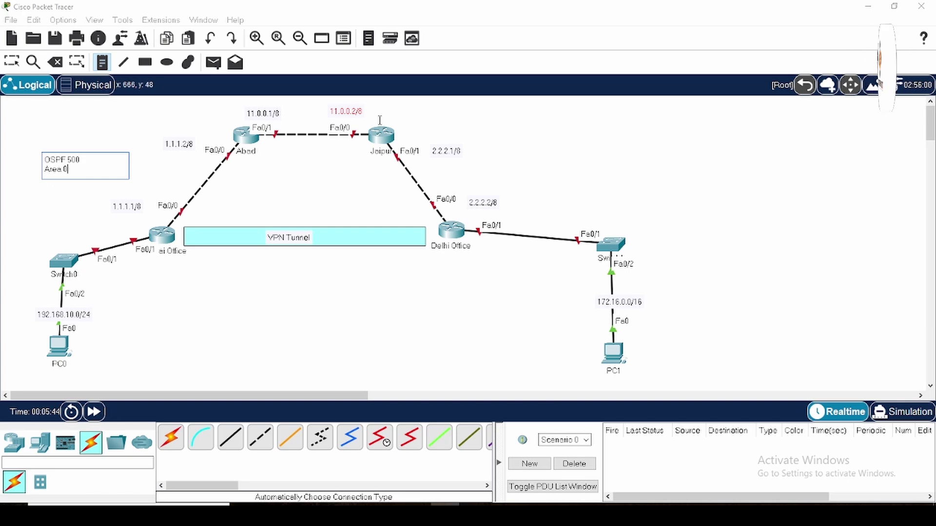
key("BackSpace")
key("BackSpace")
key("BackSpace")
key("BackSpace")
key("BackSpace")
key("BackSpace")
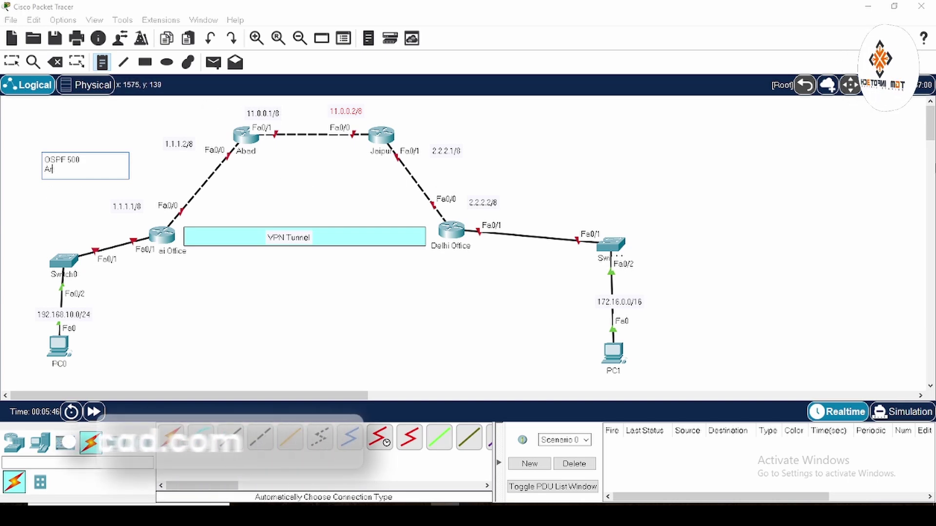
key("BackSpace")
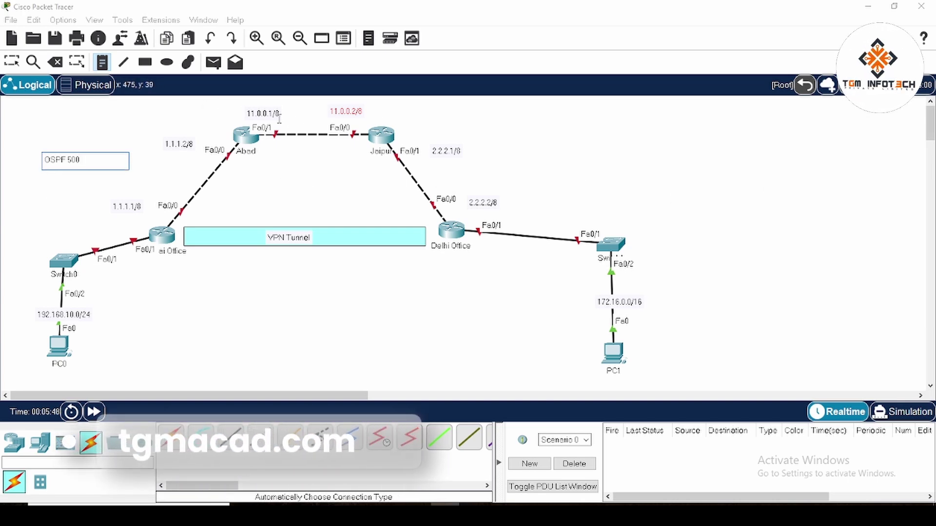
Add the notes Area 0 above the Abad–Jaipur link and Area 1 beside the Mumbai Office–Abad link
left_click(292, 107)
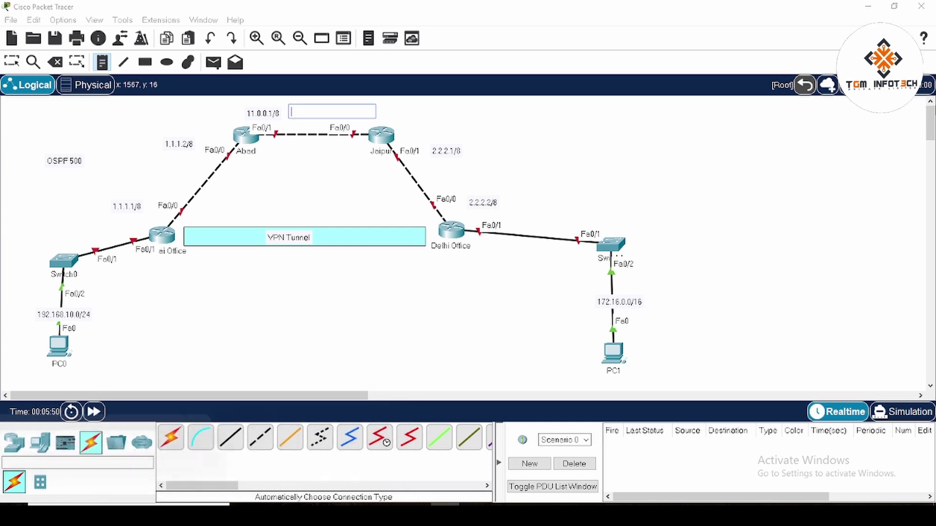
type("Avea")
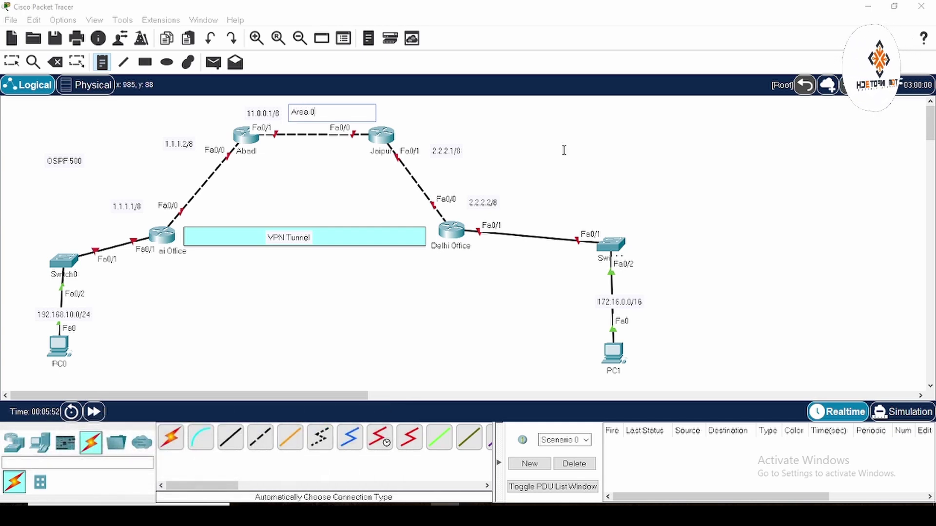
left_click(194, 182)
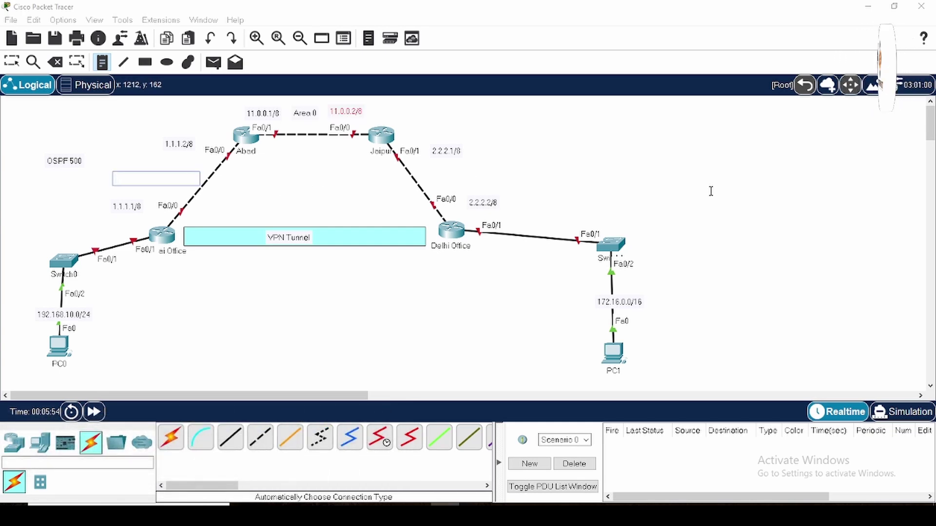
type("Area")
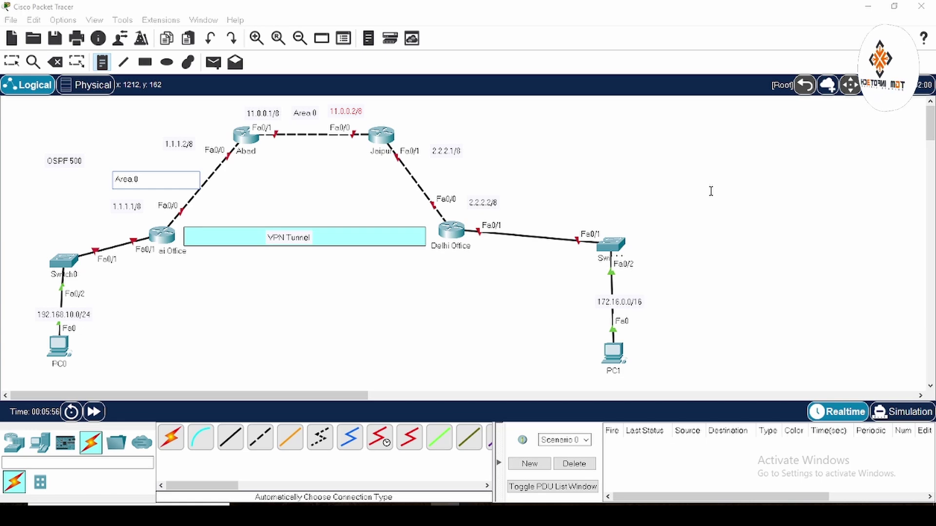
type(" 1")
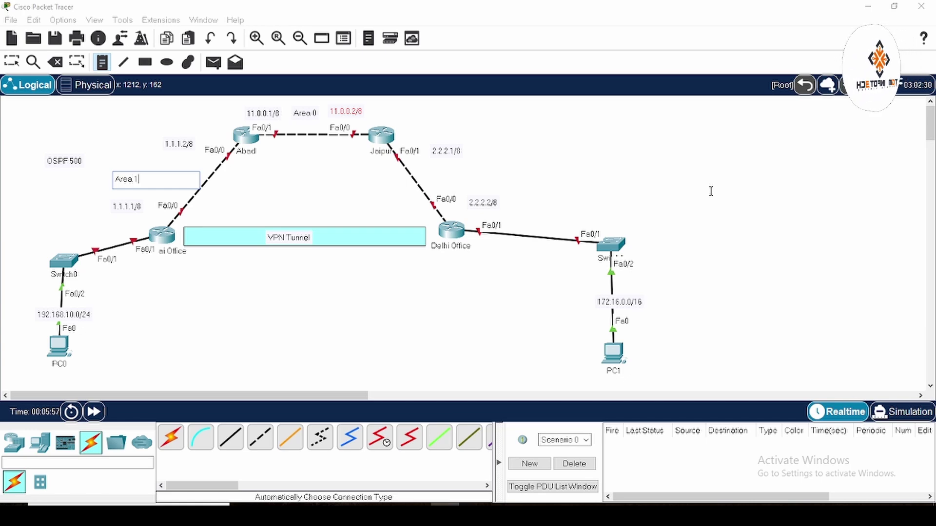
Add the note Area 2 beside the Jaipur–Delhi Office link, and move the Area 1 note closer to its link
left_click(461, 178)
type("Area")
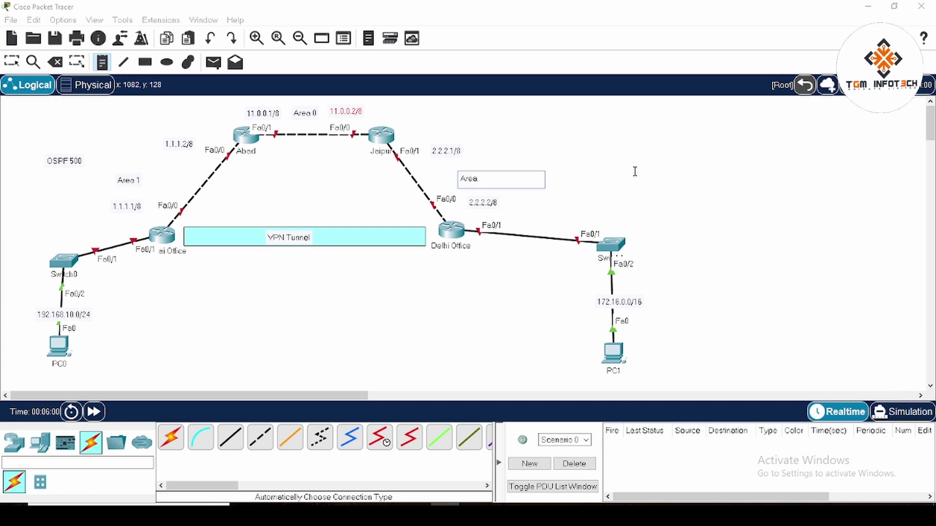
type(" 2")
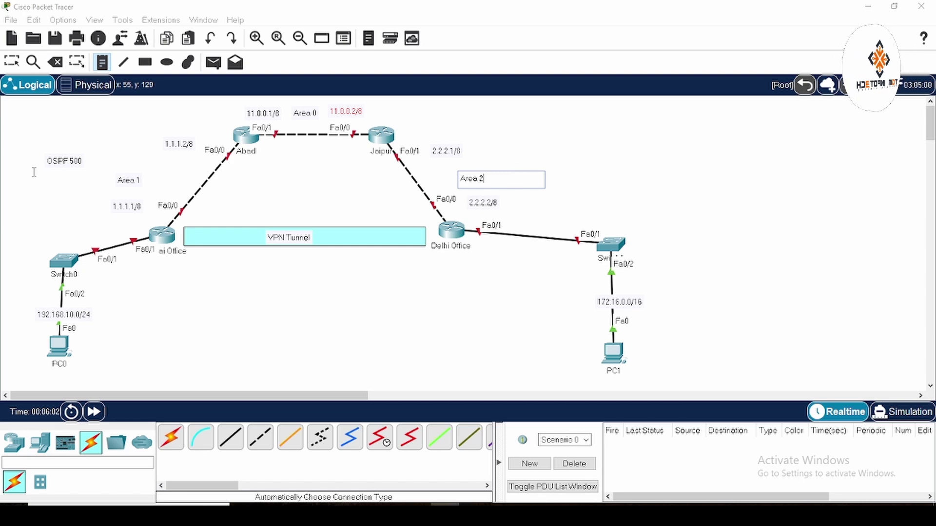
left_click(11, 61)
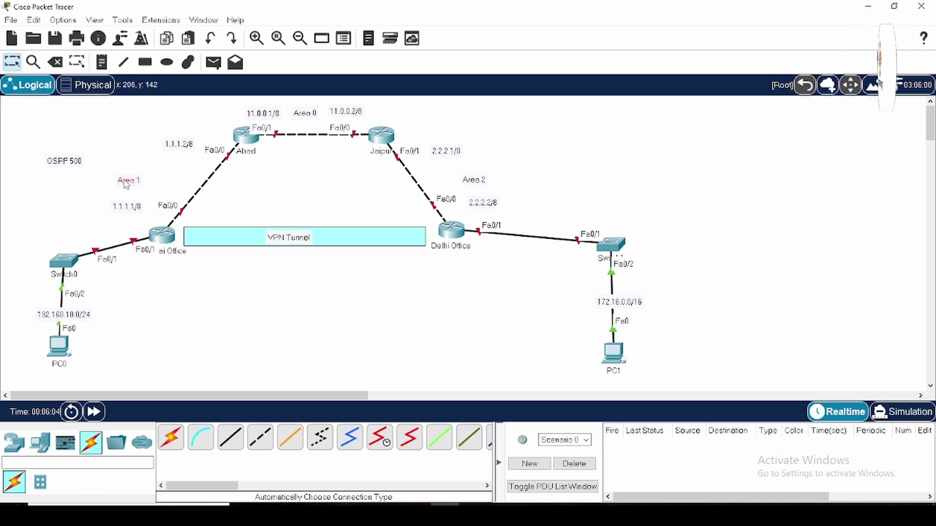
left_click_drag(122, 186, 162, 181)
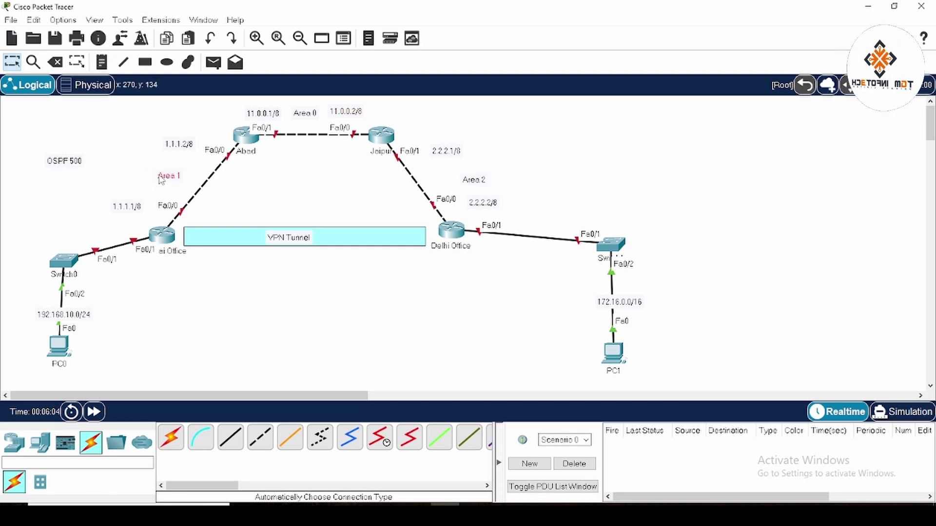
Add the notes 55.55.55.55 beside the Mumbai Office router and 66.66.66.66 beside the Abad router
left_click(101, 62)
left_click(111, 223)
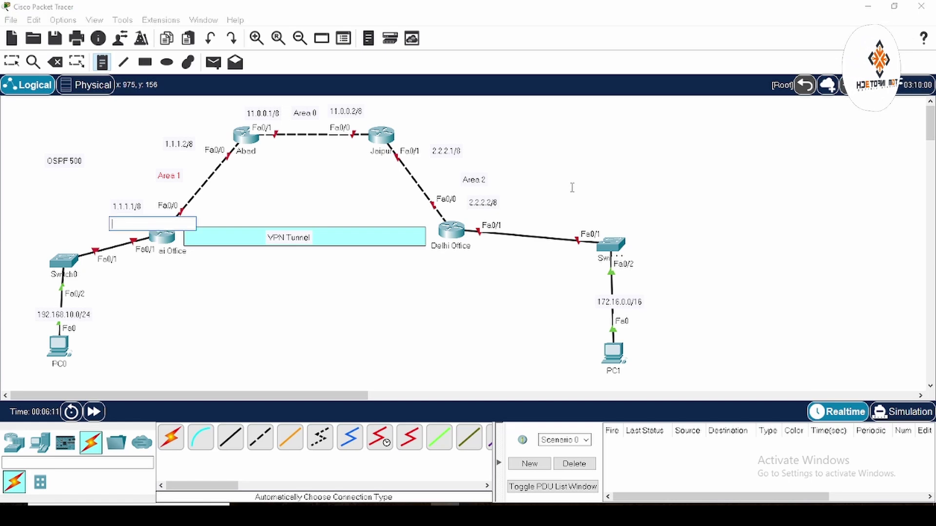
type("55")
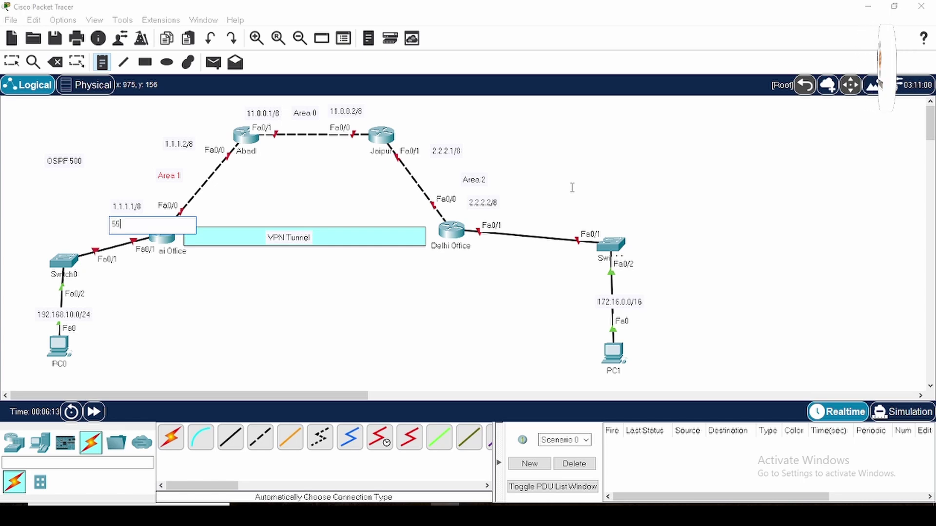
type(".55.55.55")
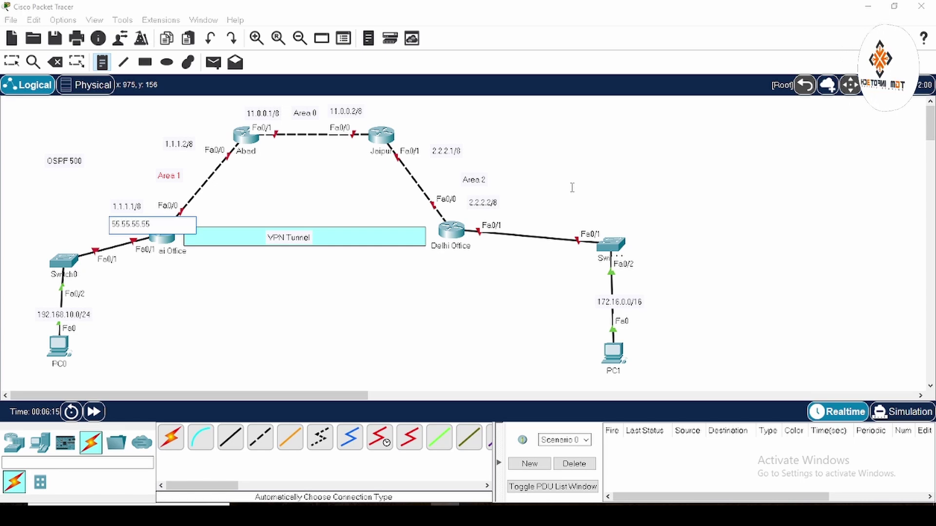
left_click(182, 117)
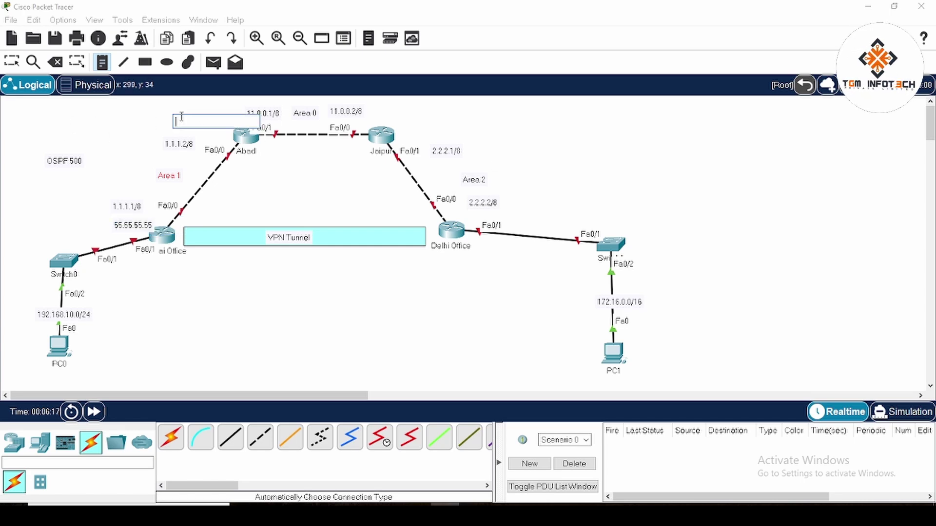
type("66.66.66.6")
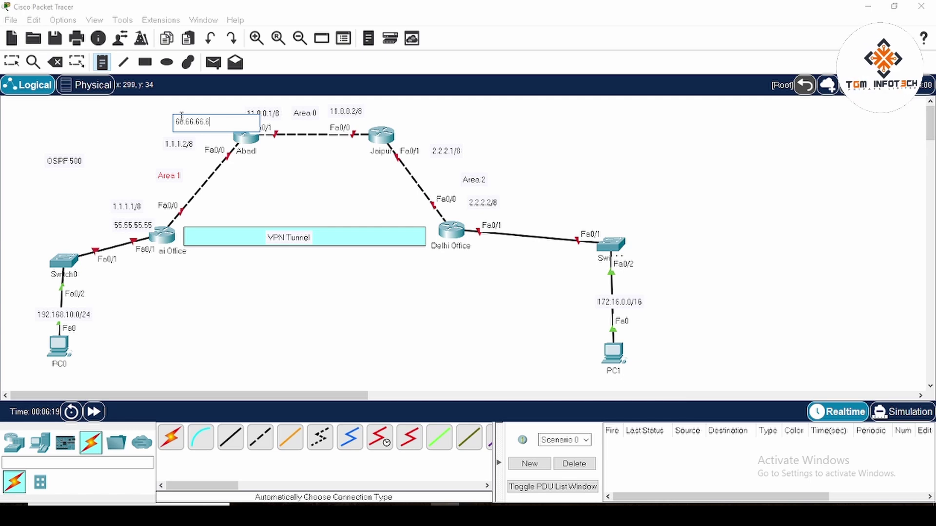
type("6")
Add the note 77.77.77.77 above the Jaipur router
left_click(387, 109)
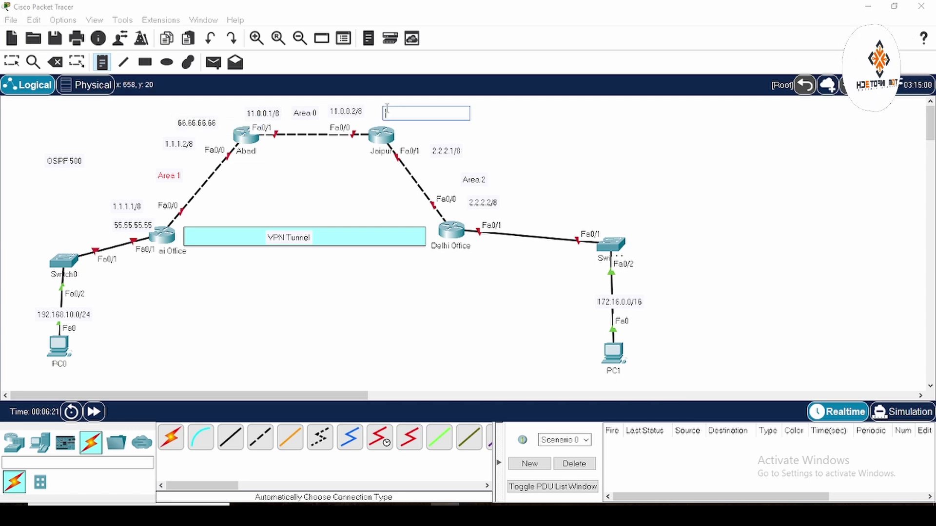
type("77.77.77")
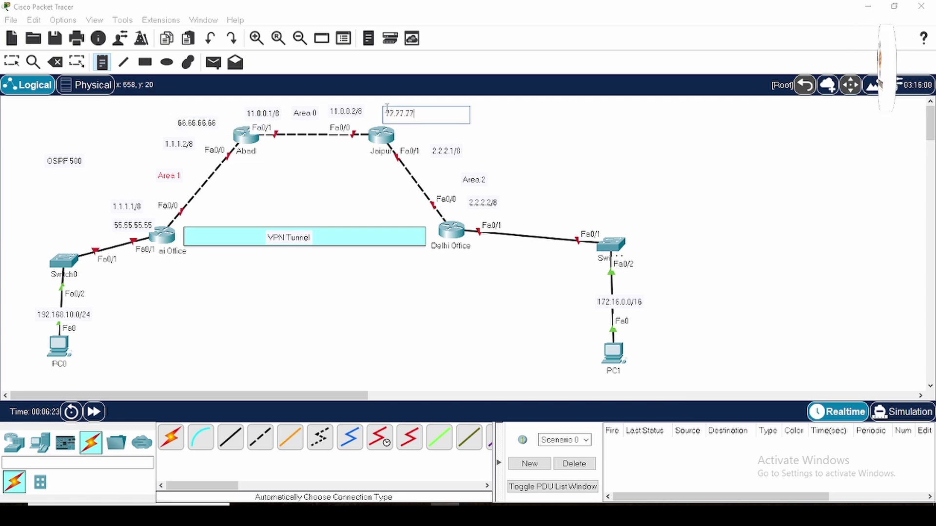
type("3.77")
key("BackSpace")
key("BackSpace")
key("BackSpace")
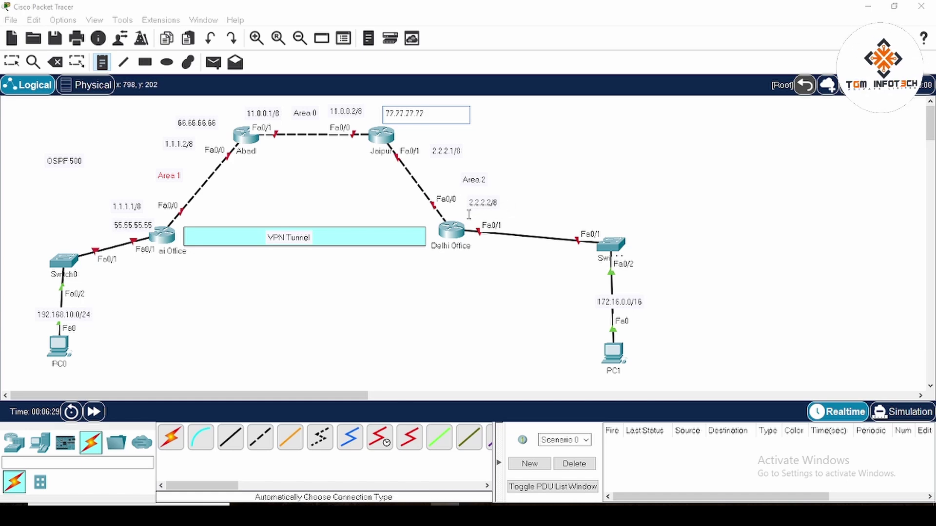
Add the note 88.88.88.88 beside the Delhi Office router and reposition the nearby notes so they do not crowd each other
left_click(463, 213)
type("2")
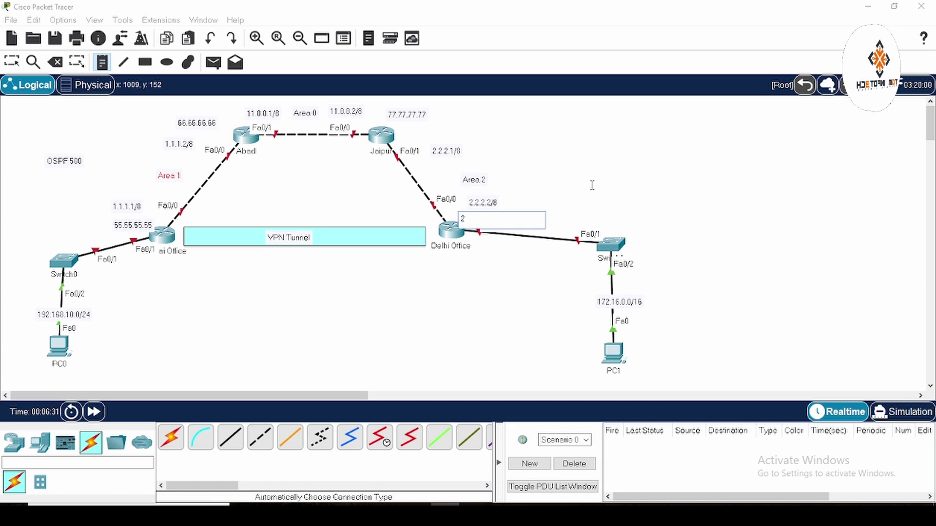
type("88.88.88.88")
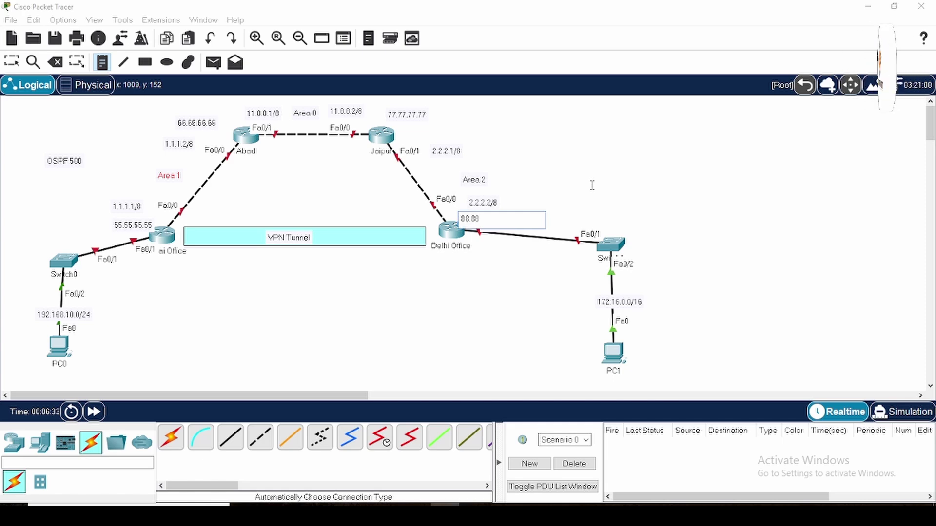
left_click(9, 62)
left_click_drag(471, 220, 471, 169)
left_click_drag(491, 198, 482, 199)
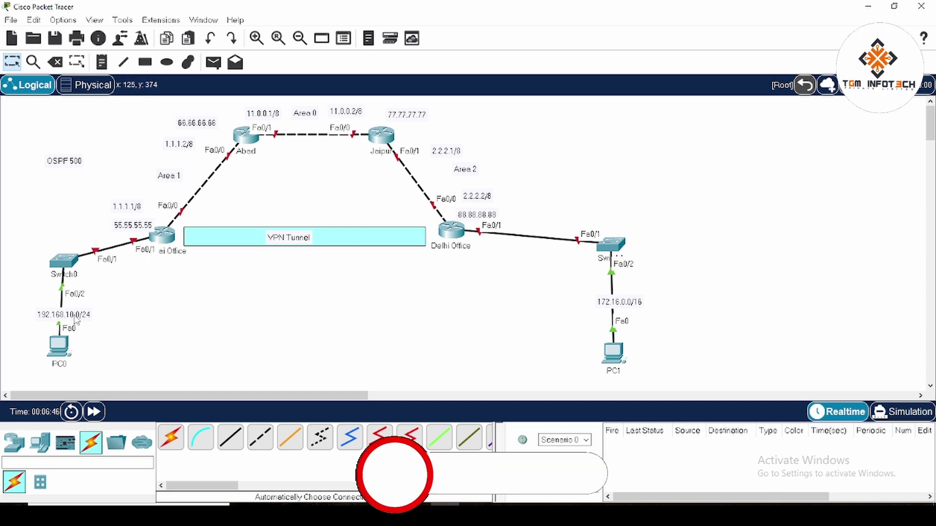
Open PC0's IP configuration and set its static IPv4 address to 192.168.10.2
left_click(58, 347)
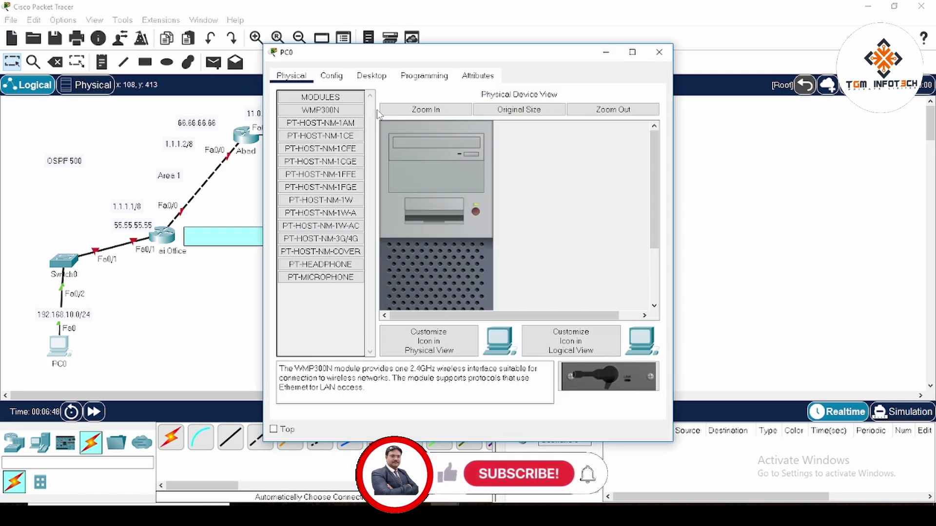
left_click(371, 75)
left_click(312, 119)
left_click(461, 160)
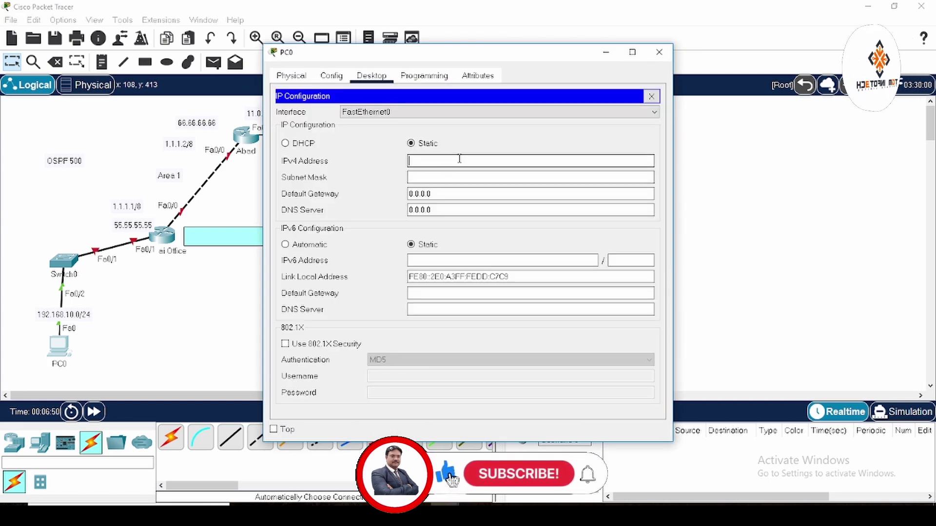
type("192.18=")
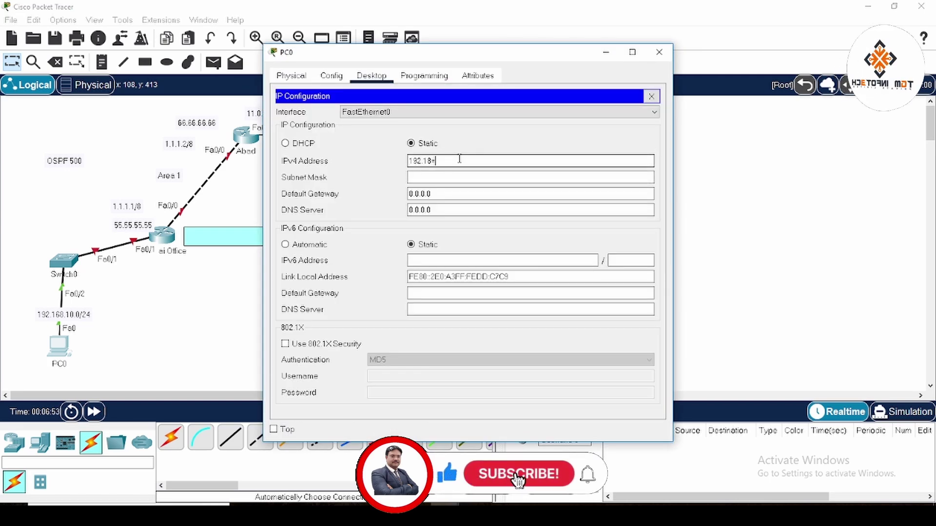
key("BackSpace")
type("68.10.2")
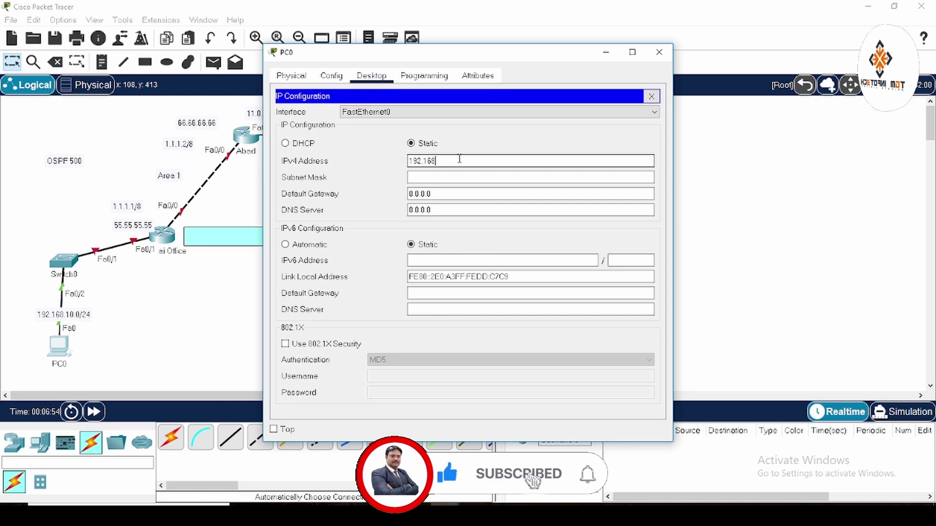
Fill in PC0's subnet mask 255.255.255.0 and default gateway 192.168.10.1, then close its window
key("Tab")
key("Tab")
type("1")
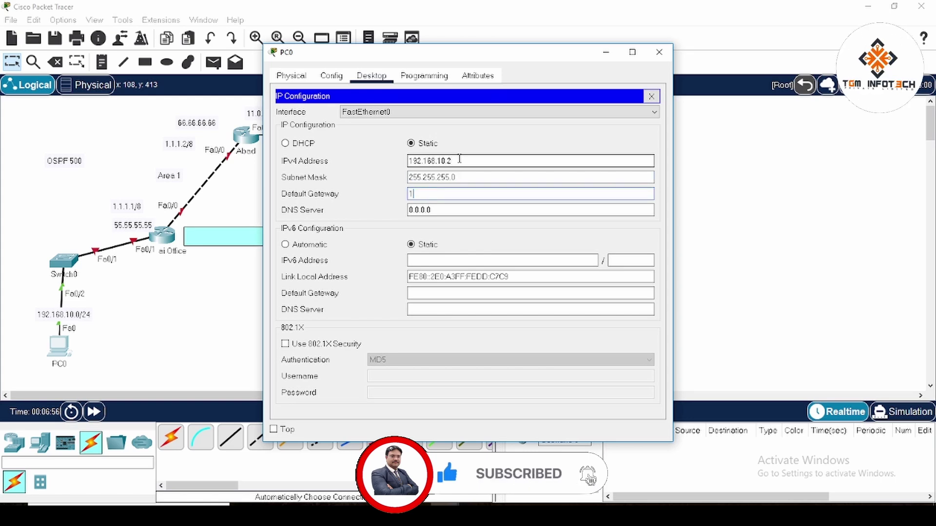
type("92.168.10.1")
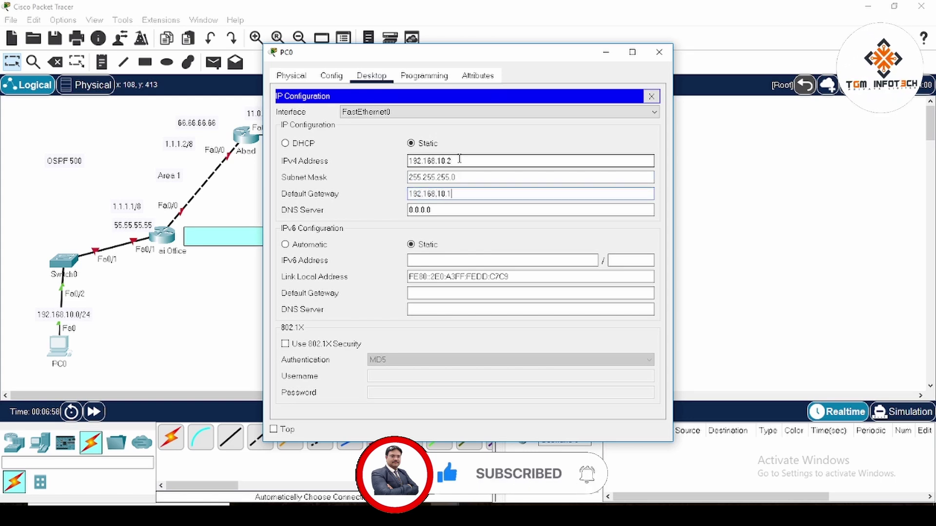
key("Tab")
left_click(659, 52)
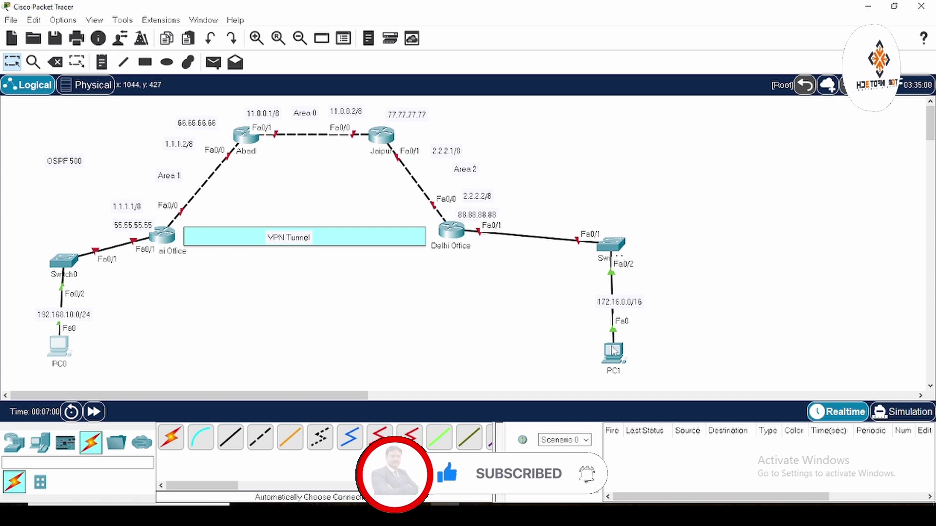
Open PC1's IP configuration and set its static IPv4 address to 172.16.0.2
left_click(615, 353)
left_click(372, 75)
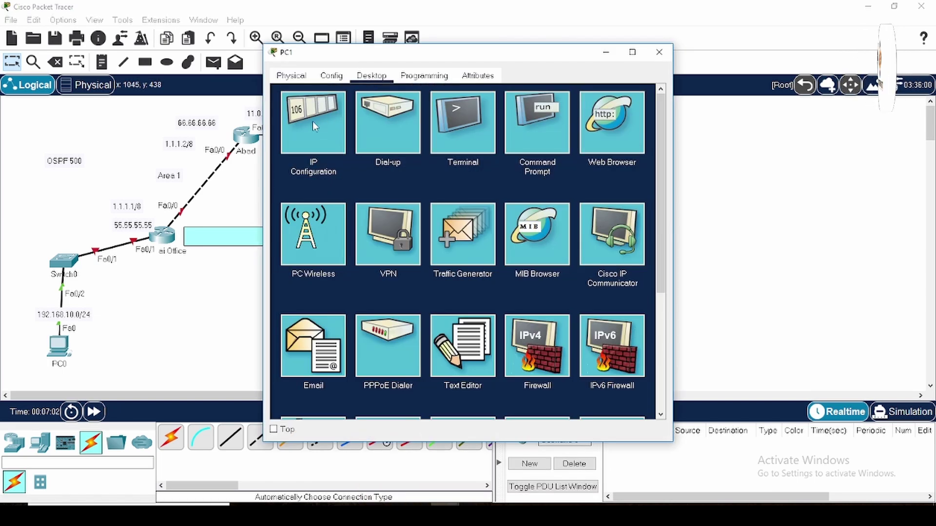
left_click(313, 125)
left_click(432, 162)
type("17")
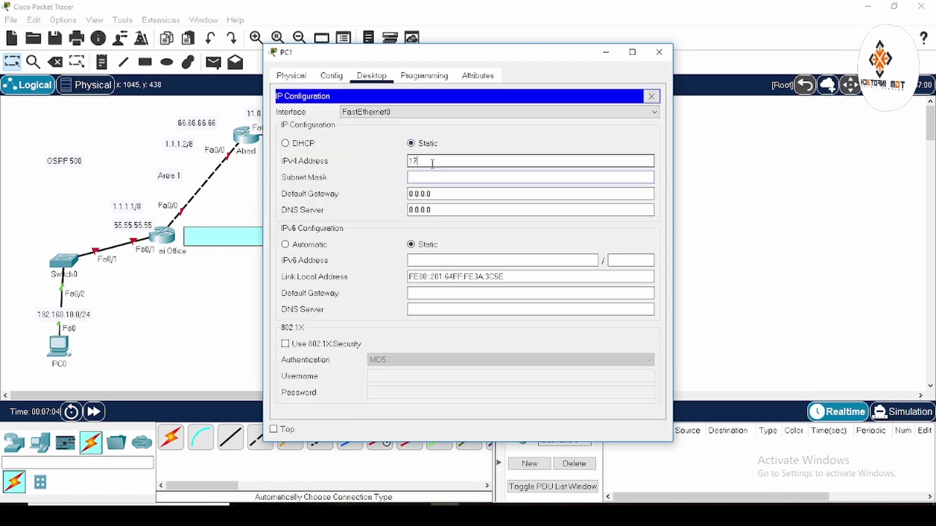
type("2.16.0.2")
Fill in PC1's subnet mask 255.255.0.0 and default gateway 172.16.0.1, then close its window
key("Tab")
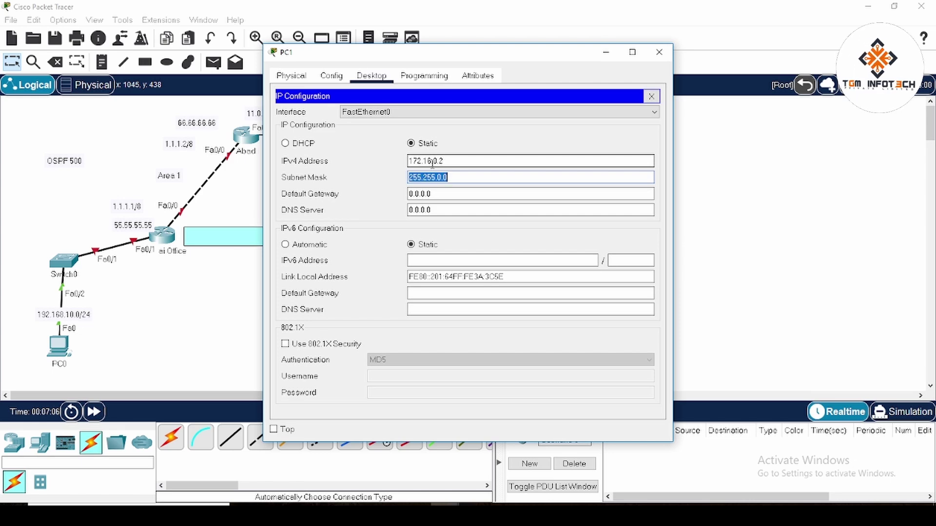
key("Tab")
type("172.16")
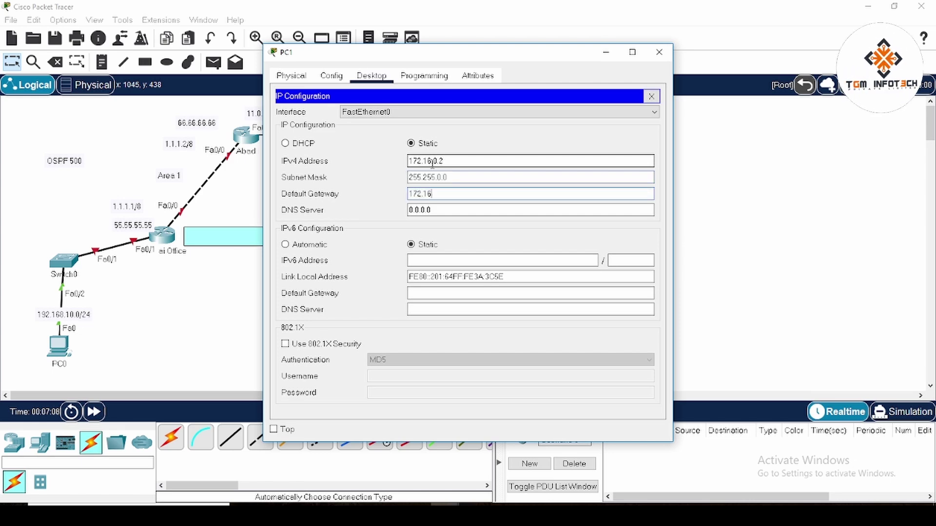
type(".0.1")
key("Tab")
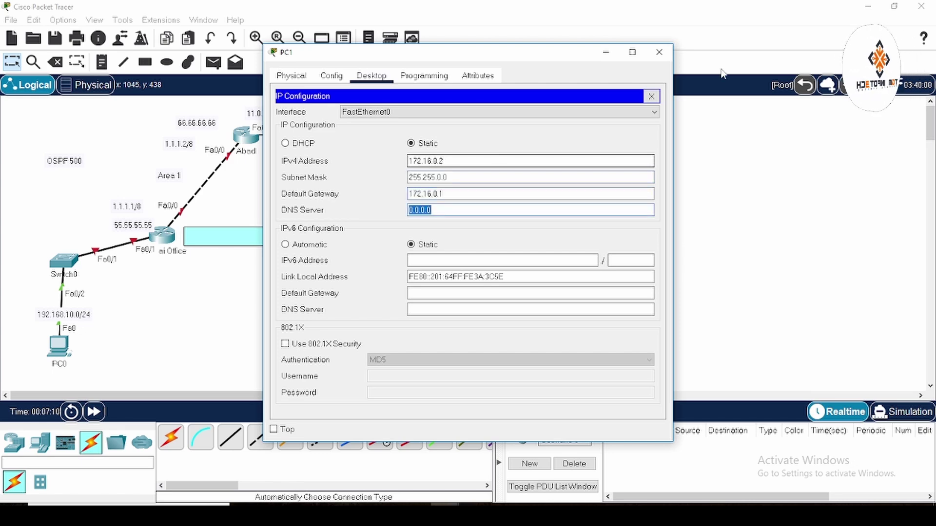
left_click(659, 52)
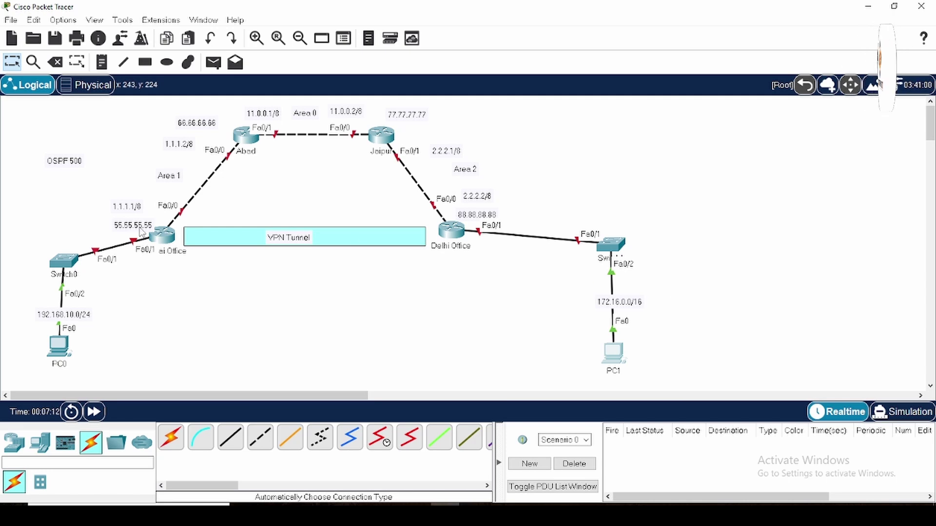
Open the Mumbai Office router's command line, and move and widen its window beside the topology
left_click(166, 237)
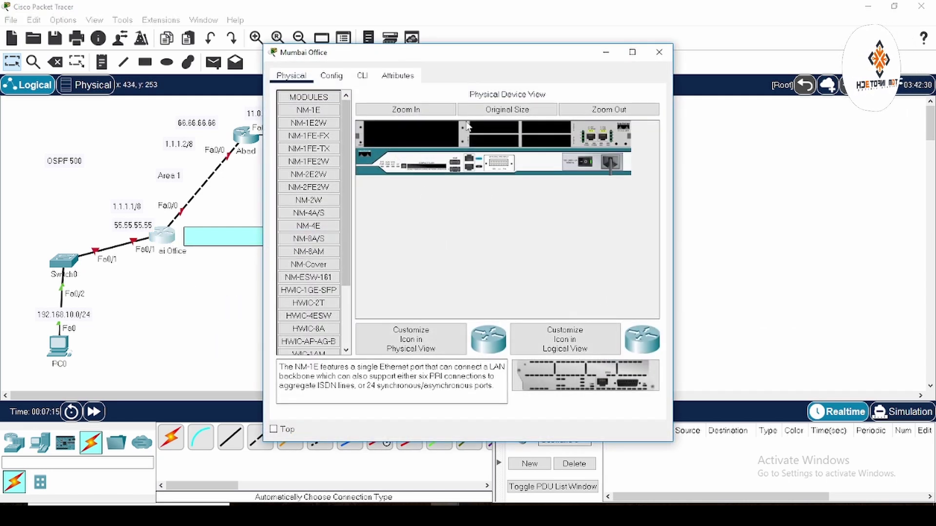
left_click(362, 75)
left_click_drag(447, 57, 550, 35)
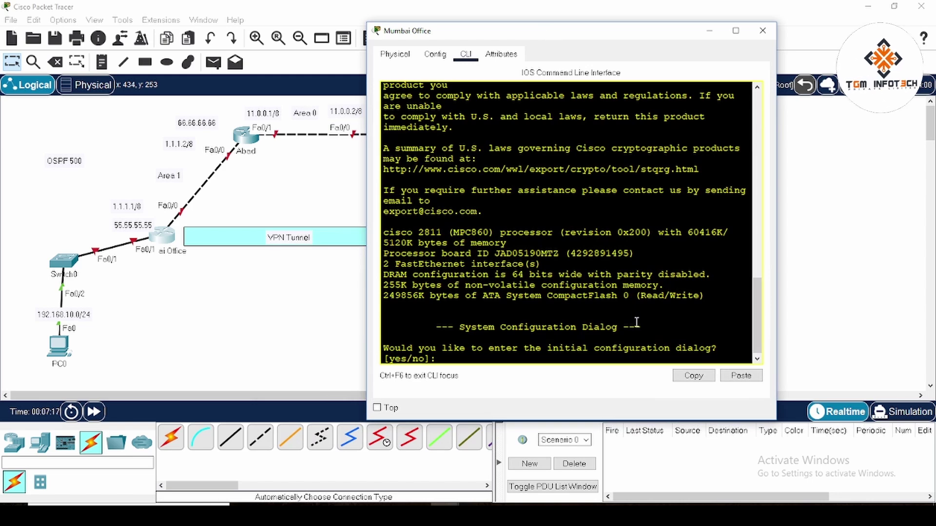
left_click_drag(776, 273, 865, 292)
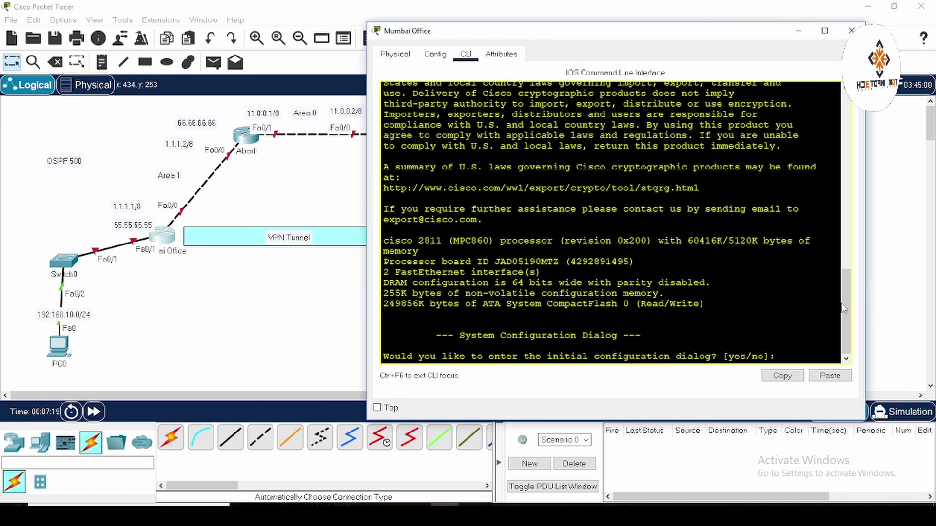
Decline the initial configuration dialog on the Mumbai Office router and start its user prompt
type("n")
key("Return")
key("Return")
key("Return")
key("Return")
key("Return")
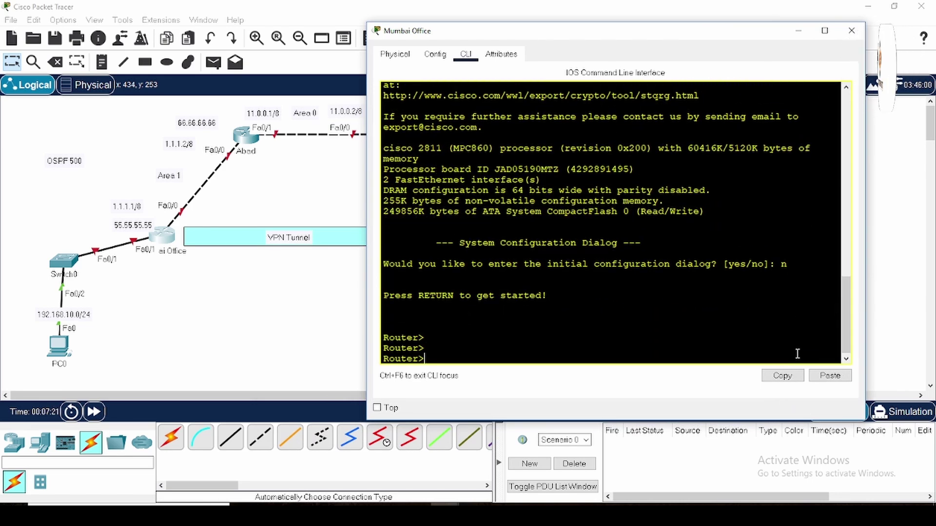
Enter privileged mode with en and global configuration mode with conf t on the Mumbai Office router
type("en")
key("Return")
key("Return")
key("Return")
key("Return")
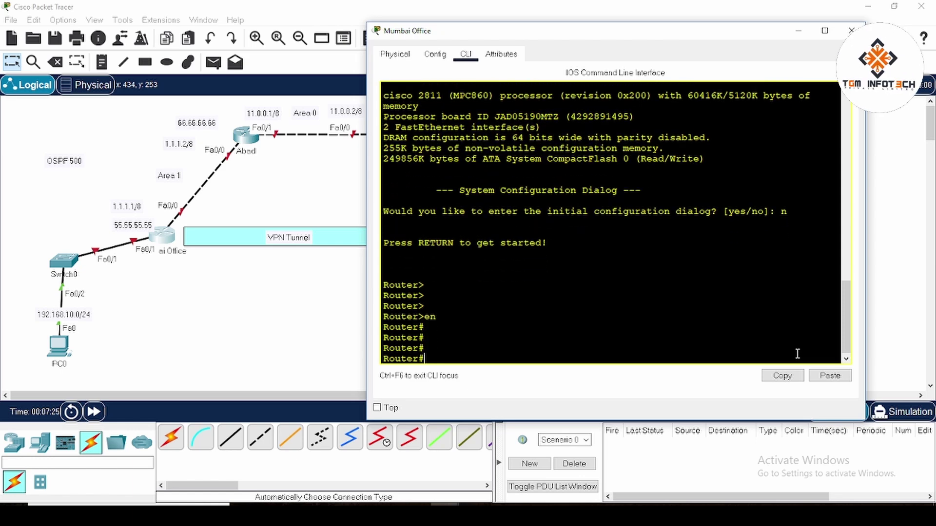
type("conf t")
key("Return")
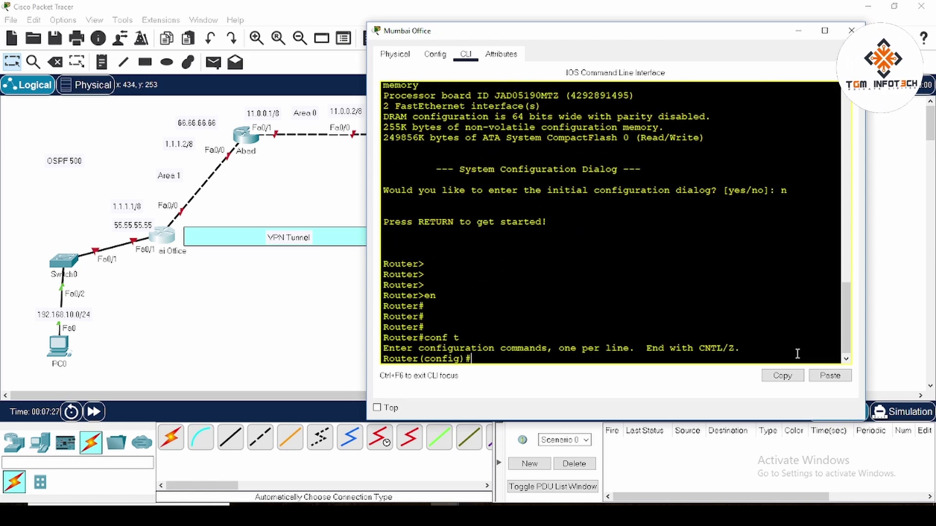
Set the router's hostname to Mumbai_Office
type("hos")
key("Tab")
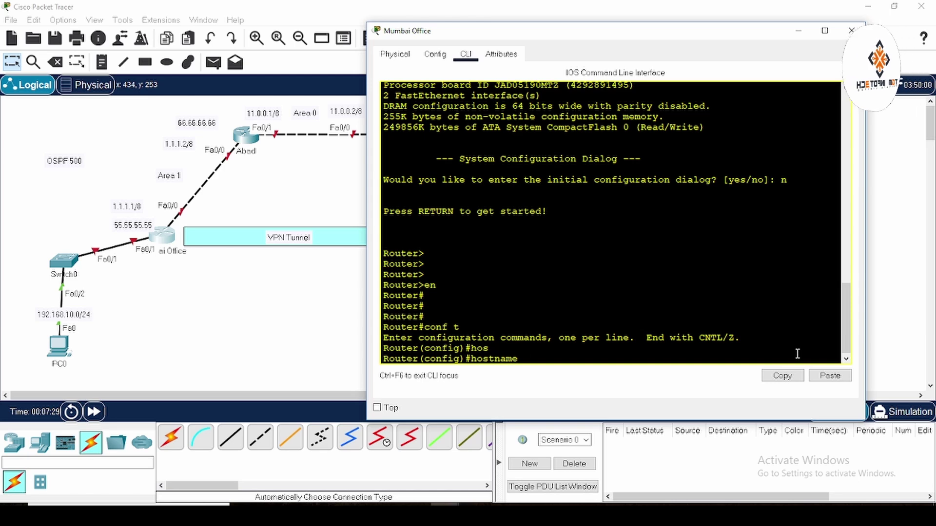
type("Mumbai")
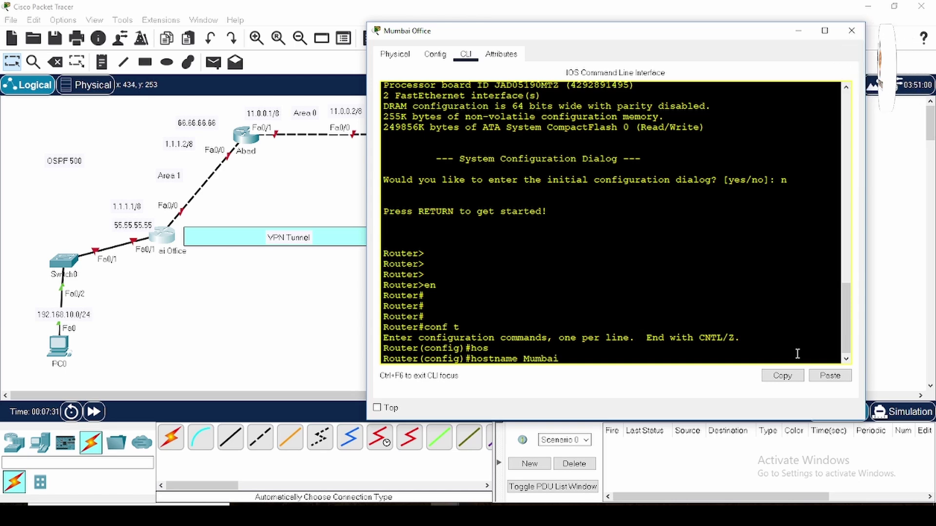
type("_Offi")
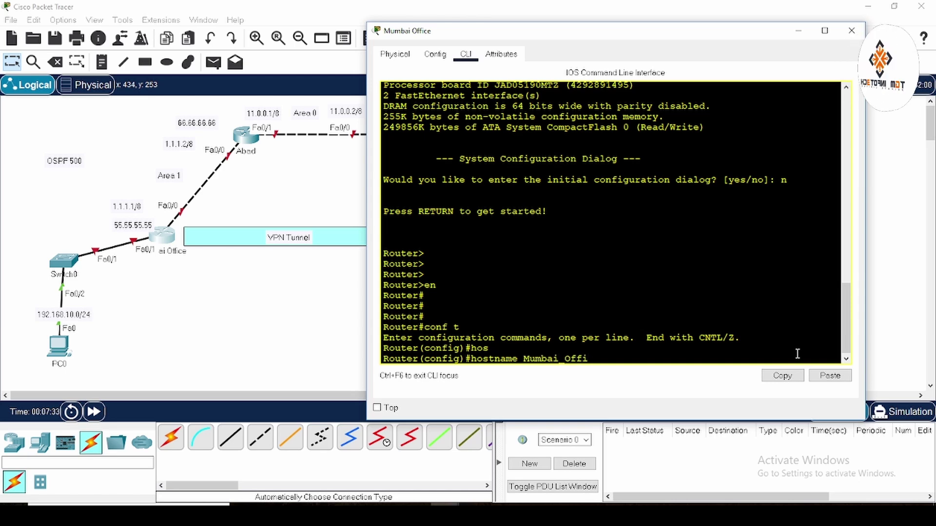
type("ce")
key("Return")
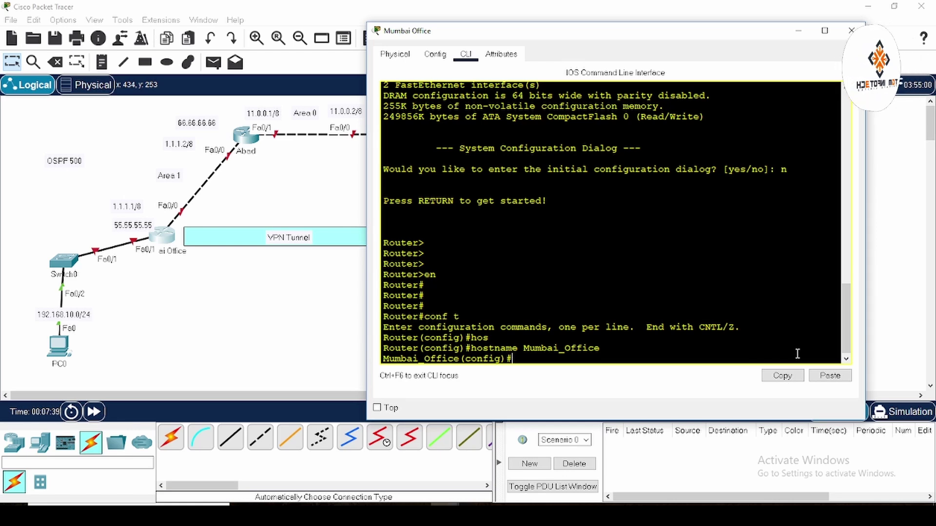
Assign IP address 192.168.10.1 with mask 255.255.255.0 to interface f0/1 on the Mumbai Office router
type("int f0")
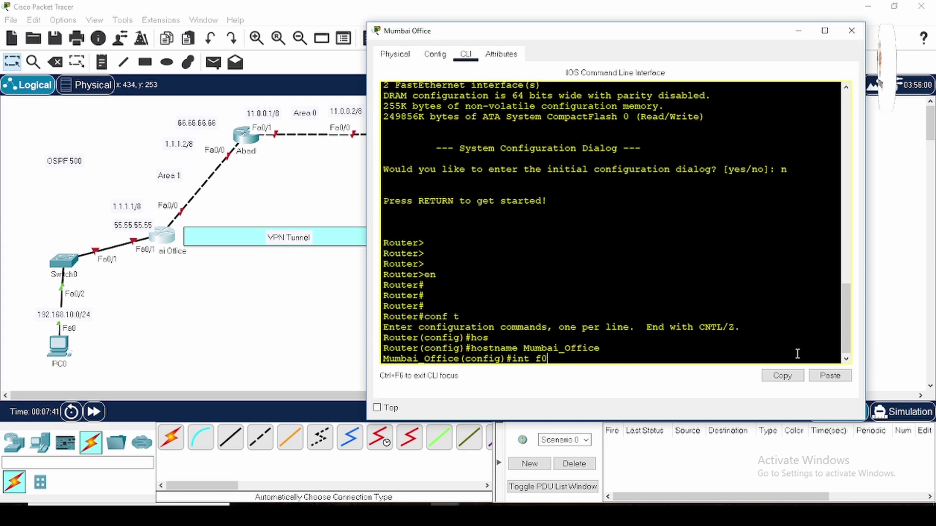
type("/1")
key("Return")
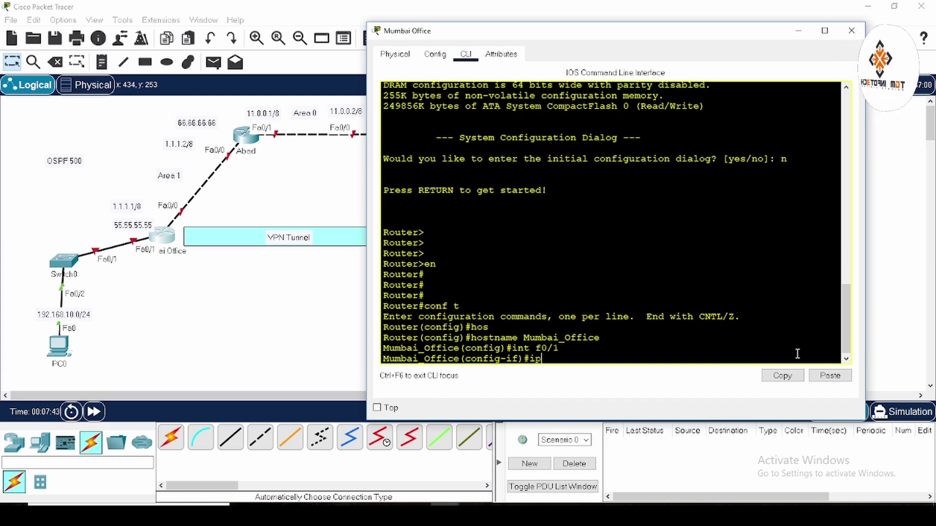
type("ip add")
key("Tab")
type("1")
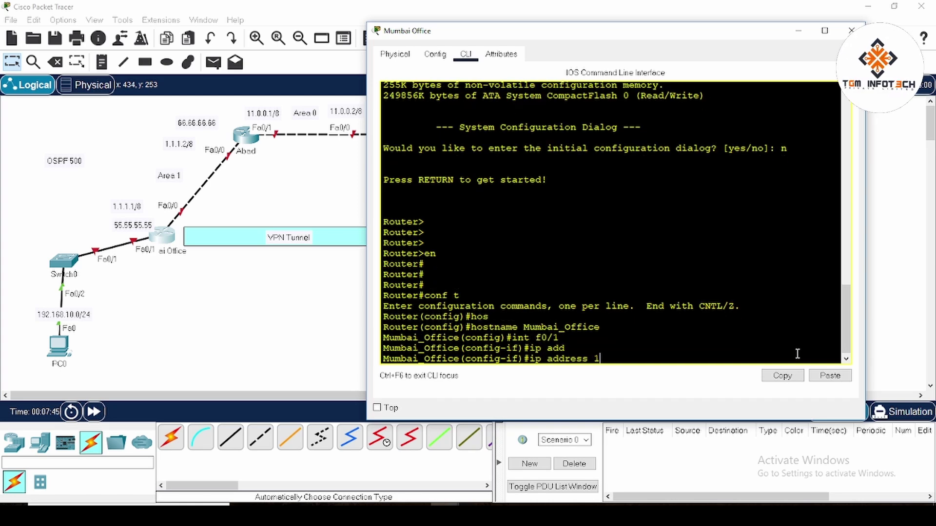
type("92.168.1")
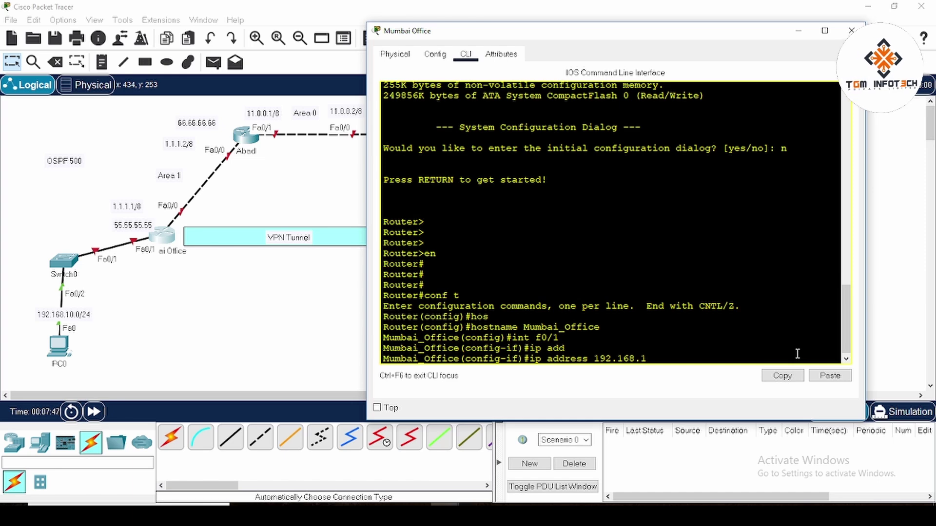
type("0.1 25")
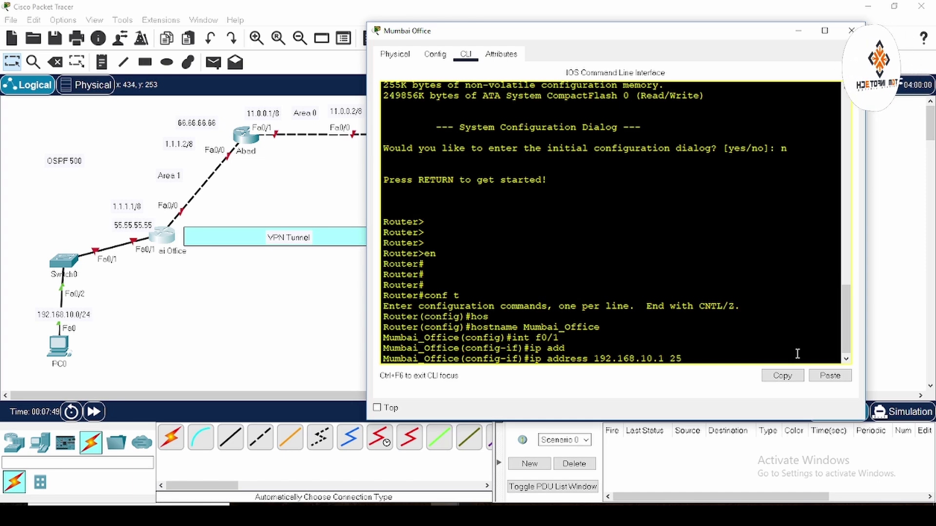
type("5.255.255.0")
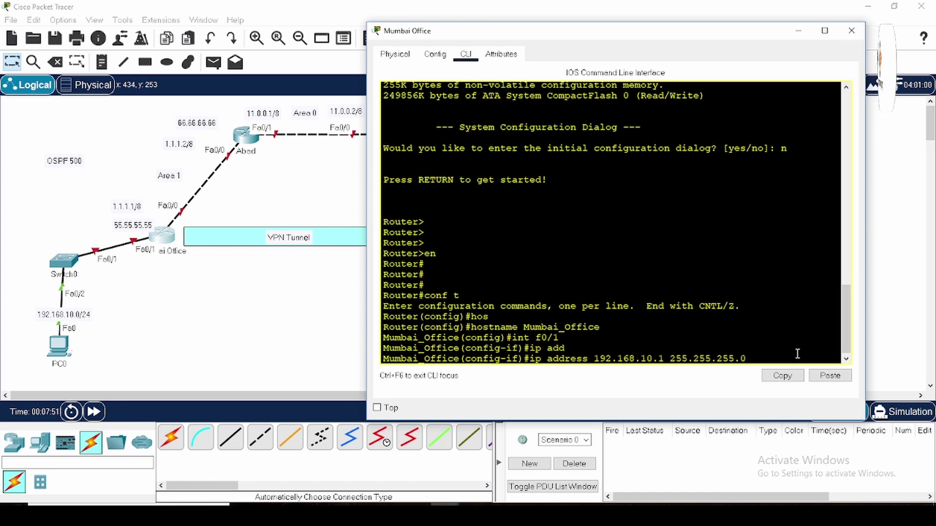
key("Return")
Enable the Mumbai Office router's f0/1 interface with no shutdown
type("no sh")
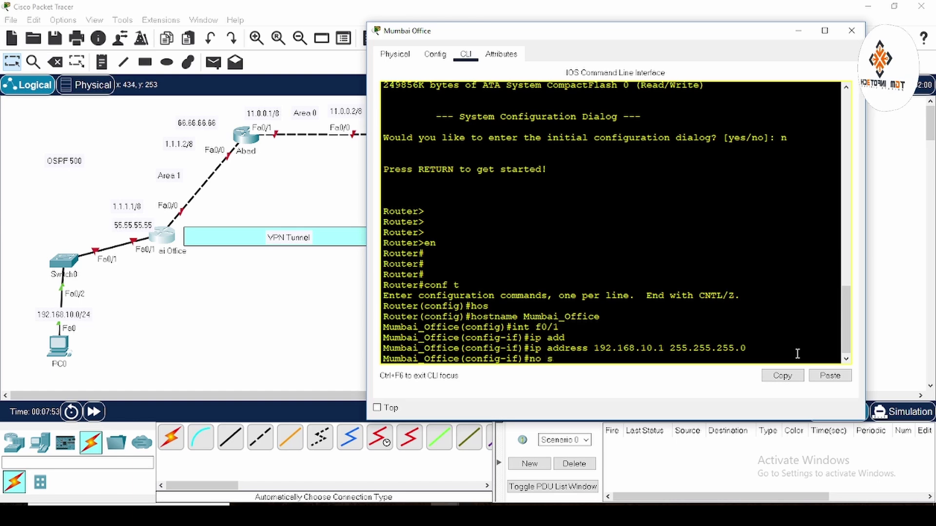
key("Tab")
key("Return")
key("Return")
key("Return")
key("Return")
key("Return")
key("Return")
type("int ")
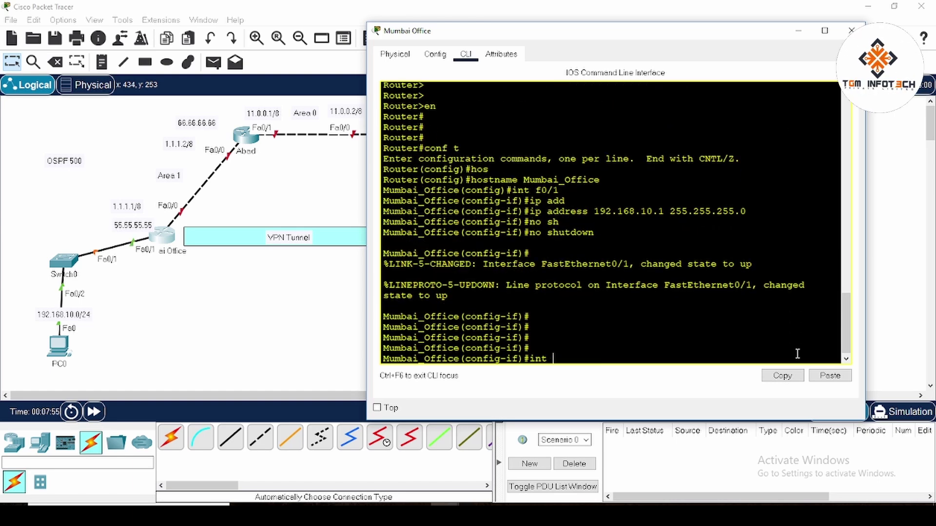
type("f1/0")
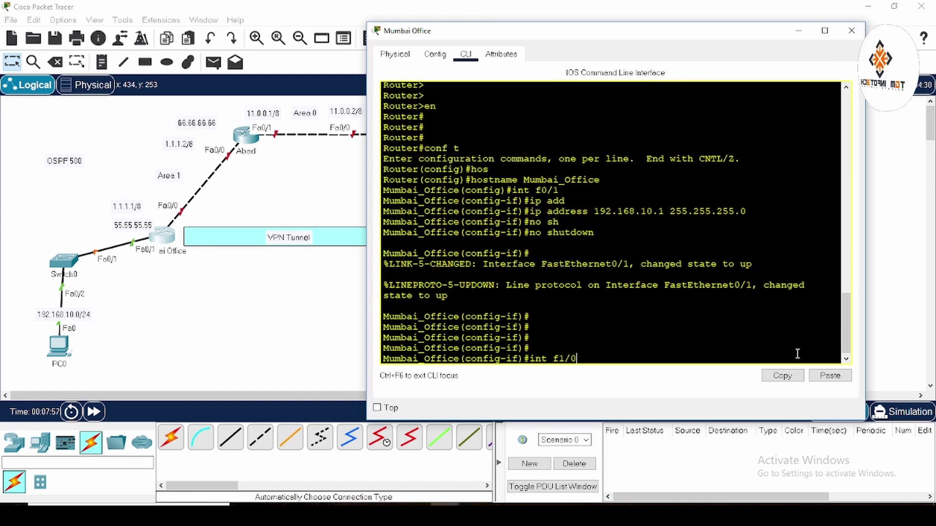
key("Return")
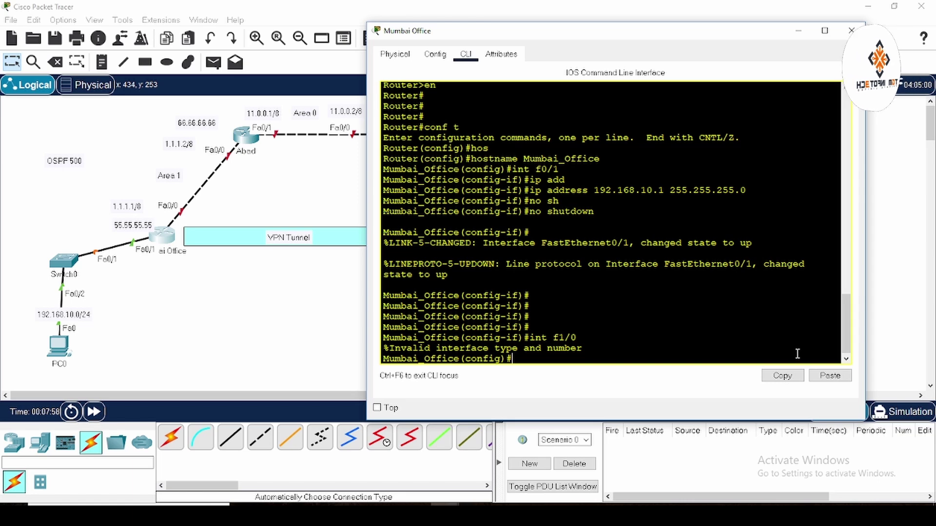
Assign IP address 1.1.1.1 with mask 255.0.0.0 to interface f0/0 on the Mumbai Office router
key("Up")
key("BackSpace")
key("BackSpace")
key("BackSpace")
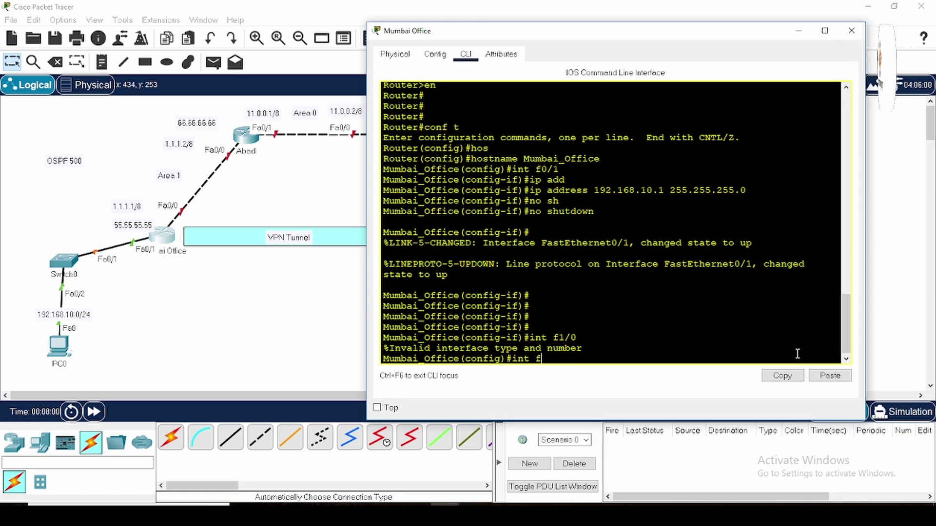
type("0/0")
key("Return")
type("ip add")
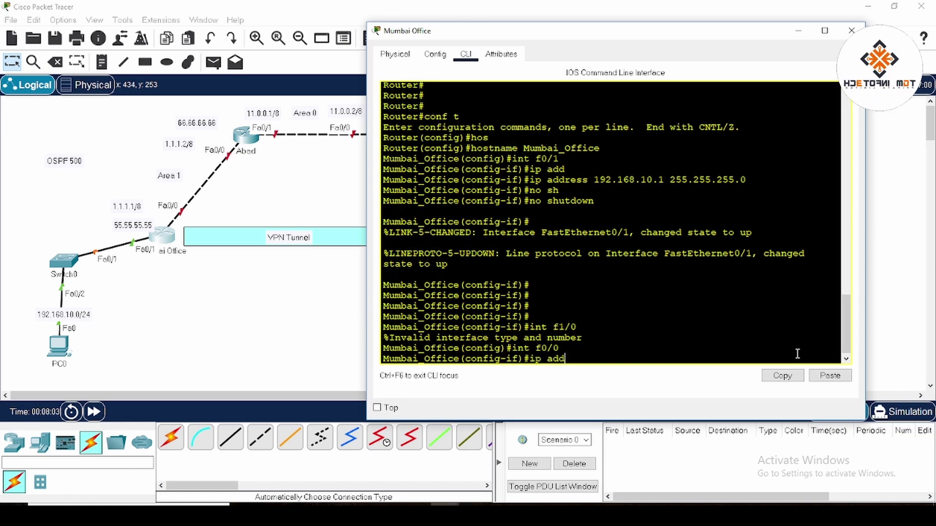
key("Tab")
type("1.1.1")
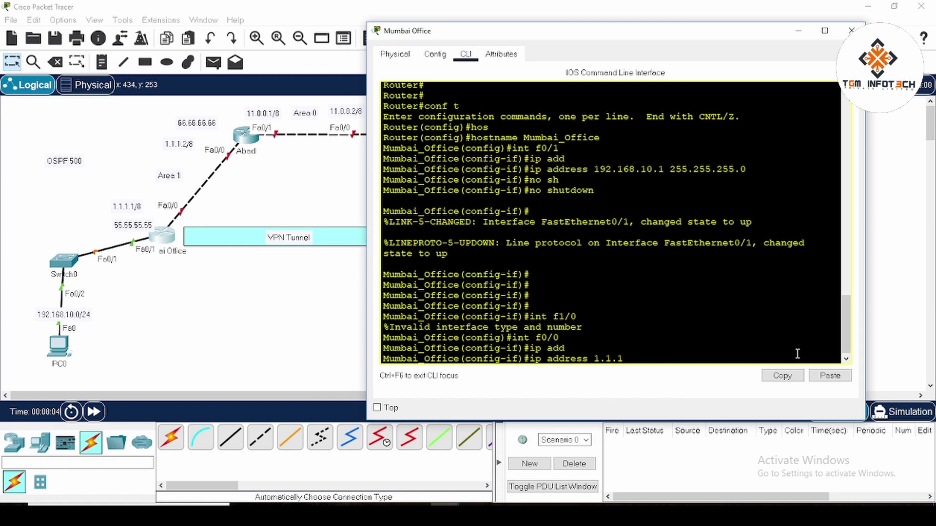
type(".1 255.0.0.0")
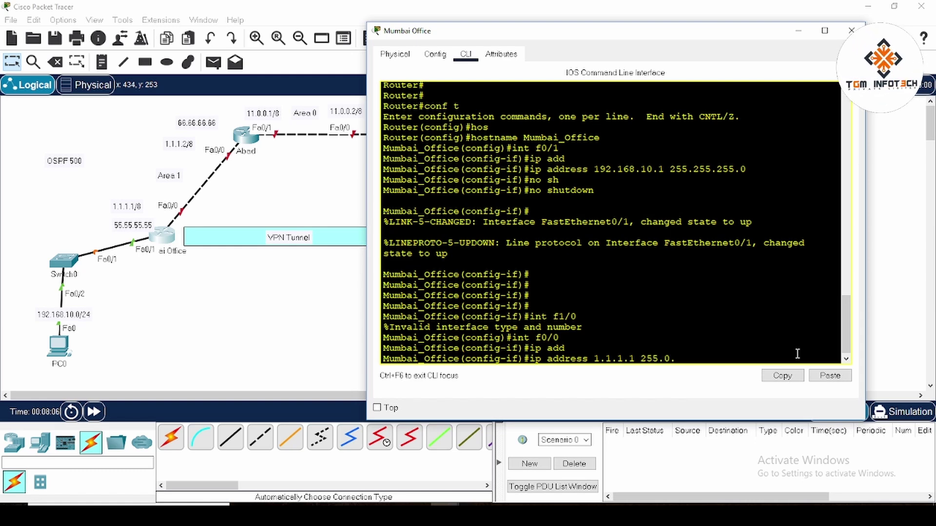
key("Return")
Enable the Mumbai Office router's f0/0 interface with no shutdown
type("no sh")
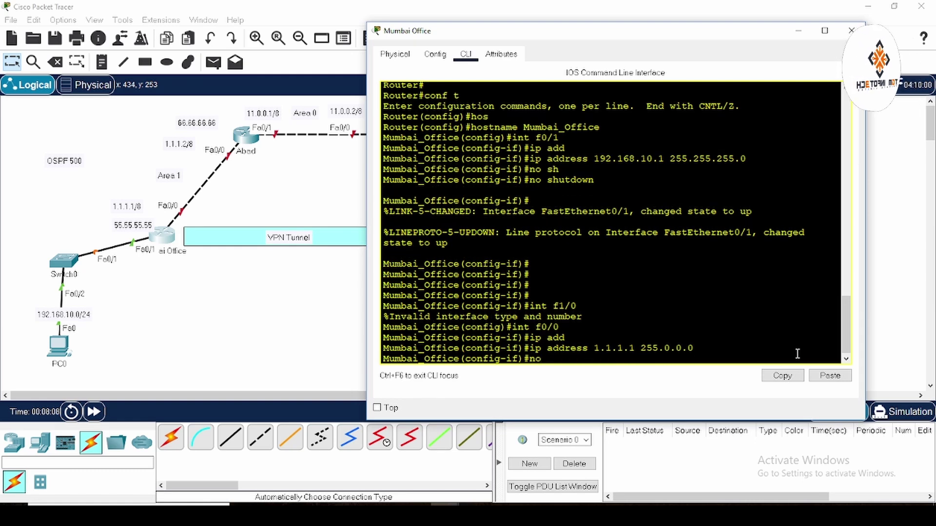
key("Tab")
key("Return")
key("Return")
key("Return")
key("Return")
key("Return")
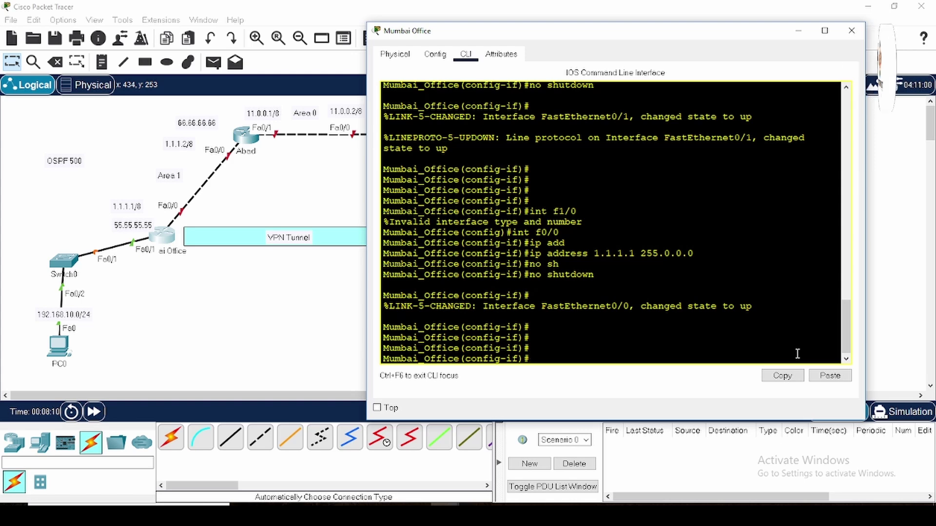
Exit interface configuration on the Mumbai Office router and start OSPF process 500
type("exit")
key("Return")
key("Return")
key("Return")
key("Return")
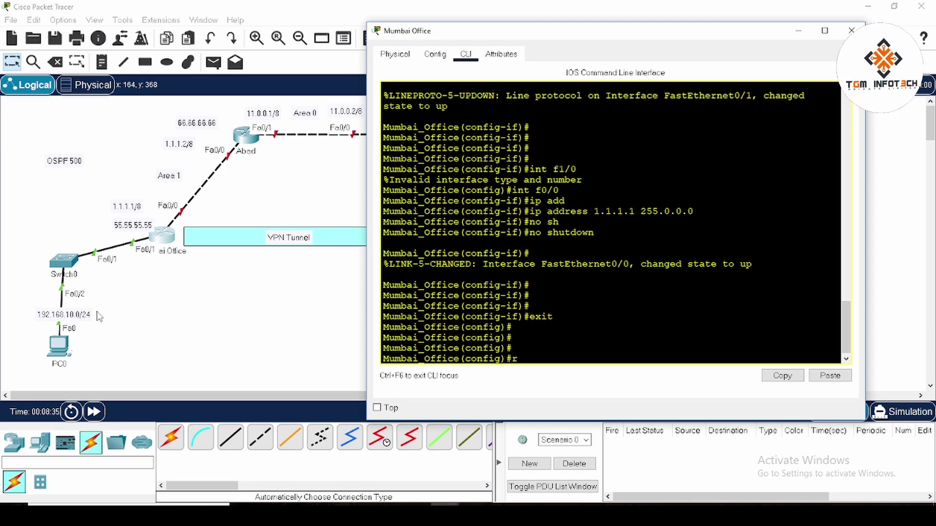
type("outer ospf")
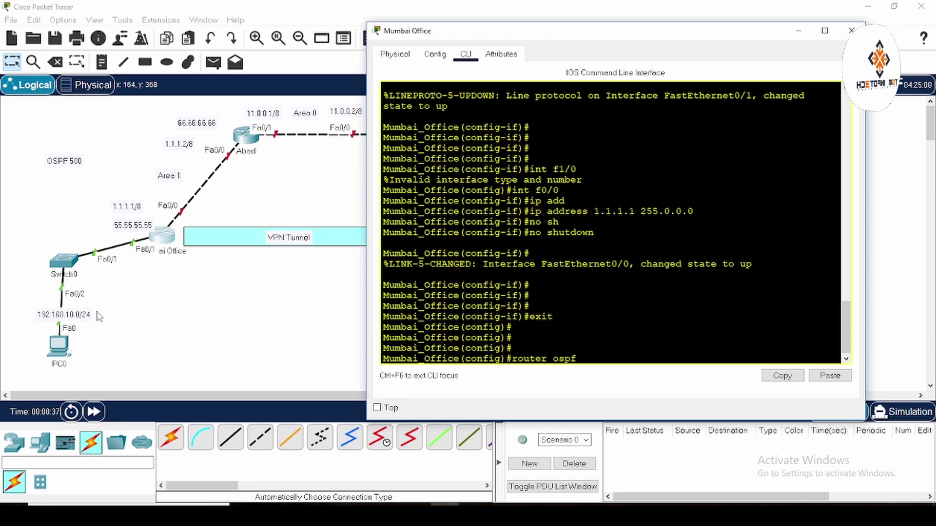
type(" 500")
key("Return")
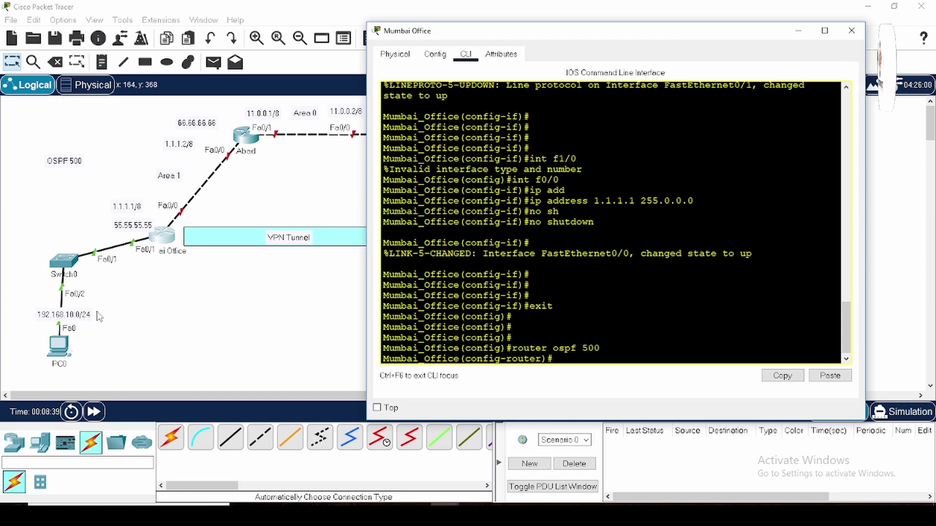
Set the OSPF router ID of the Mumbai Office router to 55.55.55.55
type("rou")
key("Tab")
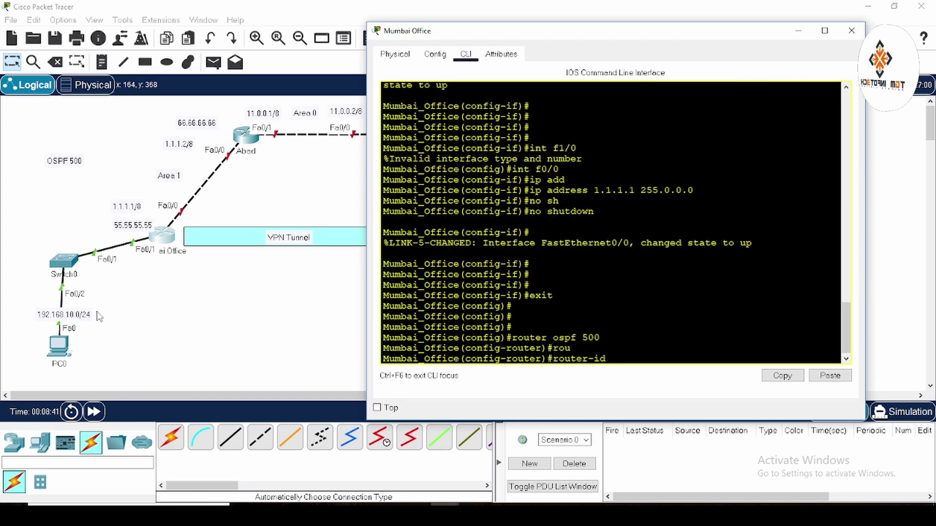
type("55.55")
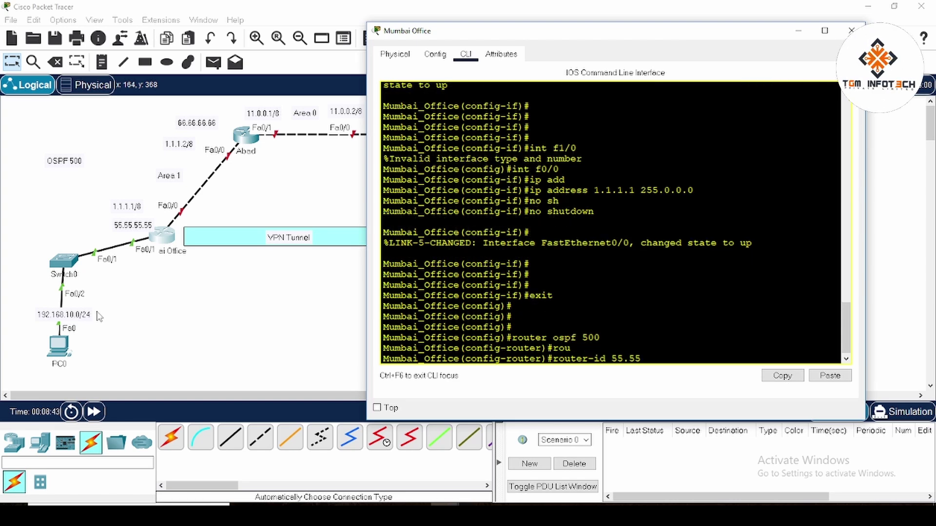
type(".55.55.")
key("Return")
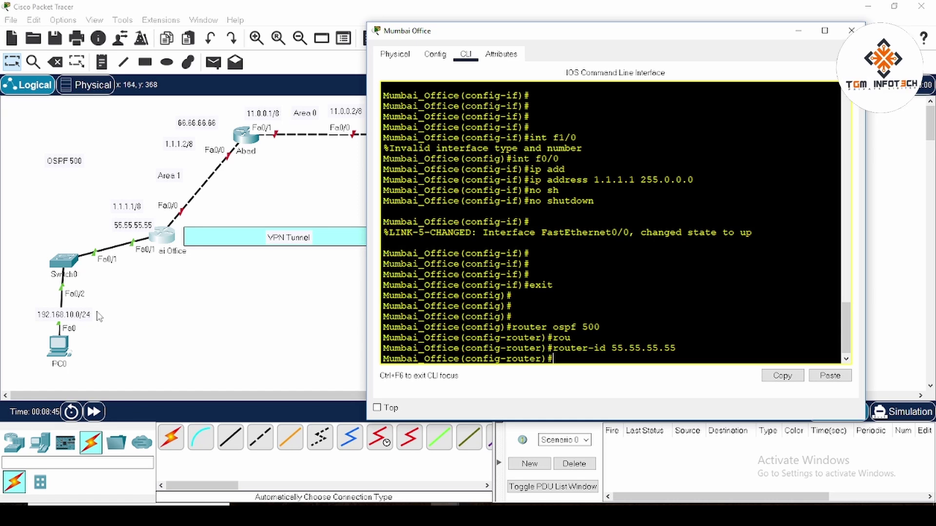
Advertise network 1.0.0.0 with wildcard mask 0.255.255.255 in OSPF area 1 on the Mumbai Office router
type("net")
key("Tab")
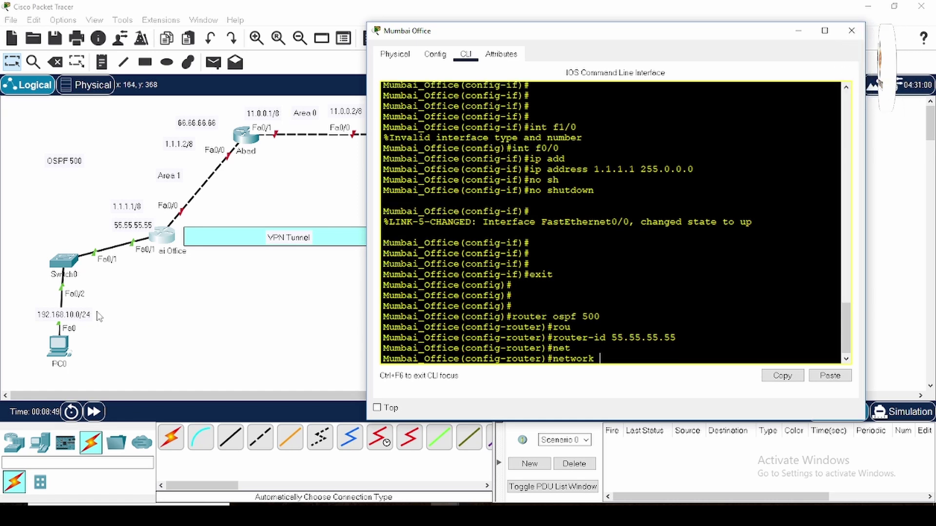
type("1.0.0.0")
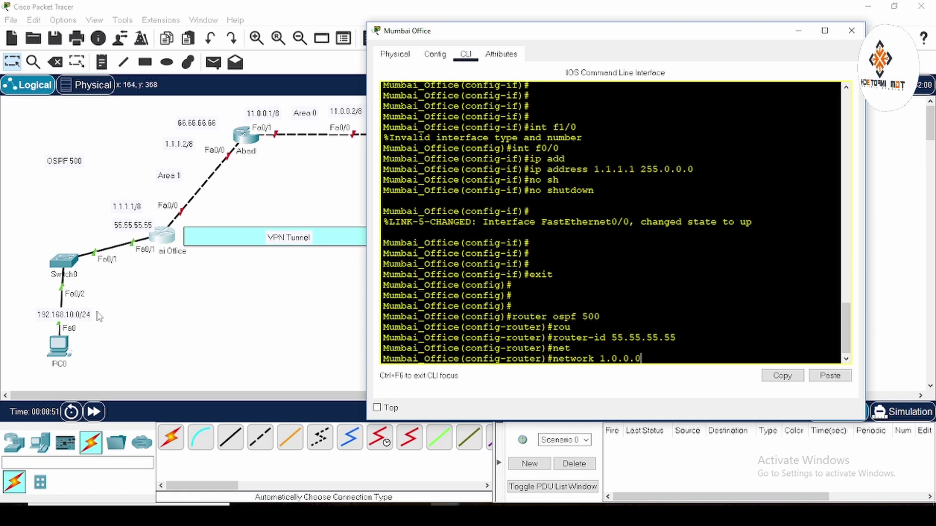
type(" 0.255.")
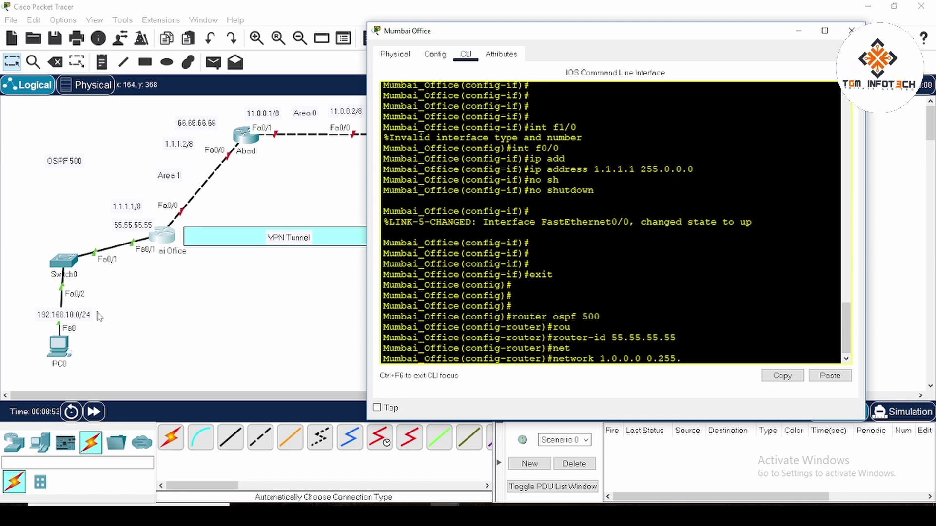
type("255.255 ")
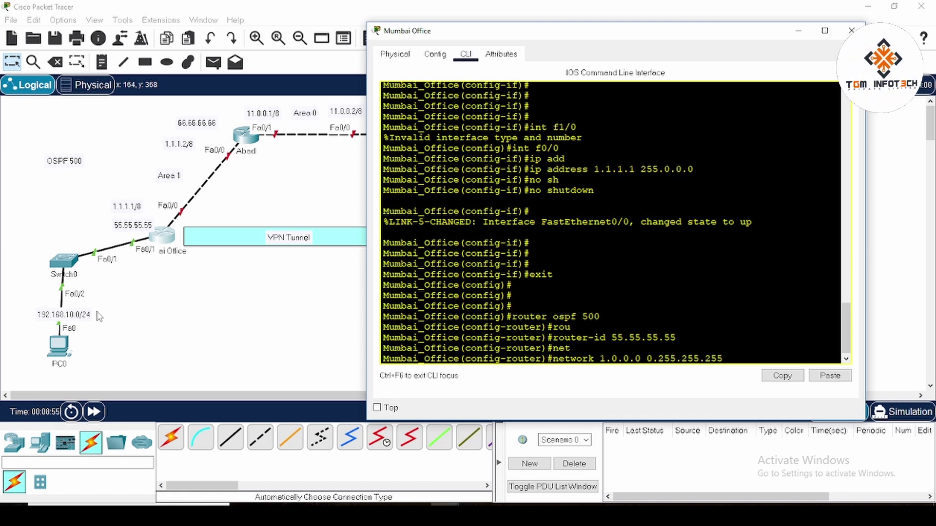
type("ar")
key("Tab")
type("1")
key("Return")
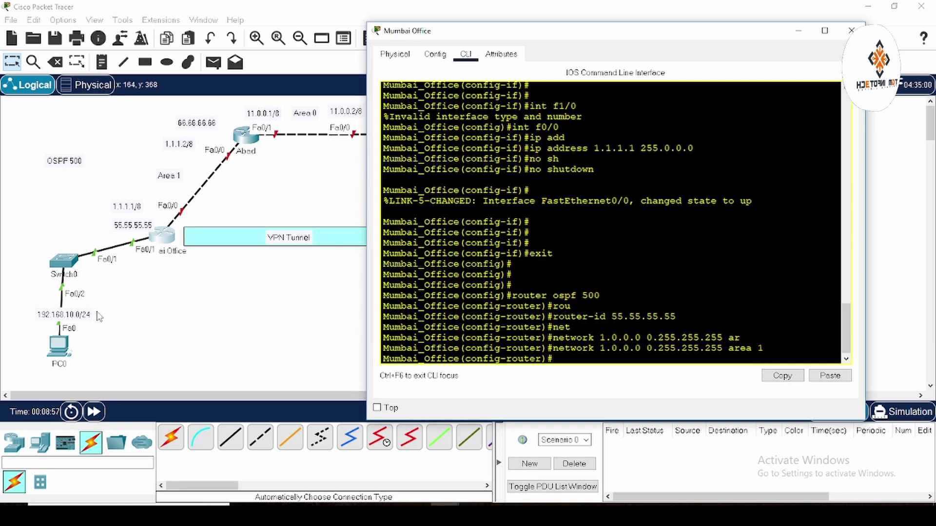
End configuration mode on the Mumbai Office router and close its window
type("end")
key("Return")
key("Return")
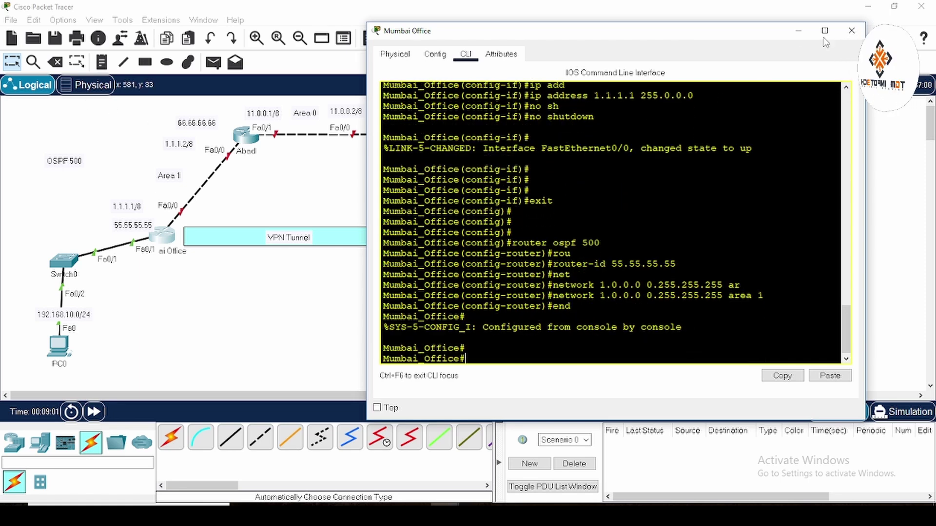
left_click(852, 30)
Open the Abad router's command line, and move and widen its window beside the topology
left_click(245, 138)
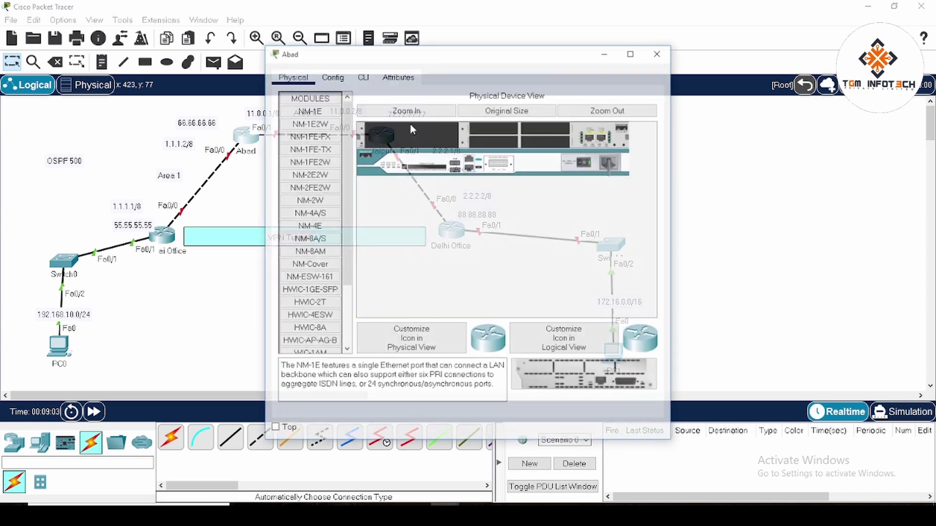
left_click_drag(411, 58, 596, 42)
left_click(548, 59)
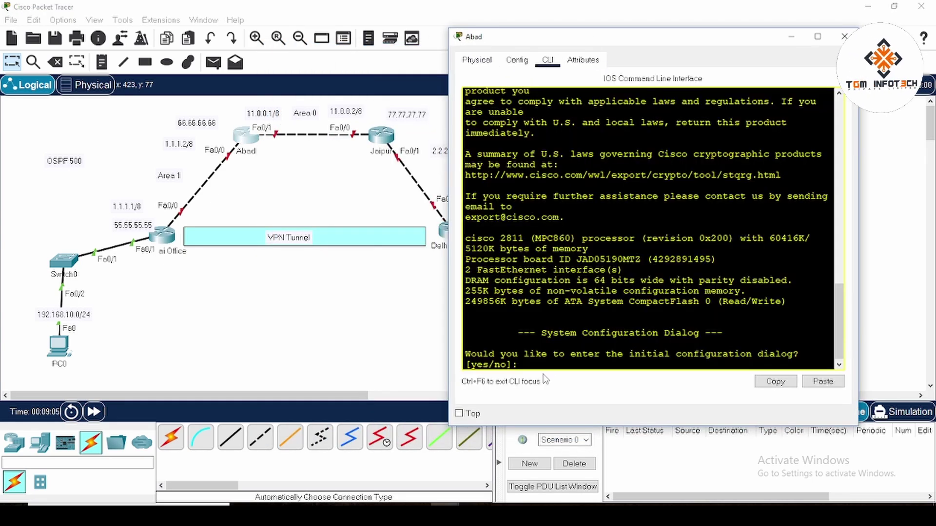
left_click_drag(449, 327, 374, 317)
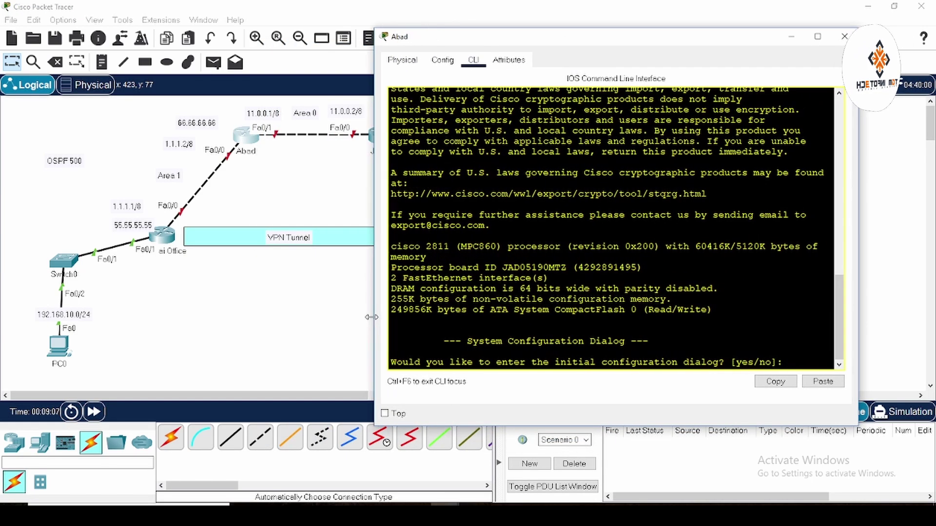
Decline the initial configuration dialog on the Abad router and start its user prompt
type("n")
key("Return")
key("Return")
key("Return")
key("Return")
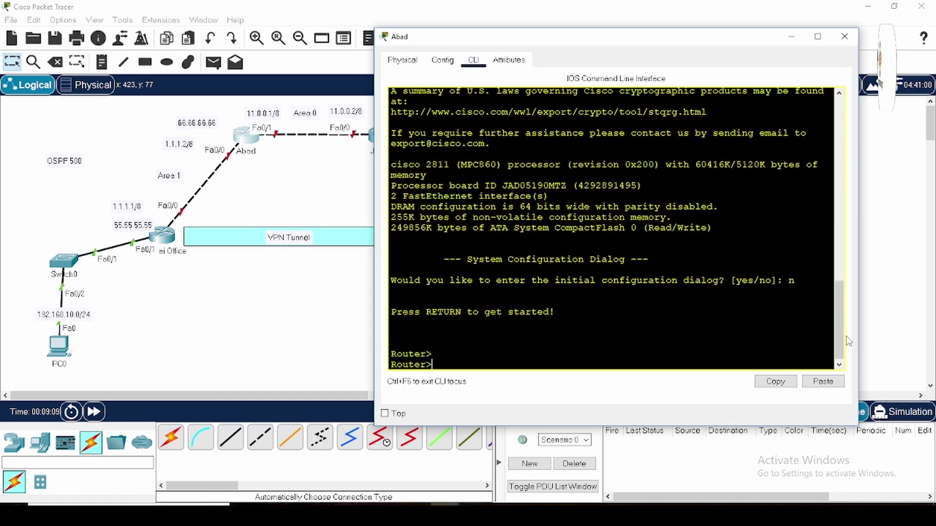
Enter privileged mode with en and global configuration mode with conf t on the Abad router
type("en")
key("Return")
key("Return")
key("Return")
key("Return")
type("conf t")
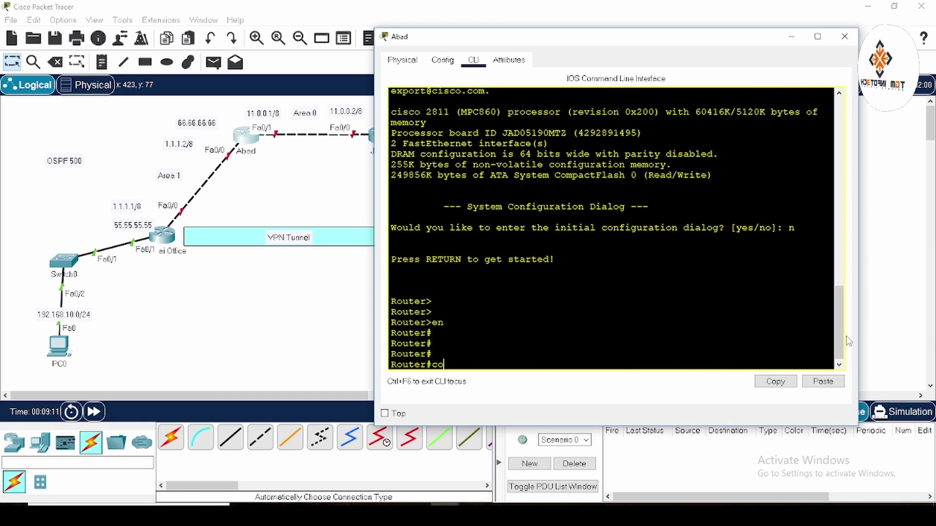
key("Return")
Set the router's hostname to Abad
type("ho")
key("Tab")
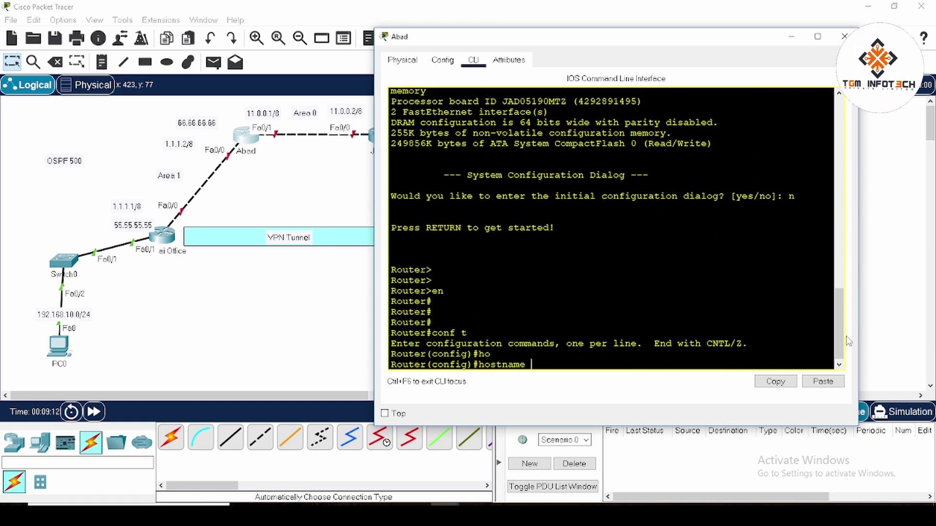
type("R")
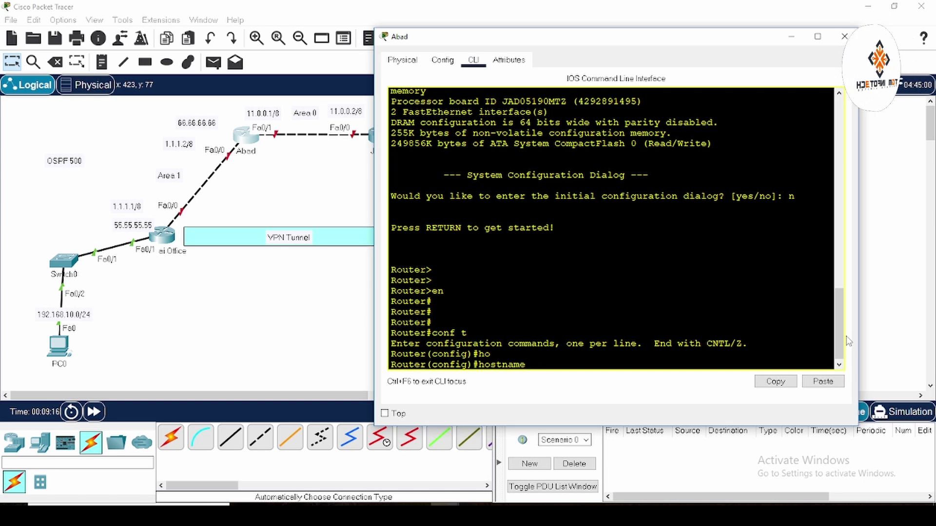
type("A")
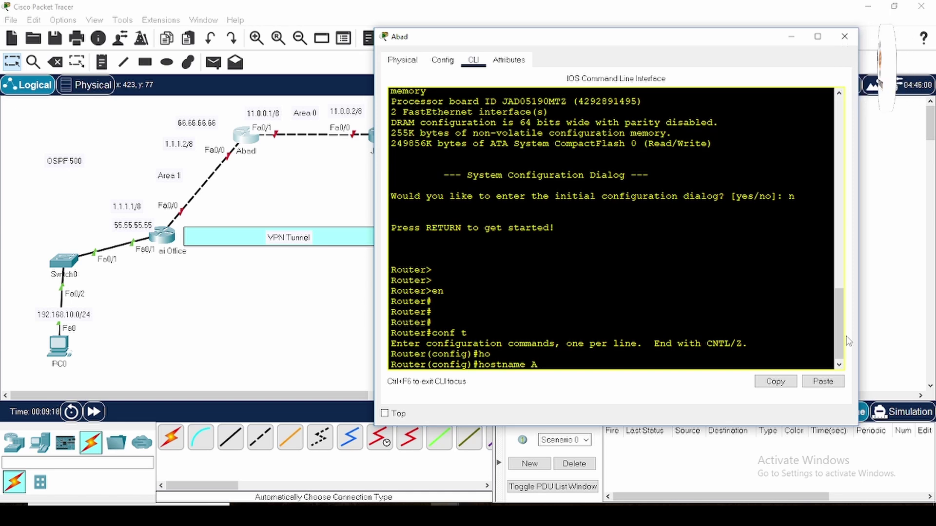
type("bad")
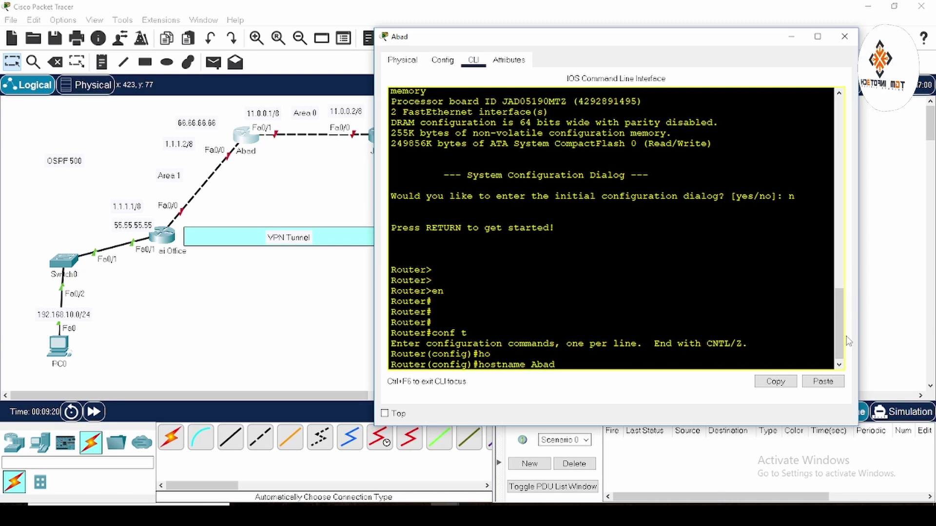
key("Return")
Assign IP address 1.1.1.2 with mask 255.0.0.0 to interface f0/0 on the Abad router
type("int")
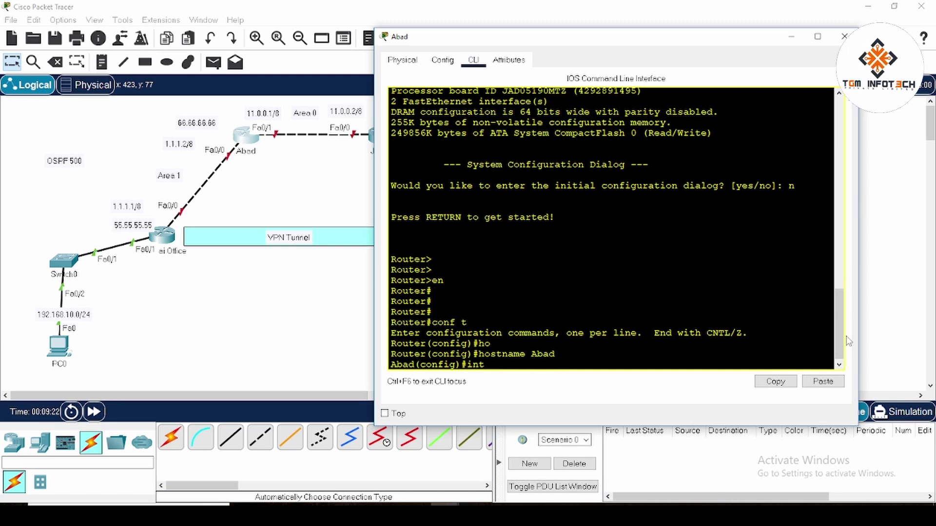
type(" f0/0")
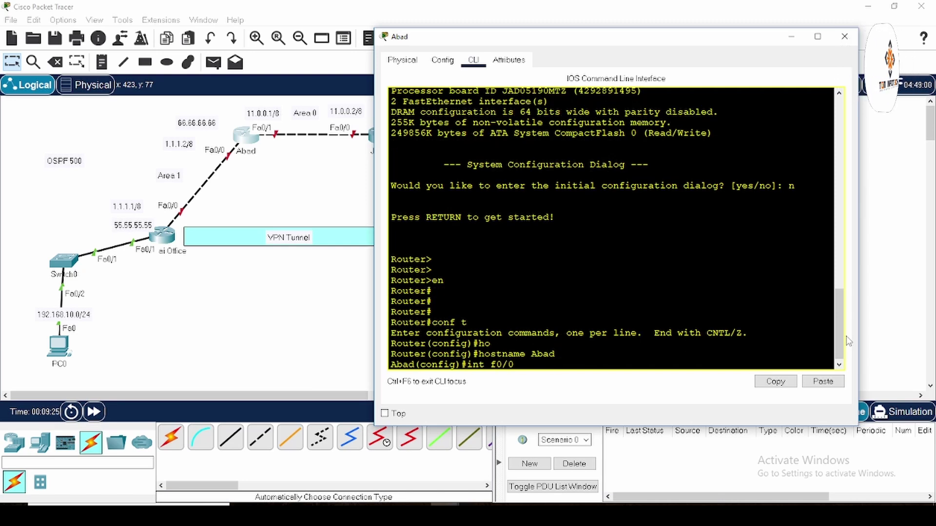
key("Return")
type("ip add")
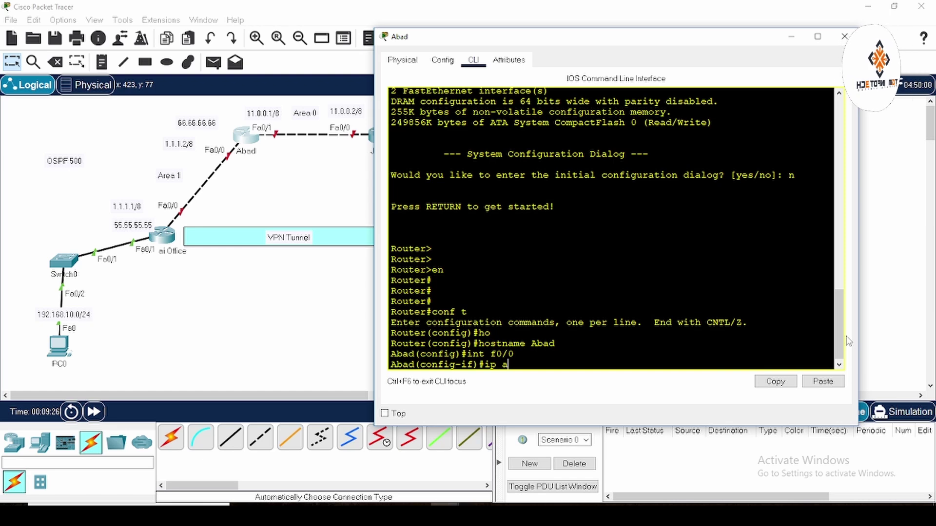
key("Tab")
type("1.1.1.")
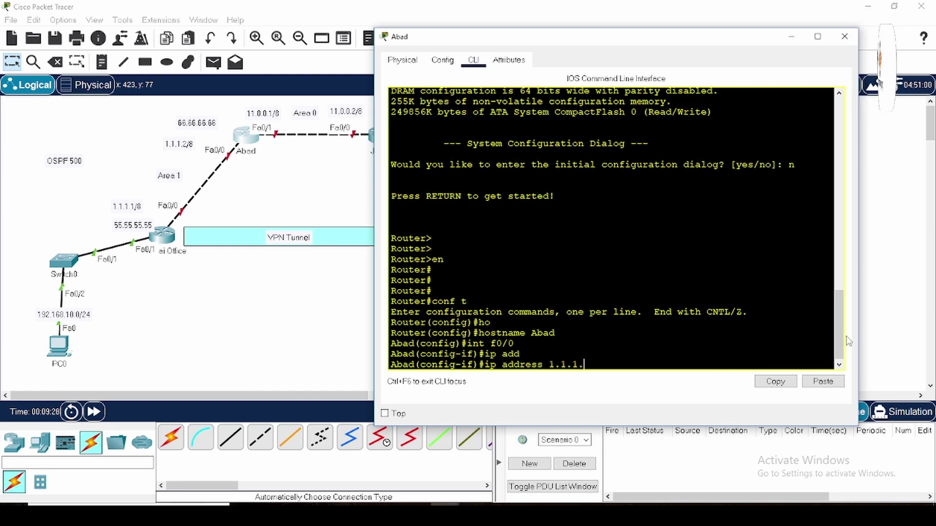
type("2 255.0.0")
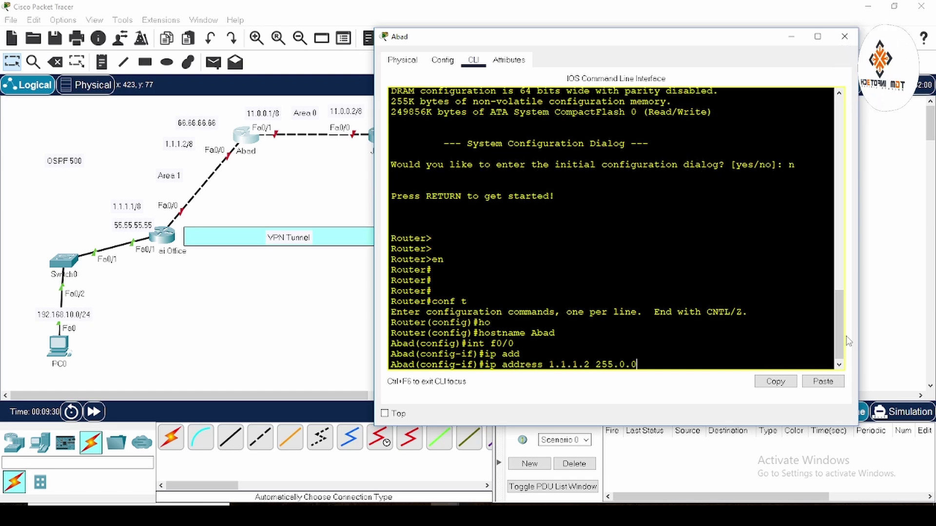
type(".0")
key("Return")
Enable interface f0/0 on the Abad router with no shutdown
type("no sh")
key("Tab")
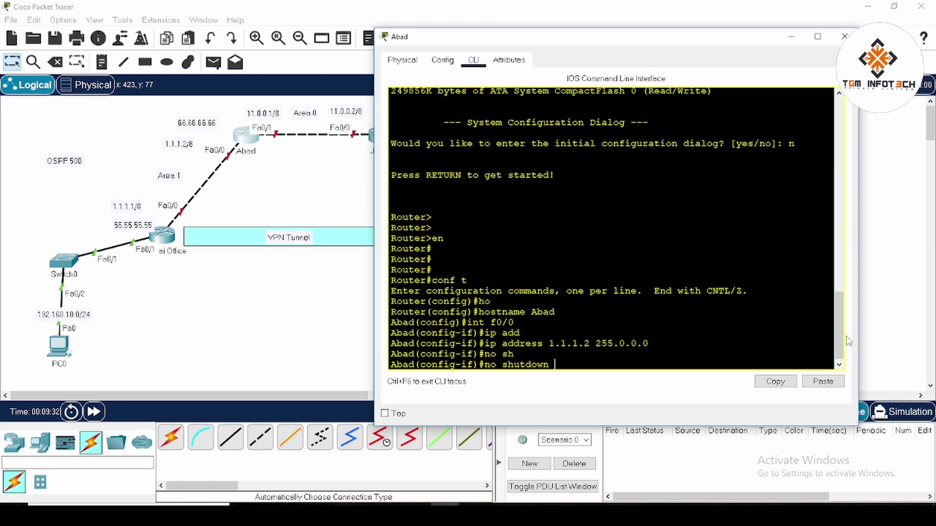
key("Return")
key("Return")
key("Return")
key("Return")
key("Return")
key("Return")
Assign IP address 11.0.0.1 with mask 255.0.0.0 to interface f0/1 on the Abad router
type("int ")
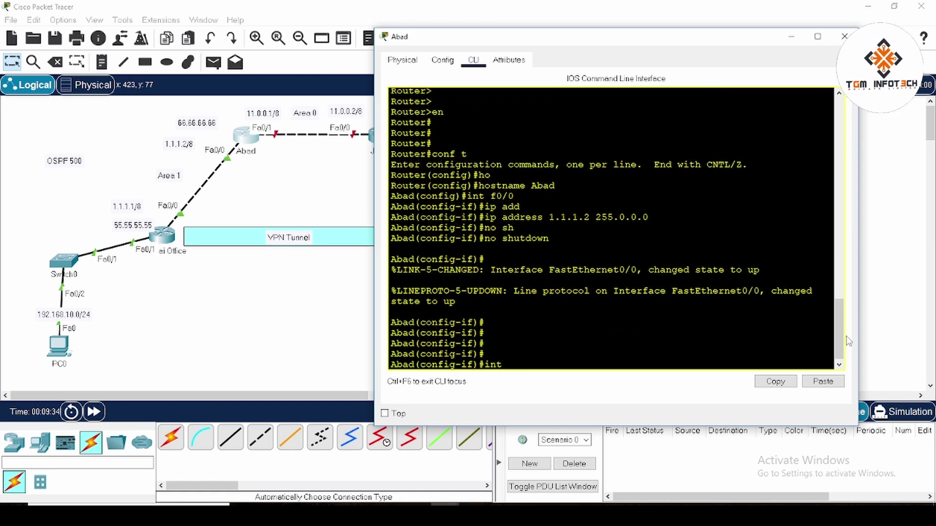
type("f0/1")
key("Return")
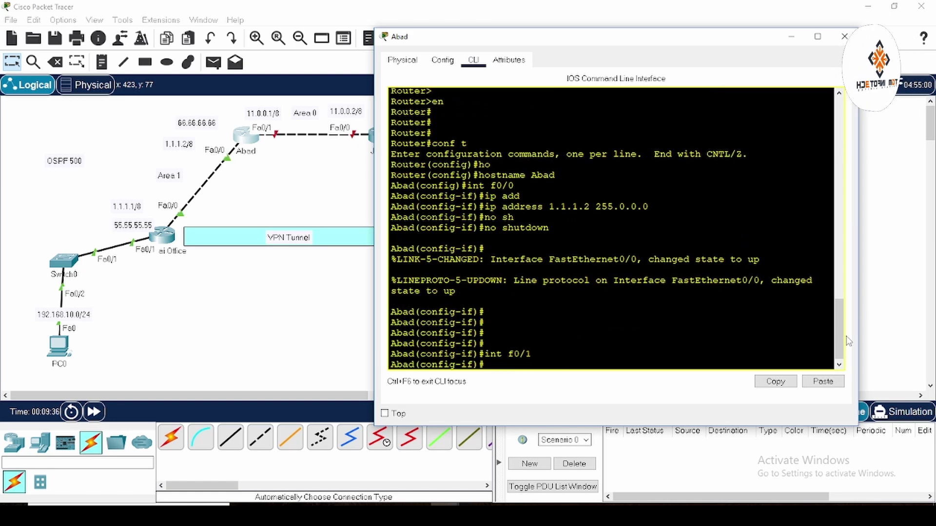
type("ip add")
key("Tab")
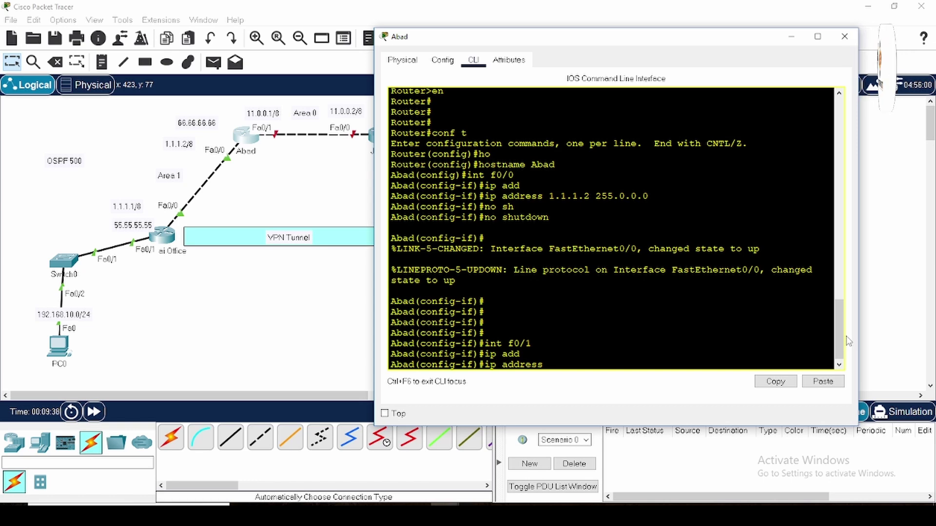
type("11.0.")
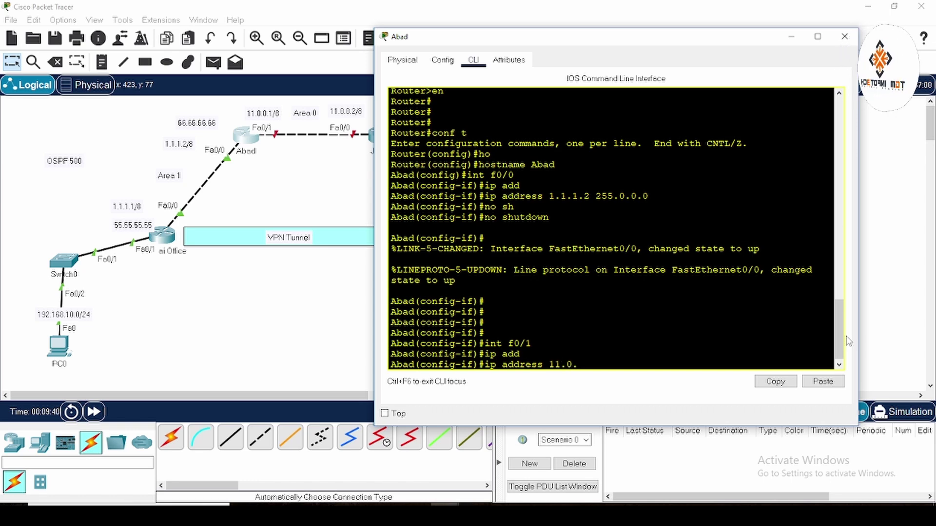
type("0.1 255")
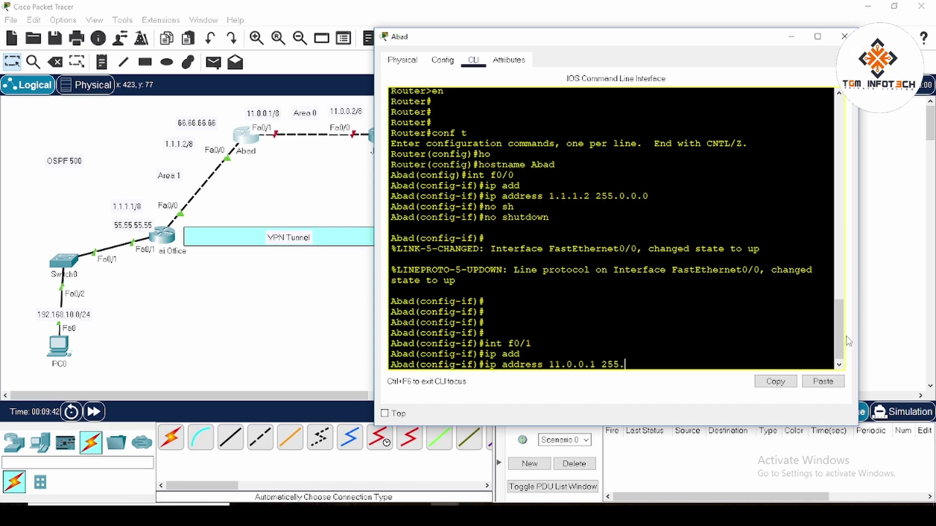
type(".0.0")
key("Return")
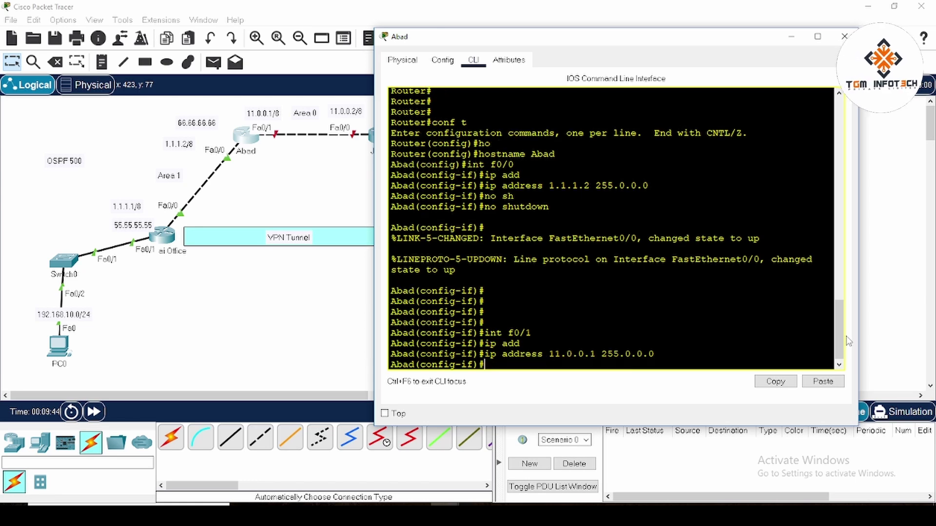
Enable interface f0/1 with no shutdown and exit to global configuration mode on the Abad router
type("no sh")
key("Tab")
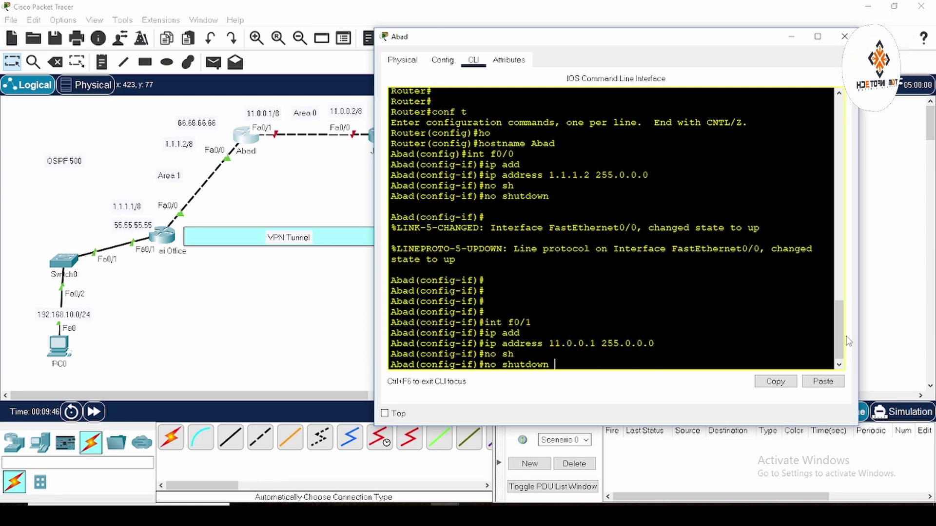
key("Return")
key("Return")
key("Return")
key("Return")
key("Return")
type("exit")
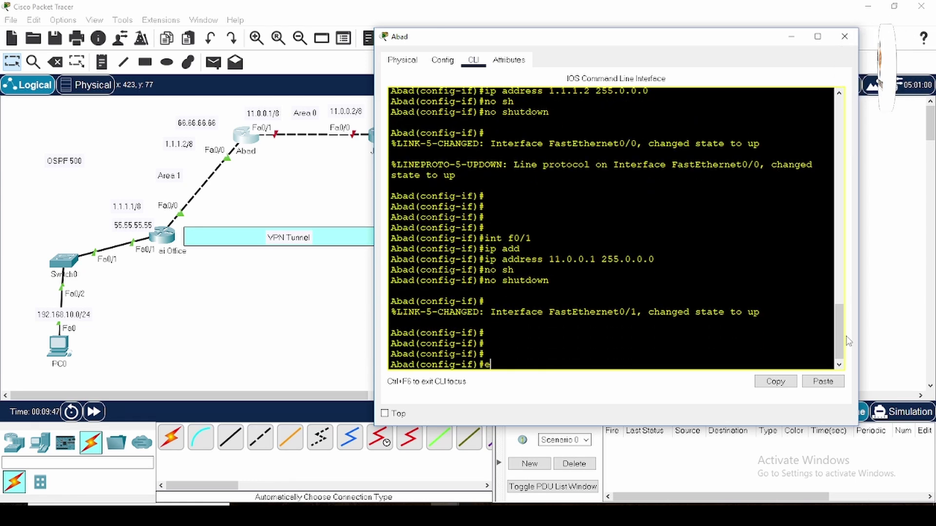
key("Return")
key("Return")
key("Return")
key("Return")
Start OSPF process 500 on the Abad router
type("rou")
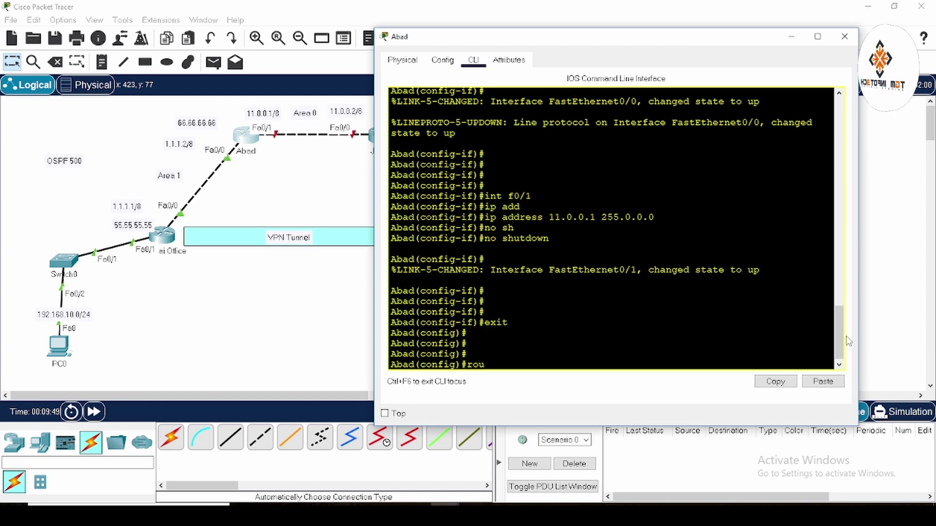
type("ter ospf")
key("Tab")
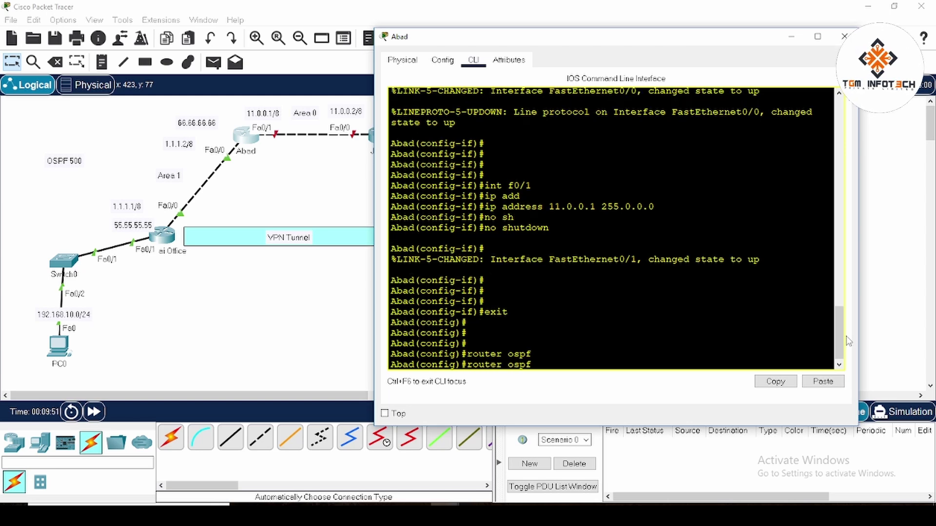
type("500")
key("Return")
Set the OSPF router ID of the Abad router to 66.66.66.66
type("router)#r")
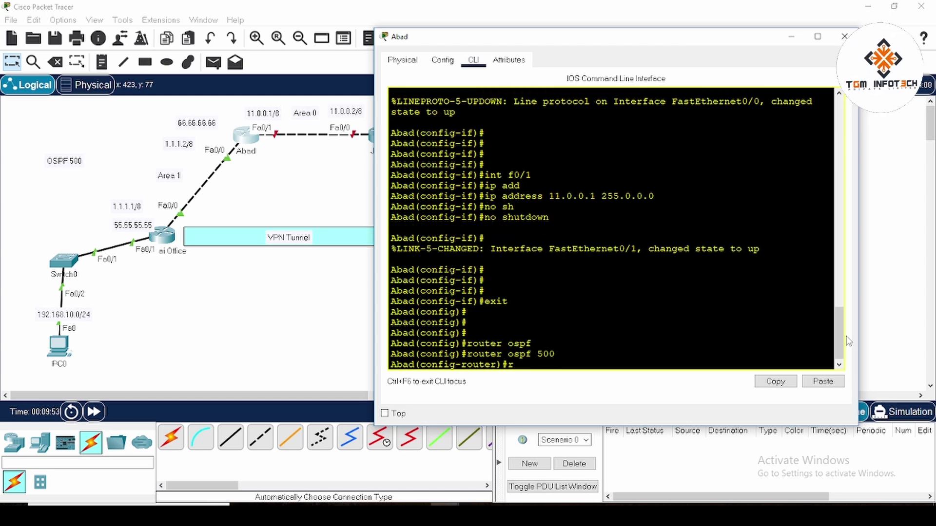
key("Tab")
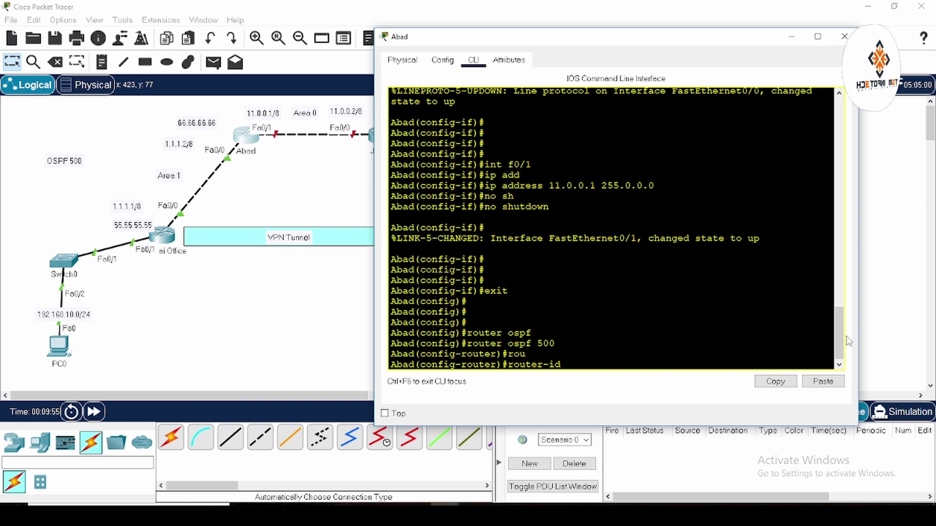
type("66.66.66.66")
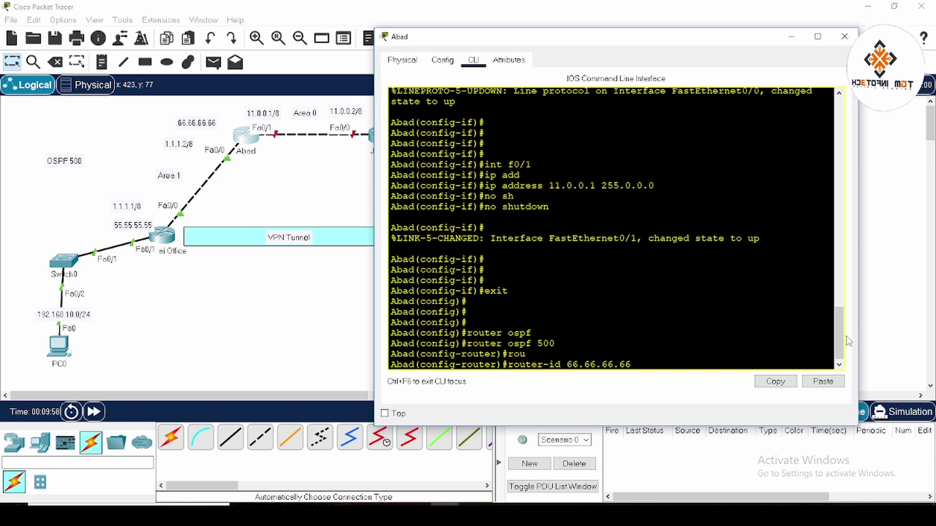
key("Return")
Advertise network 1.0.0.0 with wildcard mask 0.255.255.255 in area 1 of the Abad router's OSPF process
type("net")
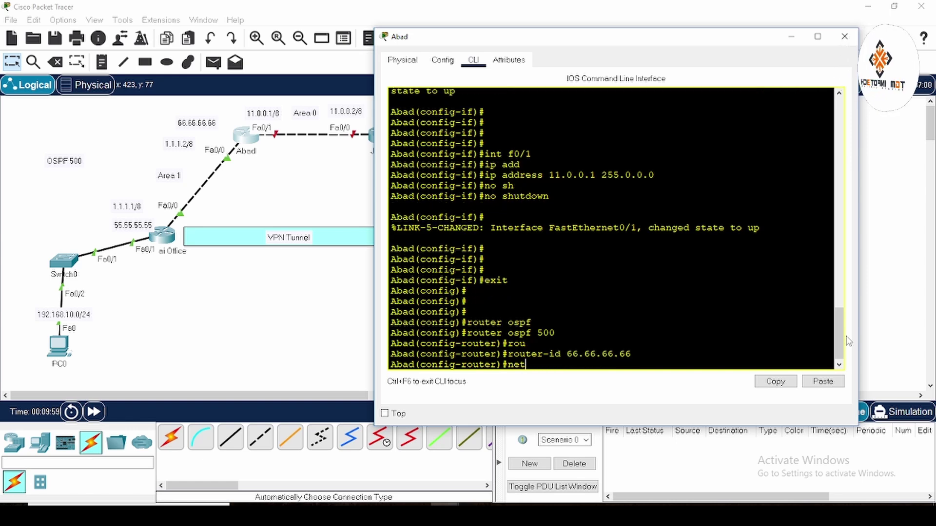
key("Tab")
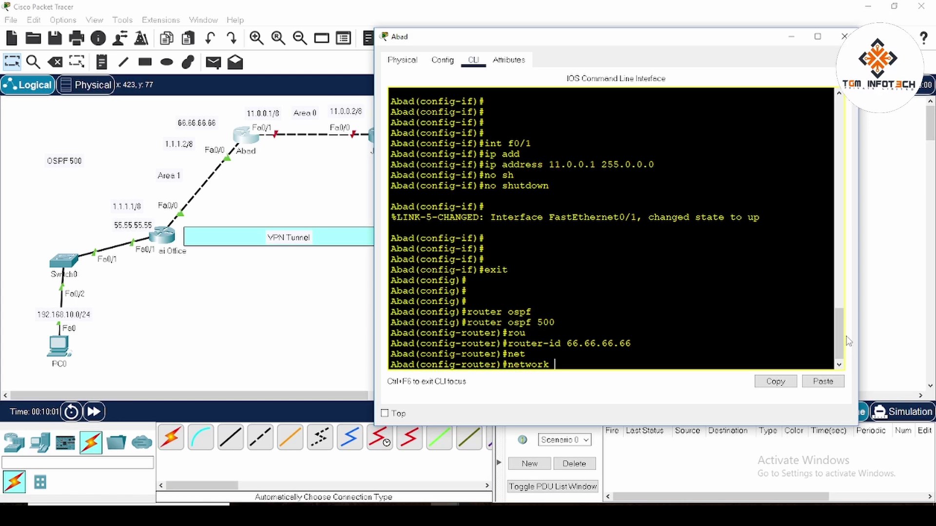
type("1.0")
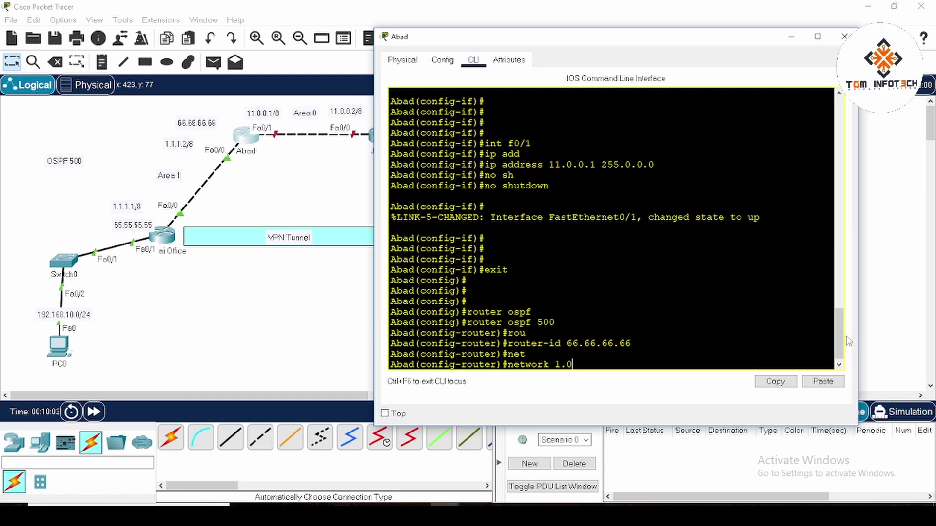
type(".0.0 0.255.")
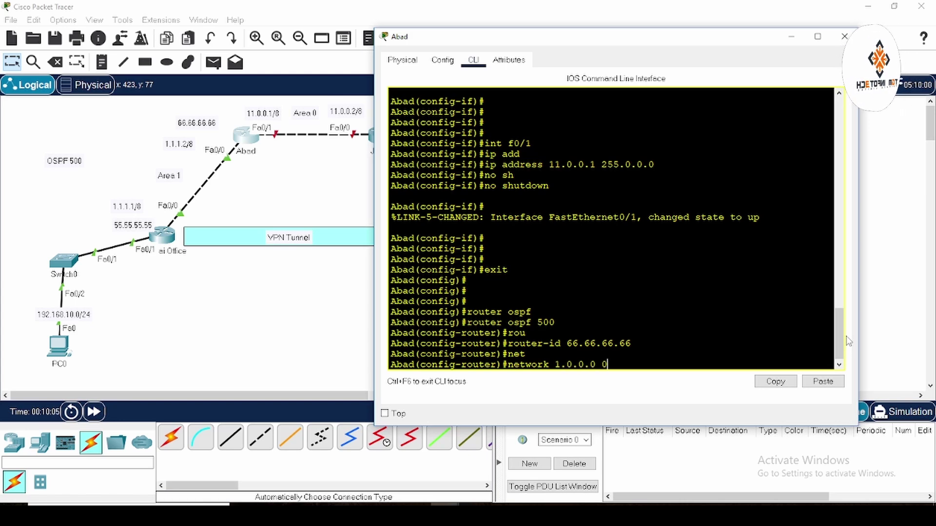
type("255.255.")
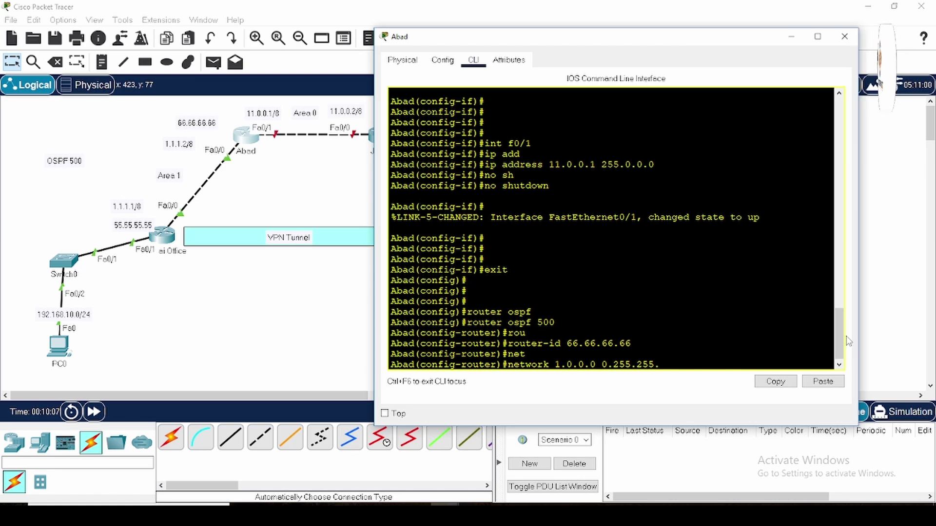
type(" aR")
key("Tab")
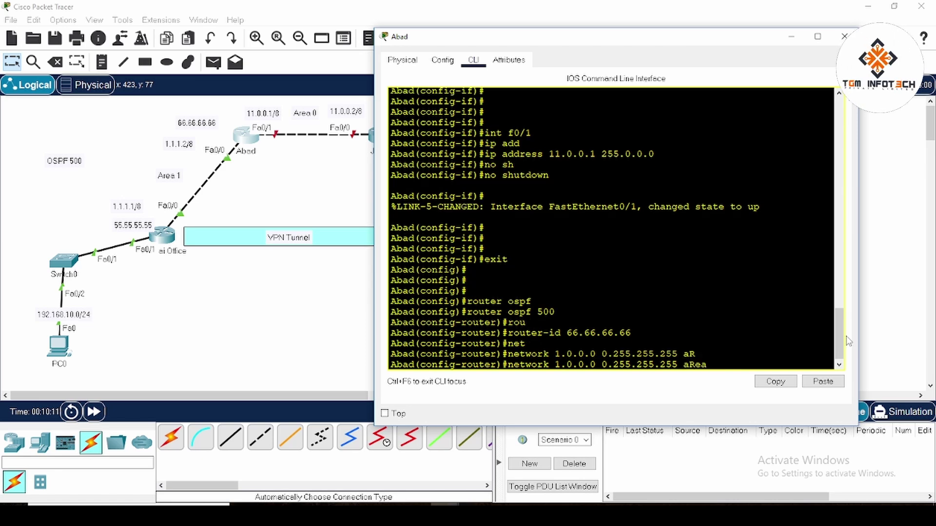
type("1")
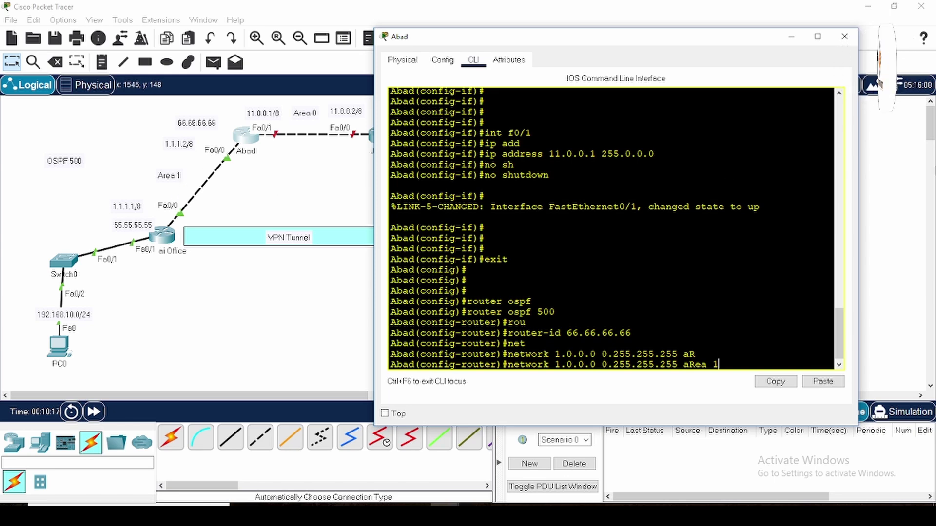
key("Return")
Advertise network 11.0.0.0 with wildcard mask 0.255.255.255 in area 0 of the Abad router's OSPF process
type("net")
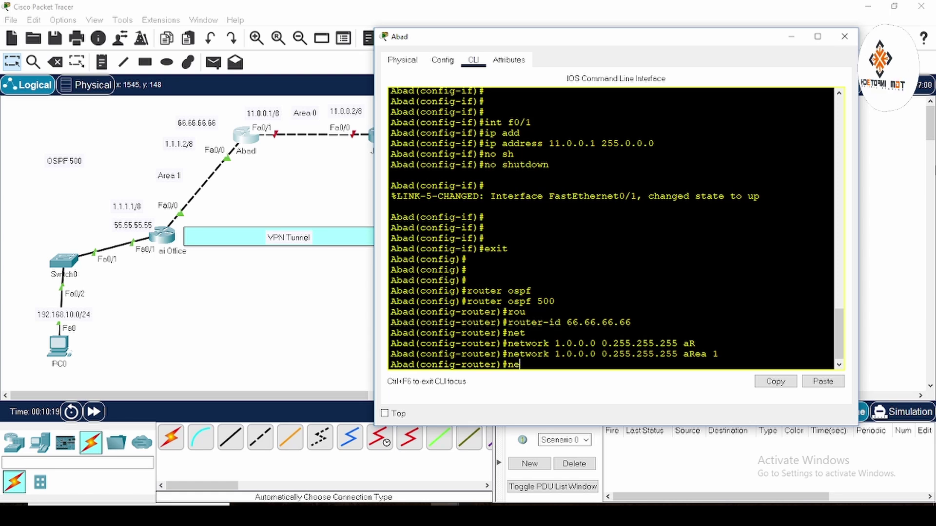
key("Tab")
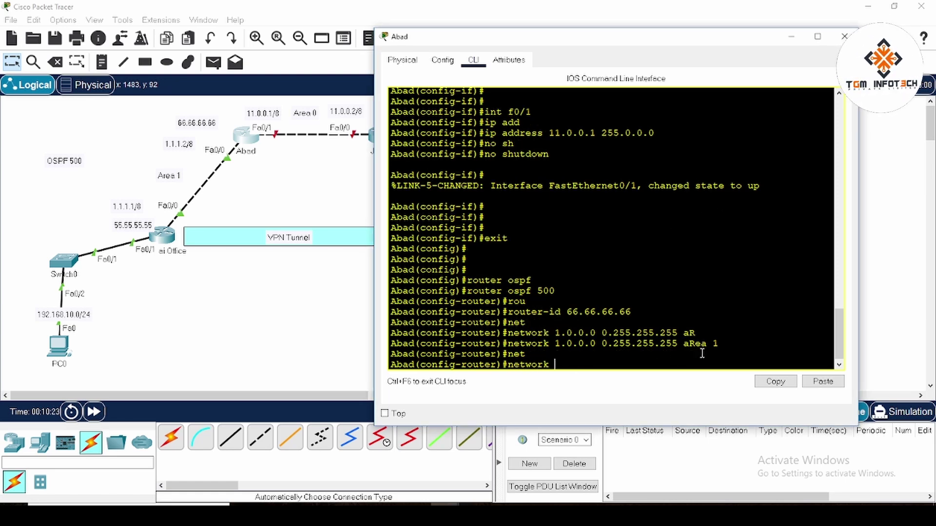
type("11.0.0.0 ")
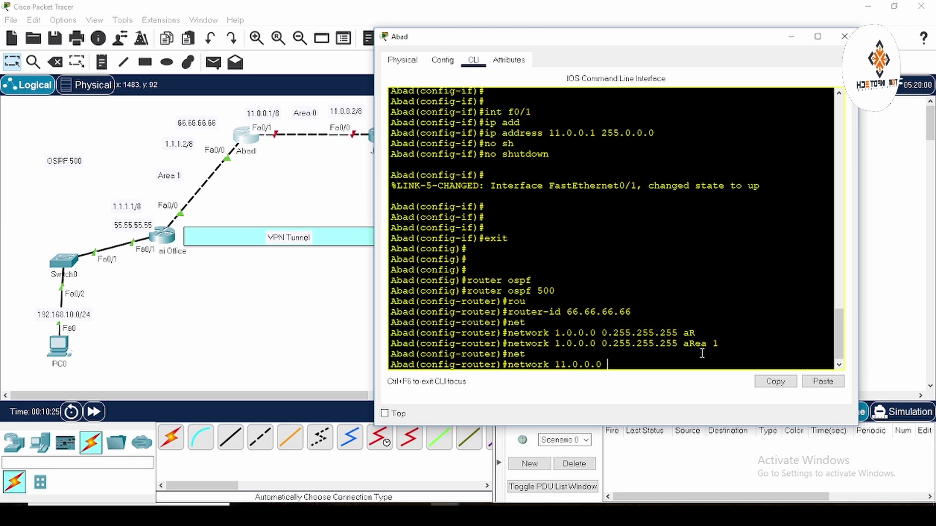
type("0.255.2")
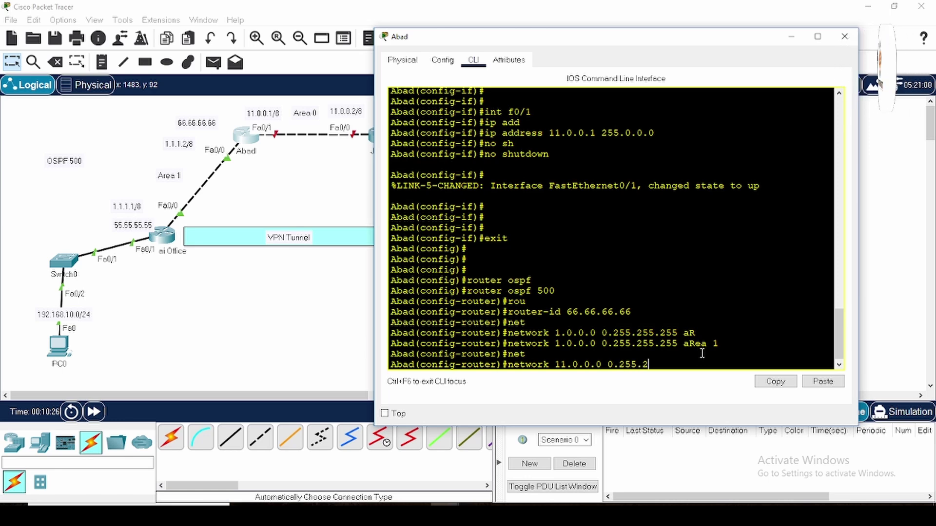
type("55.2555")
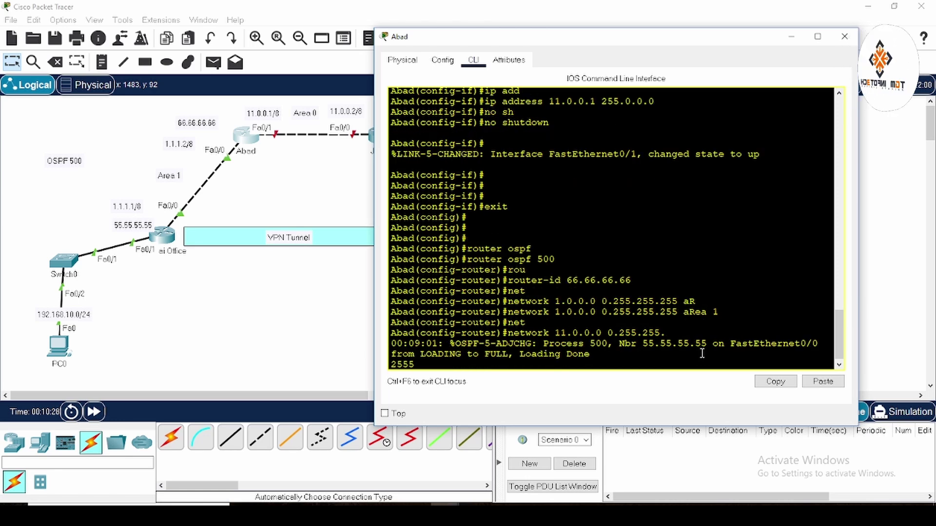
key("BackSpace")
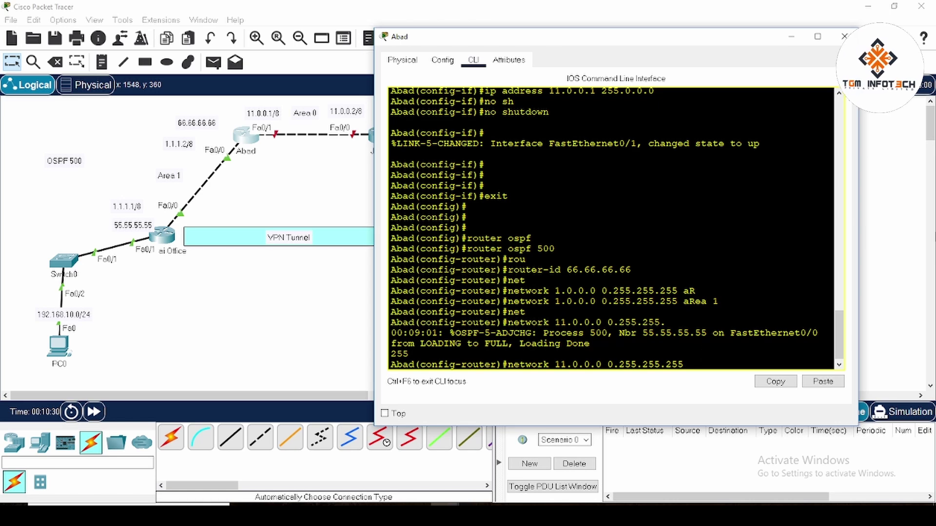
type("area ")
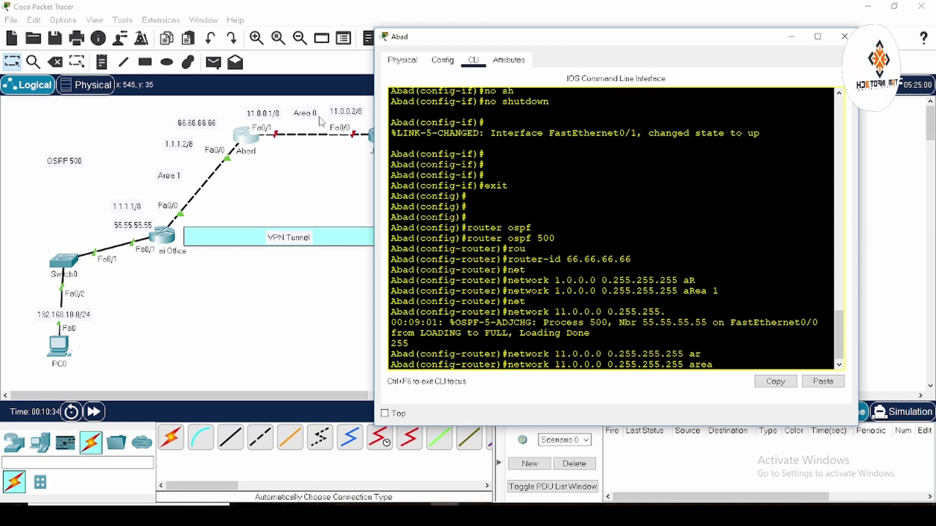
type("0")
key("Return")
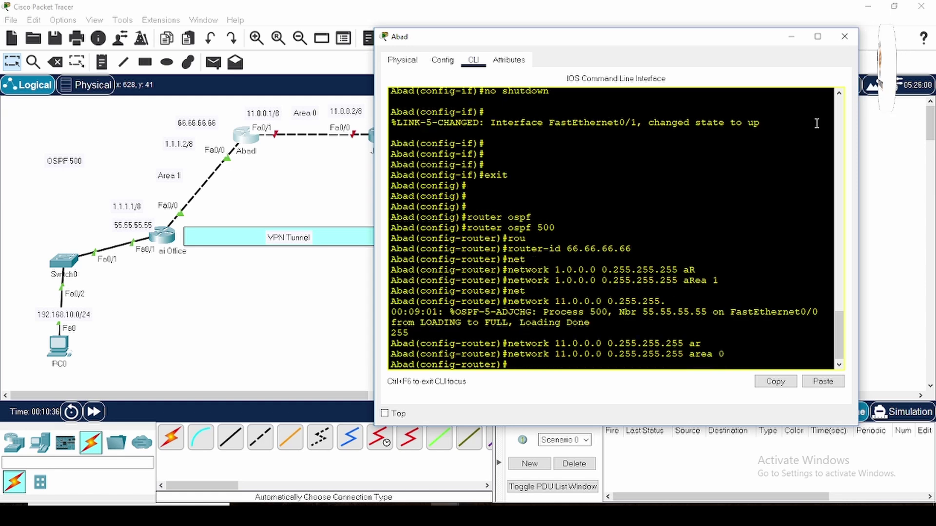
End configuration mode on the Abad router and close its device window
type("end")
key("Return")
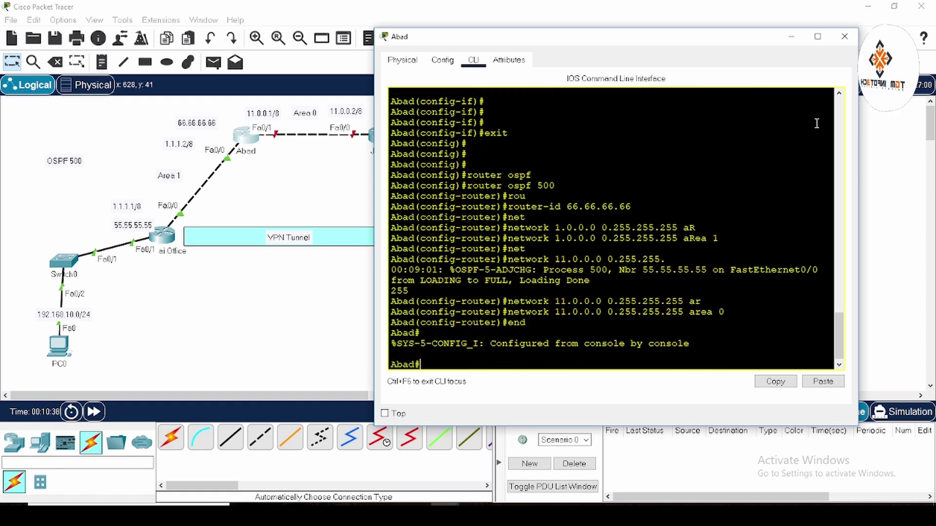
key("Return")
key("Return")
left_click(849, 39)
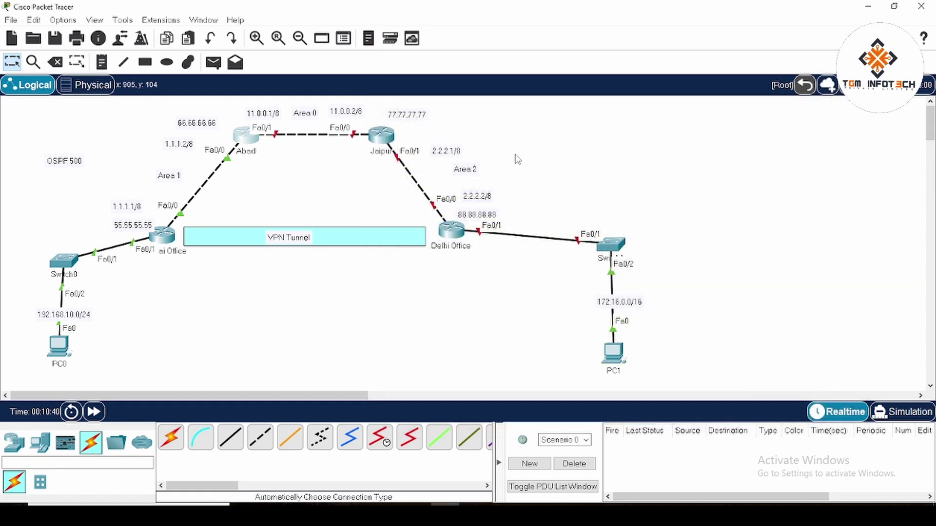
Open the Jaipur router's command-line interface in a widened window beside the topology
left_click(381, 136)
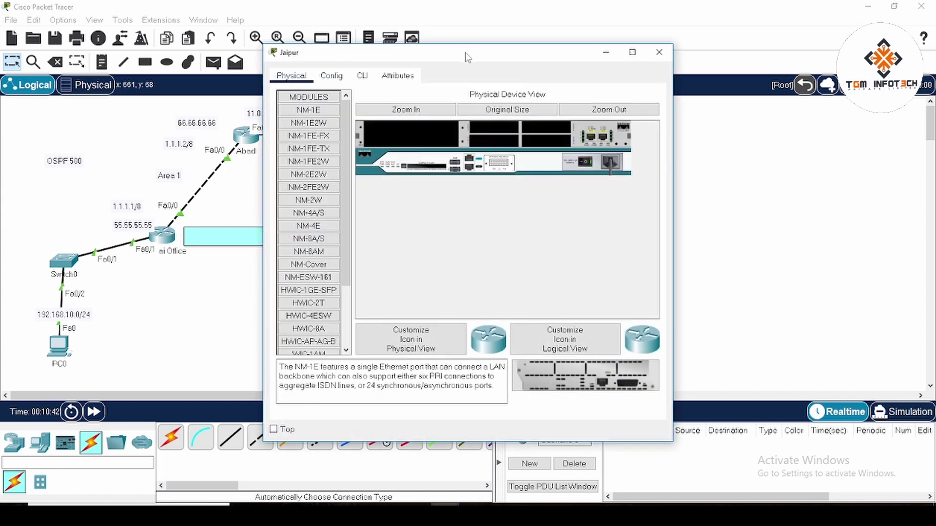
left_click_drag(463, 57, 616, 44)
left_click_drag(242, 396, 296, 396)
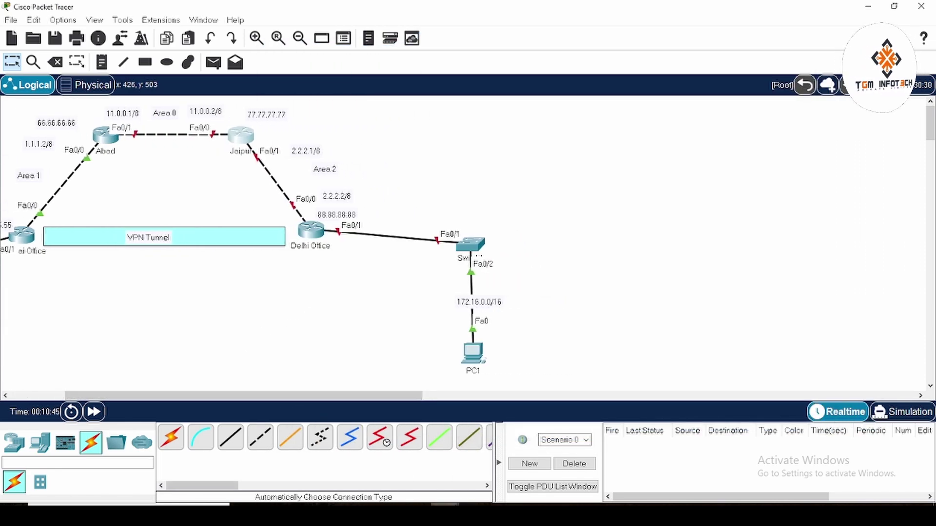
left_click(242, 137)
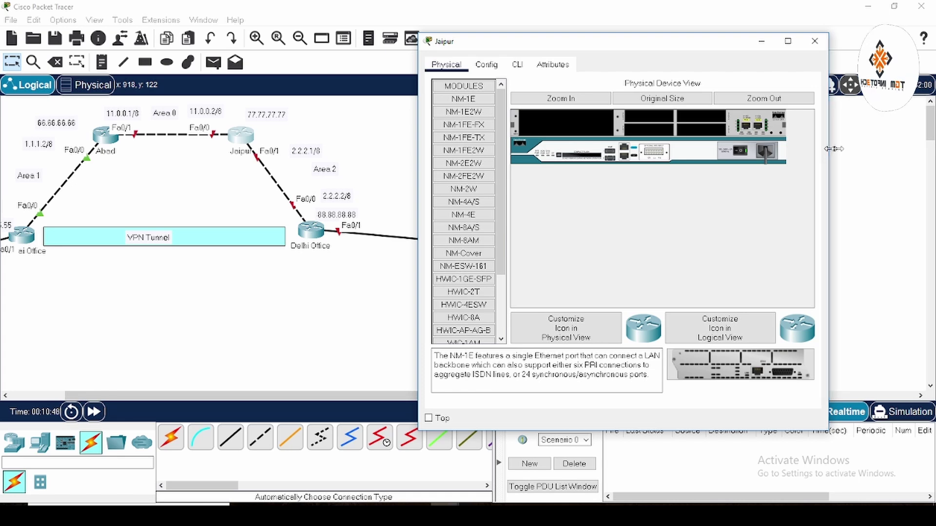
left_click_drag(829, 149, 923, 149)
left_click_drag(418, 185, 311, 186)
left_click(409, 64)
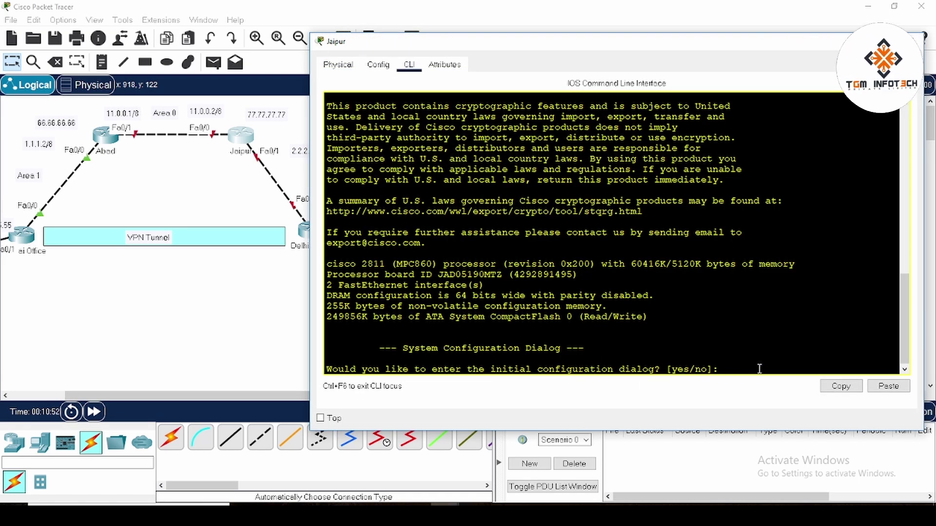
Decline the initial configuration dialog on the Jaipur router and reach the user prompt
type("n")
key("Return")
key("Return")
key("Return")
key("Return")
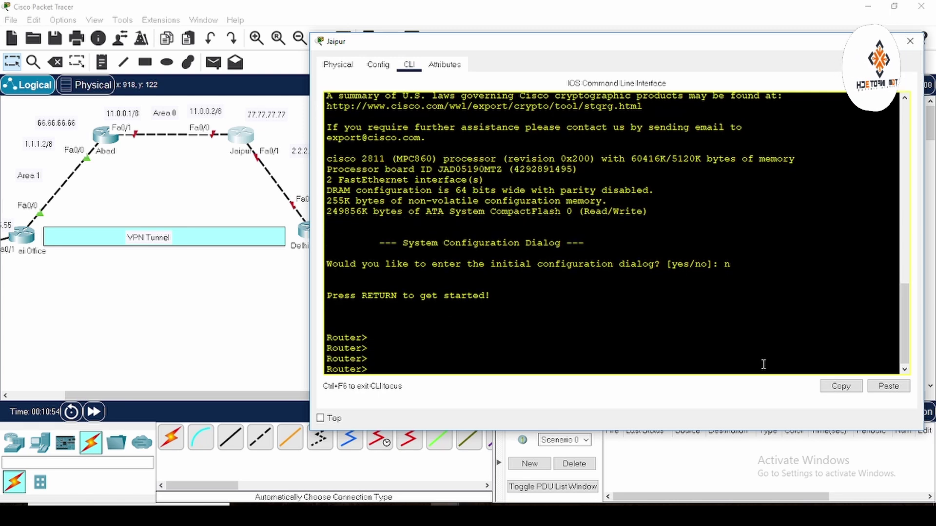
Enter global configuration mode through privileged mode and set the router's hostname to Jaipur
type("en")
key("Return")
key("Return")
key("Return")
type("conf t")
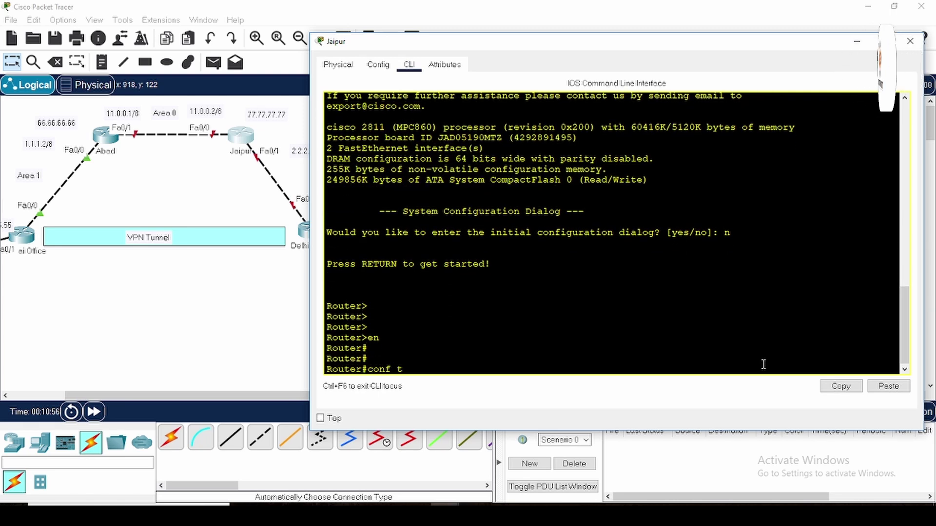
key("Return")
type("ho")
key("Tab")
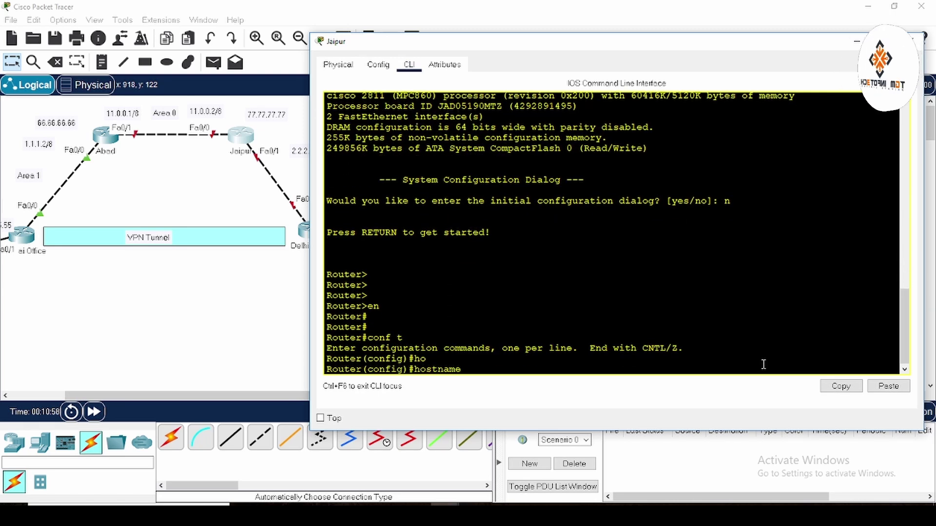
type("Jaipur")
key("Return")
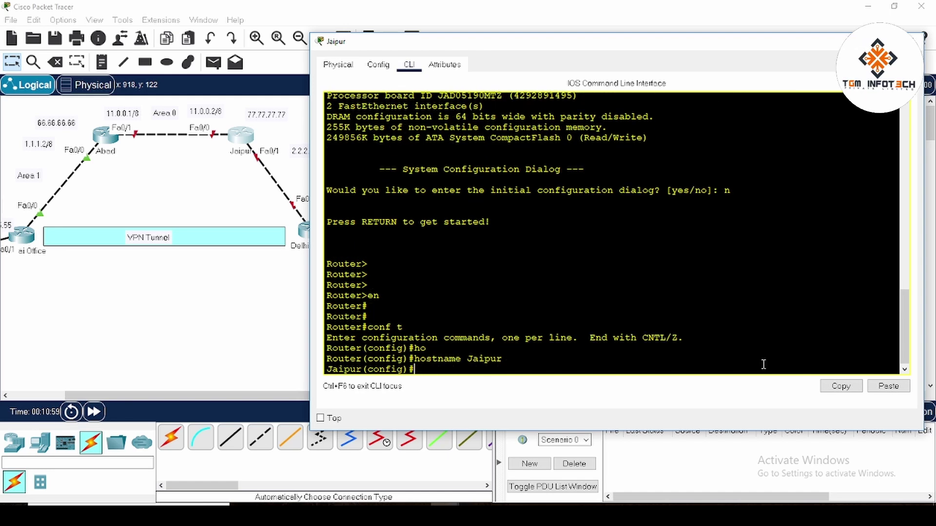
Assign IP address 11.0.0.2 with mask 255.0.0.0 to interface f0/0 of the Jaipur router
type("int ")
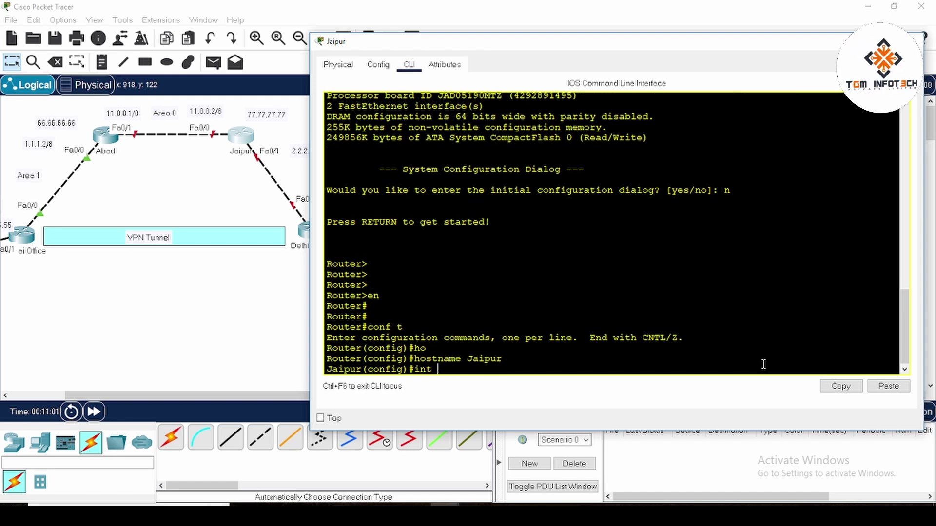
type("f0/0")
key("Return")
type("ipur(config-if)#")
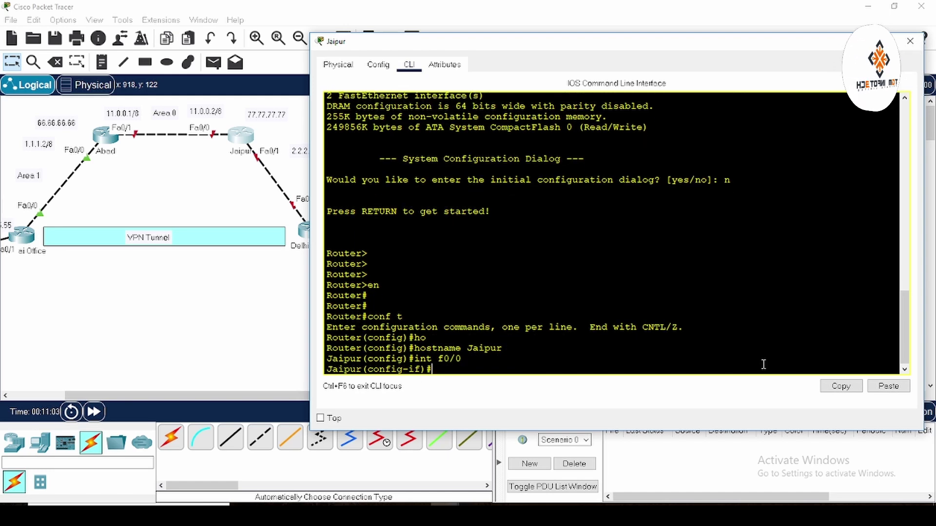
type(" ad")
key("Tab")
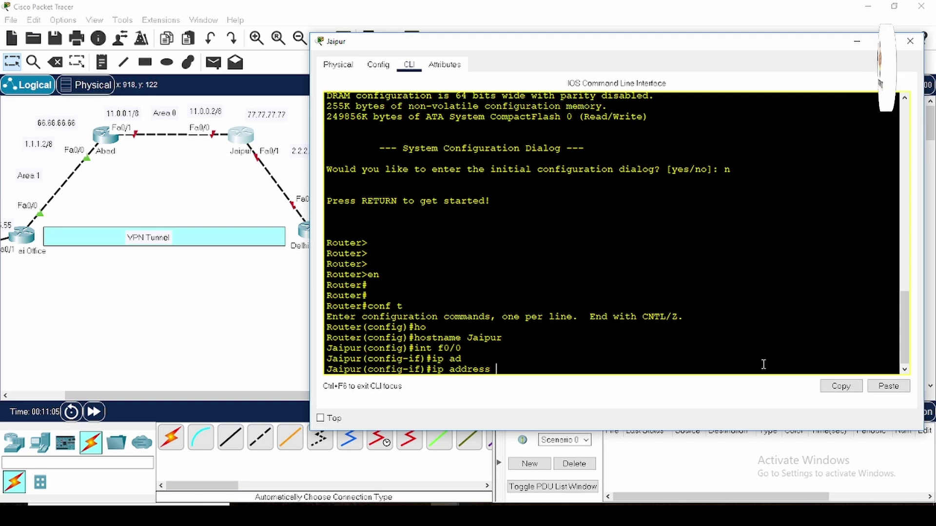
type("11.0.0")
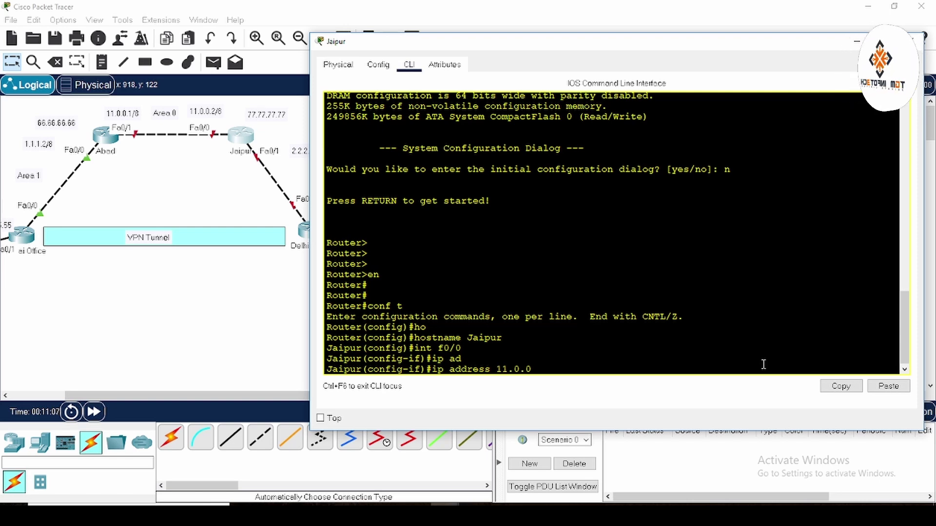
type(".2 255.0")
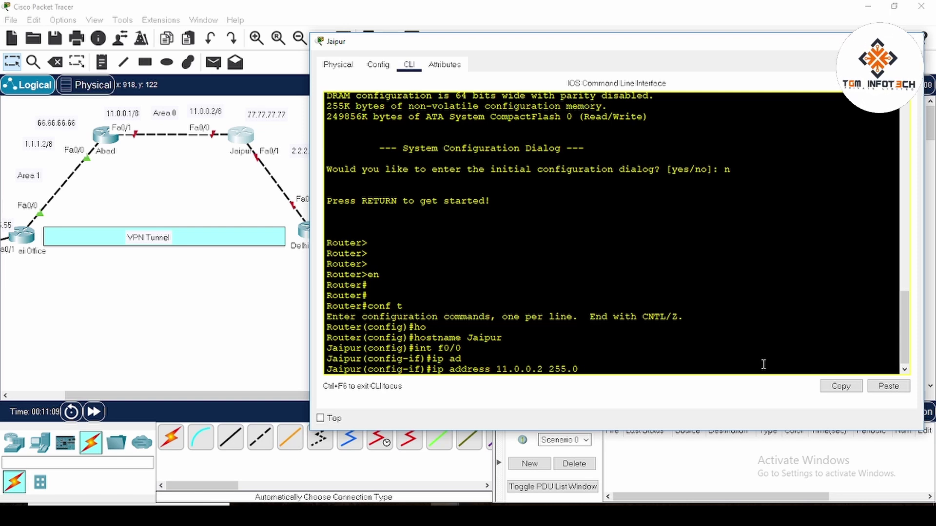
type(".0.0.")
key("Return")
Enable interface f0/0 of the Jaipur router with no shutdown
type("no sh")
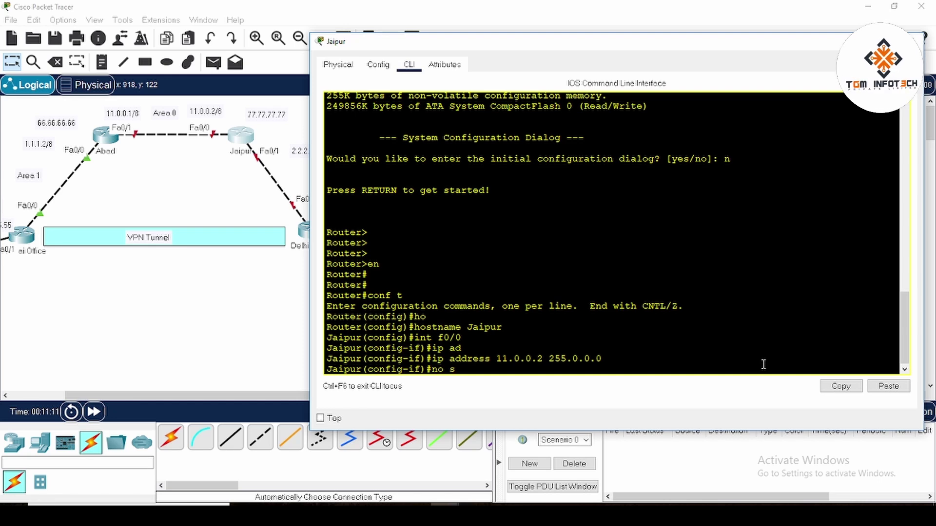
key("Tab")
key("Return")
key("Return")
key("Return")
Assign IP address 2.2.2.1 with mask 255.0.0.0 to interface f0/1 of the Jaipur router
type("int ")
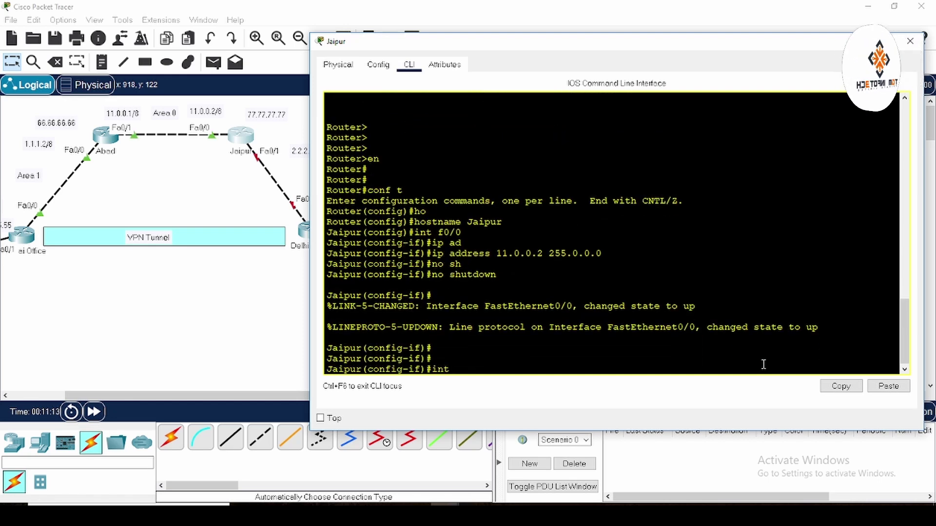
type("f0/1")
key("Return")
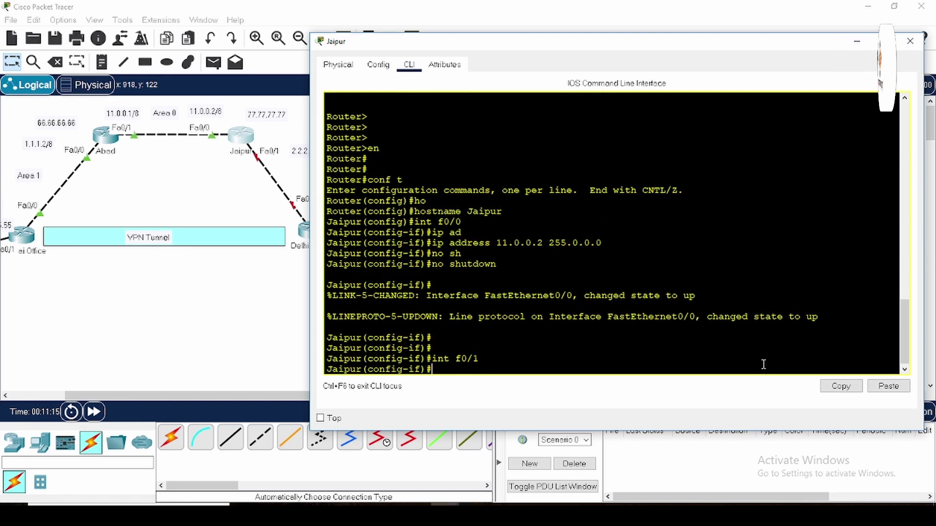
type("ip ad")
key("Tab")
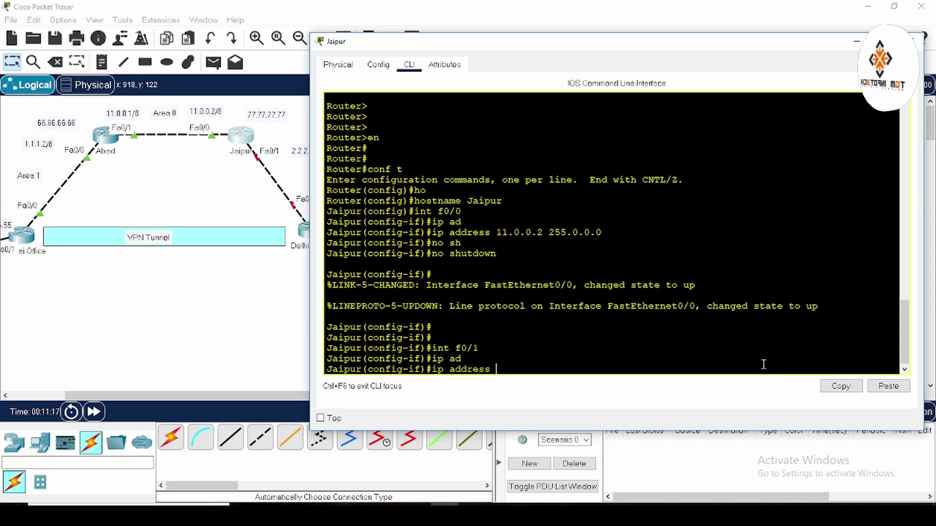
type("2.2.2.1")
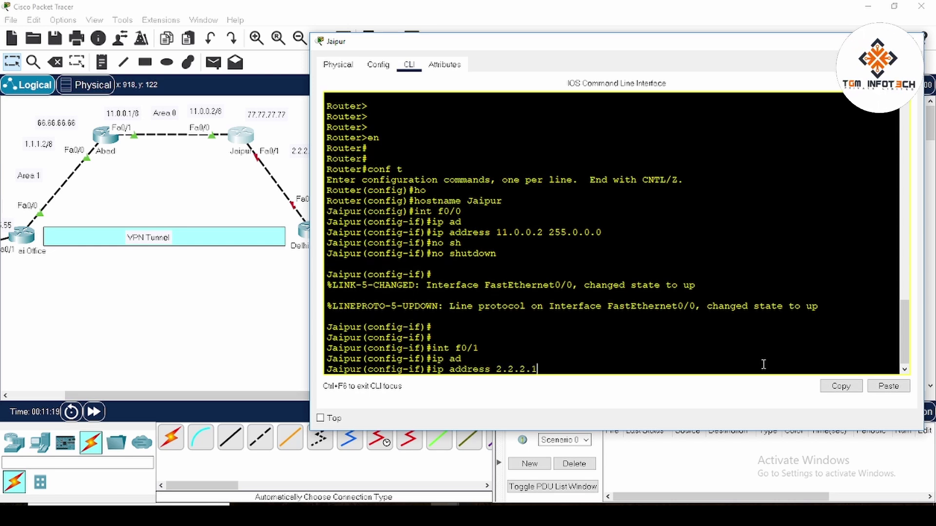
type(" 255.0.0.0")
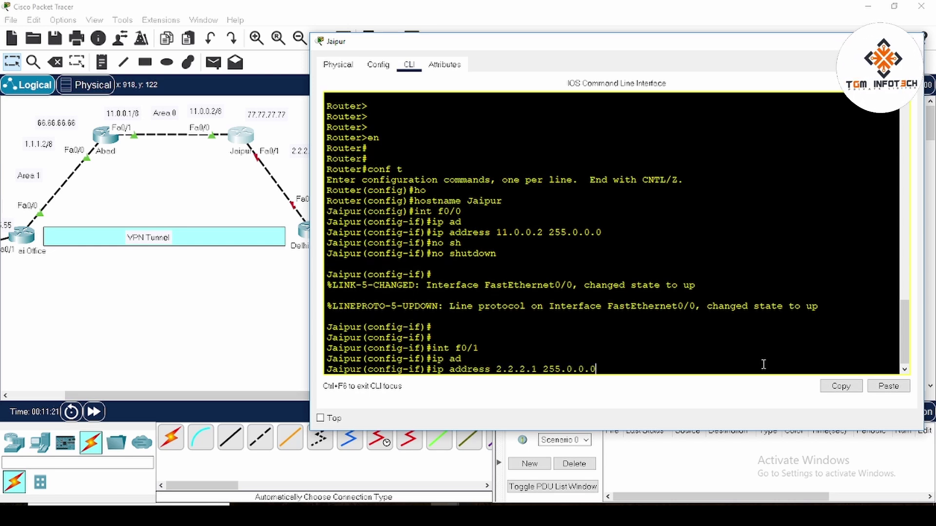
key("Return")
Enable interface f0/1 with no shutdown and exit to global configuration mode on the Jaipur router
type("no sh")
key("Tab")
key("Return")
key("Return")
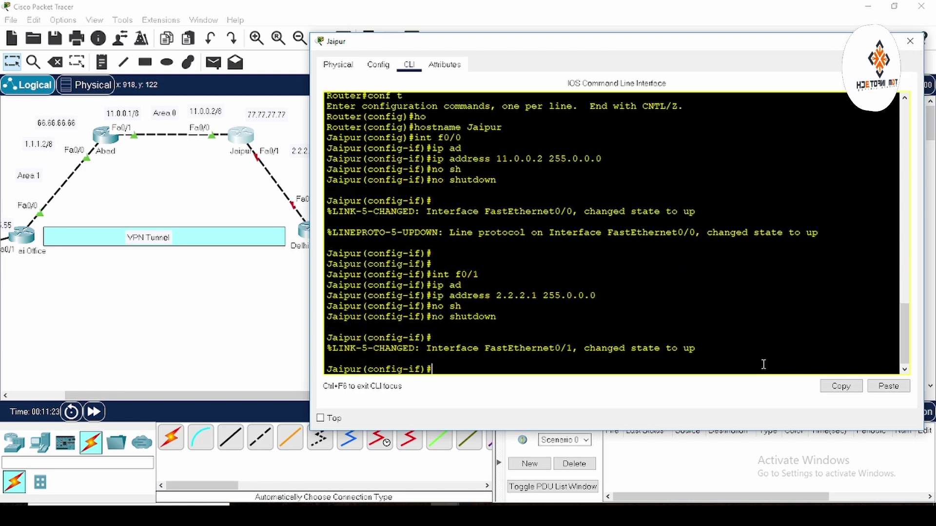
key("Return")
type("exit")
key("Return")
key("Return")
key("Return")
key("Return")
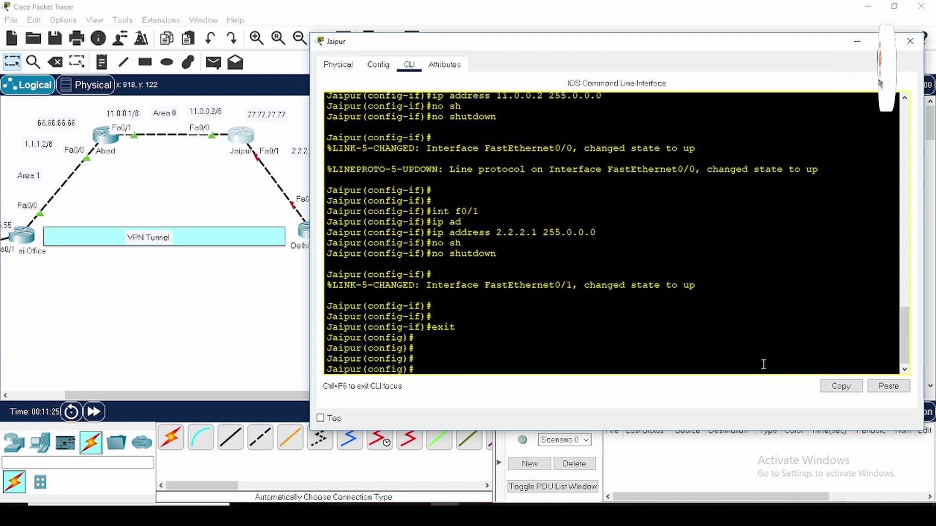
Start OSPF process 500 on the Jaipur router
type("router ospf")
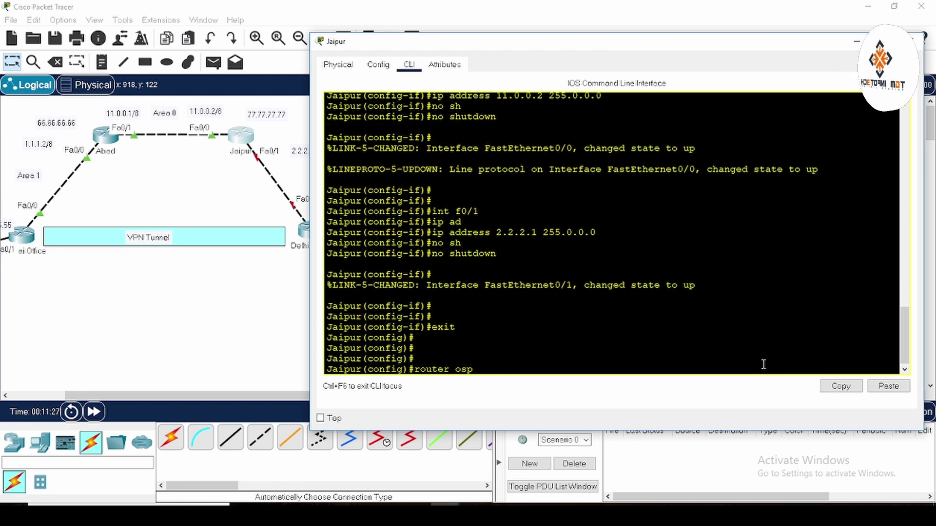
key("Tab")
type("500")
key("Return")
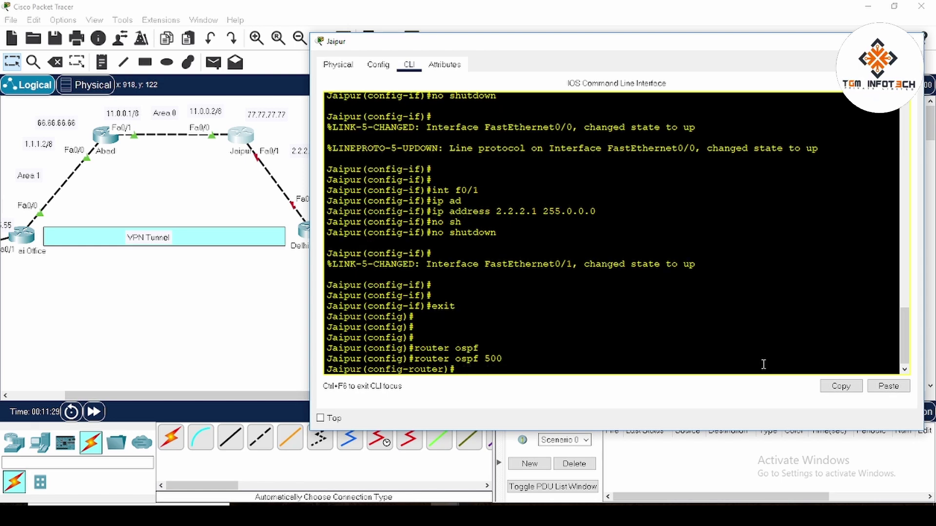
Set the OSPF router ID of the Jaipur router to 77.77.77.77
type("rou")
key("Tab")
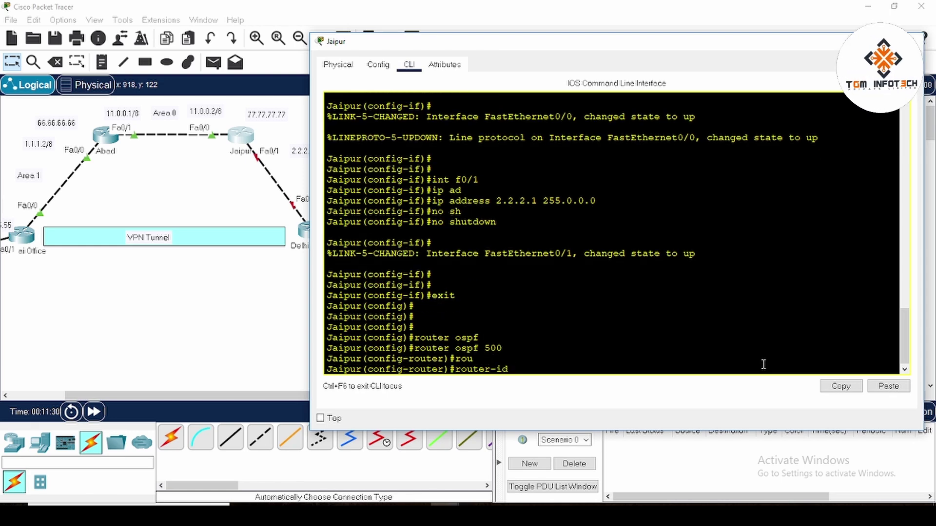
type("77.")
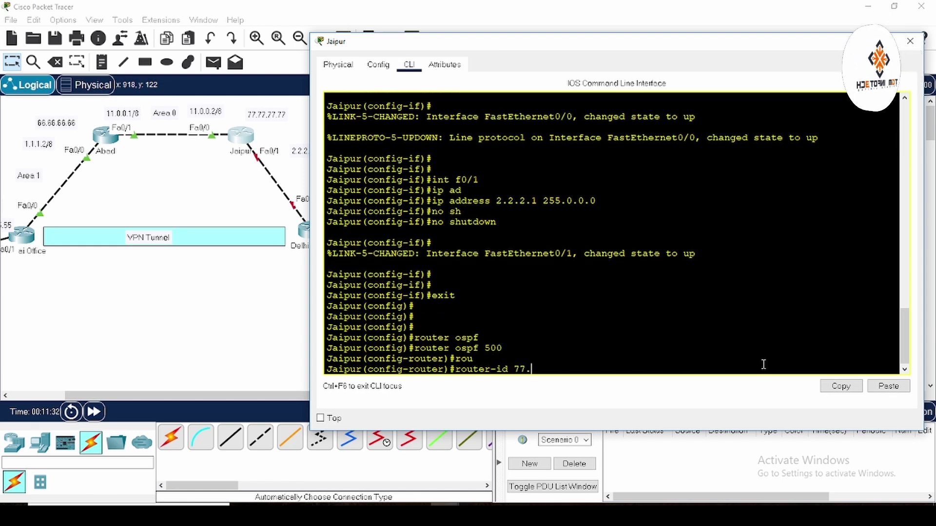
type("77.77.77.7")
key("Return")
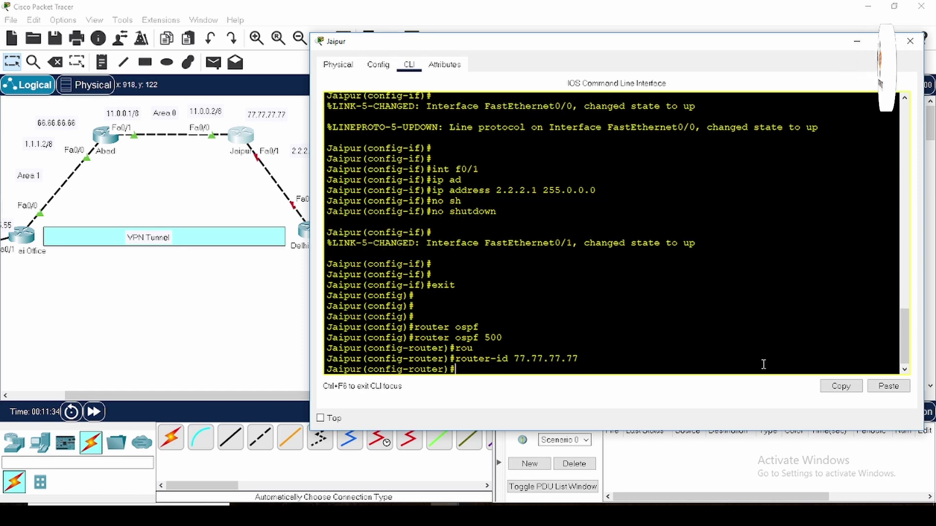
Advertise network 11.0.0.0 with wildcard mask 0.255.255.255 in OSPF area 0 on the Jaipur router
type("net")
key("Tab")
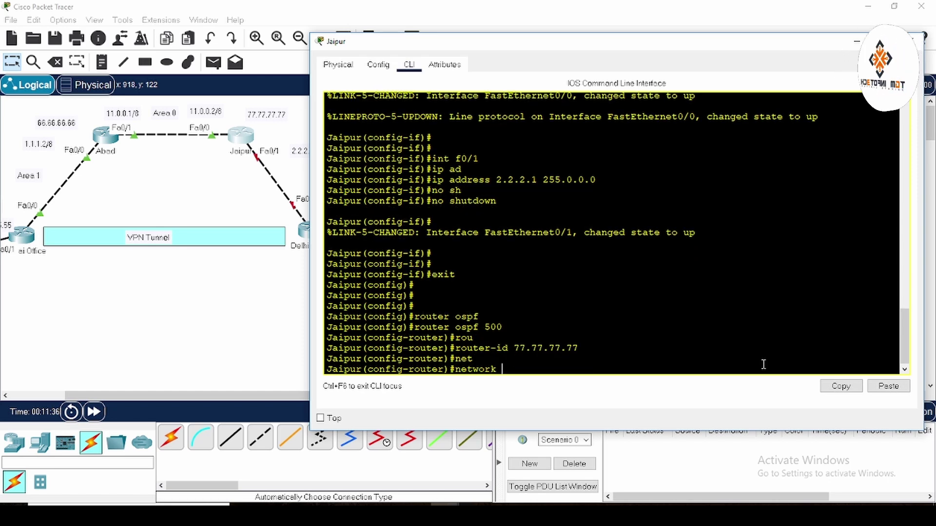
type("11")
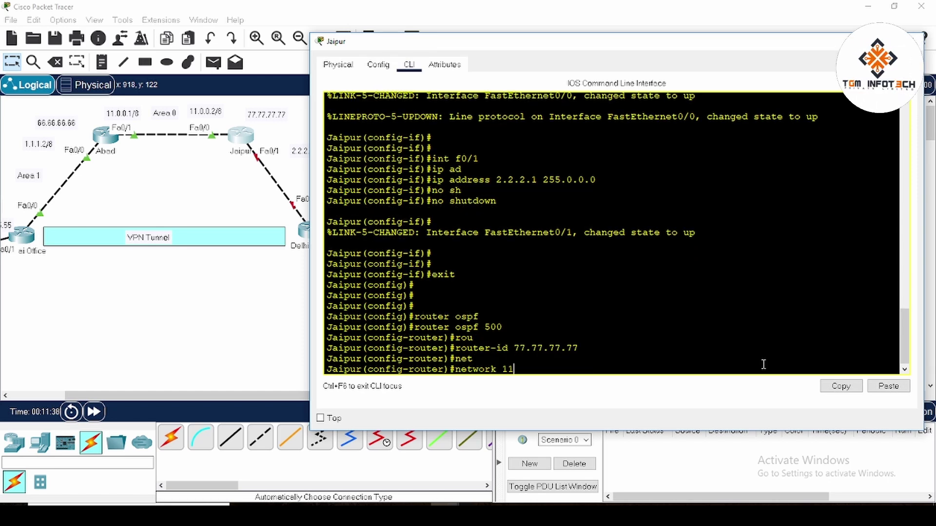
type(".0.0.0 0")
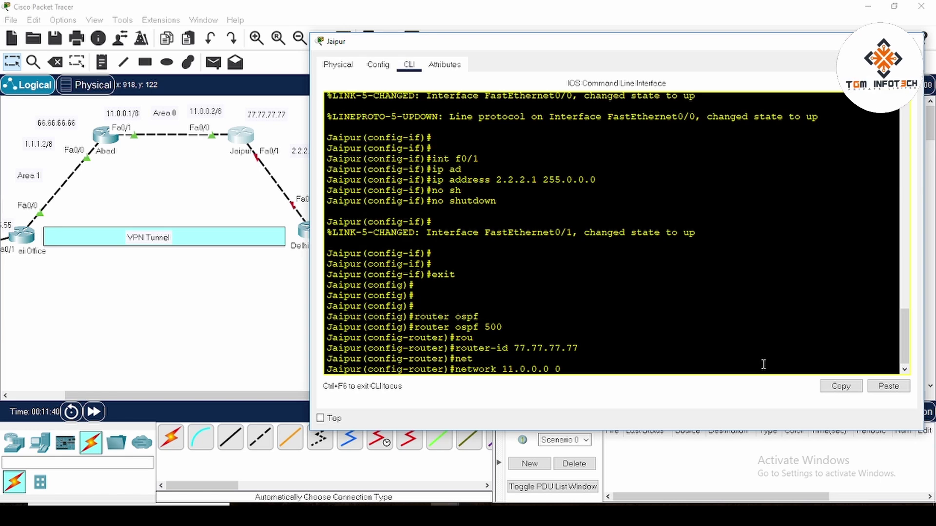
type(".255.255.2")
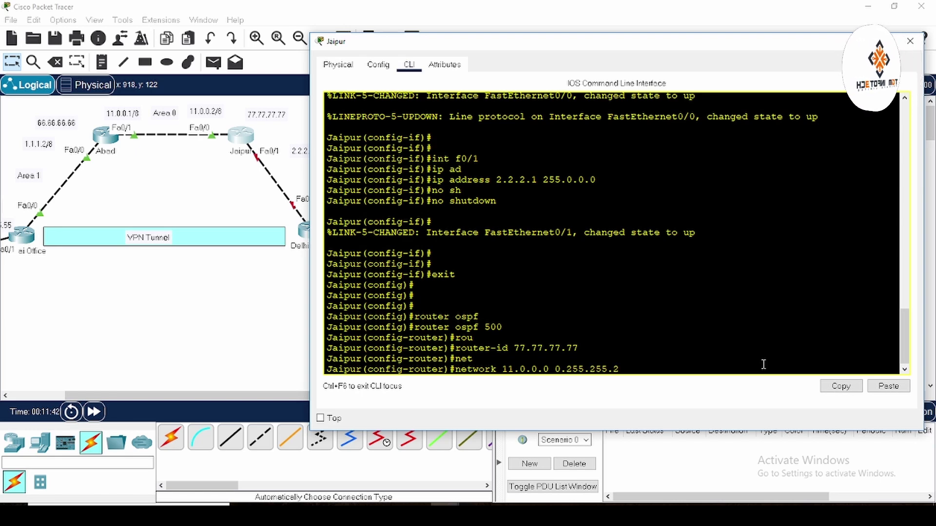
type("55 ar")
key("Tab")
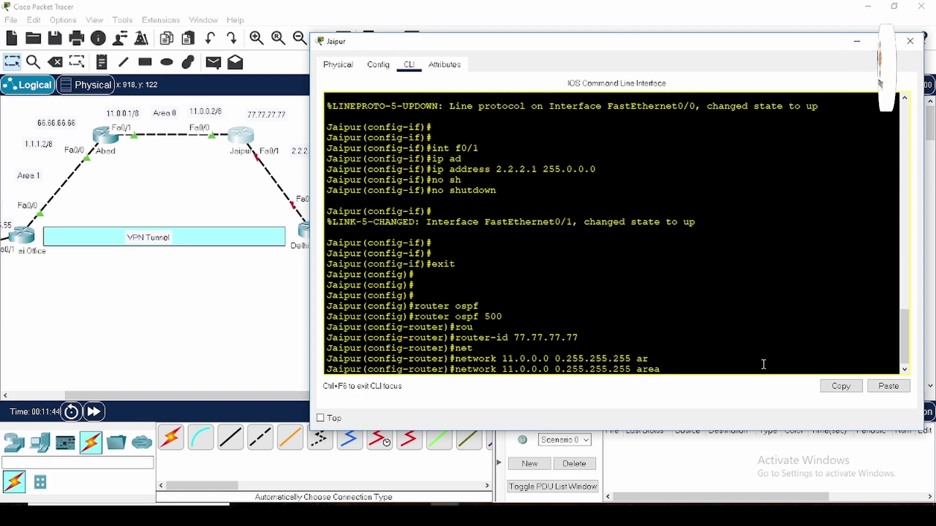
type("0")
key("Return")
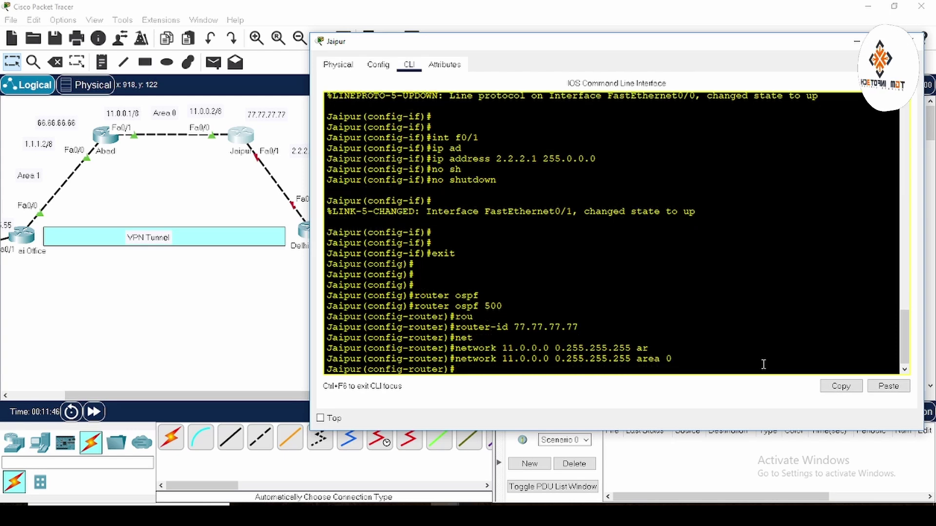
Begin another OSPF network statement on the Jaipur router
type("net")
key("Tab")
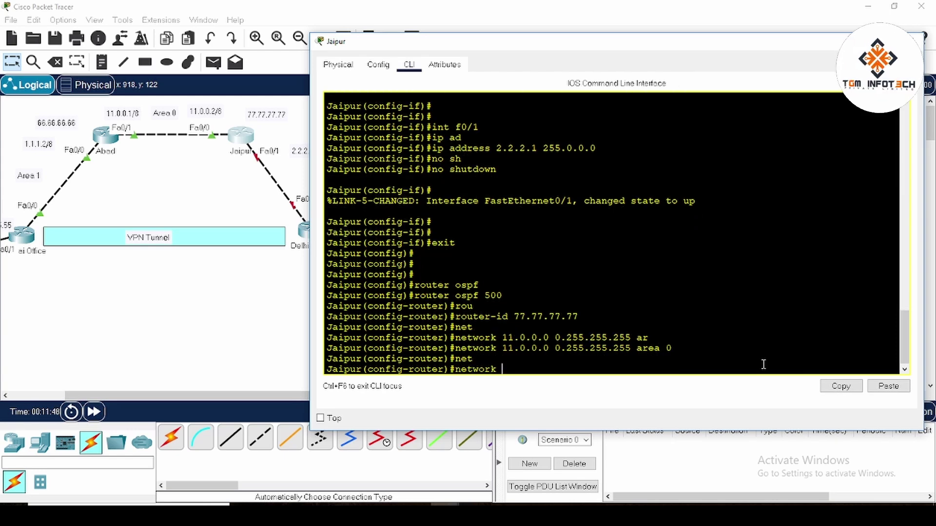
Advertise network 2.0.0.0 with wildcard mask 0.255.255.255 in OSPF area 2 on the Jaipur router and close its window
type("2.0.")
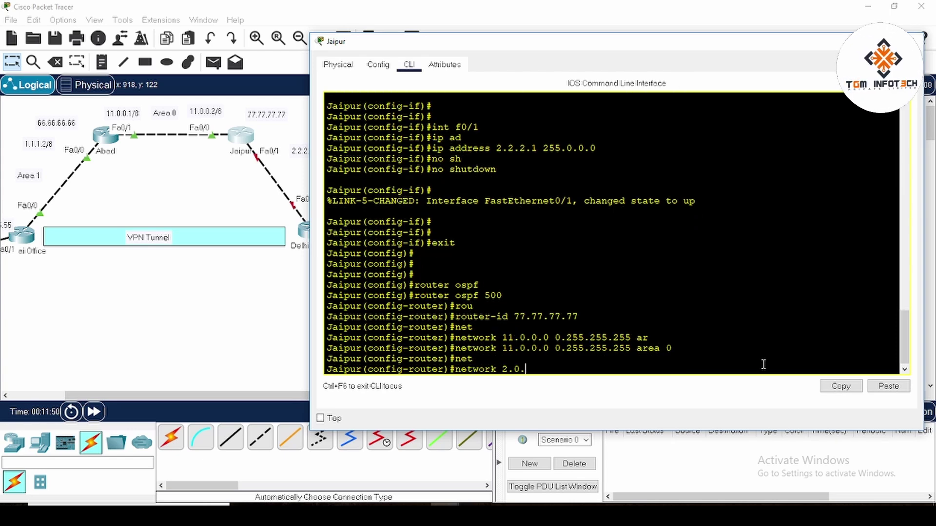
type("0.0 0.255.255.255")
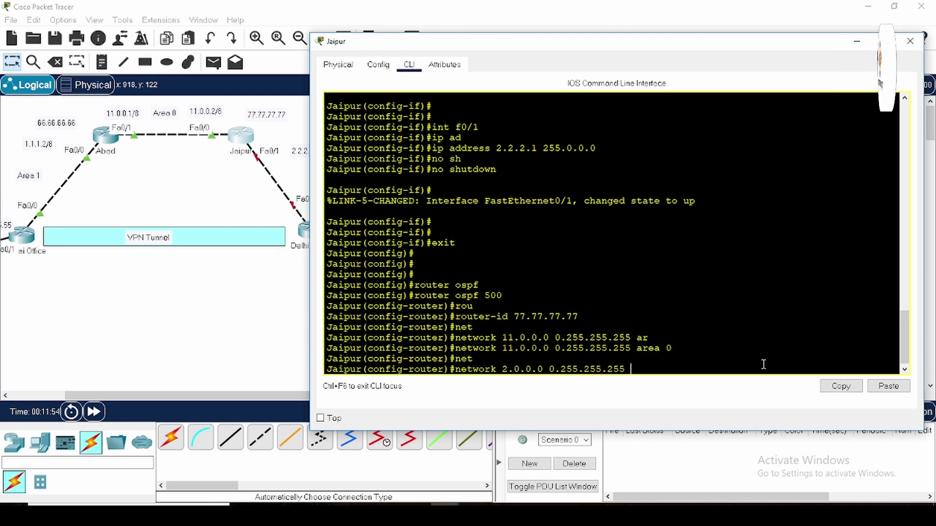
type(" ar")
key("Tab")
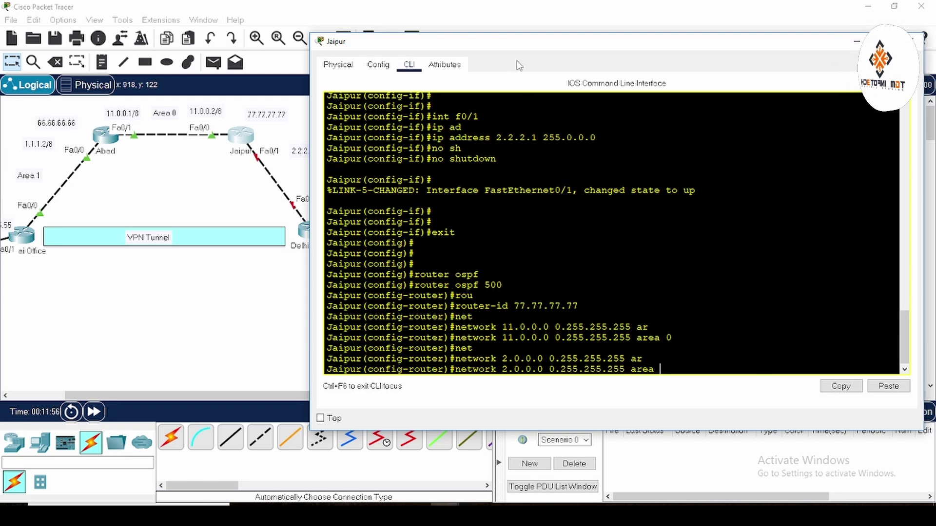
left_click_drag(511, 49, 608, 41)
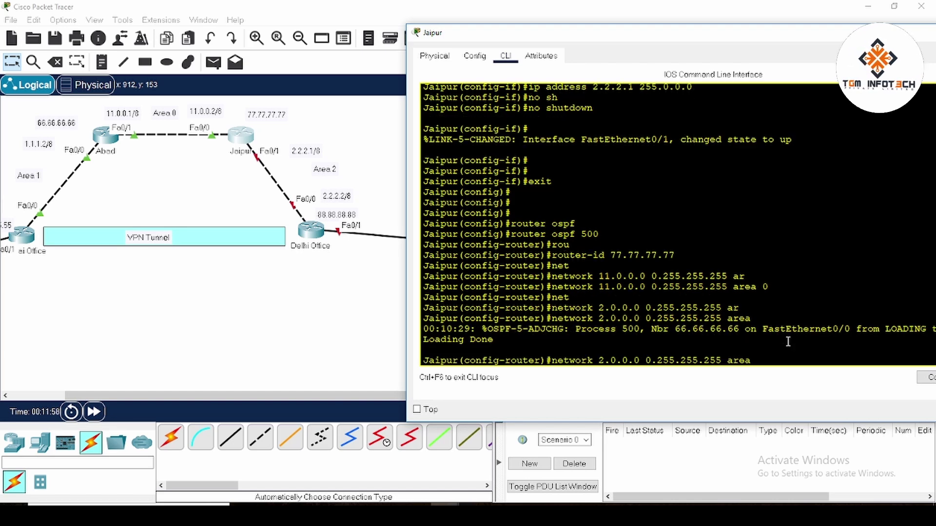
type("2")
key("Return")
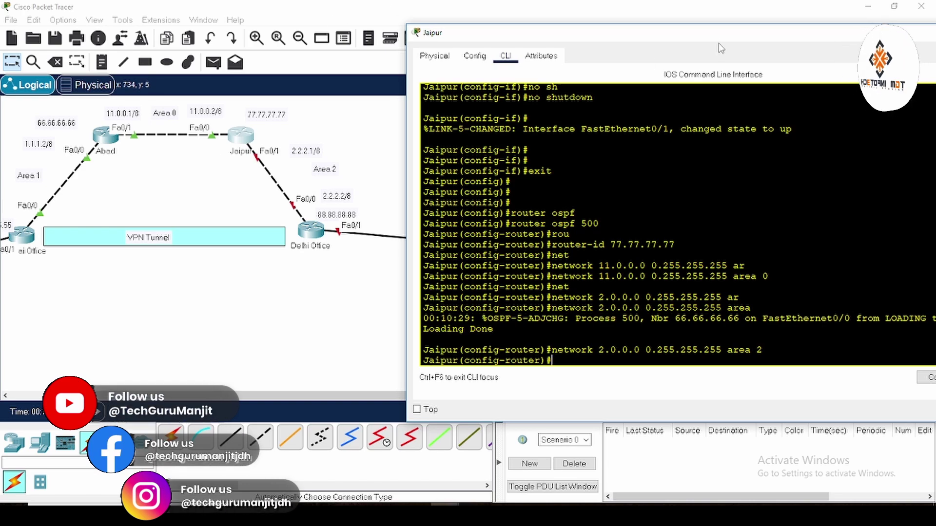
left_click_drag(720, 37, 471, 45)
left_click(760, 42)
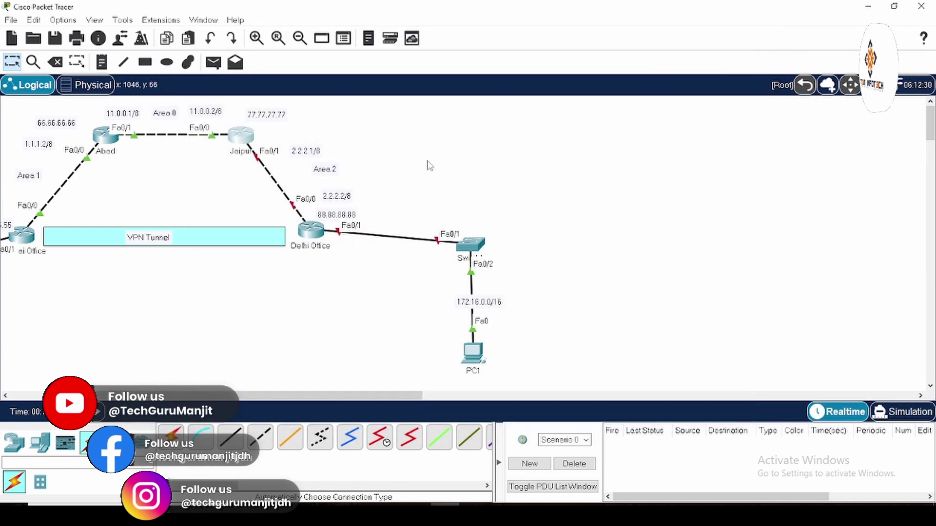
Open the Delhi Office router's command-line interface, with its window widened and clear of the topology's router links
double_click(318, 237)
left_click_drag(445, 53, 571, 54)
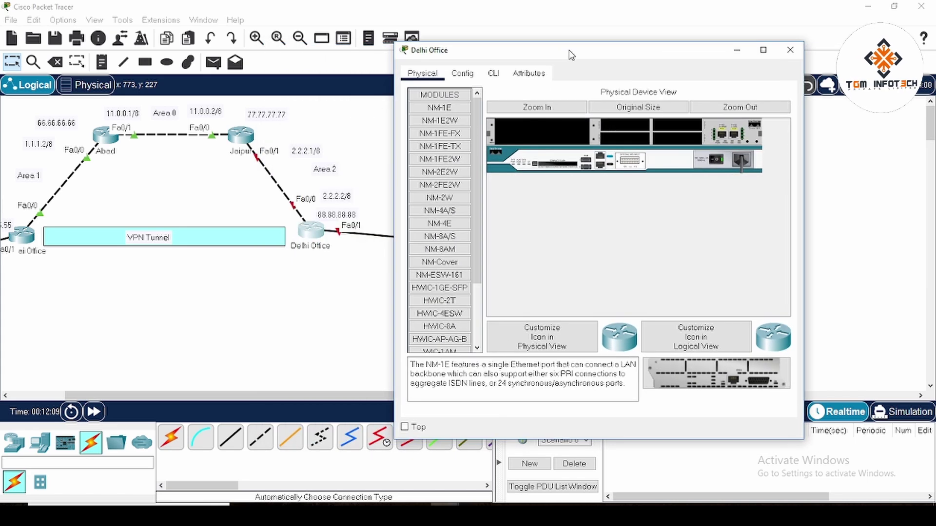
left_click_drag(804, 172, 926, 172)
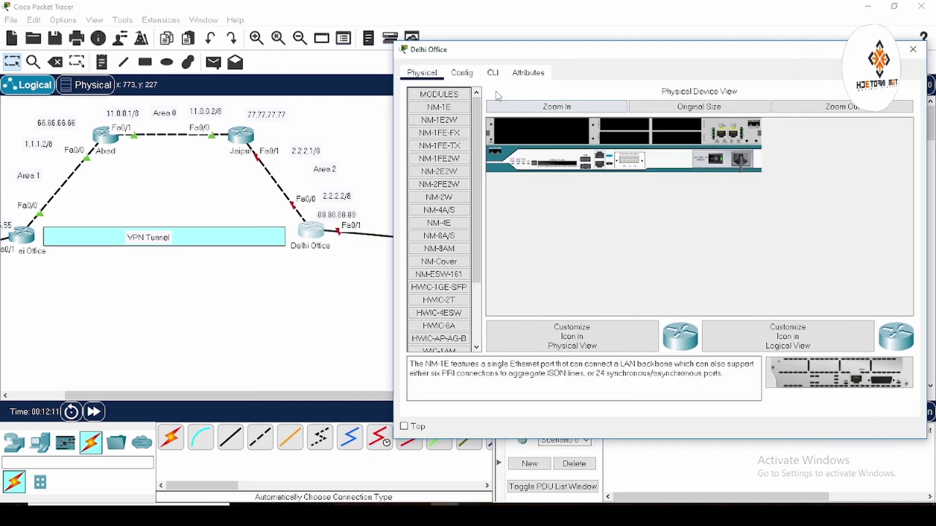
left_click(493, 73)
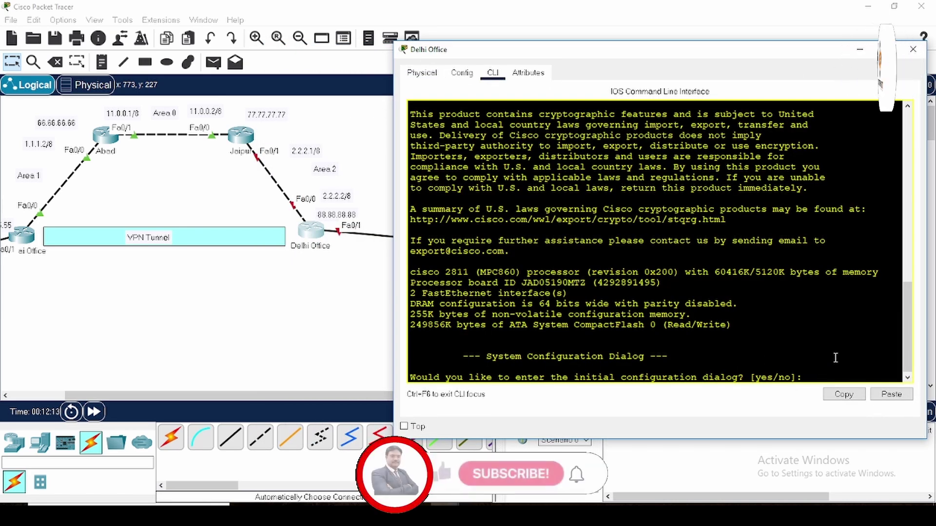
Decline the initial configuration dialog on the Delhi Office router and start the user prompt
key("Return")
key("Return")
type("n")
key("Return")
key("Return")
key("Return")
key("Return")
key("Return")
Enter privileged mode and global configuration mode on the Delhi Office router with en and conf t
type("er>e")
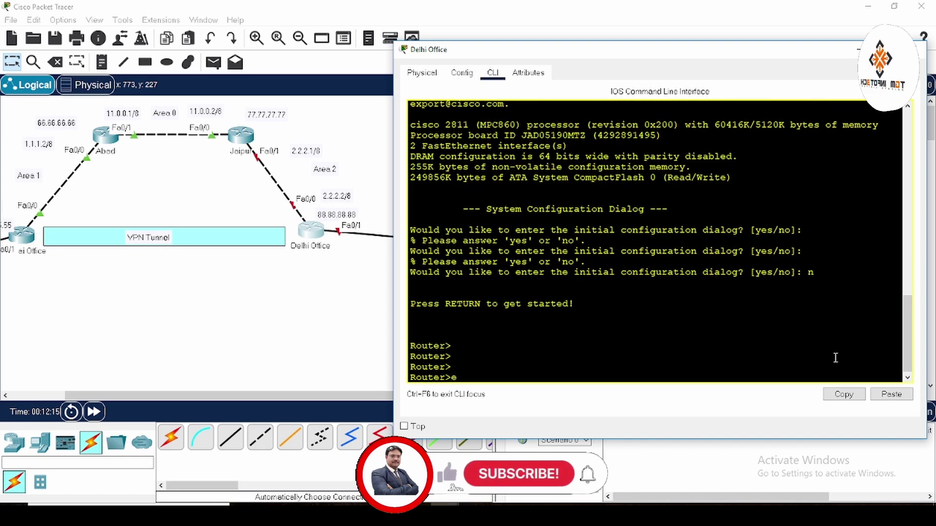
type("n")
key("Return")
key("Return")
type("conf t")
key("Return")
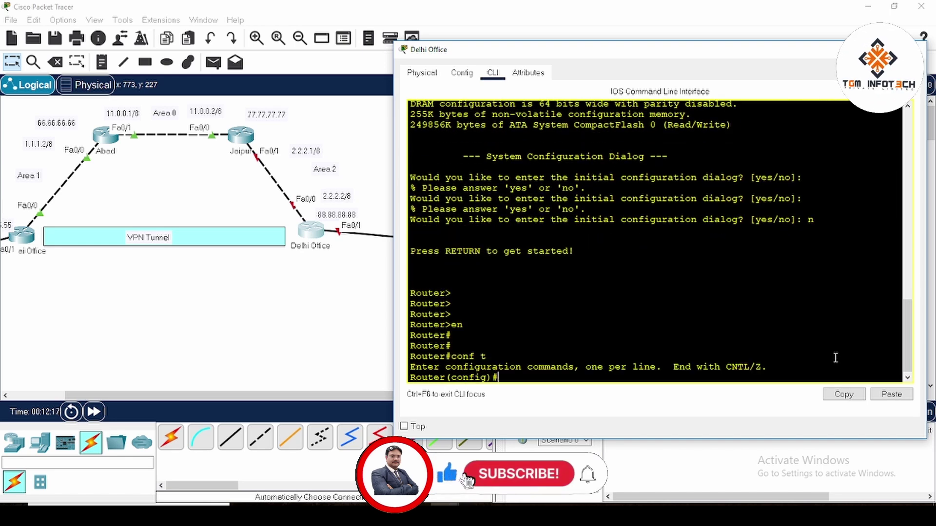
Set the router's hostname to Delhi_Office
type("ho")
key("Tab")
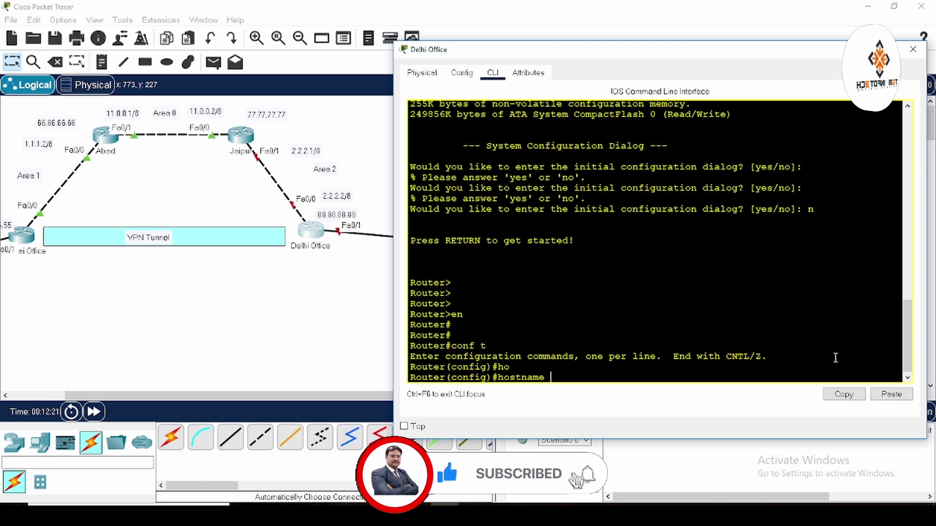
type("Delhi")
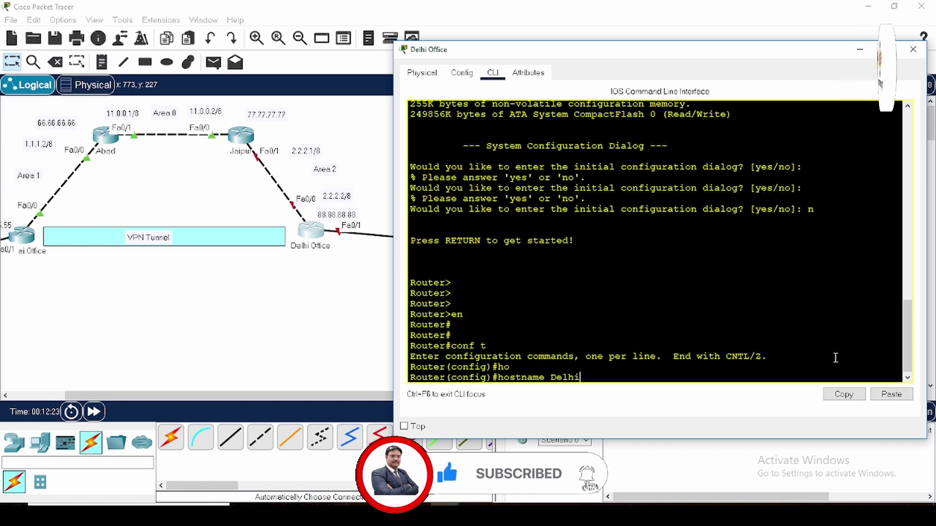
type("_Offic")
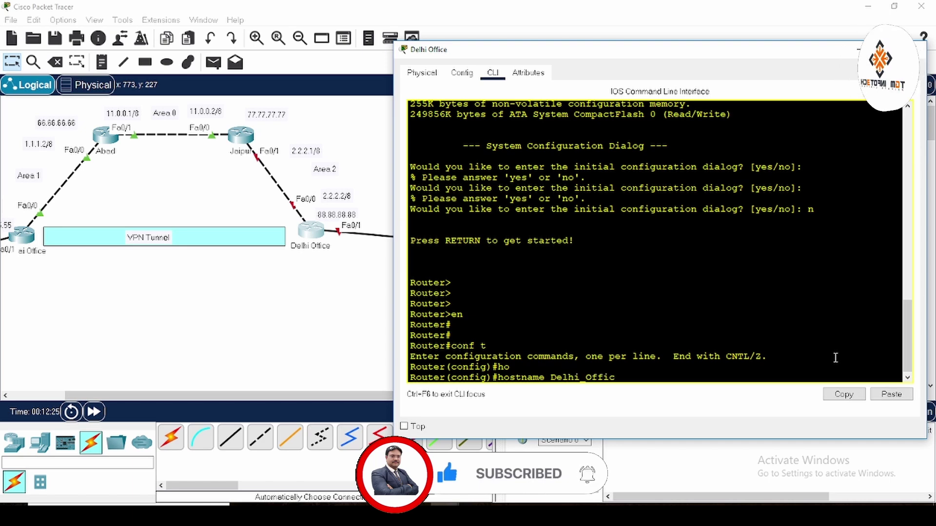
type("e")
key("Return")
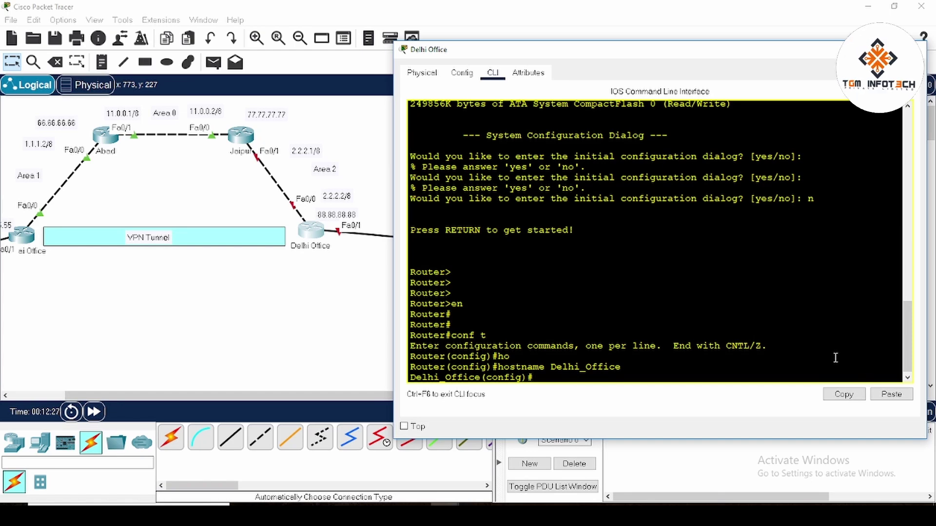
Assign IP address 2.2.2.2 with subnet mask 255.0.0.0 to interface f0/0 of the Delhi Office router
type("int")
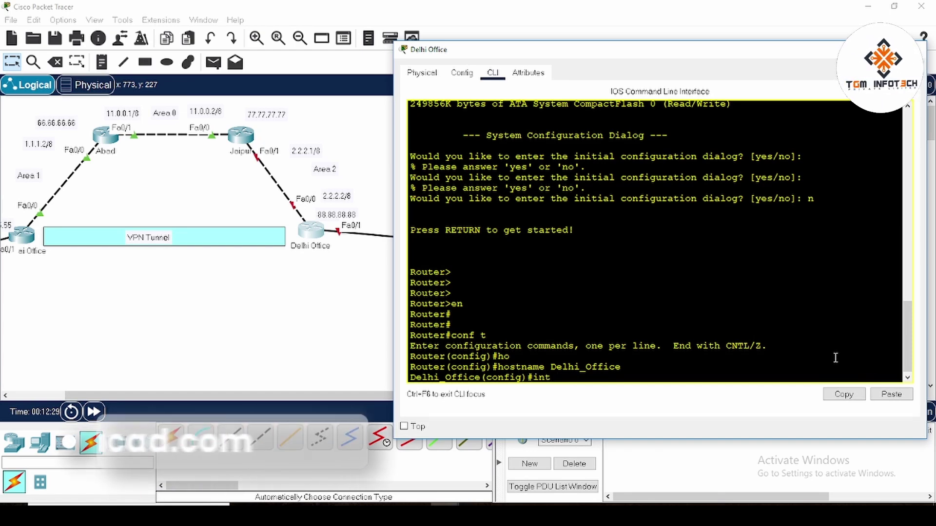
type(" f0")
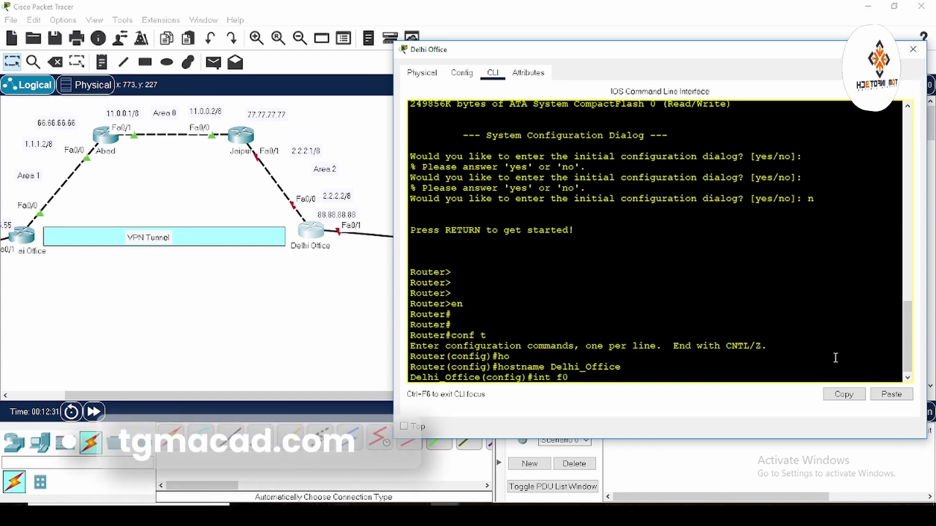
type("/0")
key("Return")
type("ip add")
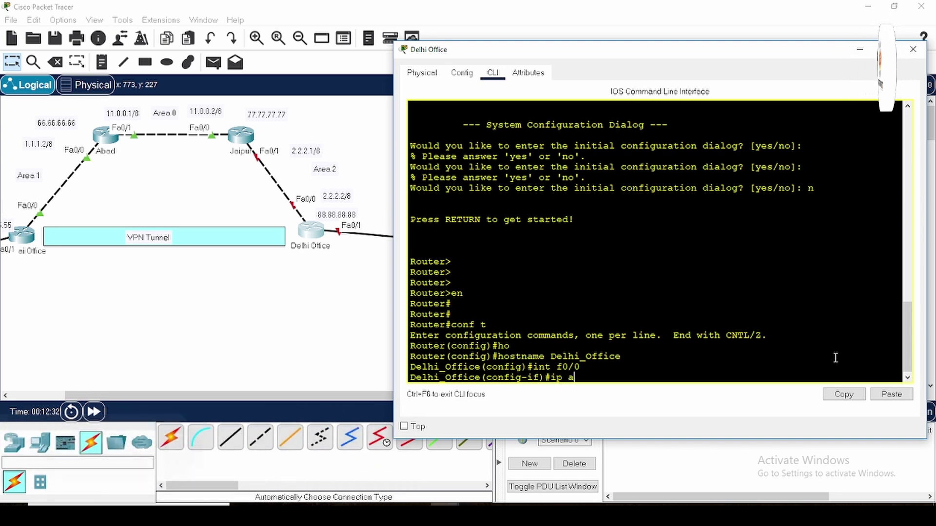
key("Tab")
type("2.")
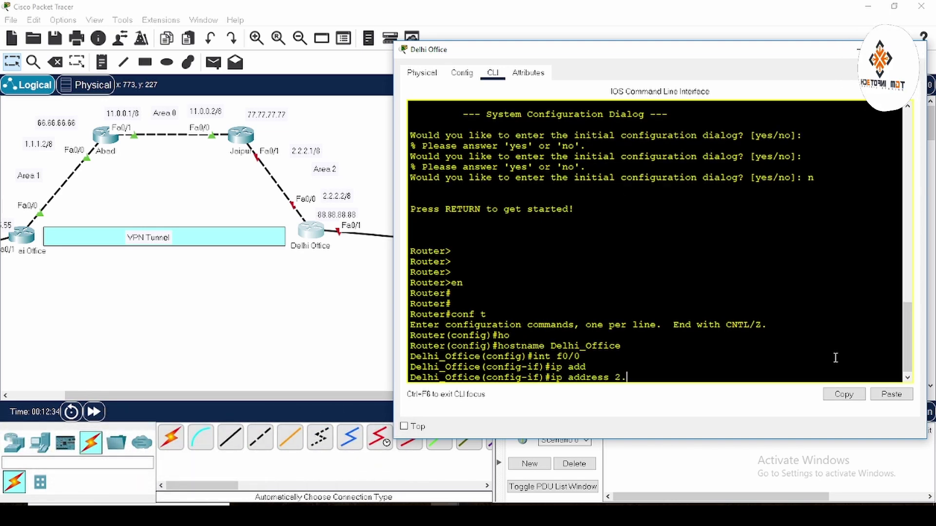
type("2.2.2 25")
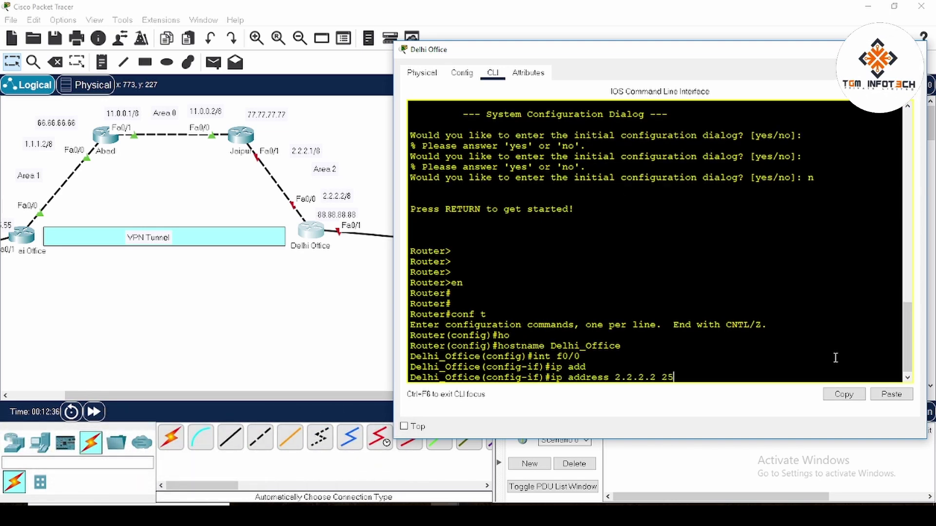
type("5.0.0.0")
key("Return")
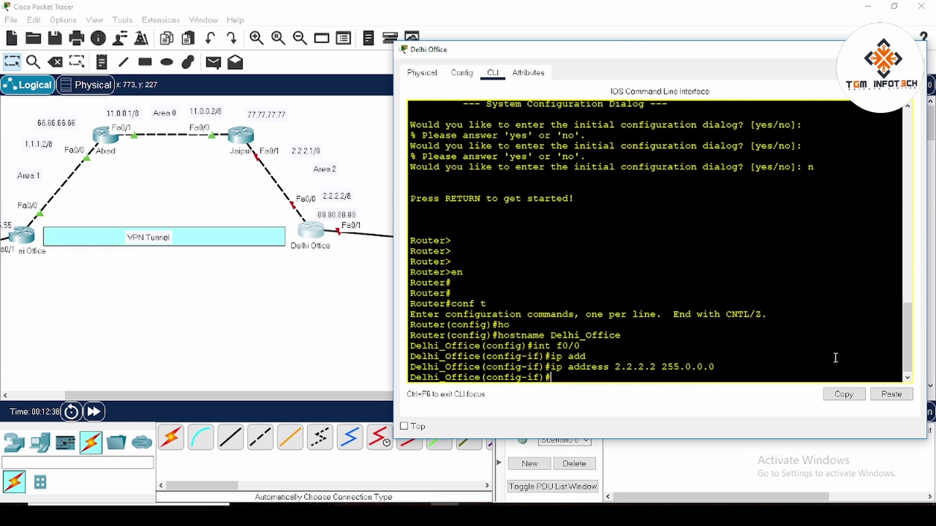
Enable interface f0/0 of the Delhi Office router with no shutdown
type("no sh")
key("Tab")
key("Return")
key("Return")
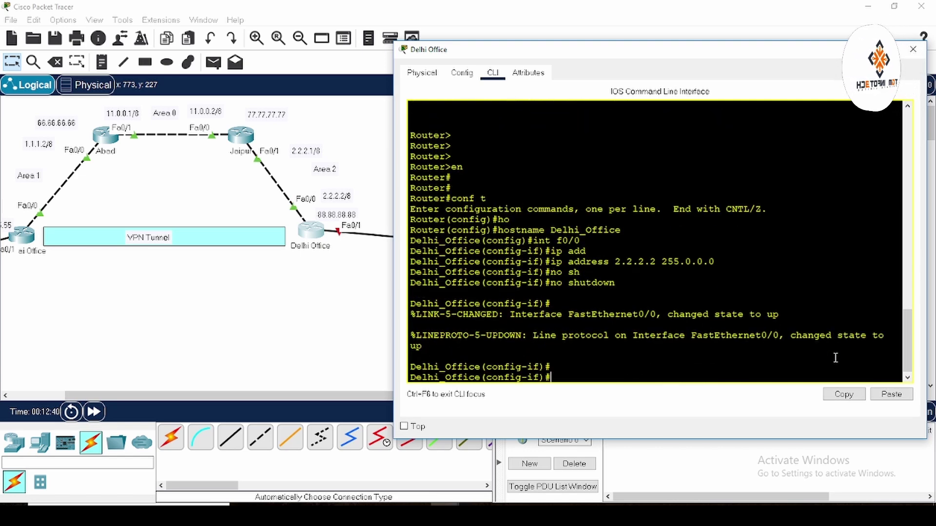
Assign IP address 172.16.0.1 with subnet mask 255.255.0.0 to interface f0/1 of the Delhi Office router
type("int")
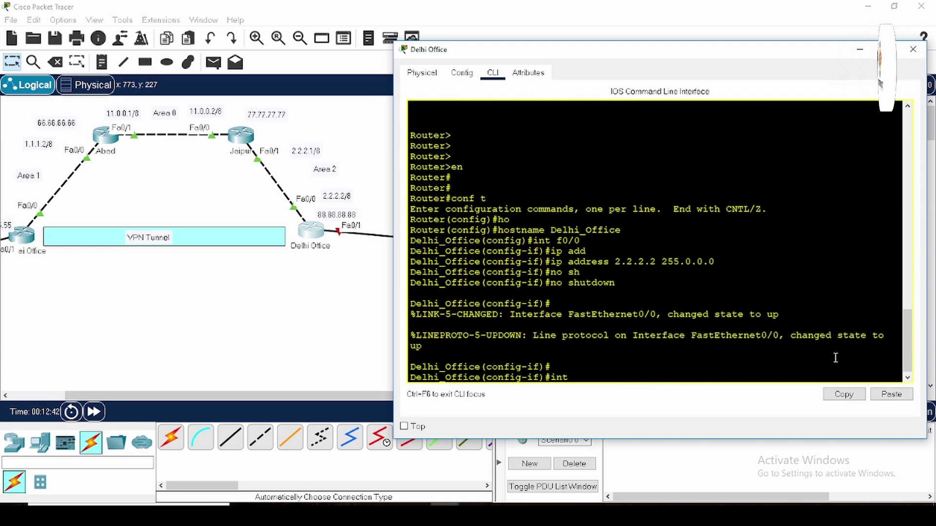
type(" f0/1")
key("Return")
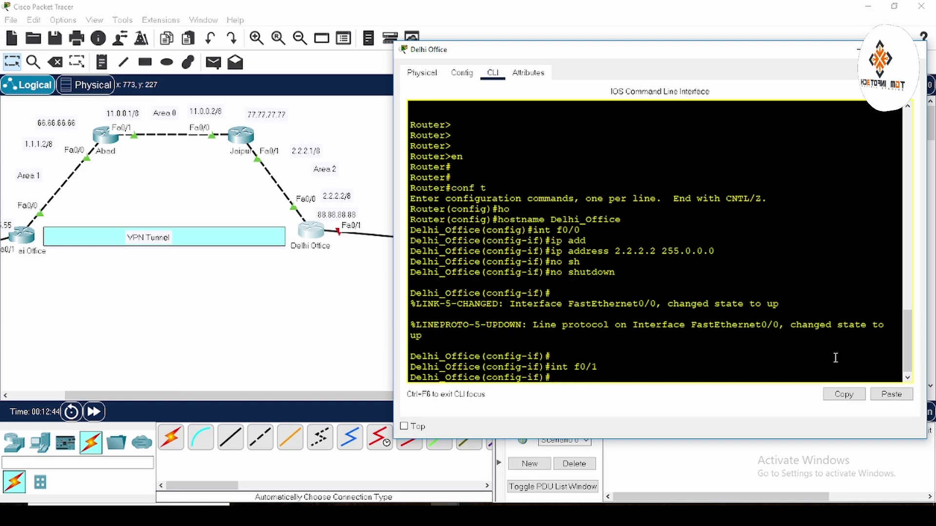
type("ip add")
key("Tab")
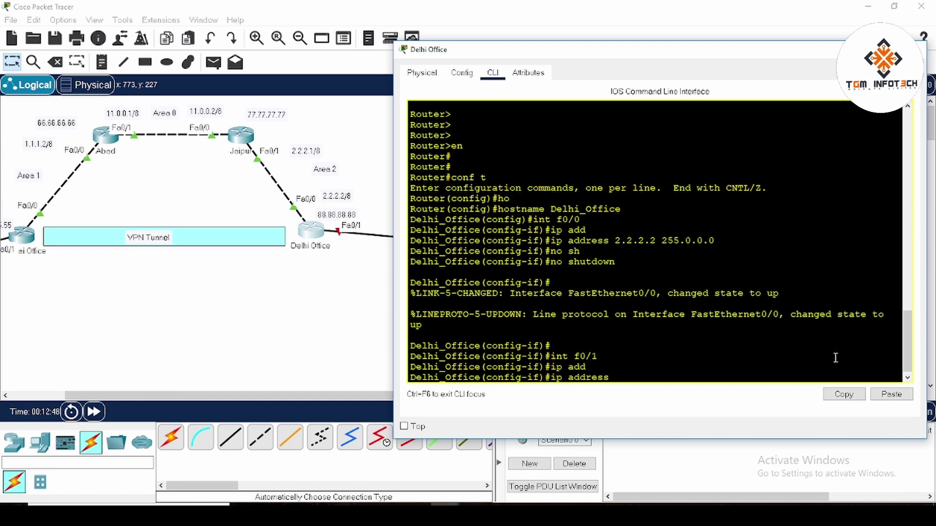
type("172.16.0.")
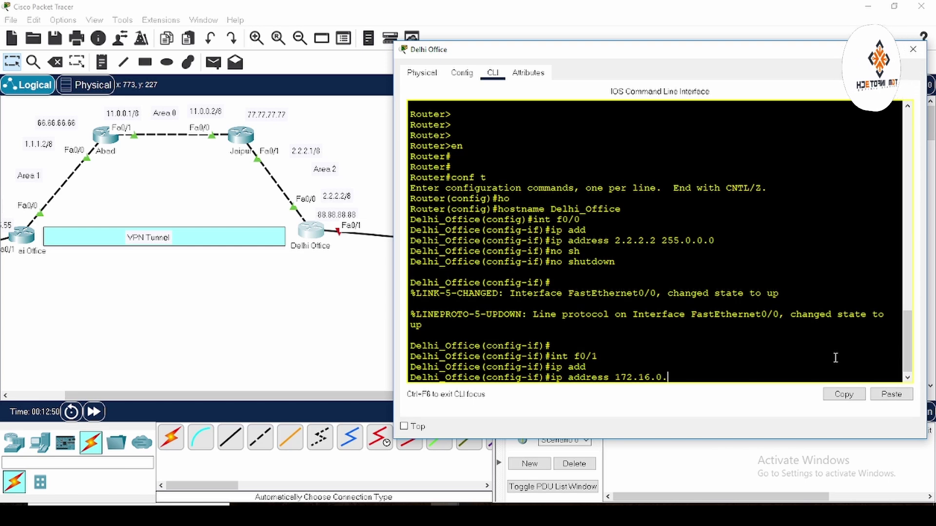
type("1 255.255.")
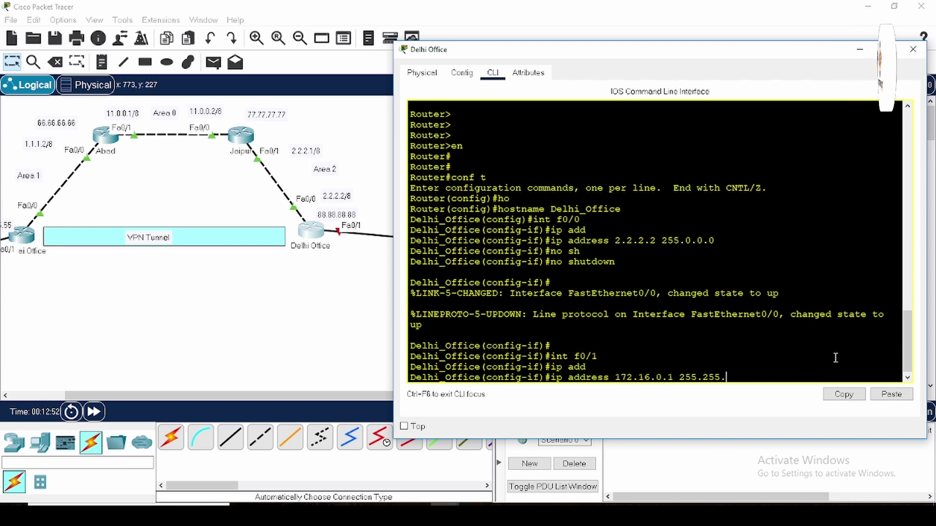
type("0.0")
key("Return")
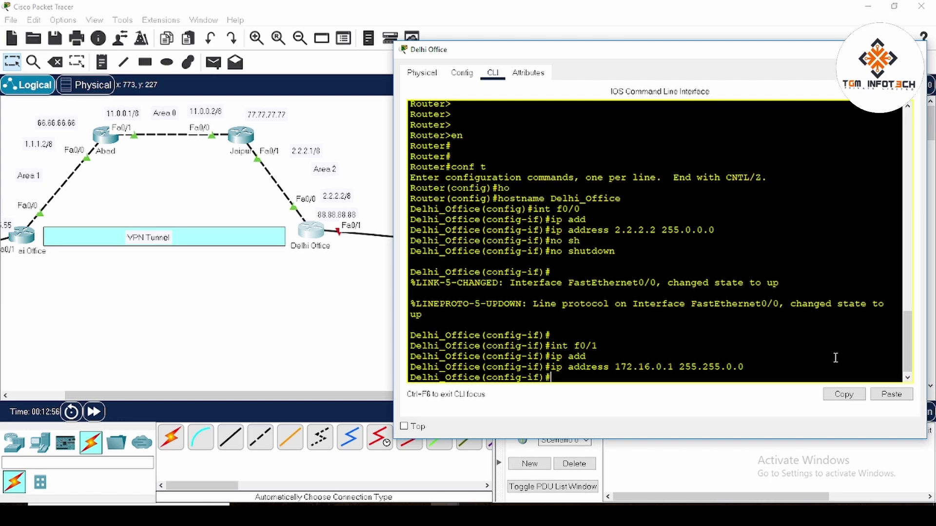
Enable interface f0/1 with no shutdown and exit to global configuration mode
type("no sh")
key("Tab")
key("Return")
key("Return")
key("Return")
key("Return")
key("Return")
key("Return")
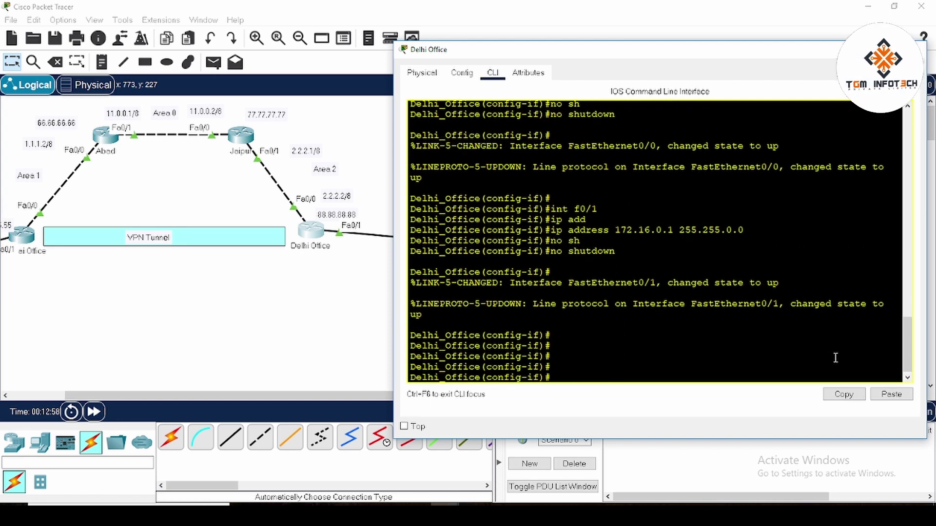
key("Return")
key("Return")
type("exit")
key("Return")
key("Return")
key("Return")
key("Return")
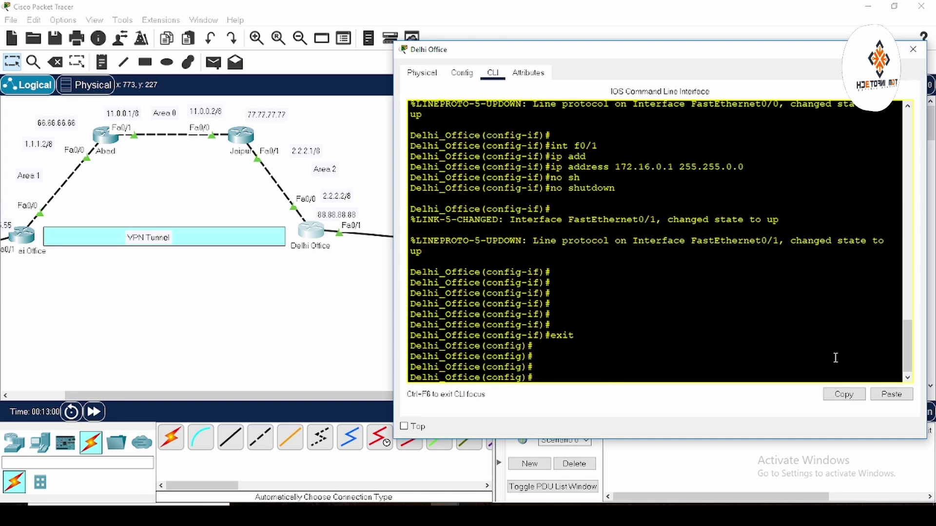
Start OSPF routing process 500 on the Delhi Office router
key("Return")
type("rou")
key("Tab")
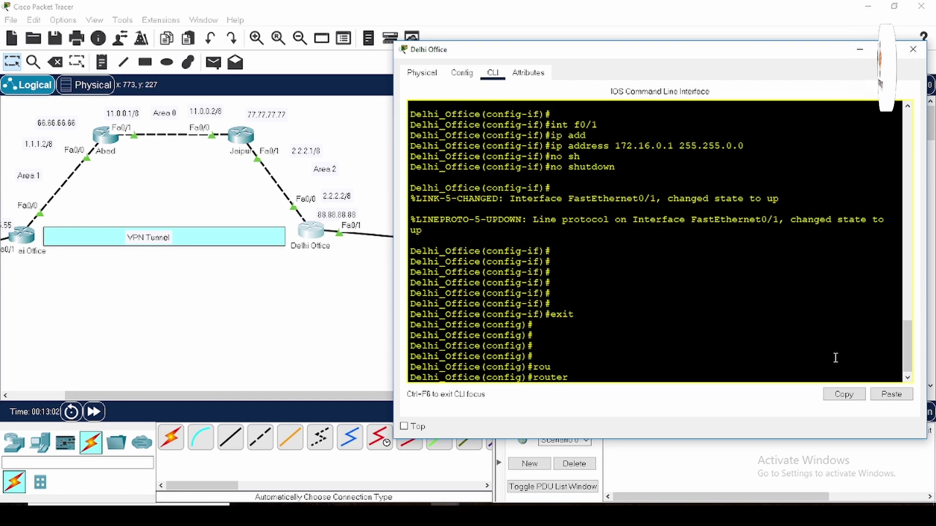
type("os")
key("Tab")
type("5")
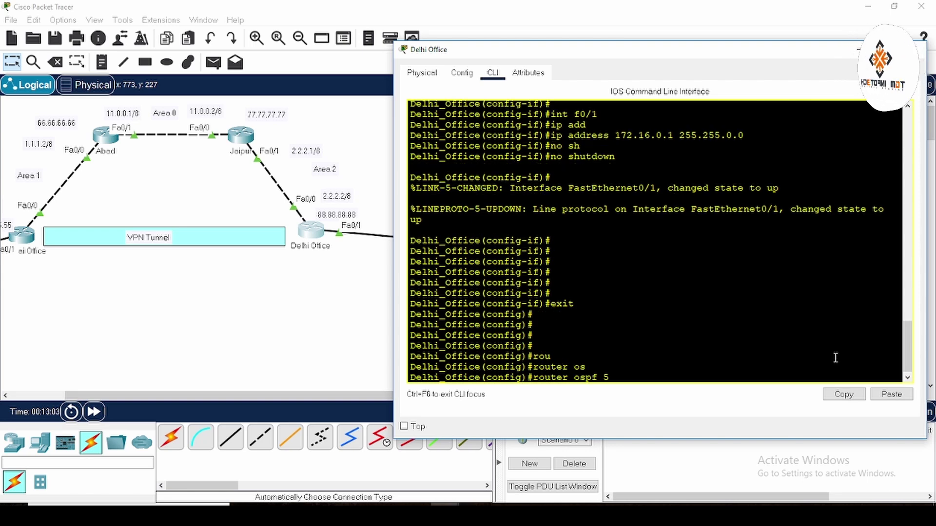
type("00")
key("Return")
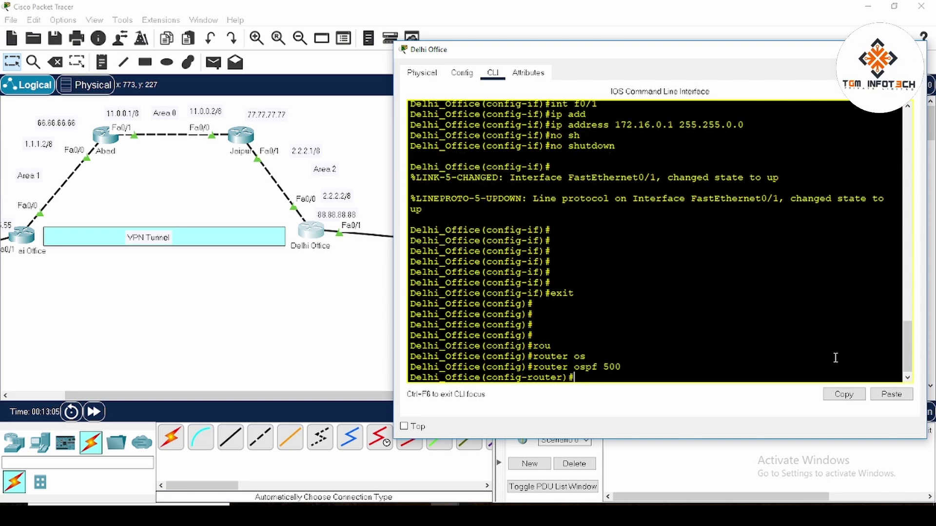
Set the OSPF router ID of the Delhi Office router to 88.88.88.88
type("rou")
key("Tab")
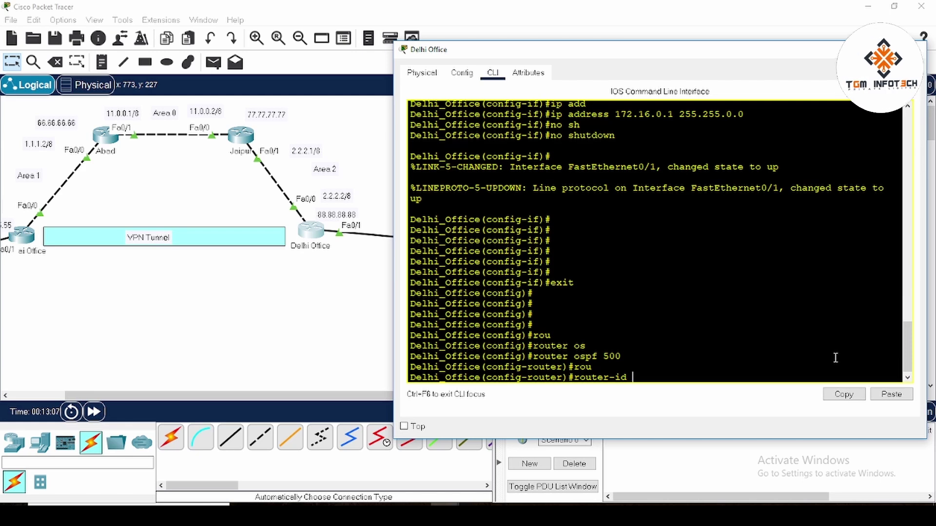
type("88.88.88.8")
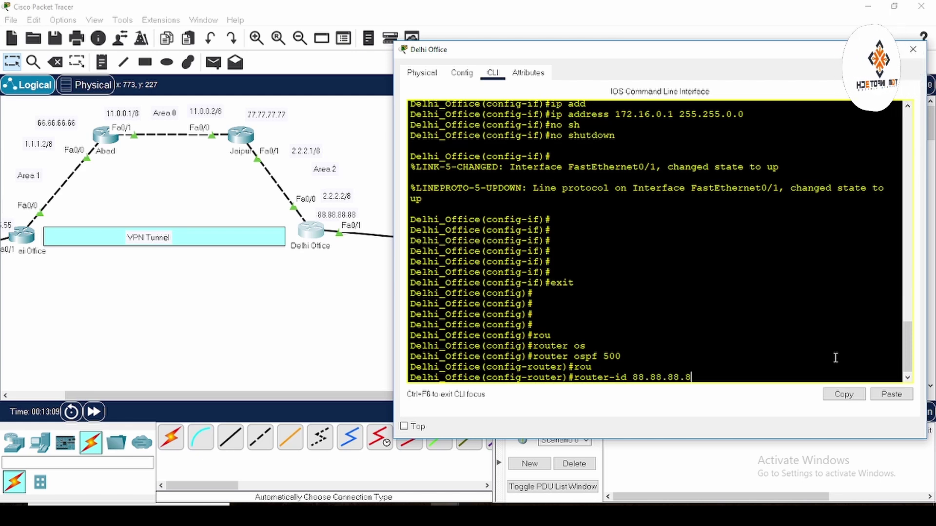
type("8")
key("Return")
Advertise network 2.0.0.0 with wildcard mask 0.255.255.255 in OSPF area 2 on the Delhi Office router, and close its window
type("net")
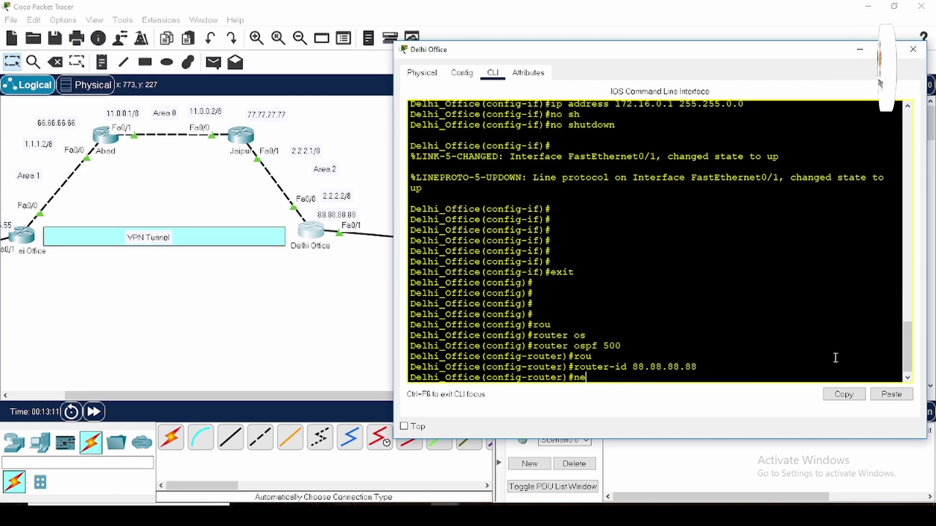
key("Tab")
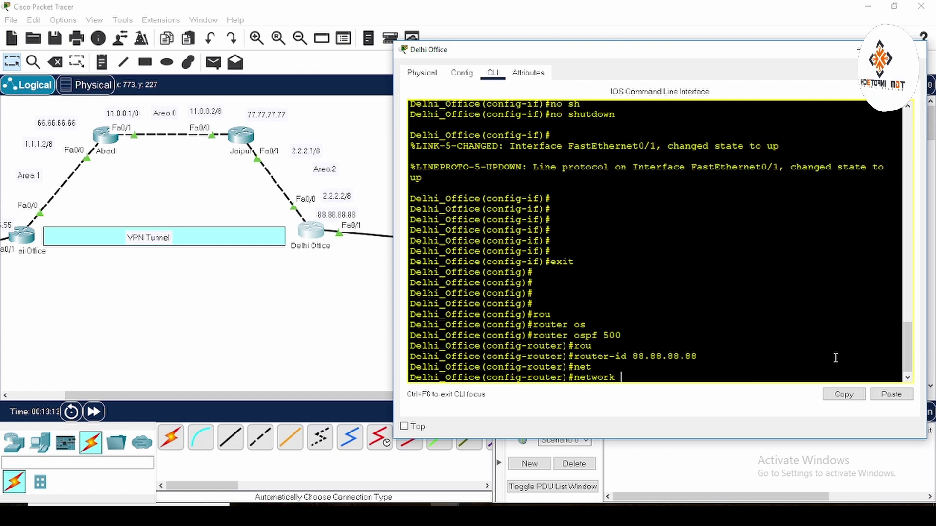
type("2.")
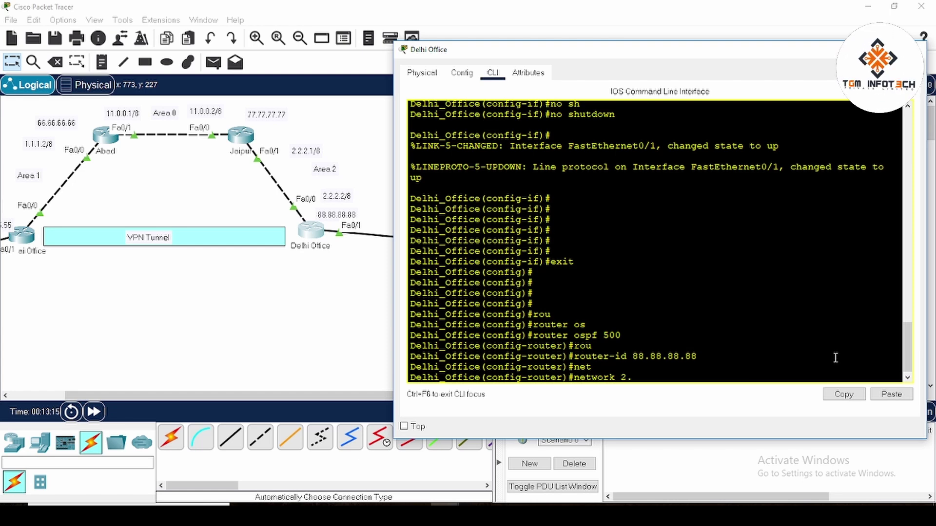
type("0.0.0 ")
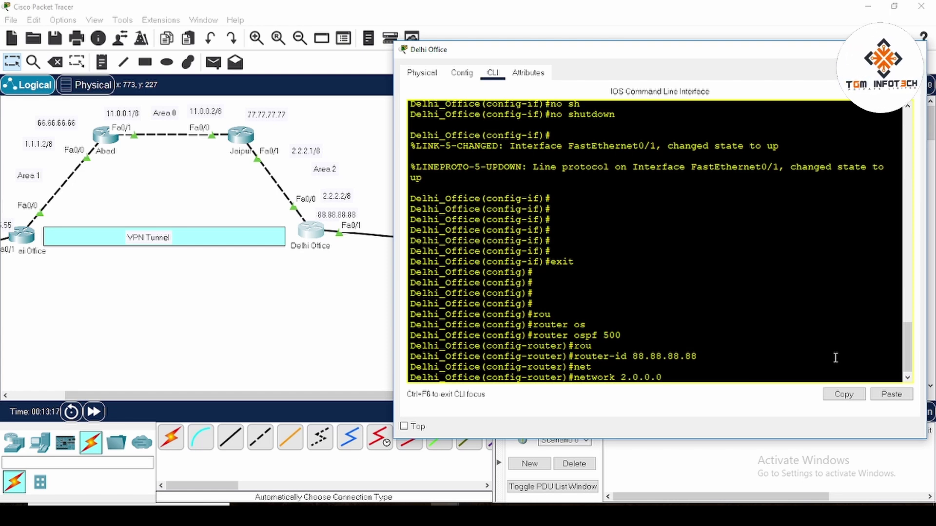
type("0.255.255")
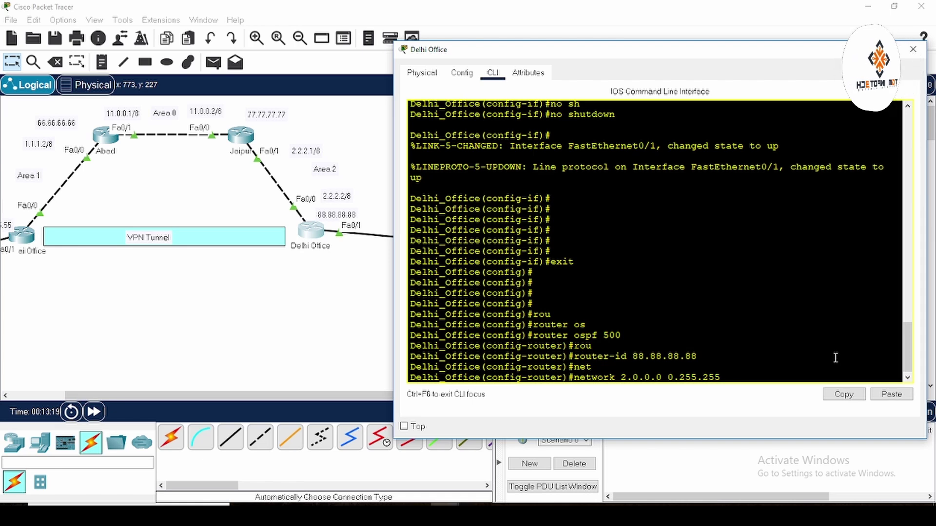
type(".255 ar")
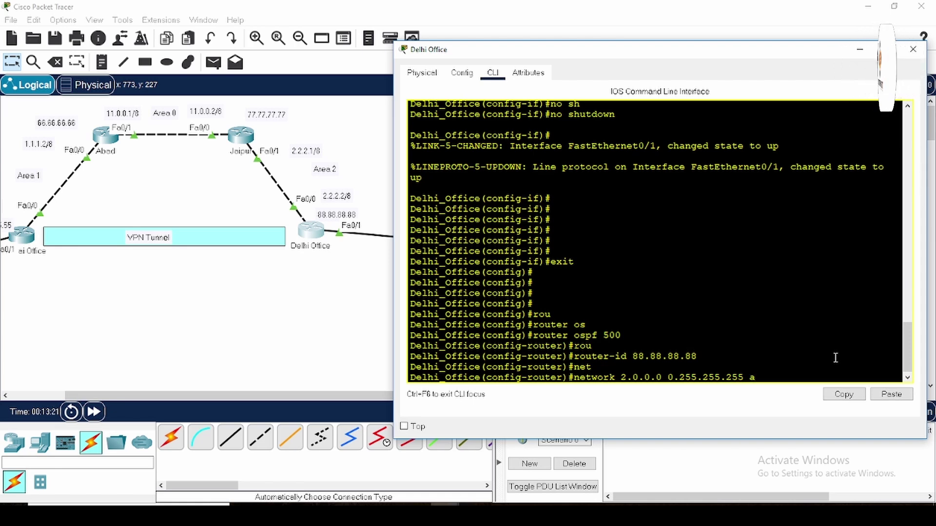
key("Tab")
type("2")
key("Return")
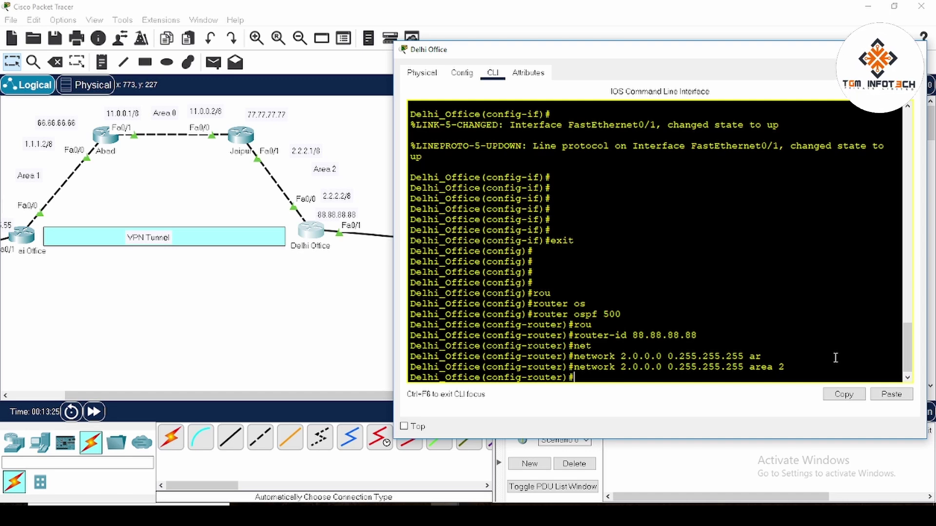
left_click(913, 49)
left_click_drag(293, 396, 146, 396)
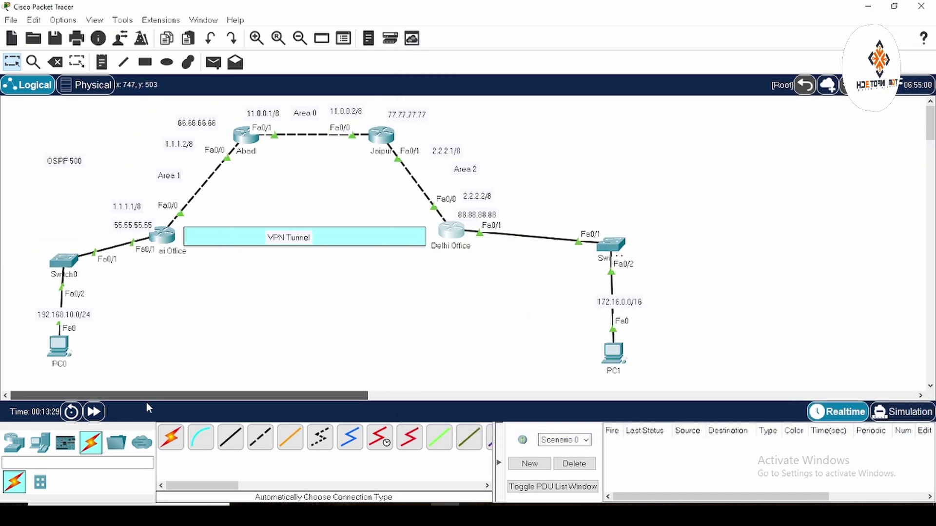
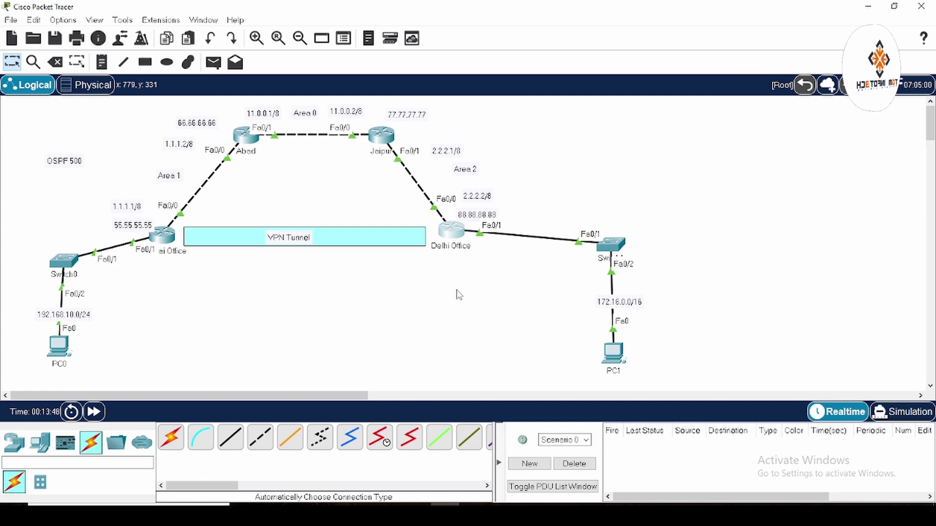
Reopen the Delhi Office router's command line and end configuration mode to return to privileged EXEC mode
left_click(458, 240)
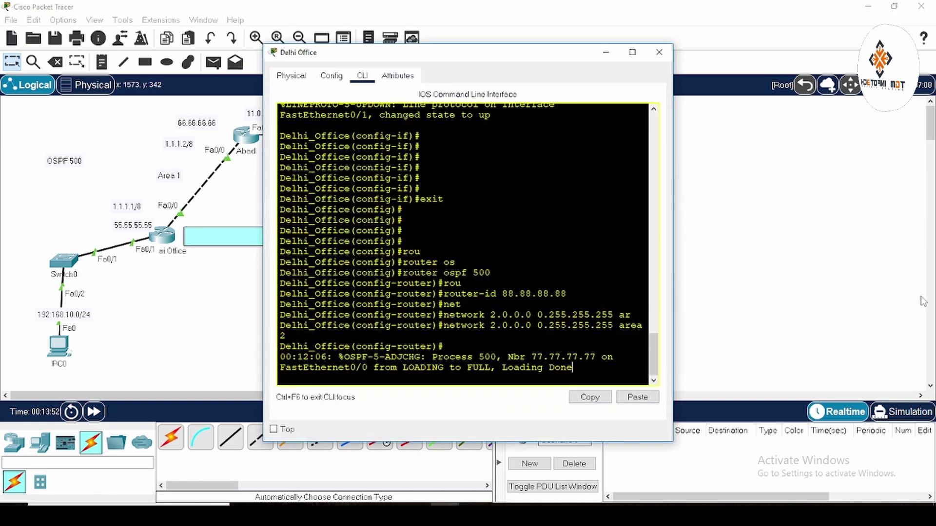
key("Return")
key("Return")
type("end")
key("Return")
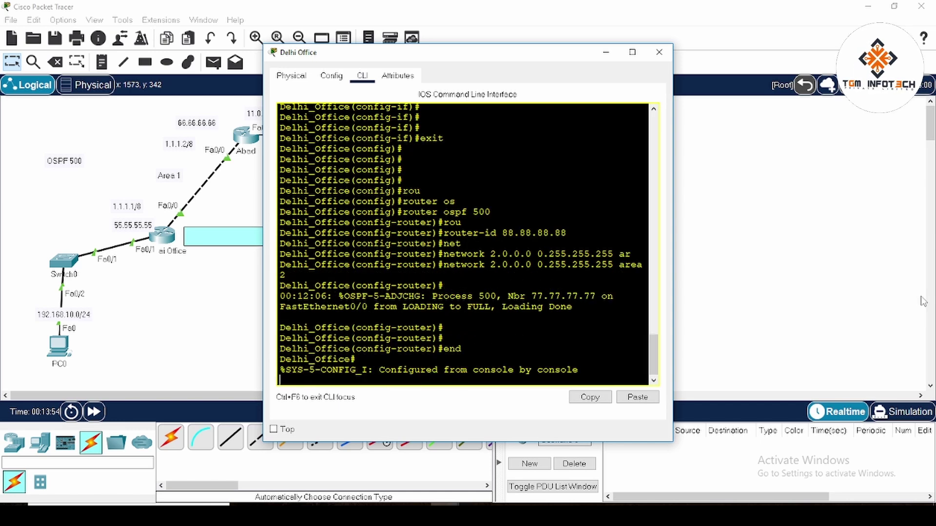
key("Return")
key("Return")
key("Return")
Ping 1.1.1.1 from the Delhi Office router, check the success rate and close the router's window
type("pi")
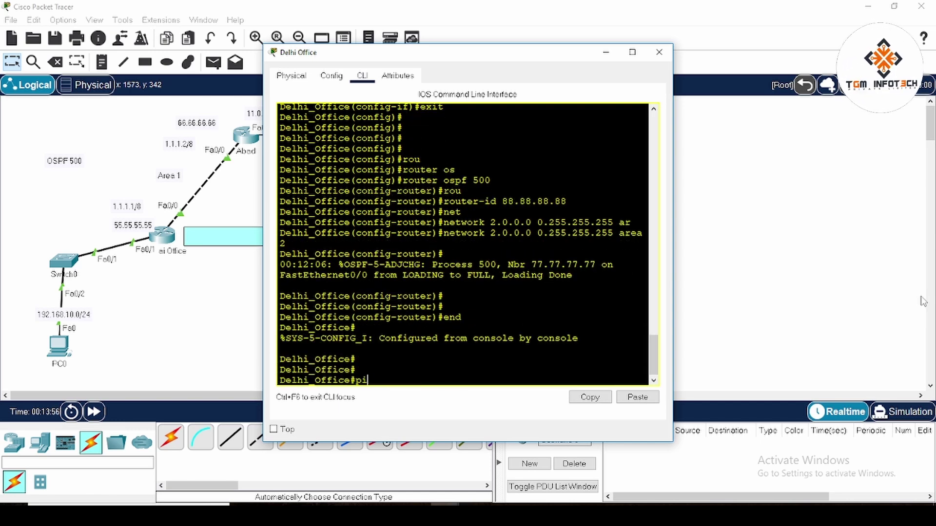
type("ng 1.1")
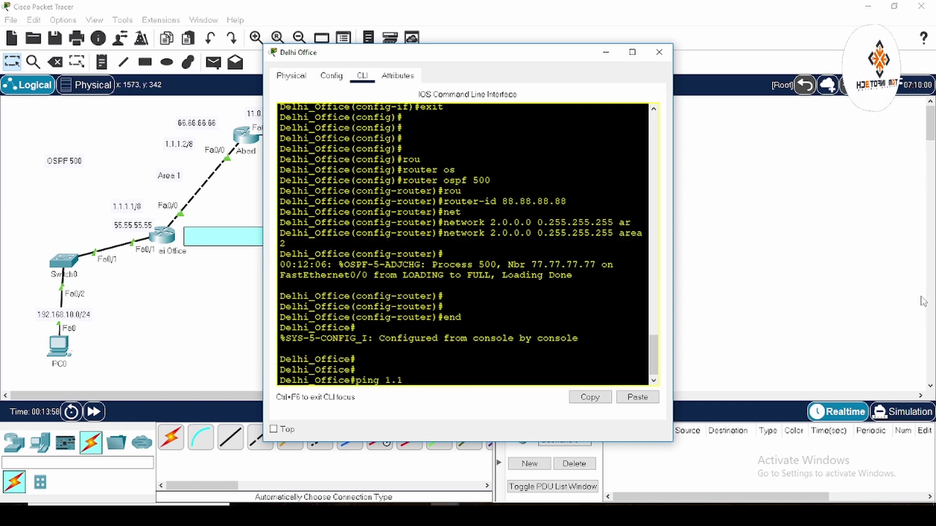
type(".11")
key("BackSpace")
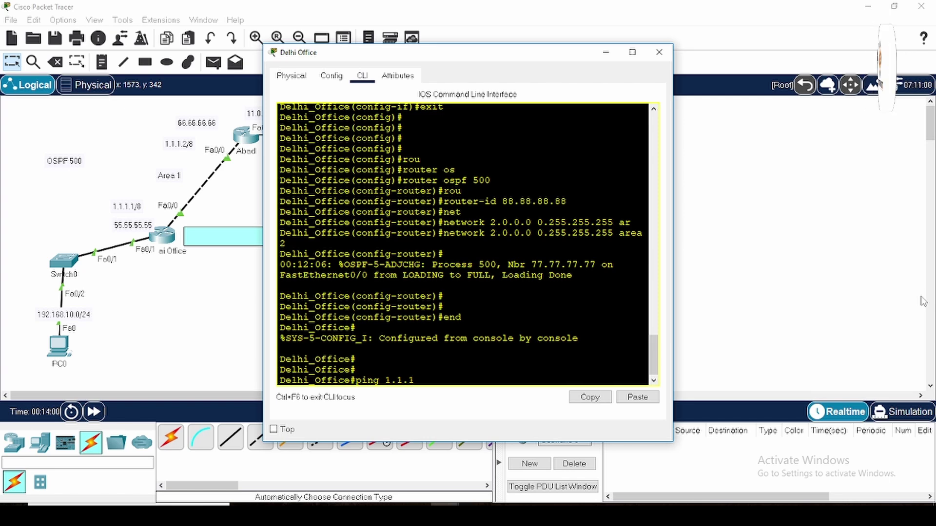
type(".1")
key("Return")
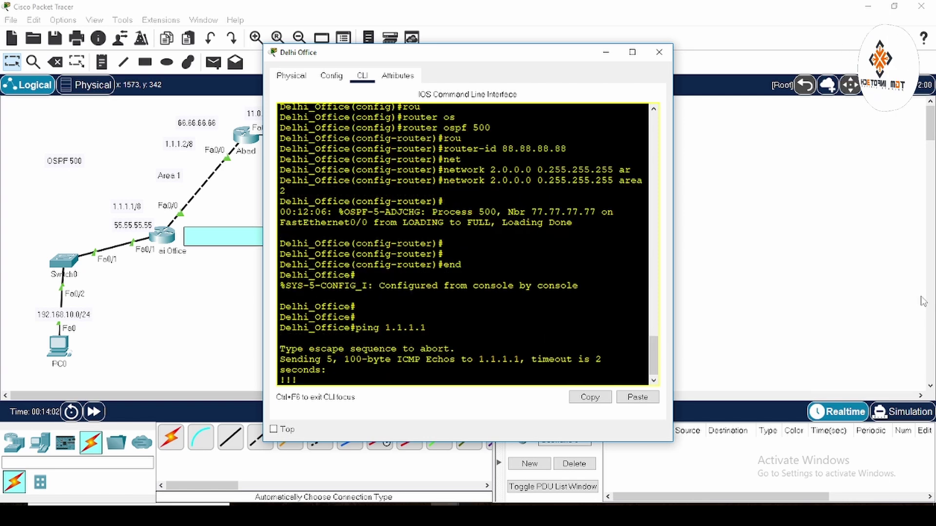
left_click_drag(362, 350, 443, 350)
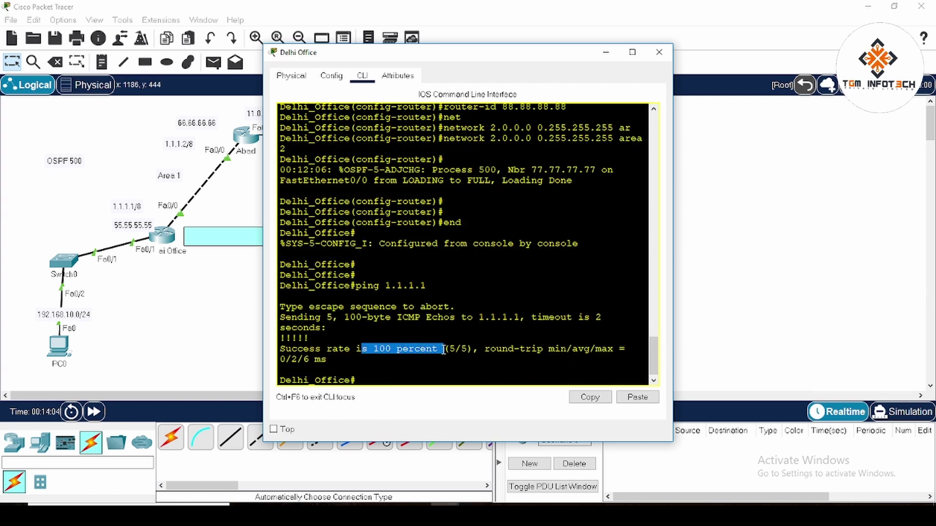
left_click(656, 54)
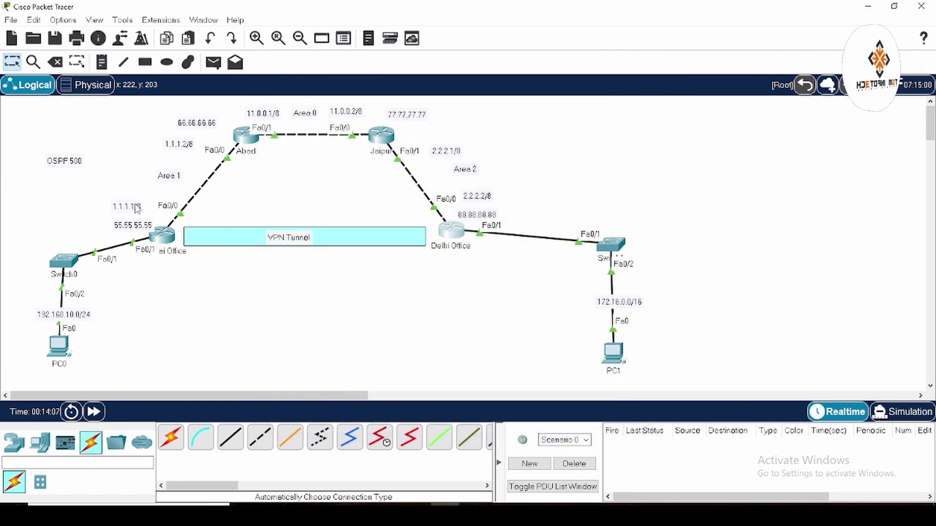
Open PC1's IP configuration briefly, ping 1.1.1.1 from its command prompt and close the PC1 window
left_click(614, 353)
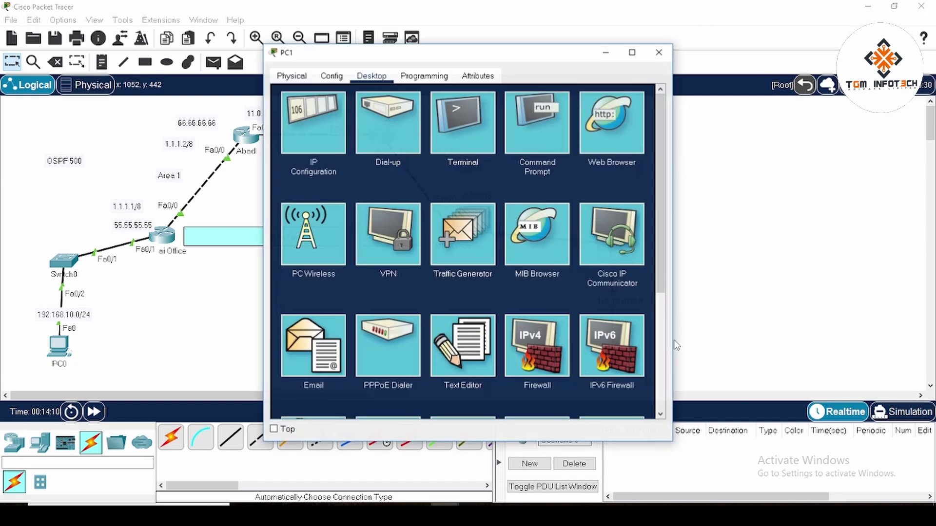
left_click(335, 130)
left_click(653, 94)
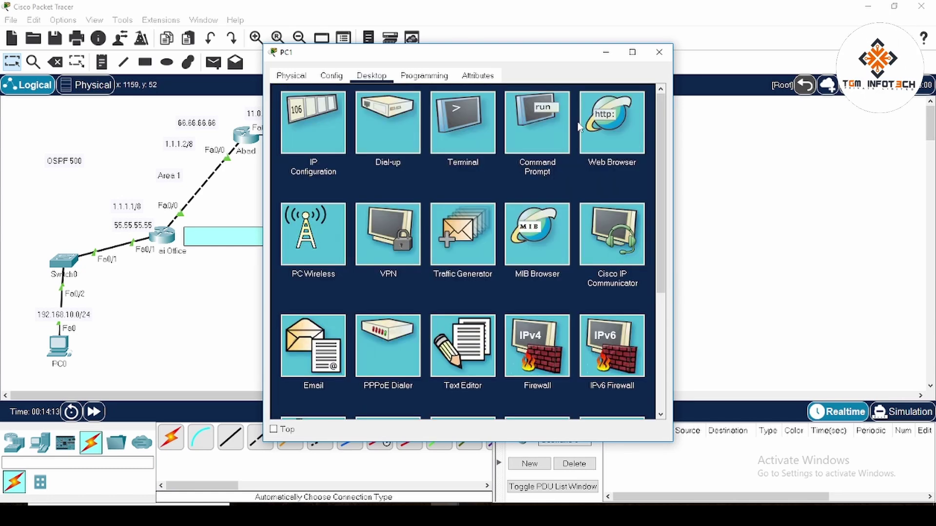
left_click(545, 123)
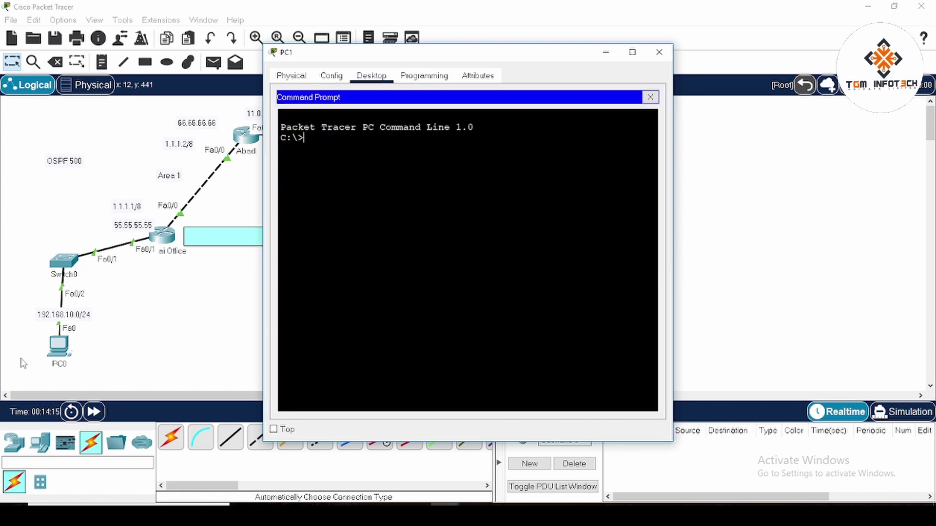
type("ping")
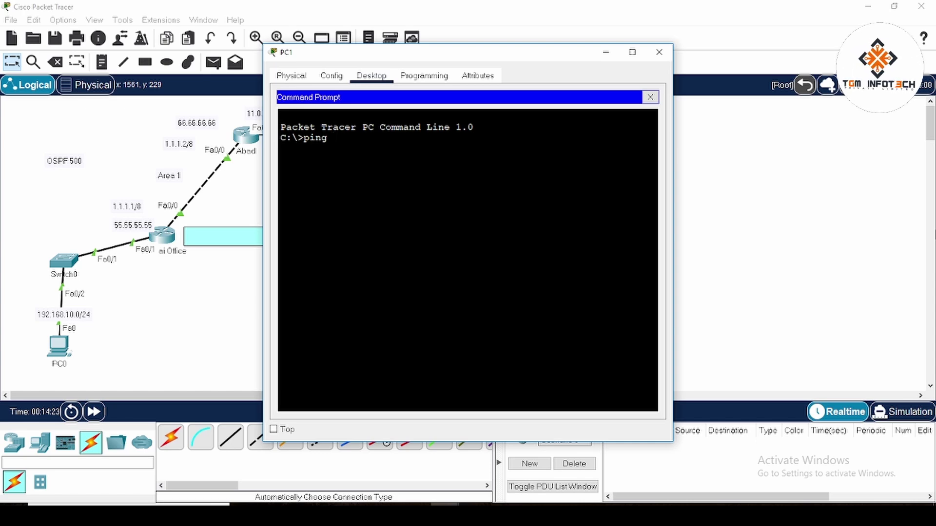
type("1.1.1.1")
key("Return")
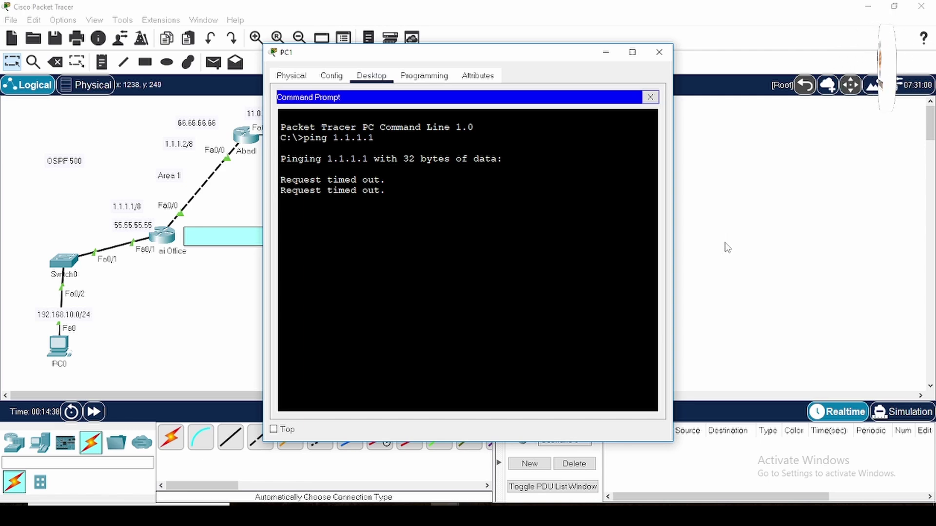
left_click(659, 52)
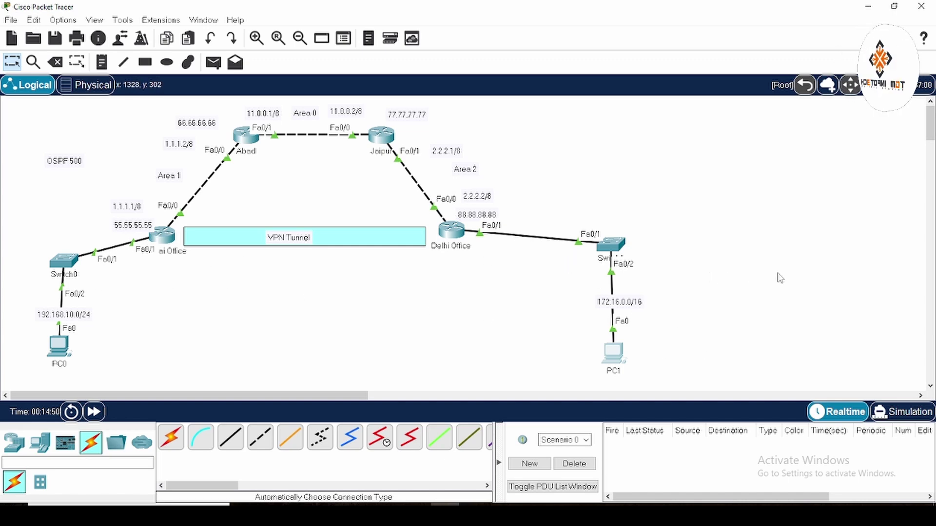
Open the Mumbai Office router's command line, widen its window and enter global configuration mode
left_click(164, 236)
left_click_drag(482, 60, 515, 28)
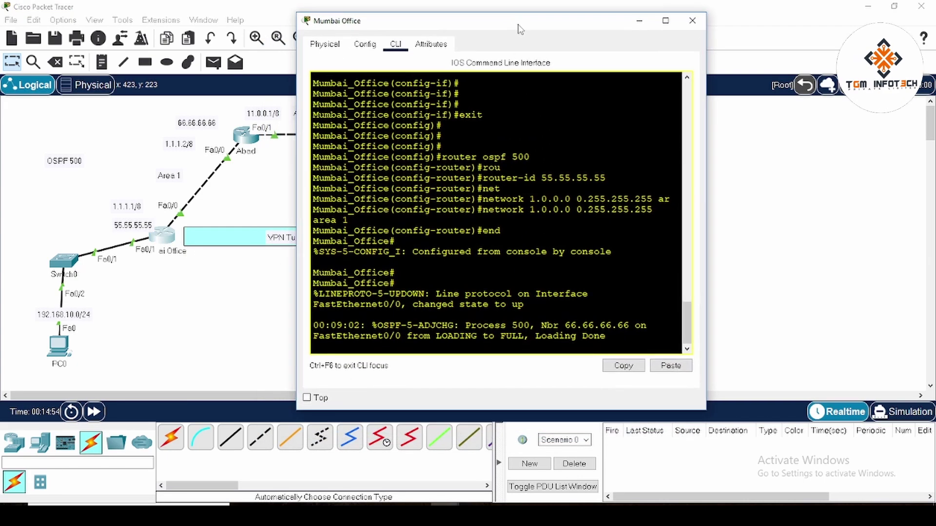
left_click_drag(702, 200, 839, 196)
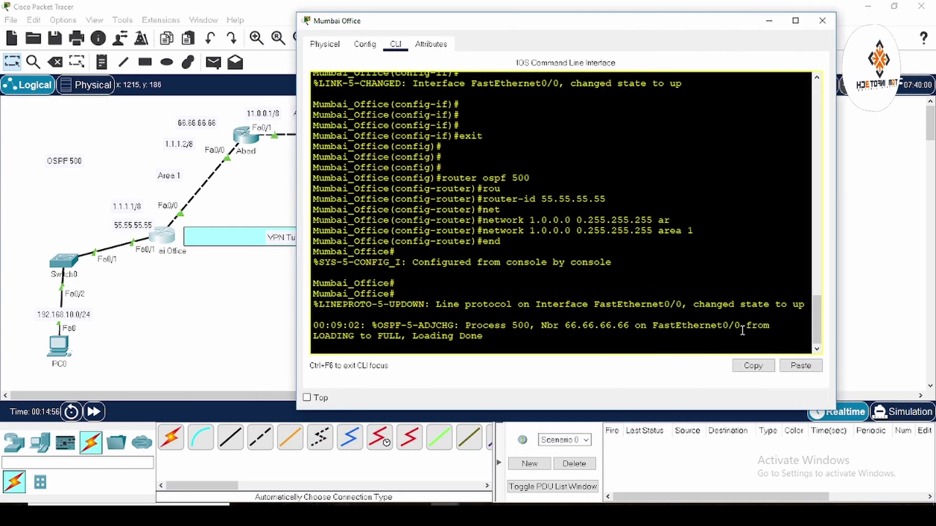
key("Return")
key("Return")
key("Return")
key("Return")
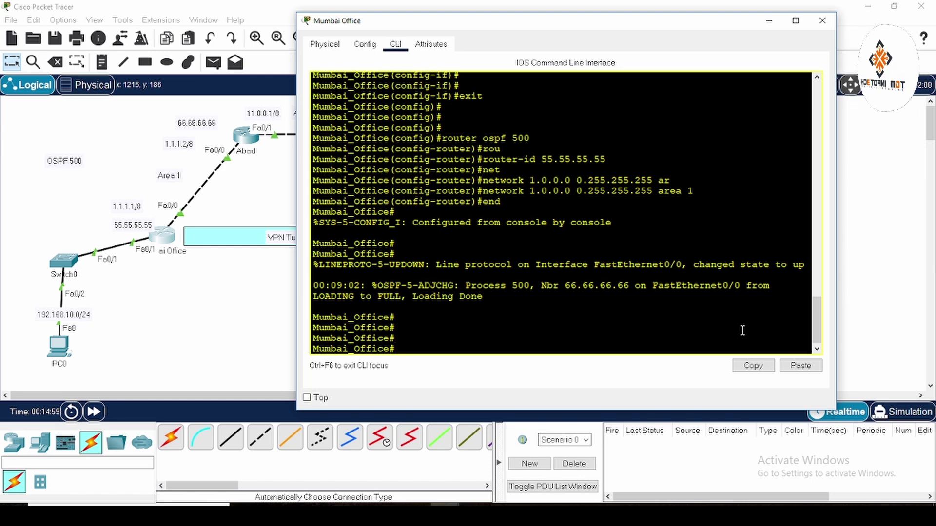
type("conf t")
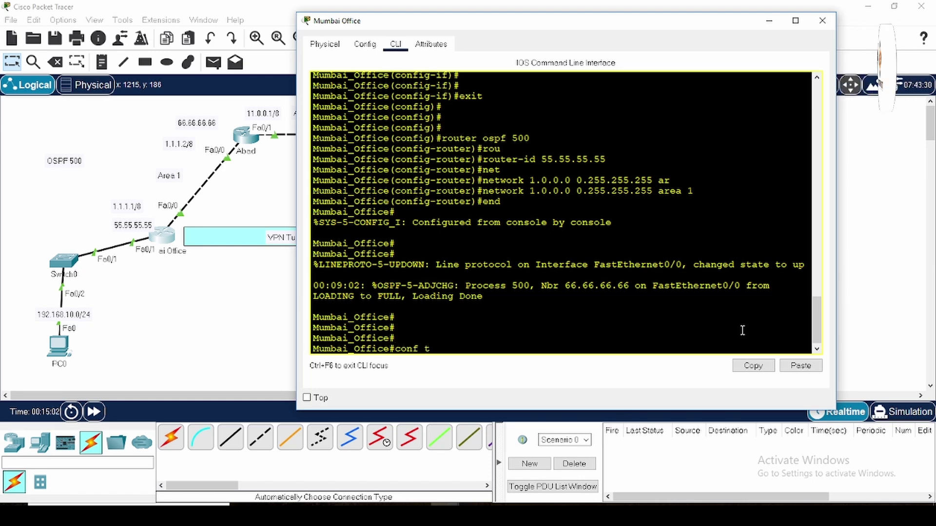
key("Return")
Create interface tunnel 0 on the Mumbai Office router and close the router's window
type("int")
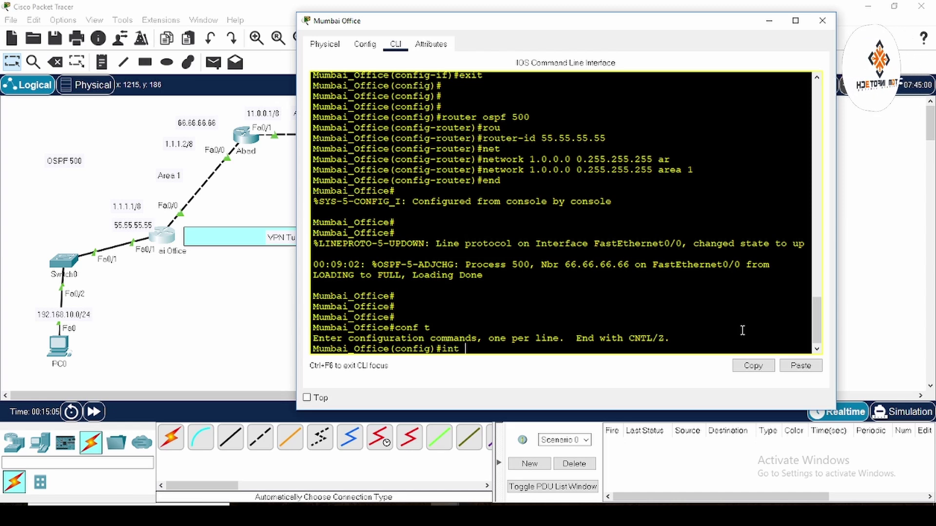
type(" tun")
key("Tab")
type("0")
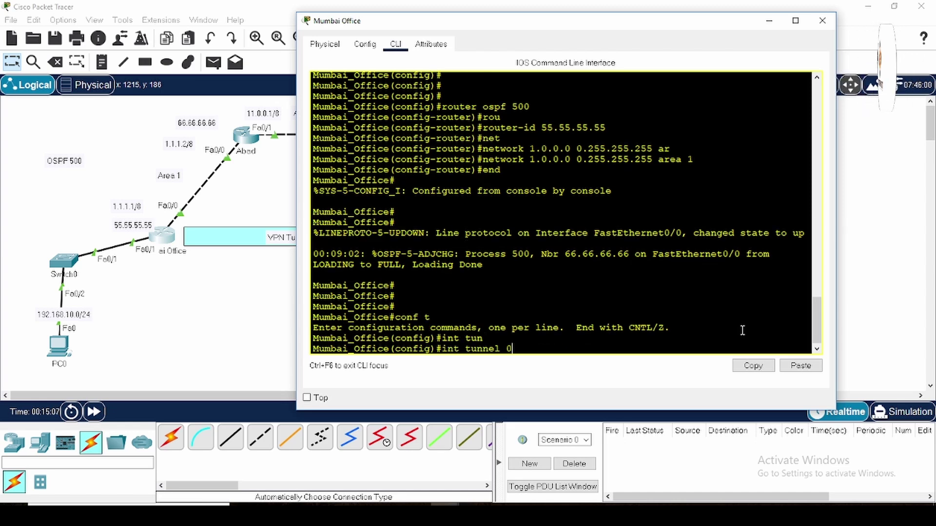
key("Return")
key("Return")
key("Return")
key("Return")
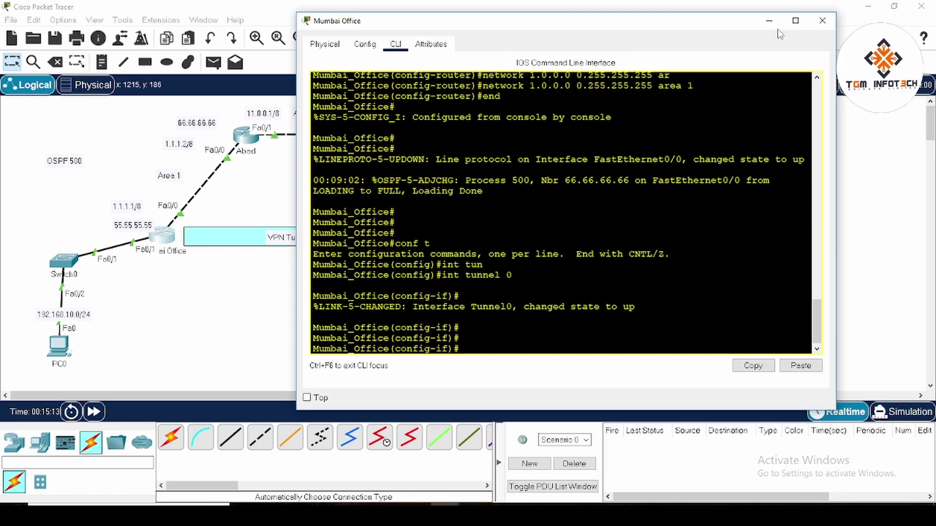
left_click(823, 20)
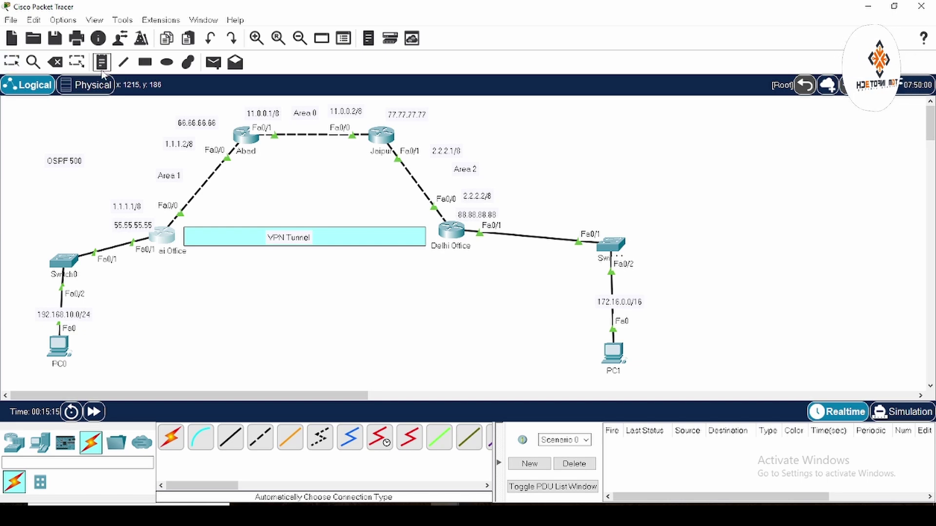
Add a text note reading 10.0.0.0/8 beneath the VPN Tunnel bar
left_click(267, 263)
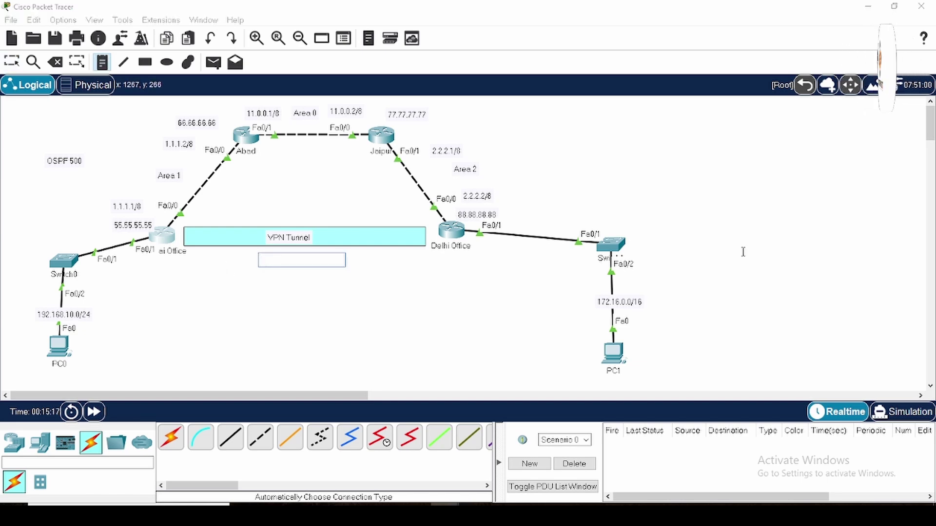
type("192.168")
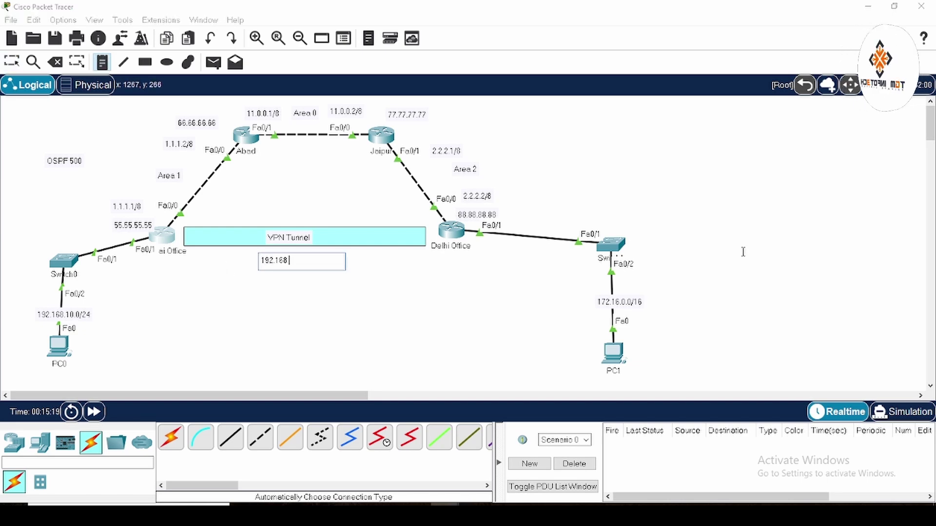
key("BackSpace")
key("BackSpace")
key("BackSpace")
key("BackSpace")
key("BackSpace")
key("BackSpace")
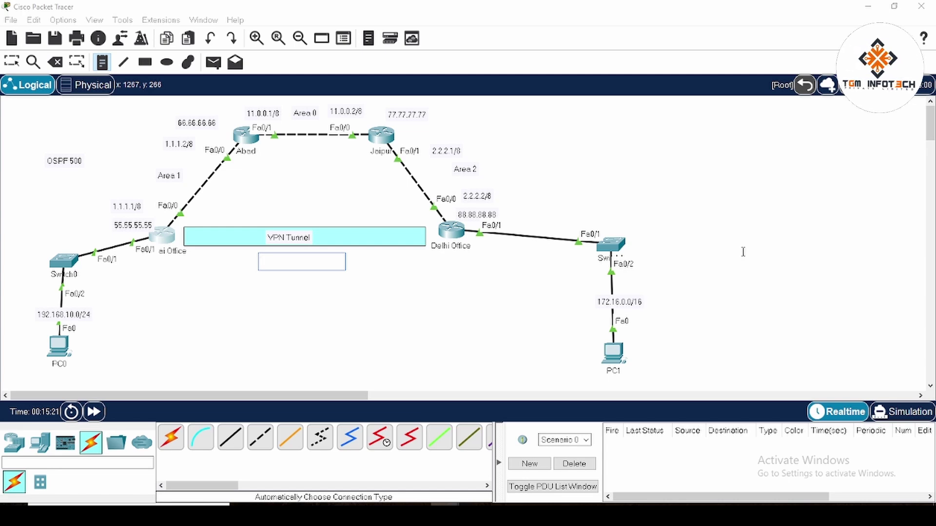
type("10.0.0.0/8")
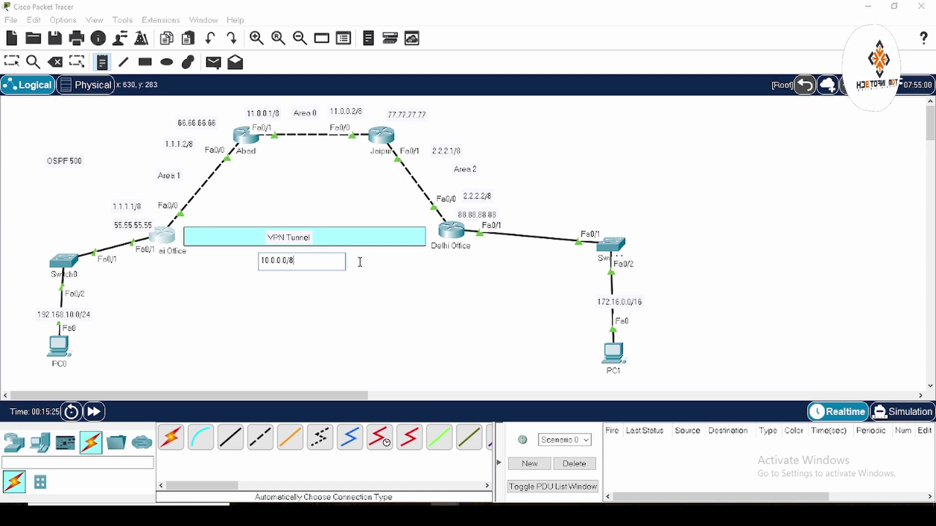
Label the tunnel ends 10.0.0.1/8 below the Mumbai Office router and 10.0.0.2/8 below the Delhi Office router
left_click(148, 261)
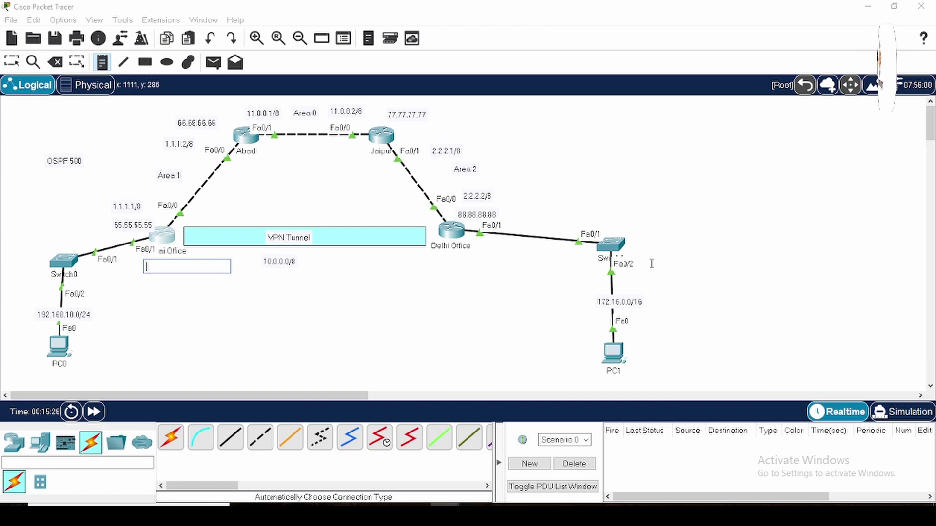
type("10.0.0.1/8")
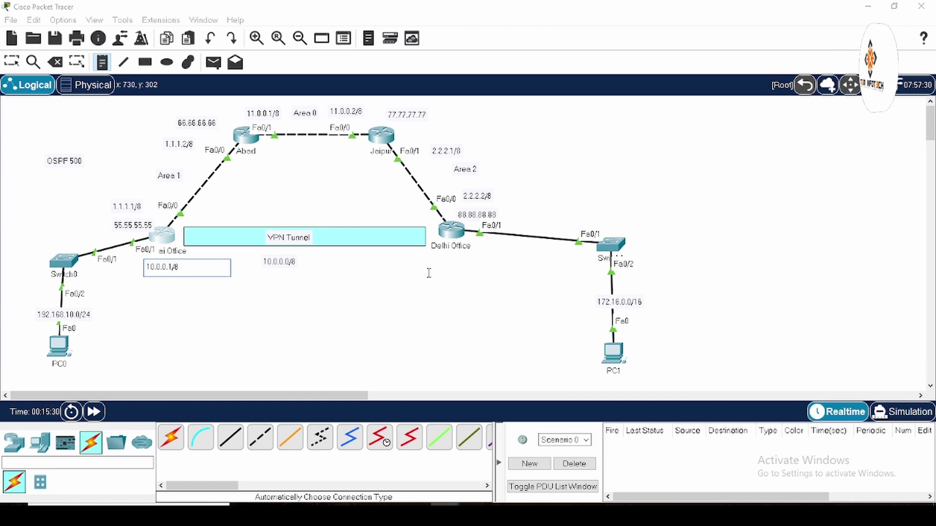
left_click(396, 260)
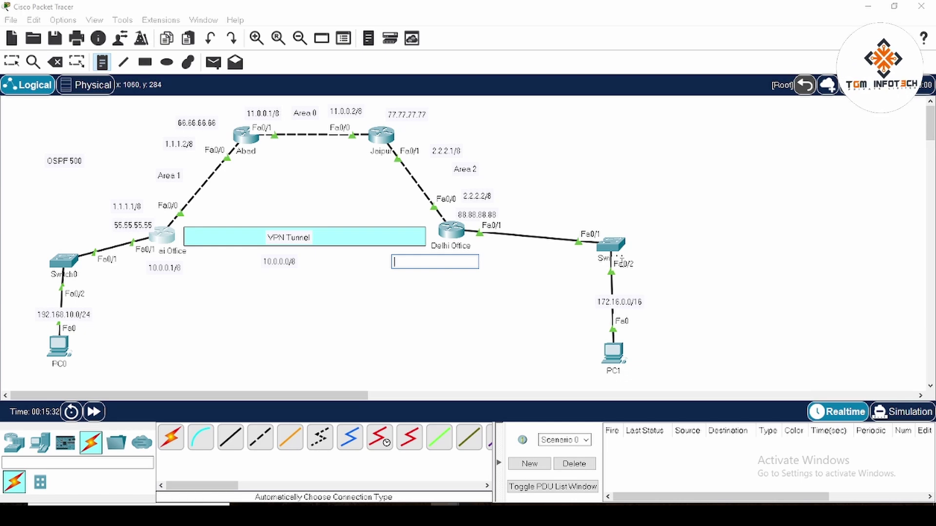
type("10.0.0.2")
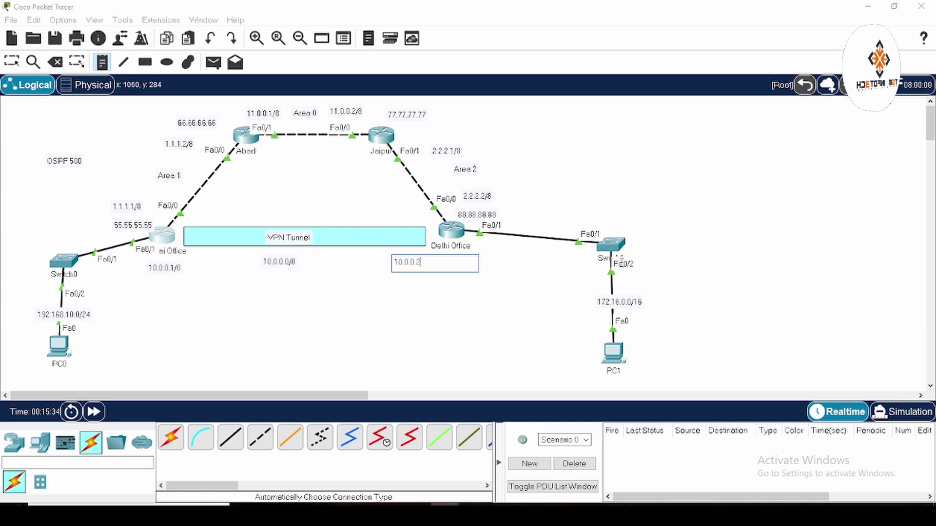
type("/8")
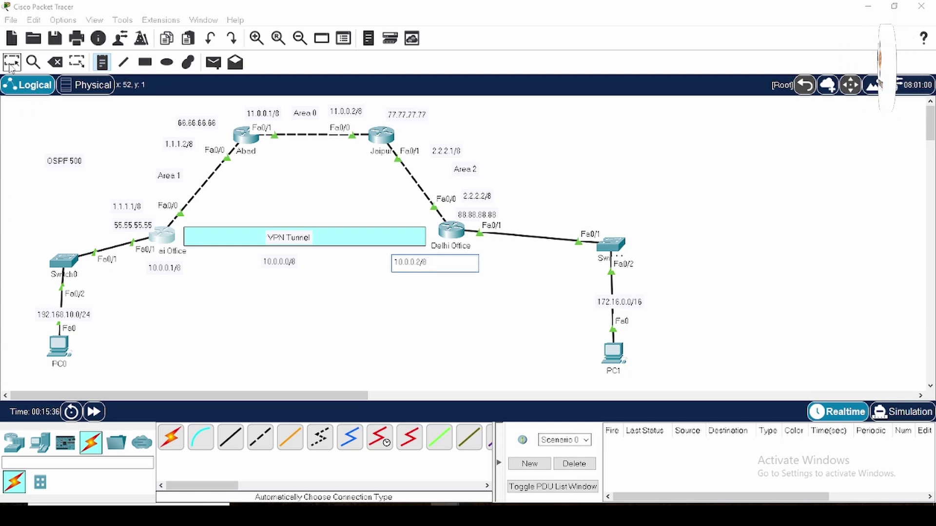
left_click(12, 65)
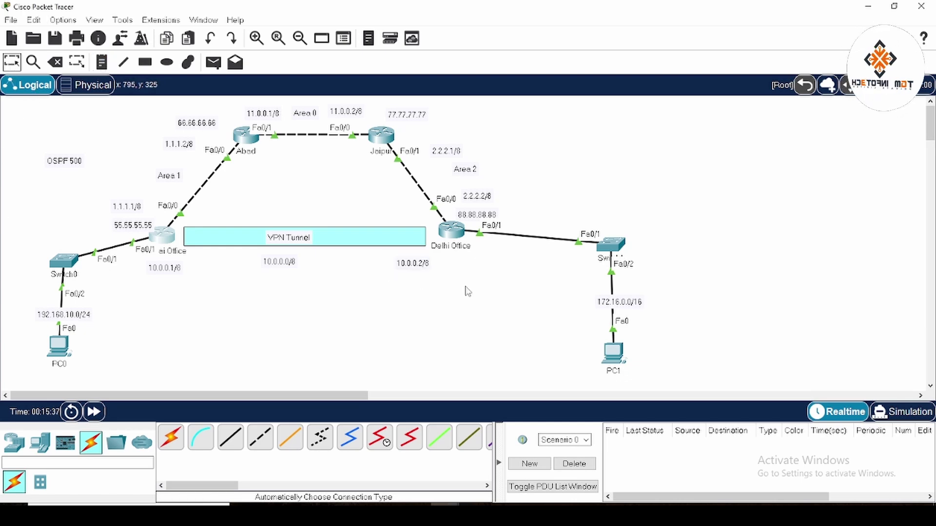
Reopen the Mumbai Office router and assign tunnel 0 the IP address 10.0.0.1 with mask 255.0.0.0
left_click(166, 237)
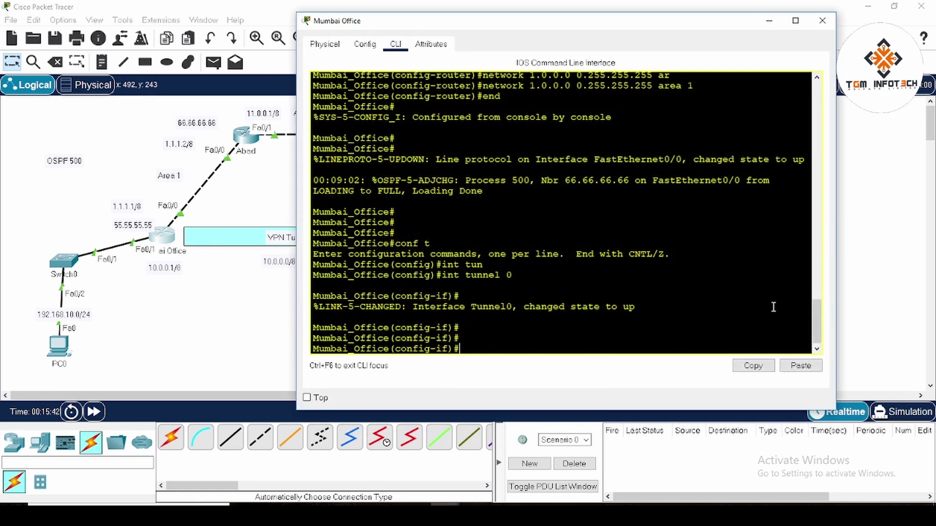
type("ip add")
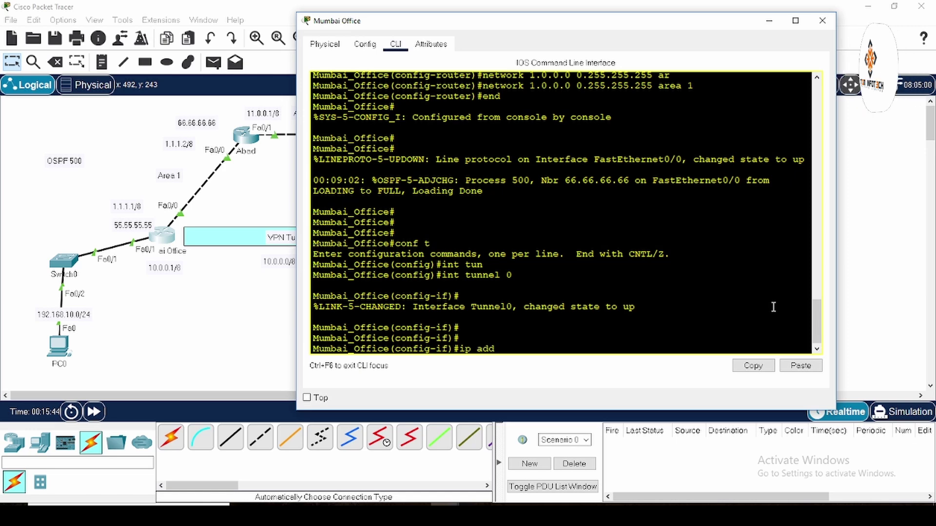
key("Tab")
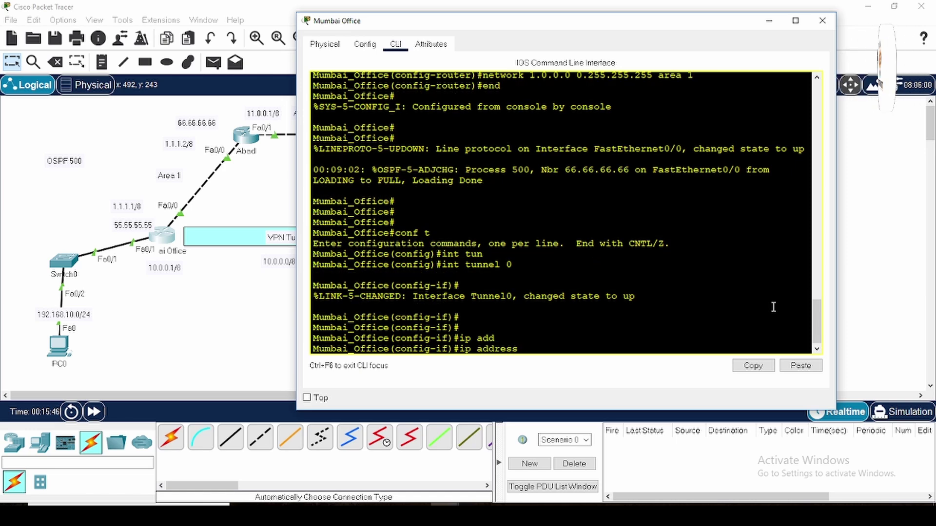
type("10.0.0.1")
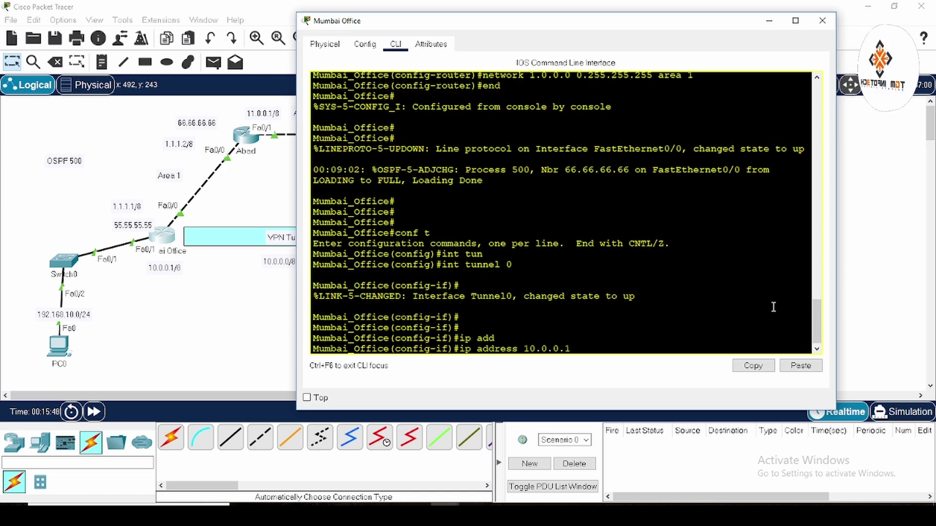
type(" 255.")
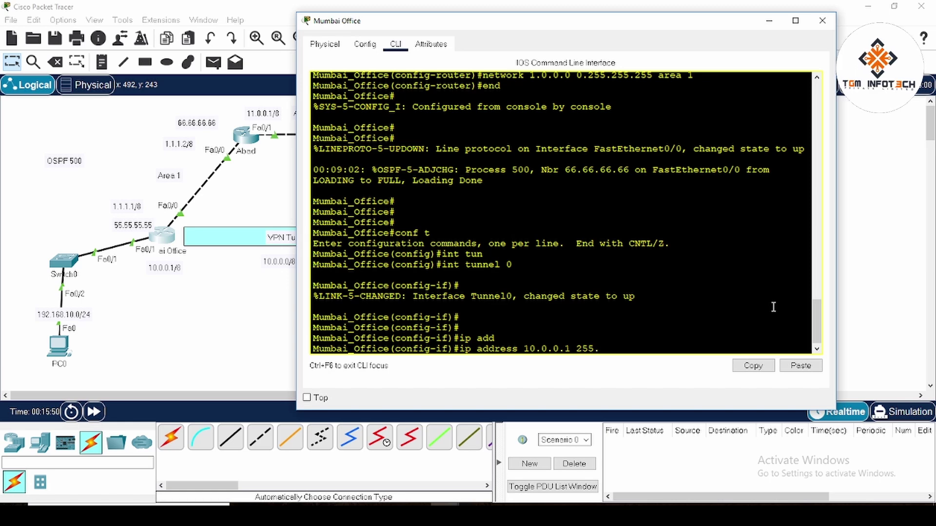
type("0.0.0")
key("Return")
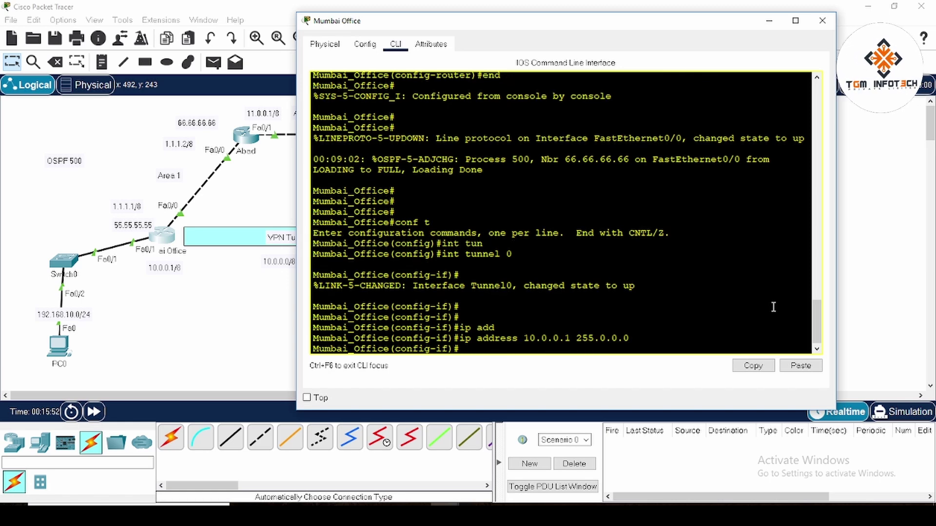
Enable the Mumbai Office router's tunnel interface with no shutdown
type("no ")
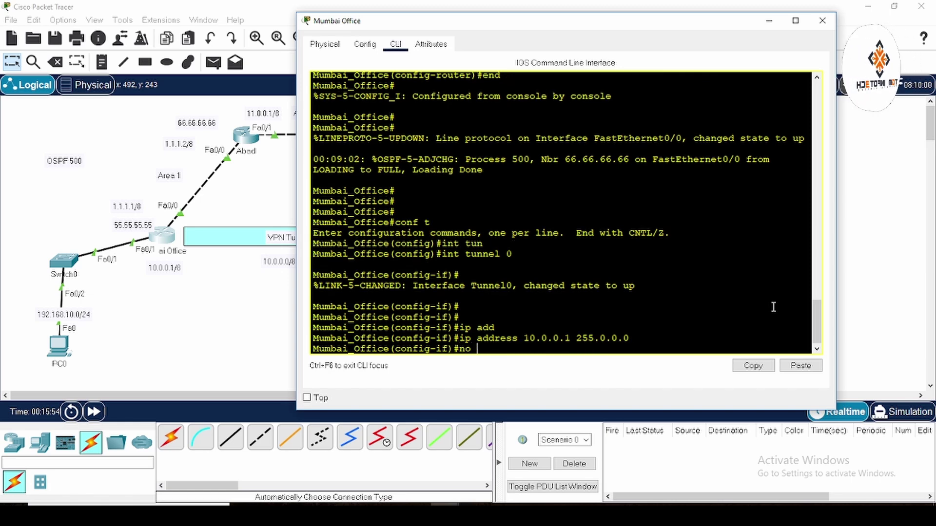
type("ah")
key("Tab")
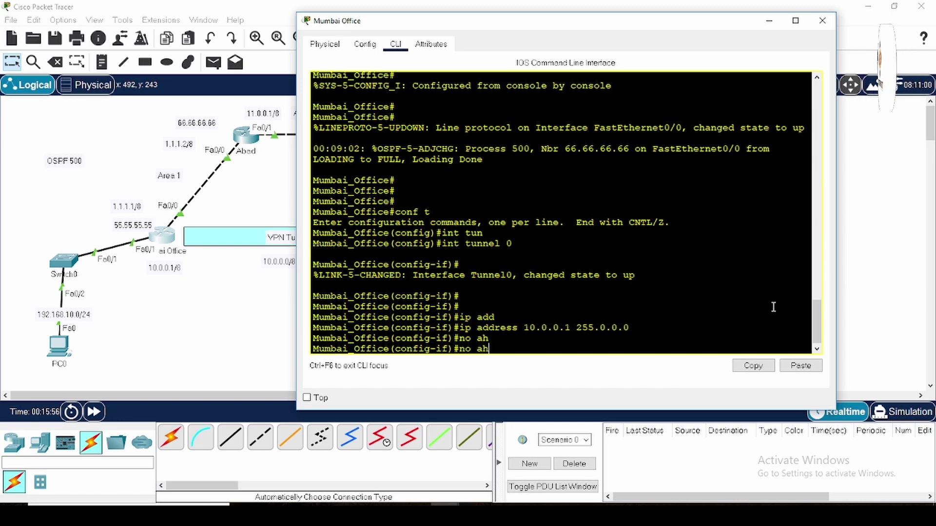
key("BackSpace")
type("sh")
key("Tab")
key("Return")
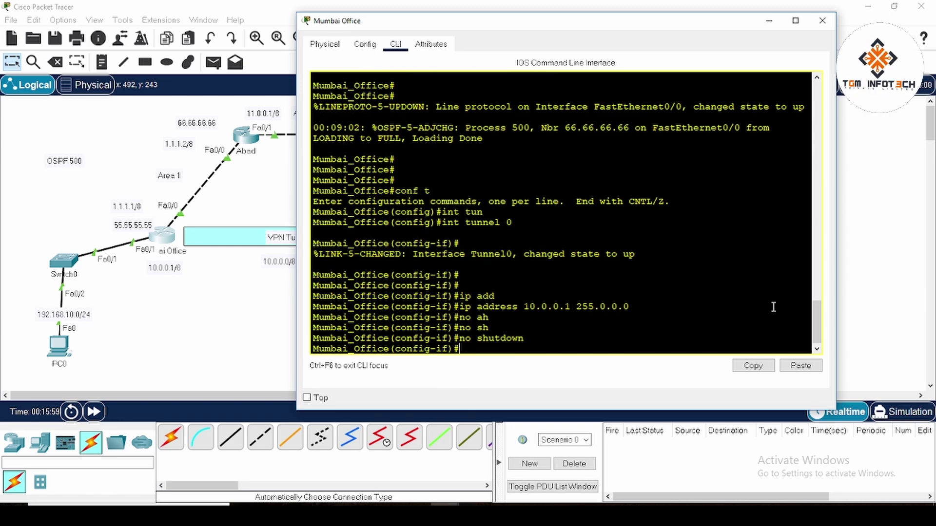
Set the source of the Mumbai Office router's tunnel to interface f0/0
type("tun")
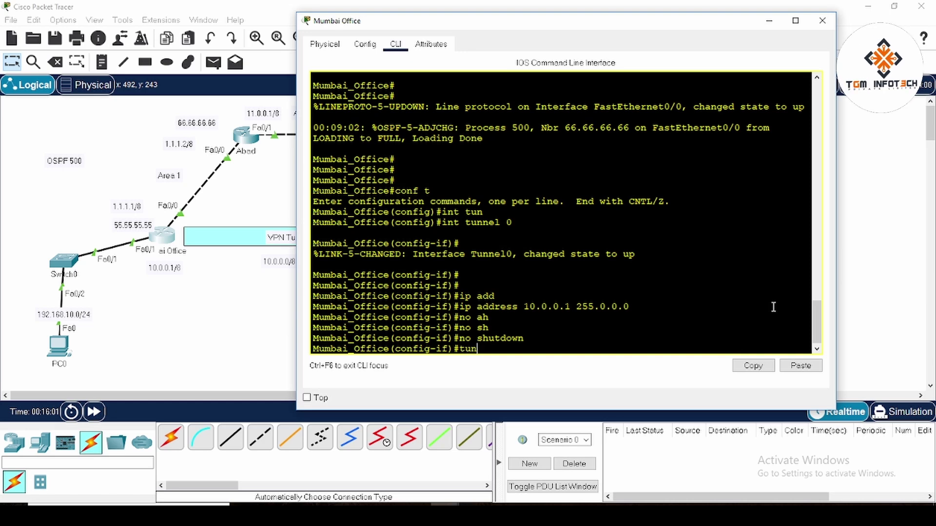
key("Tab")
type("sou")
key("Tab")
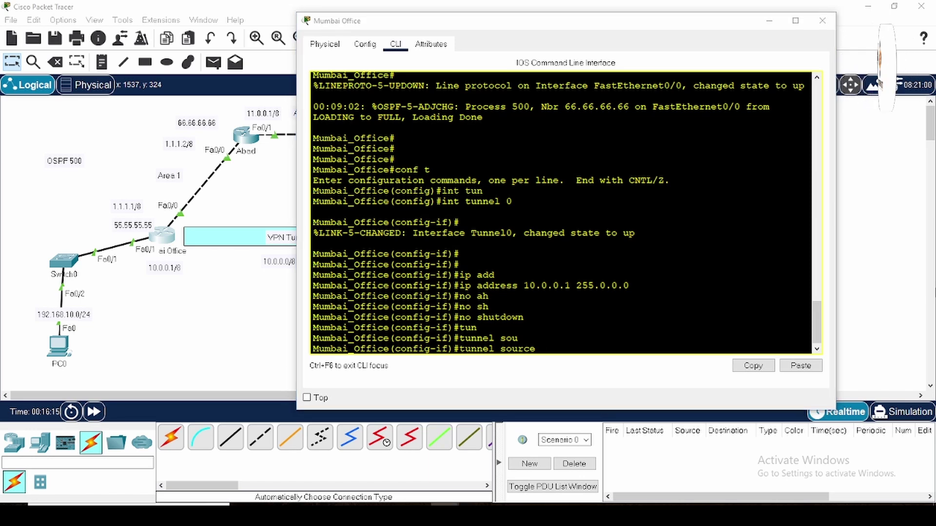
left_click(621, 349)
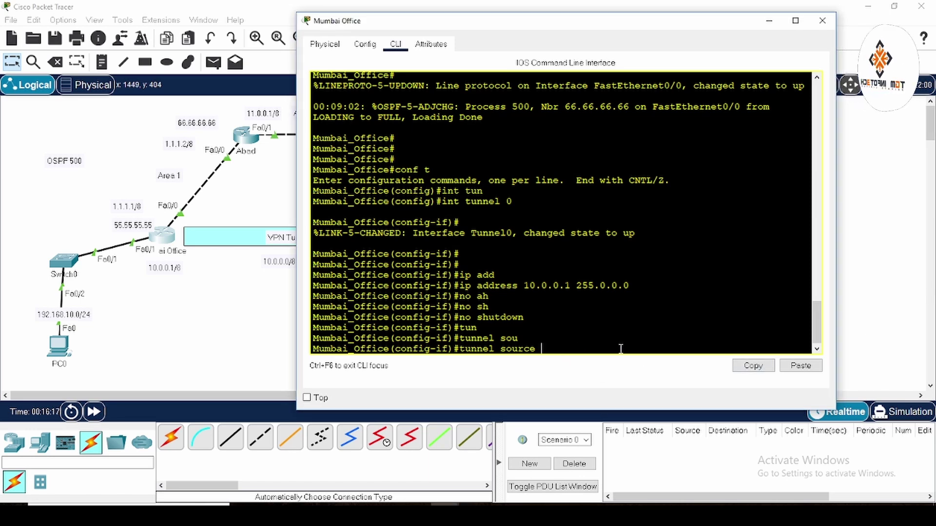
type("f0/")
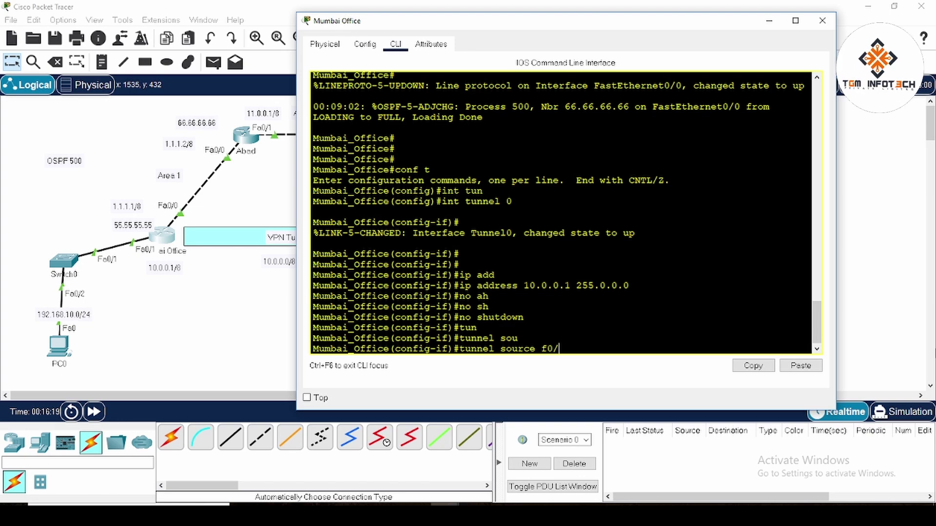
type("0")
key("Return")
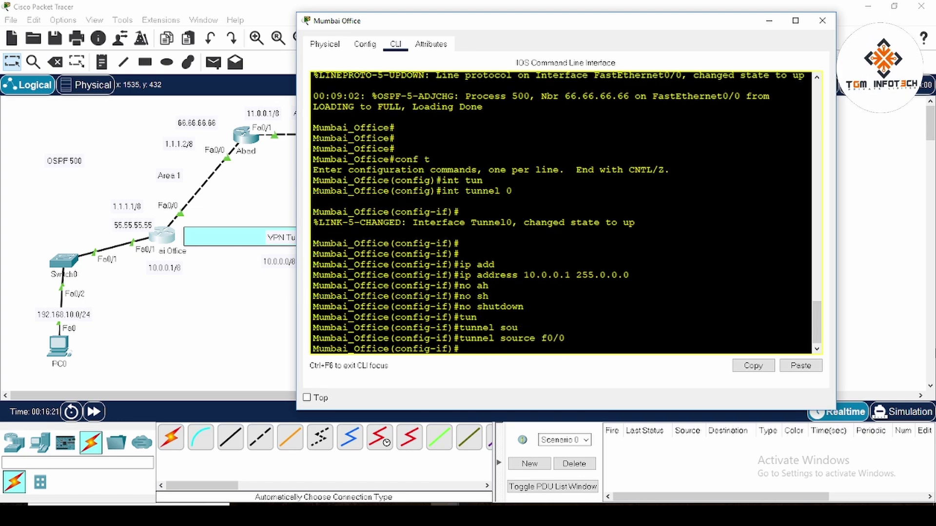
Set the destination of the Mumbai Office router's tunnel to 2.2.2.2
type("tun")
key("Tab")
type("des")
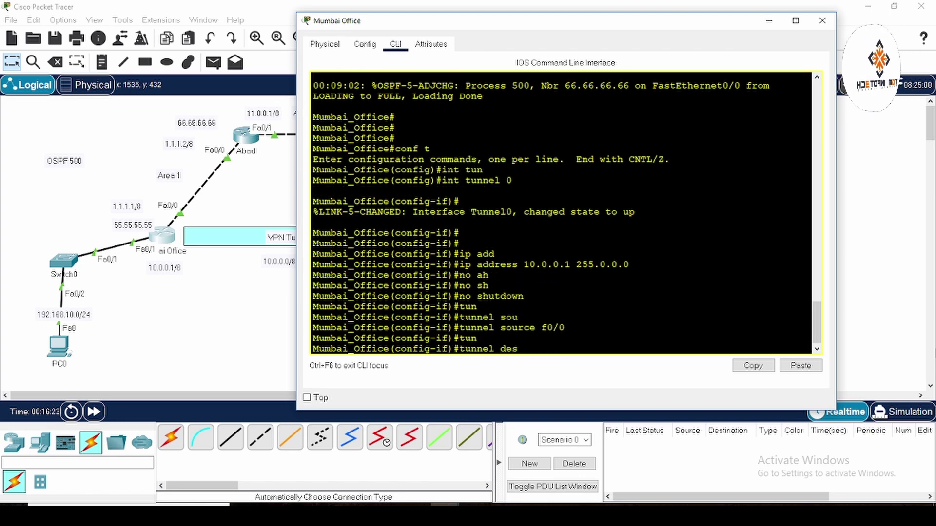
key("Tab")
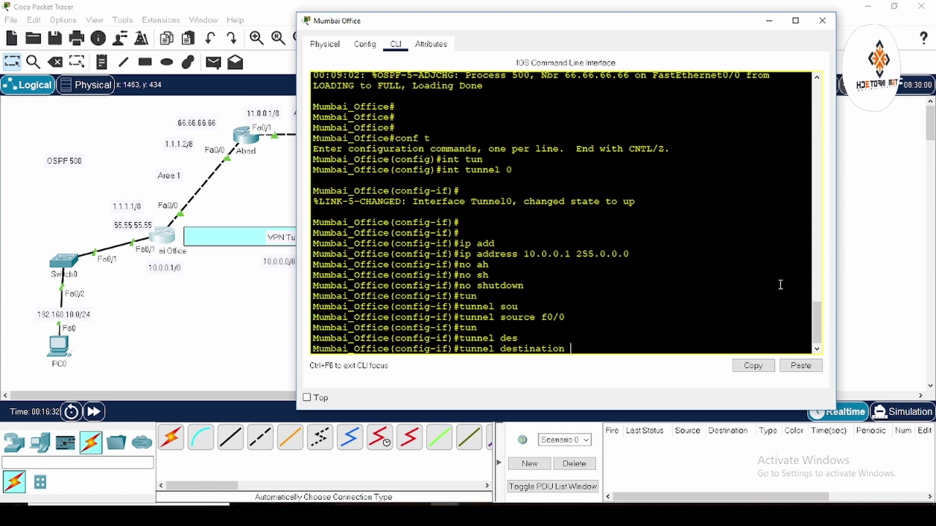
type("2.2.2.")
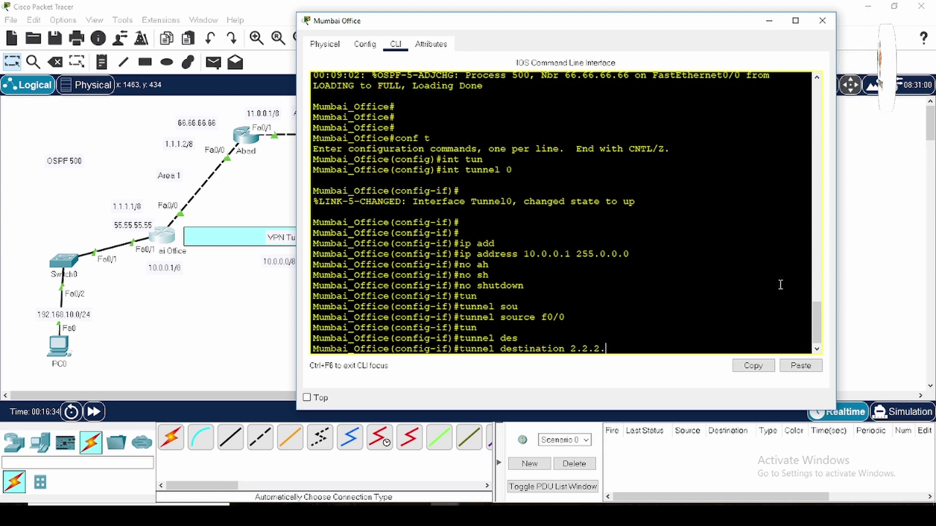
type("2")
key("Return")
key("Return")
key("Return")
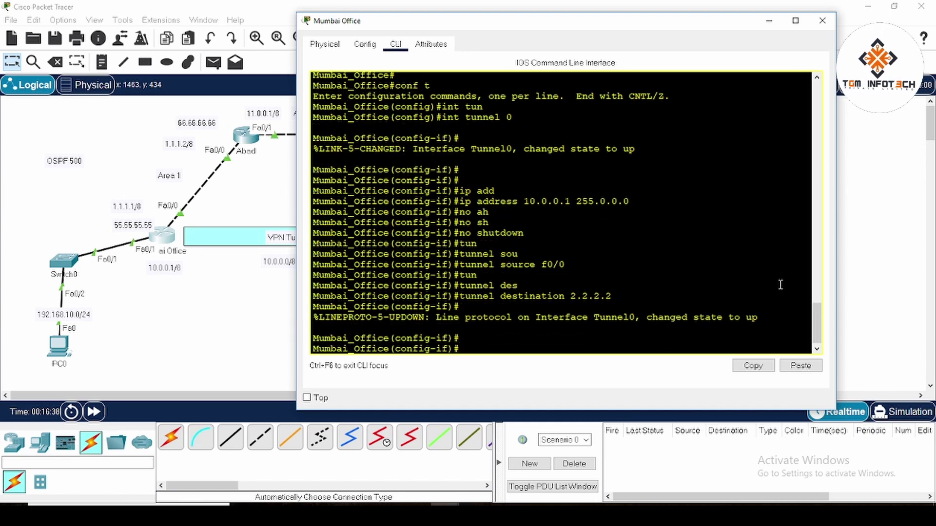
Set the Mumbai Office router's tunnel mode to gre ip
type("tun")
key("Tab")
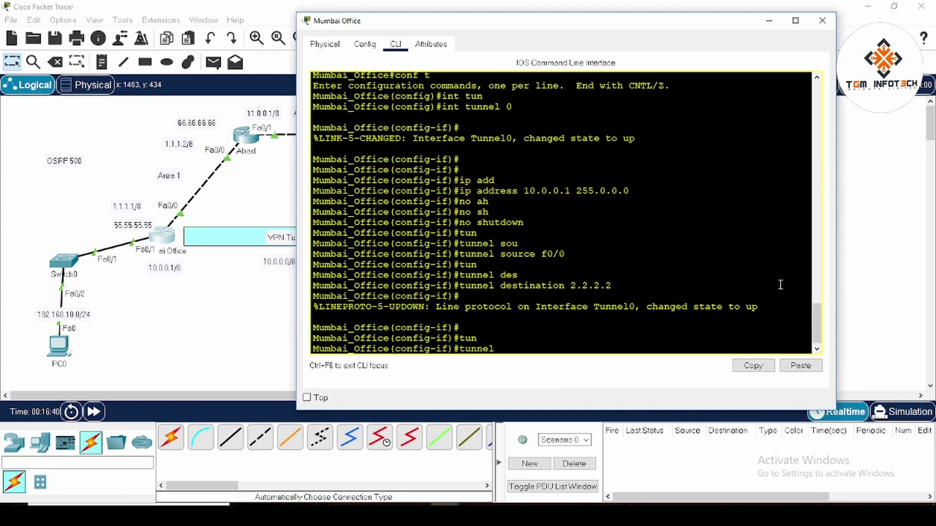
type("mo")
key("Tab")
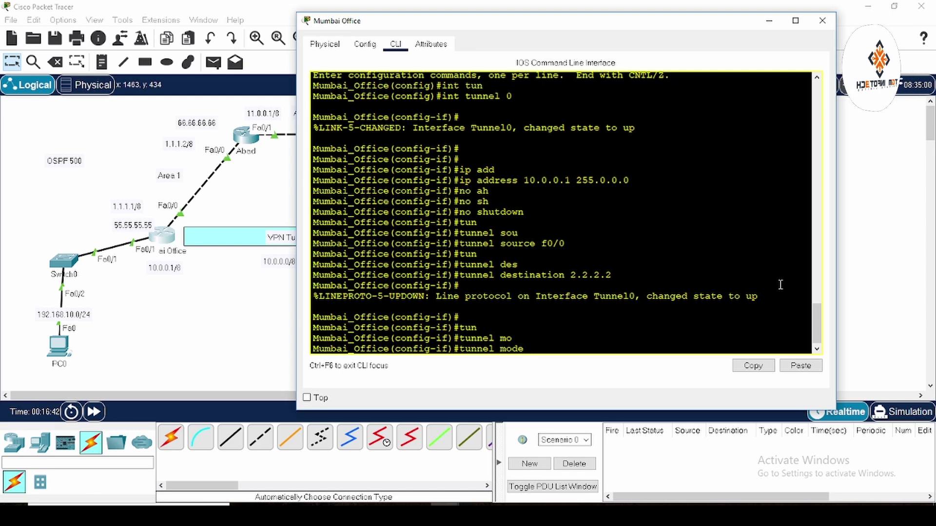
type("gr")
key("Tab")
type("ip")
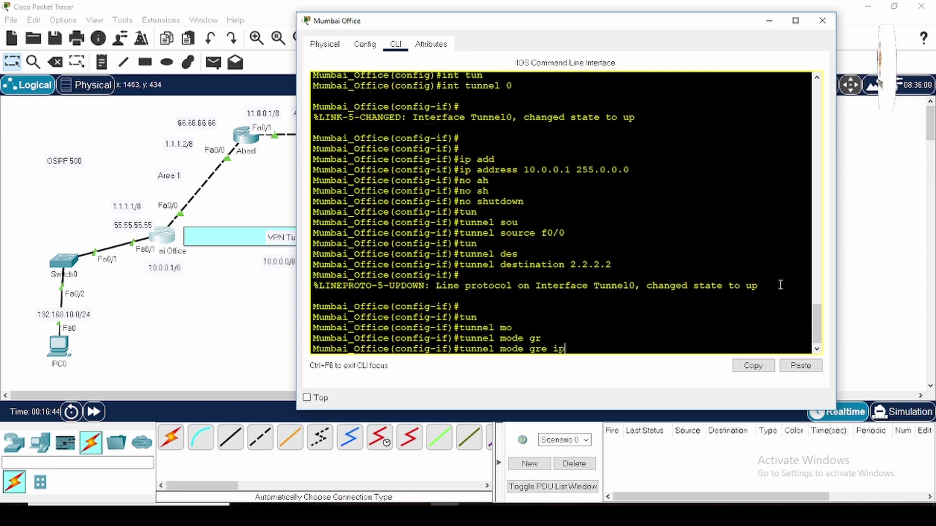
key("Return")
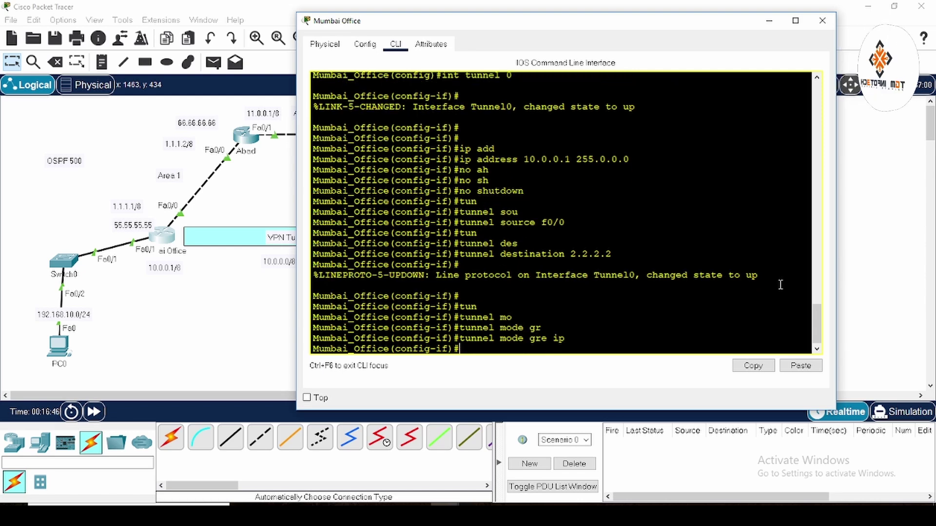
End configuration mode on the Mumbai Office router and close its window
type("end")
key("Return")
key("Return")
key("Return")
key("Return")
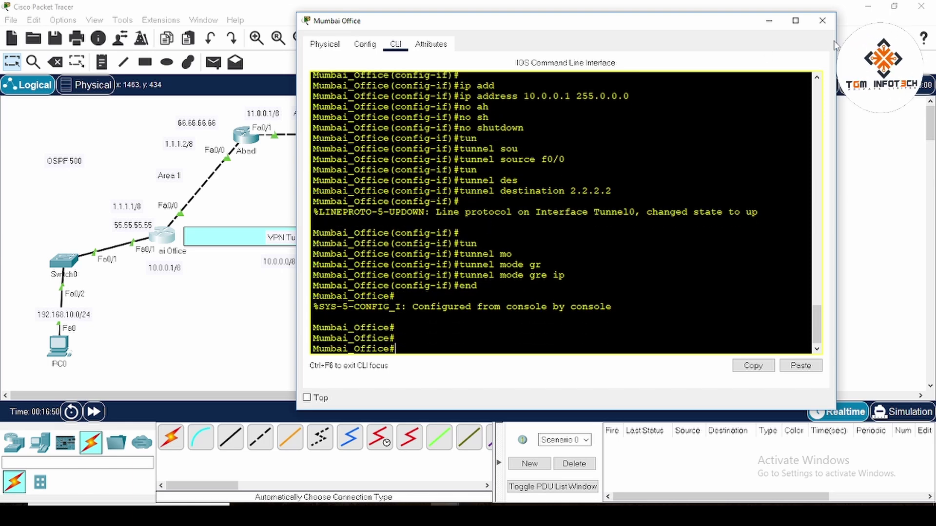
left_click(823, 21)
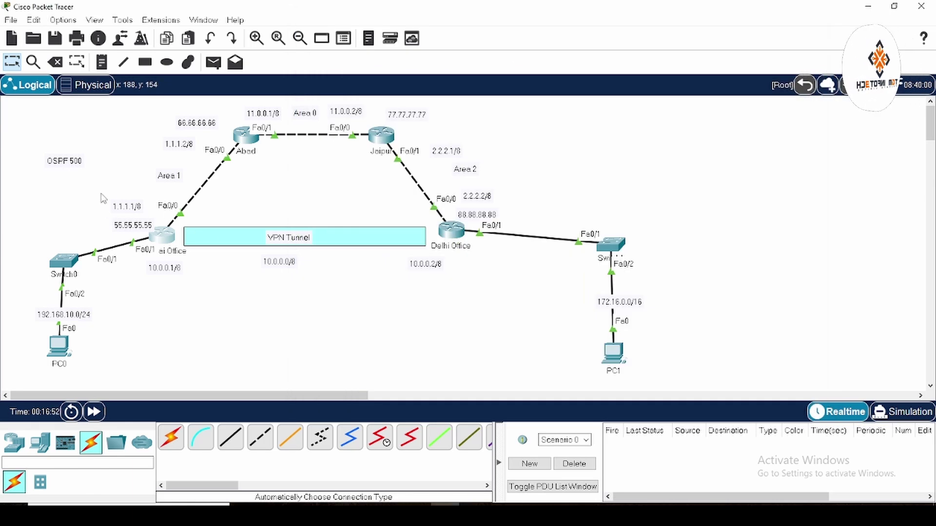
Open the Delhi Office router's command line and ping the Mumbai Office tunnel address 10.0.0.1
left_click(451, 231)
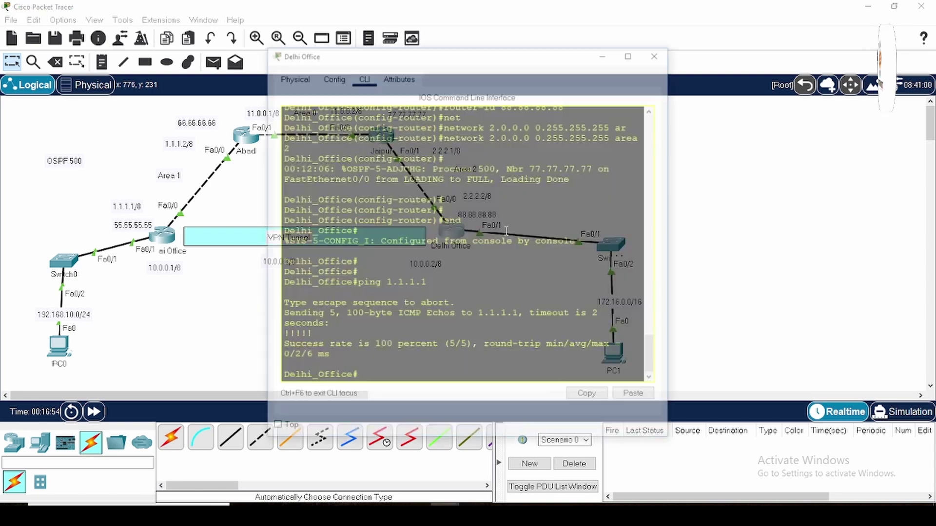
left_click_drag(475, 55, 686, 28)
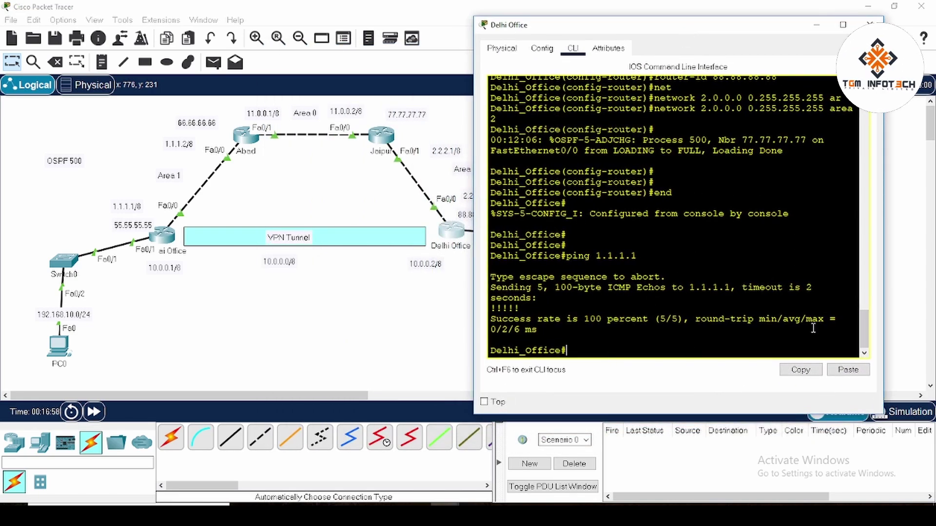
type("ping")
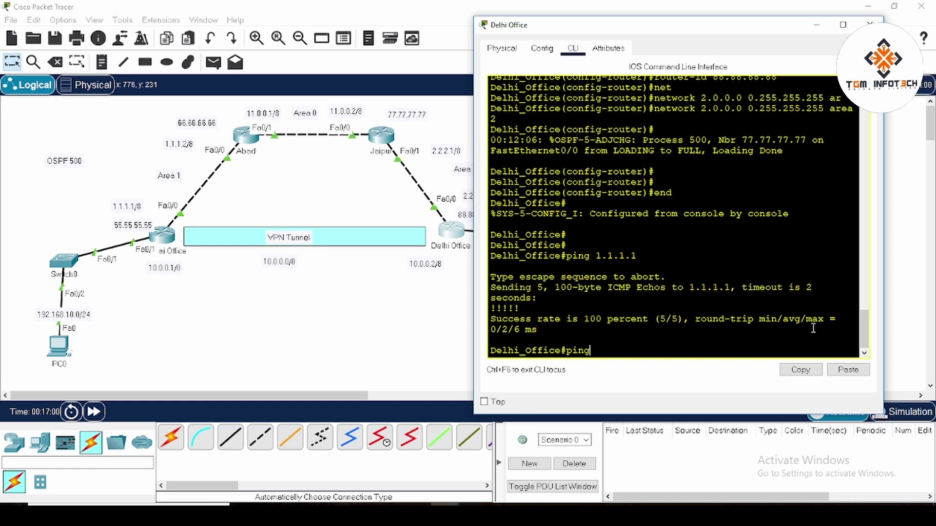
type(" 1")
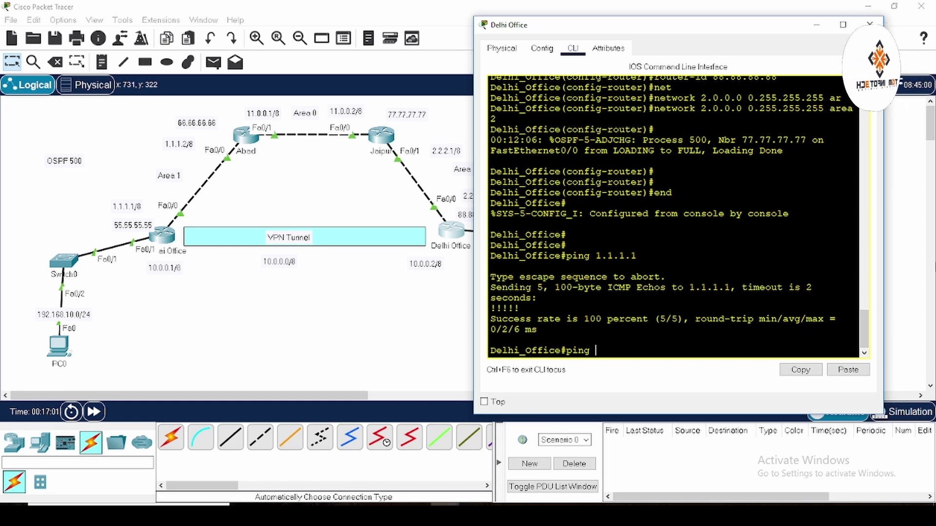
type("0.0.0.1")
key("Return")
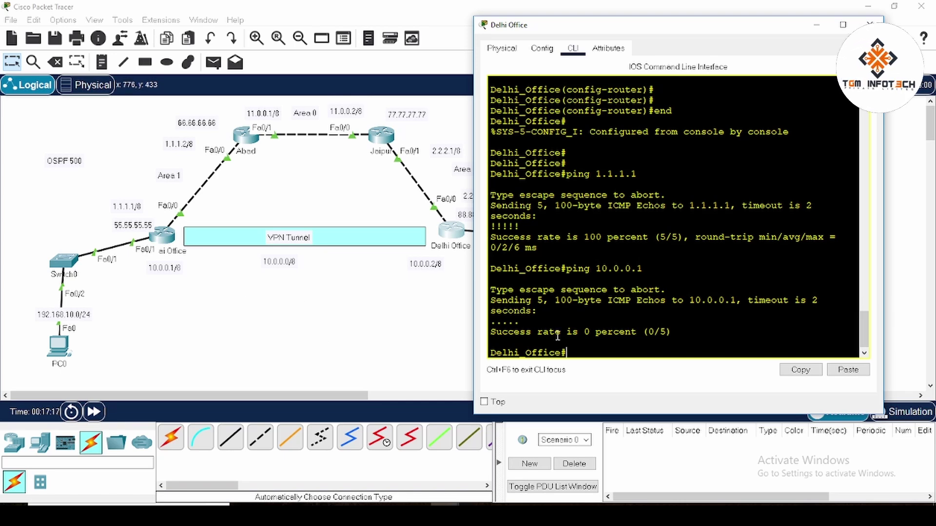
double_click(595, 332)
left_click(602, 353)
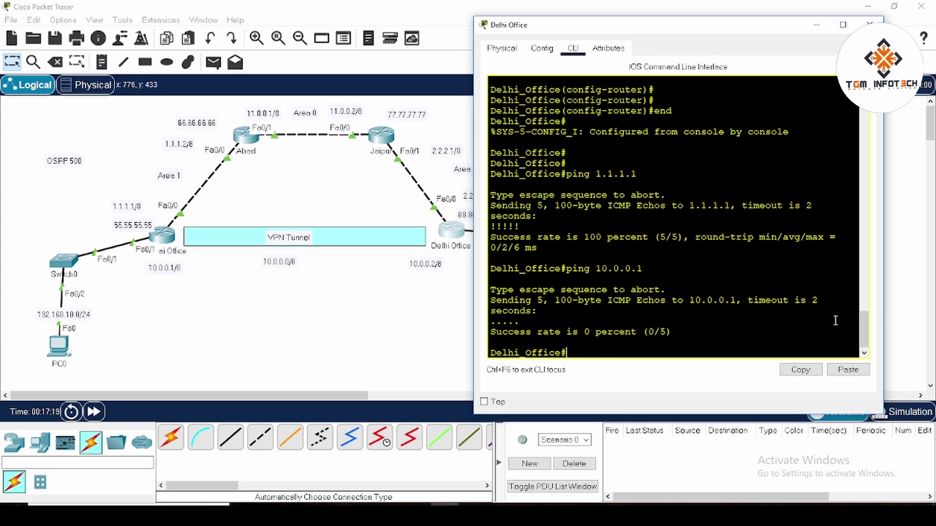
Enter global configuration mode on the Delhi Office router and create interface tunnel 0
type("conf t")
key("Return")
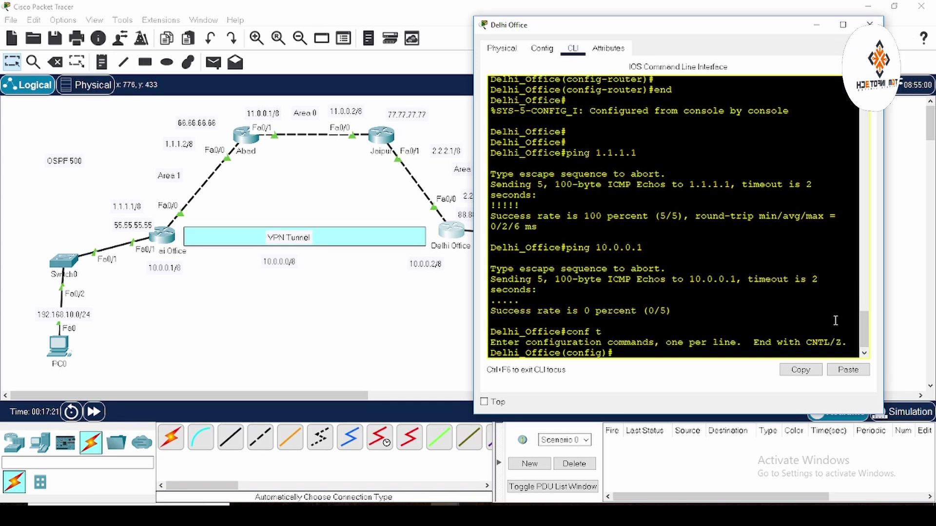
type("int tun")
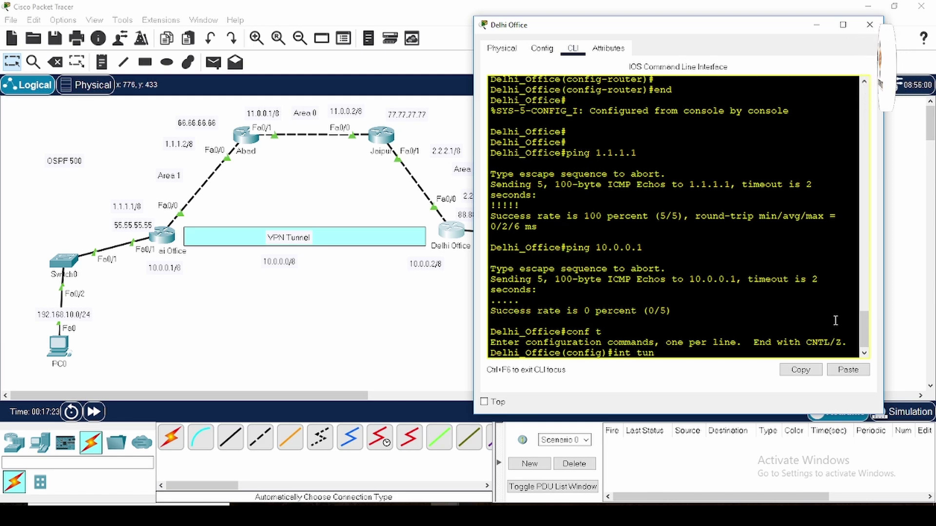
key("Tab")
type("0")
key("Return")
key("Return")
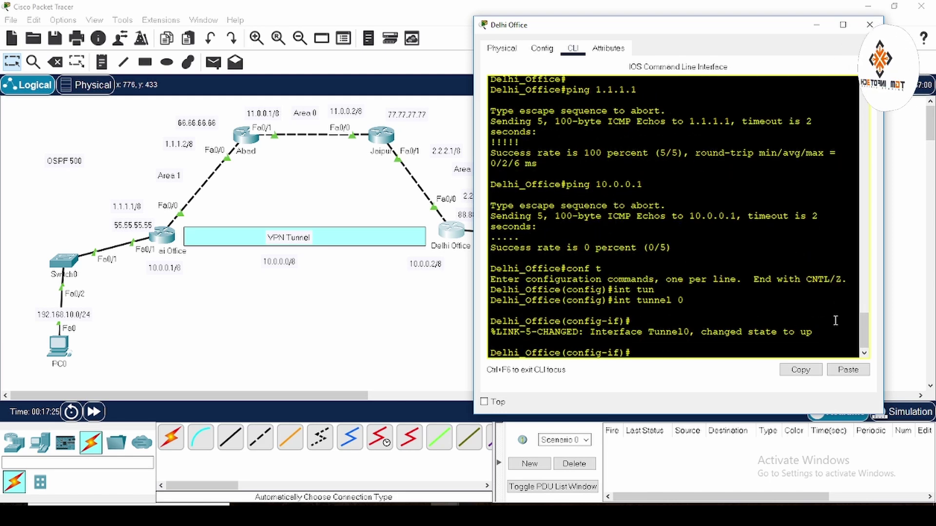
Assign IP address 10.0.0.2 with mask 255.0.0.0 to the Delhi Office router's tunnel interface
type("ip add")
key("Tab")
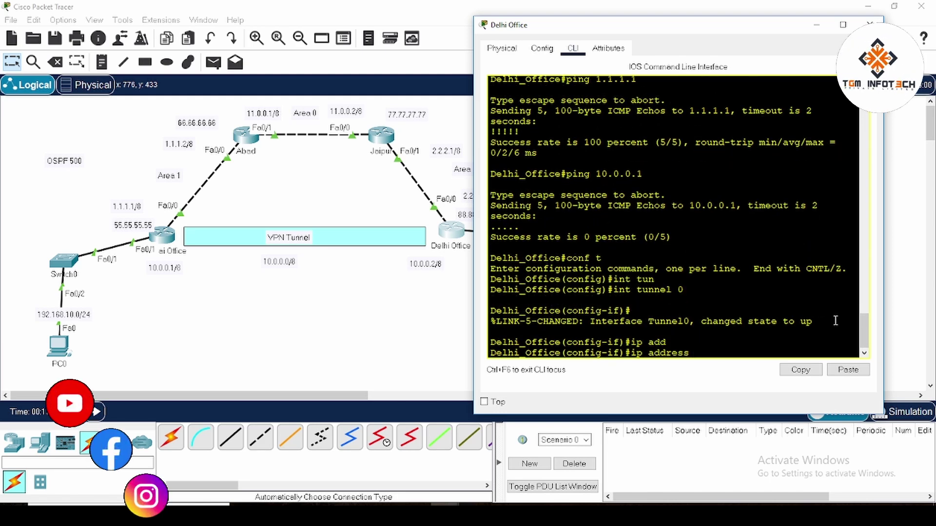
type("10.0.0.")
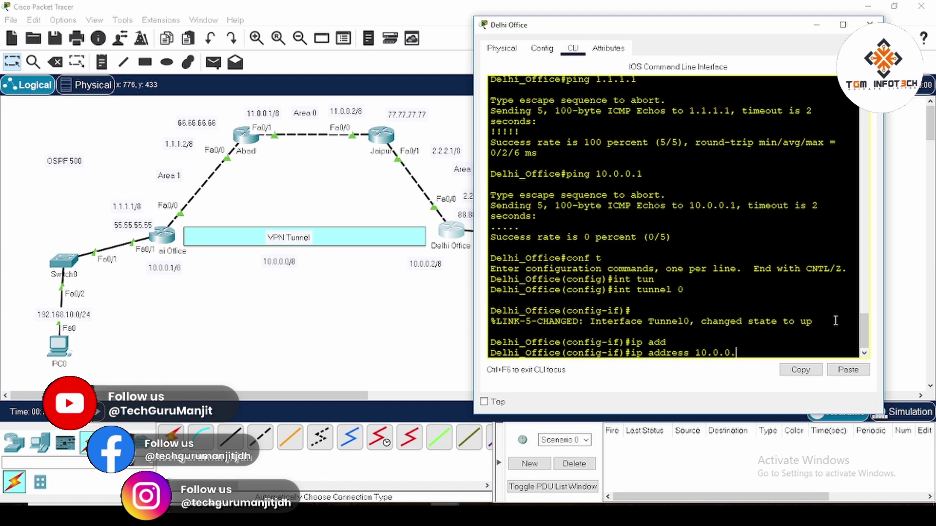
type("2 255.")
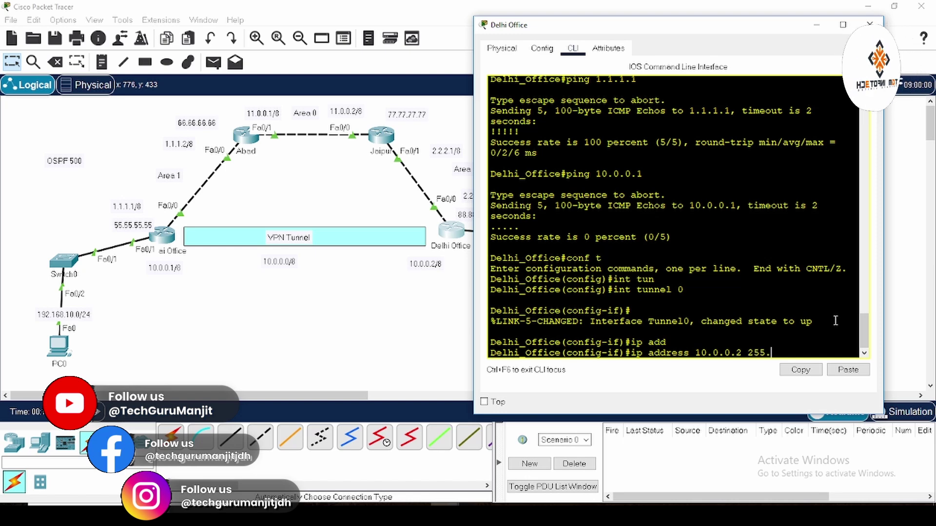
type("0.0.0")
key("Return")
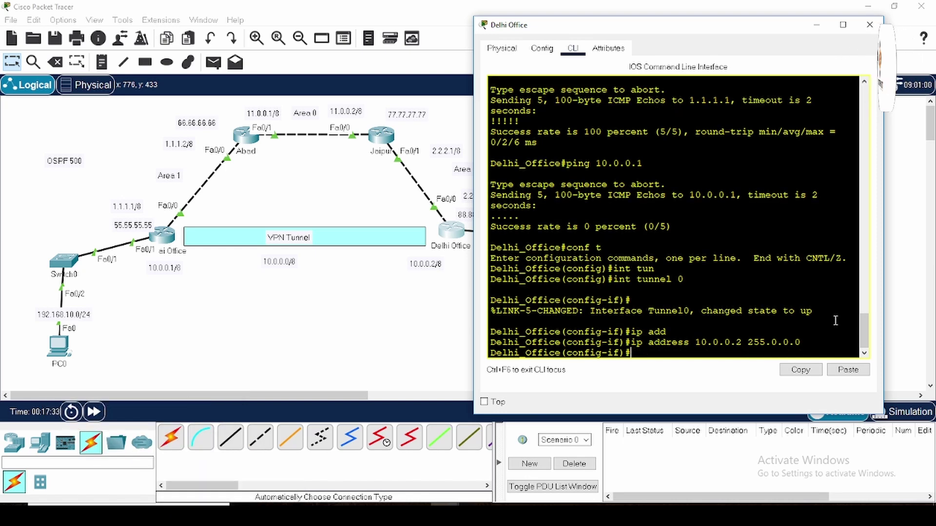
Enable the Delhi Office router's tunnel interface with no shutdown
type("no sh")
key("Tab")
key("Return")
key("Return")
key("Return")
key("Return")
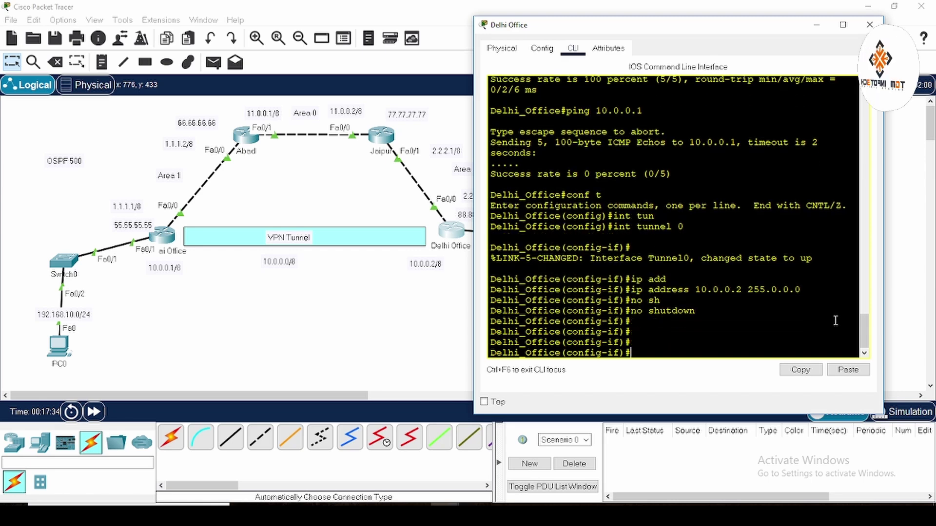
Set the source of the Delhi Office router's tunnel to interface f0/0
type("tun")
key("Tab")
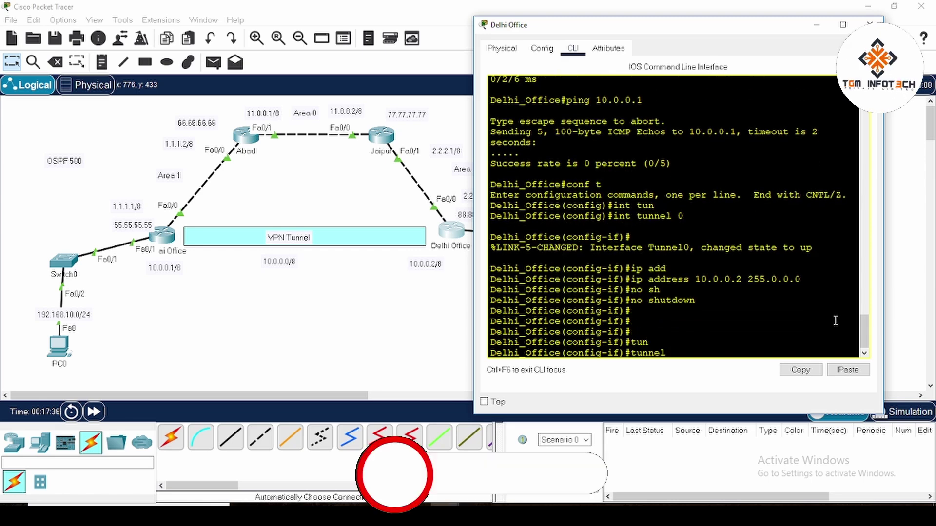
type("sou")
key("Tab")
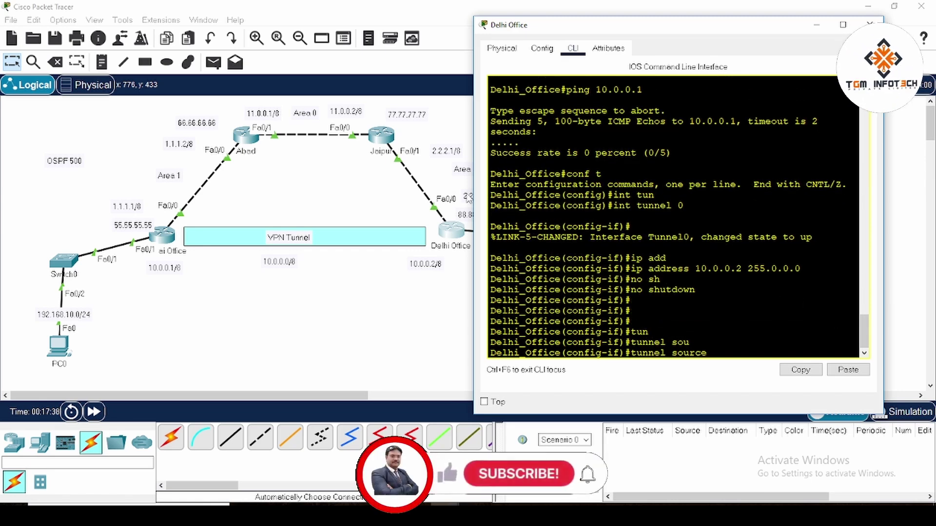
type("f0/0")
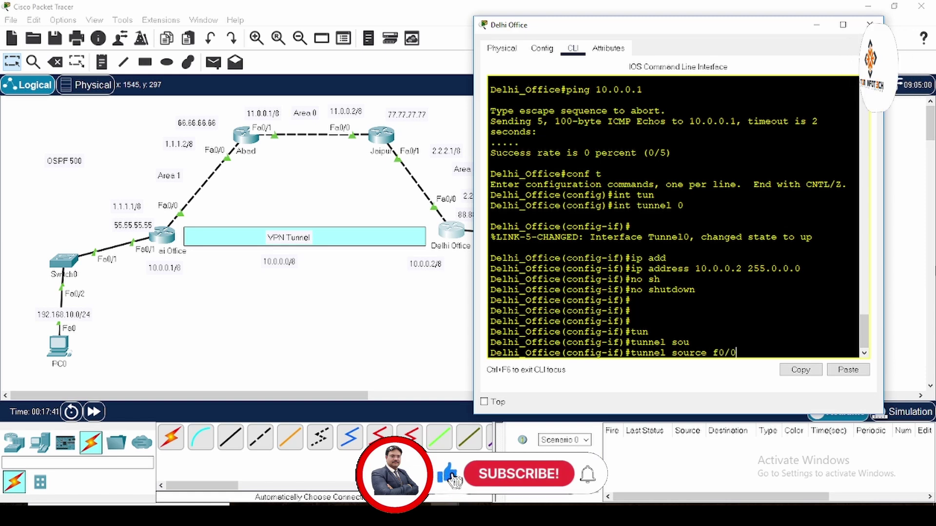
key("Return")
Set the destination of the Delhi Office router's tunnel to 1.1.1.1
type("trun")
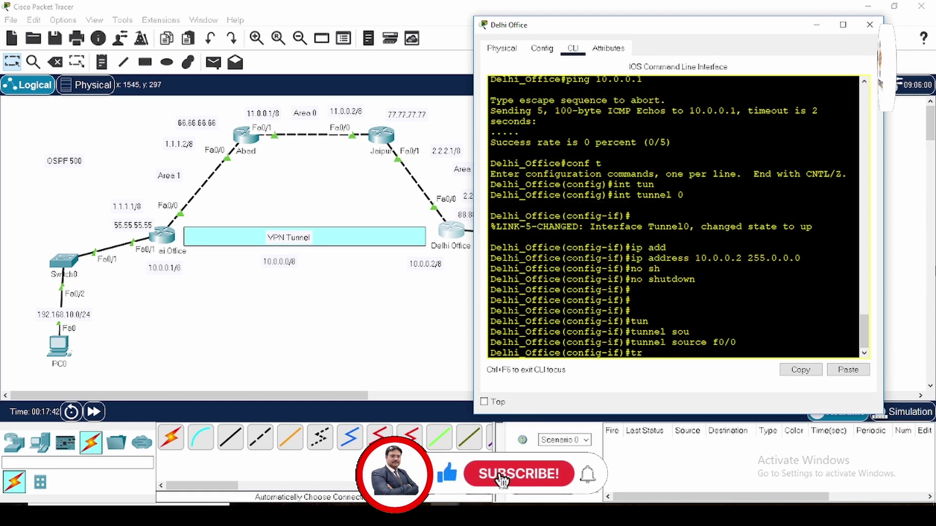
key("Tab")
key("BackSpace")
key("BackSpace")
key("BackSpace")
type("un")
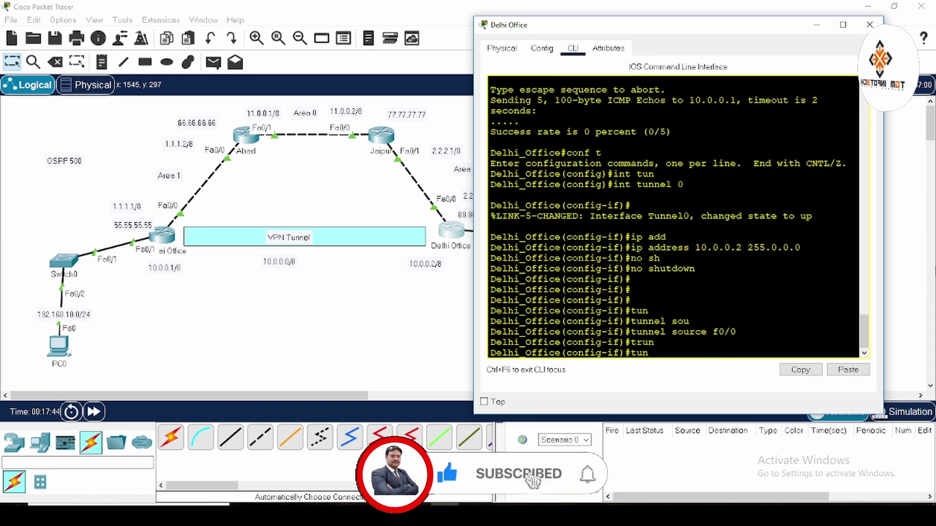
key("Tab")
type("des")
key("Tab")
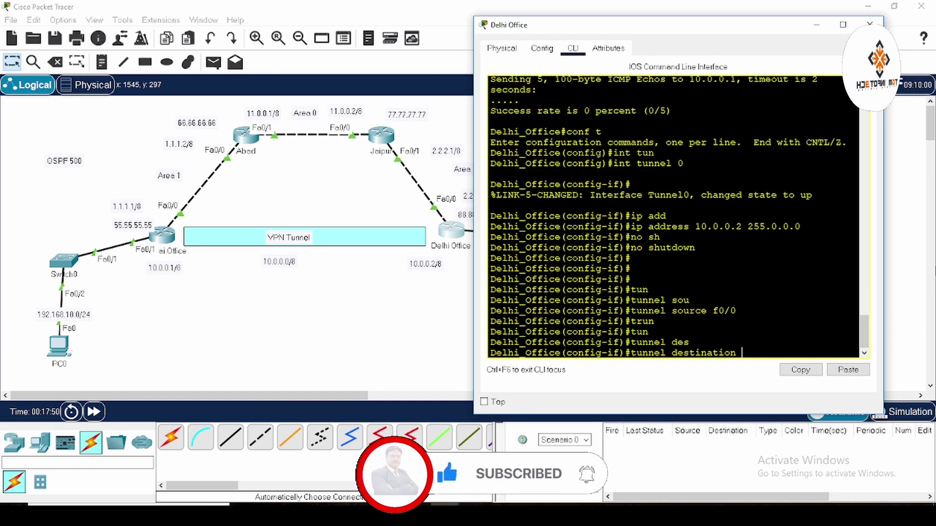
type("1.1.1.1")
key("Return")
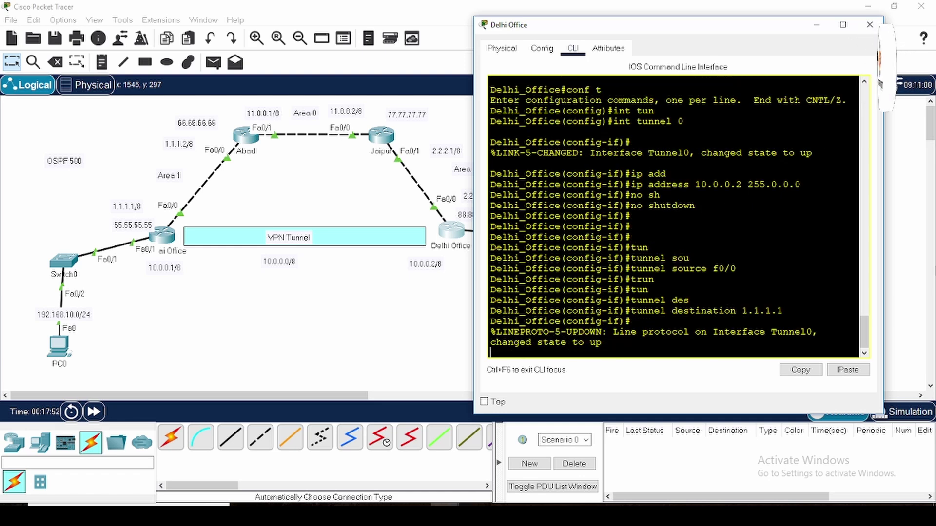
key("Return")
key("Return")
key("Return")
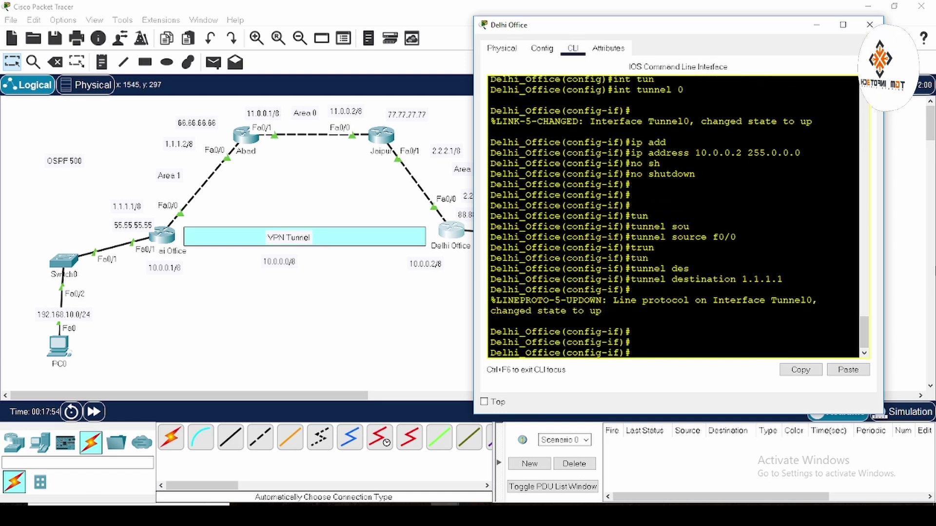
Set the Delhi Office router's tunnel mode to gre ip
type("tun")
key("Tab")
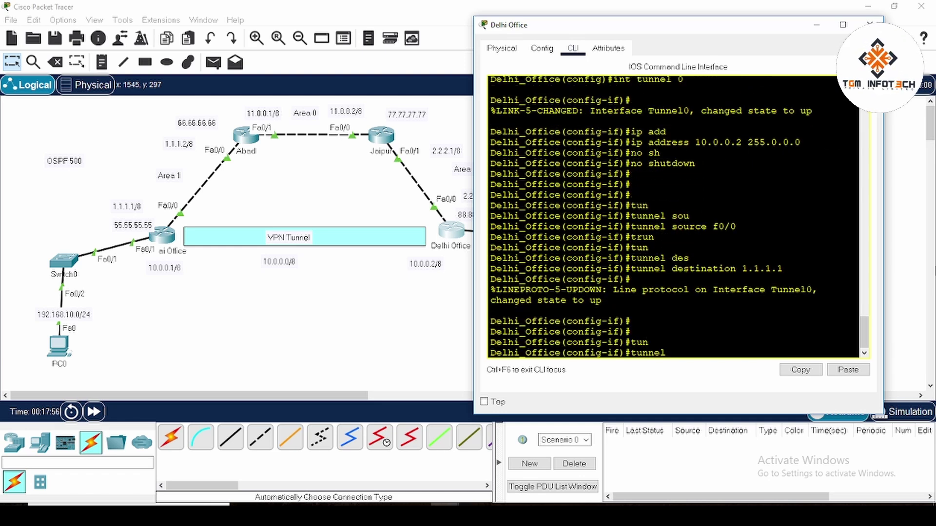
type("mop")
key("Tab")
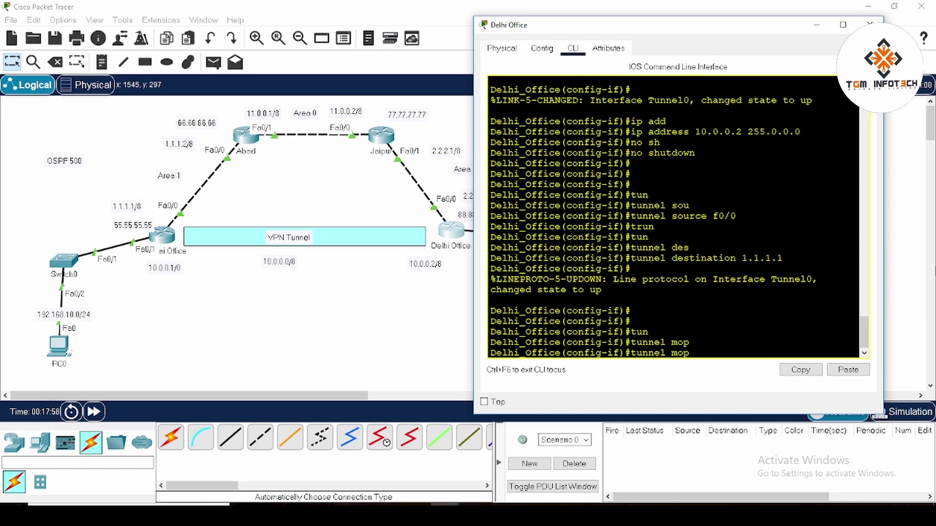
key("BackSpace")
key("Tab")
type("g")
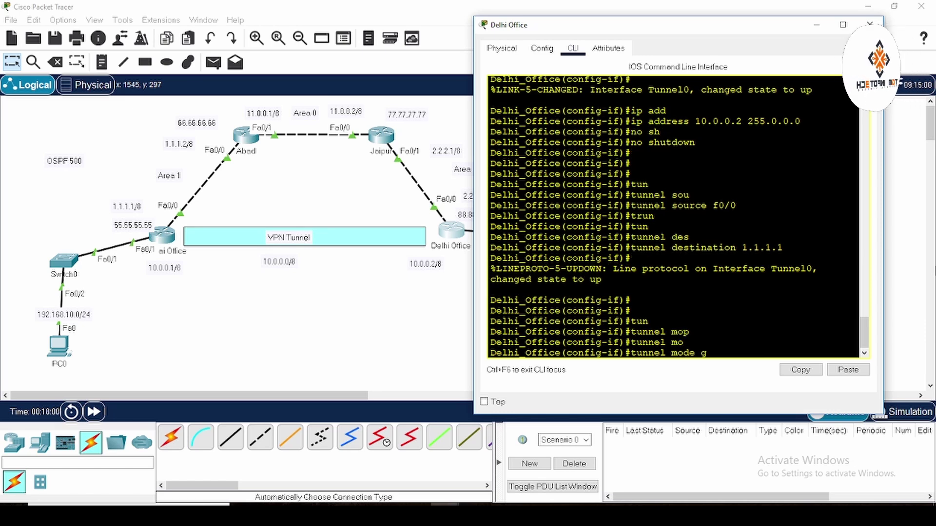
type("r")
key("Tab")
type("ip")
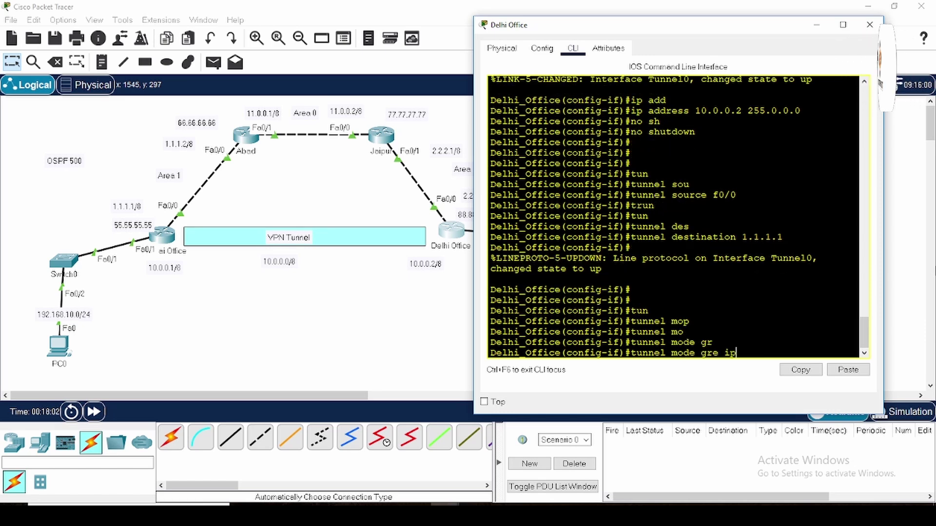
key("Return")
key("Return")
key("Return")
End configuration mode on the Delhi Office router
type("end")
key("Return")
key("Return")
key("Return")
key("Return")
key("Return")
key("Return")
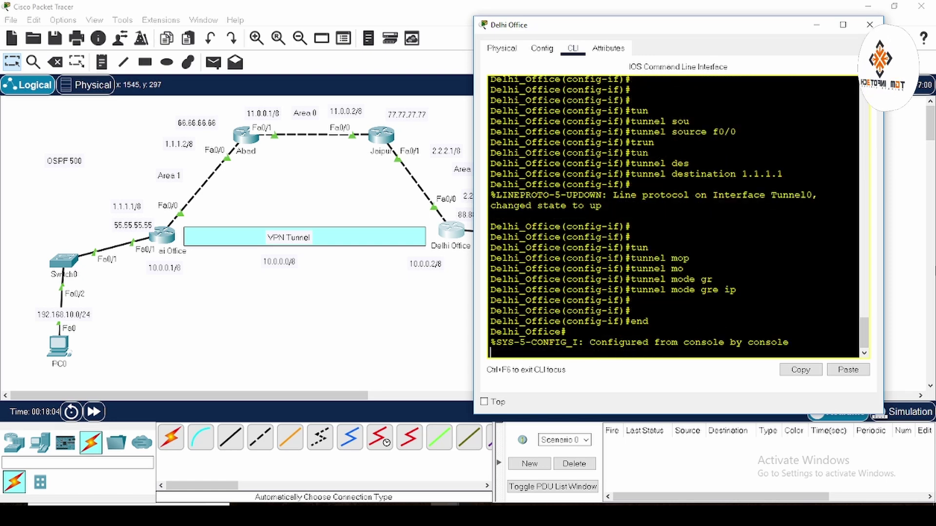
Ping 10.0.0.1 from the Delhi Office router to test the configured tunnel and check the success rate
type("pi")
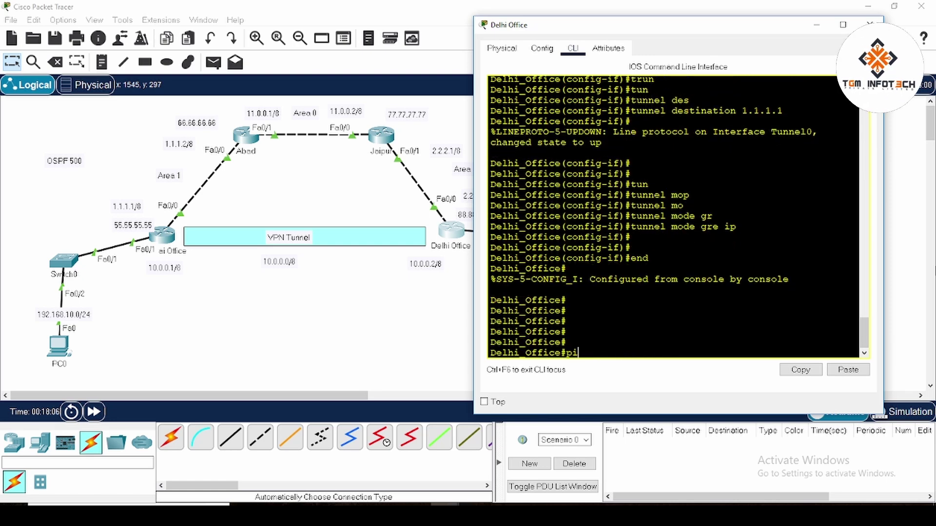
type("ng 10.")
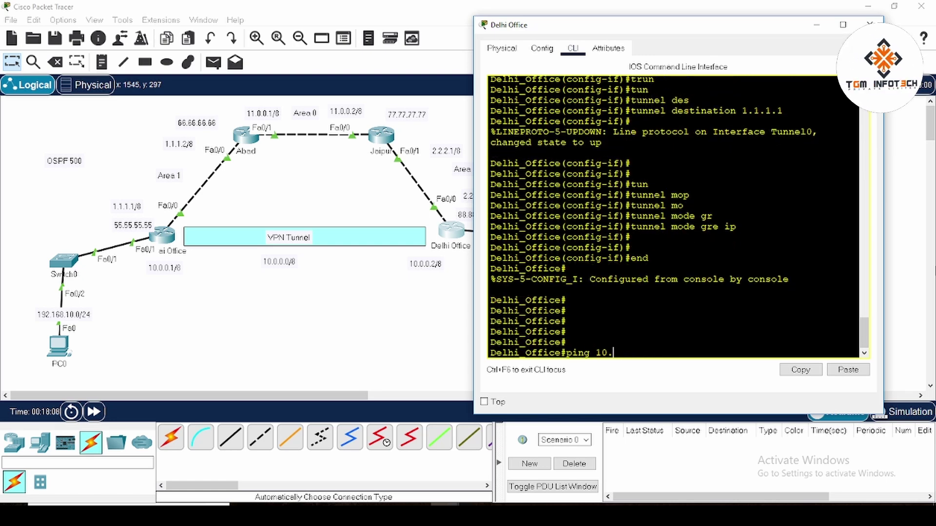
type("0.0.1")
key("Return")
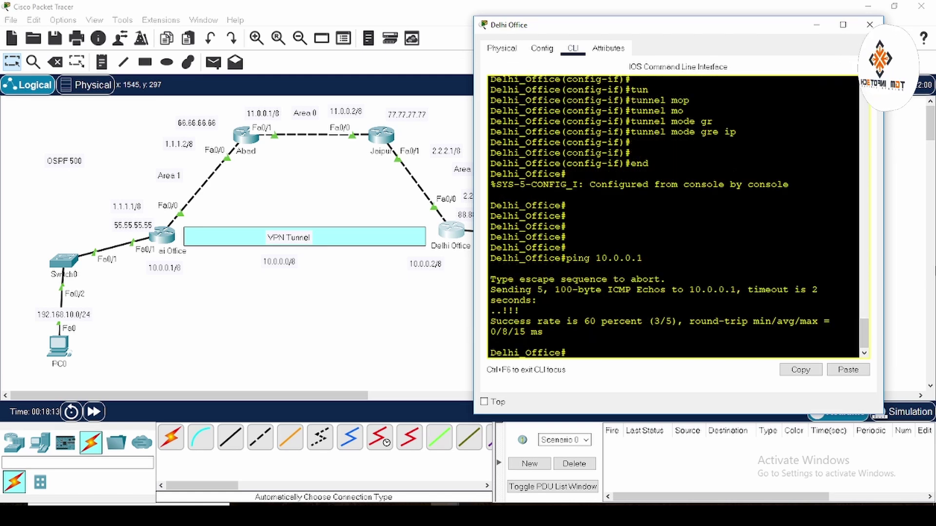
left_click_drag(578, 321, 613, 323)
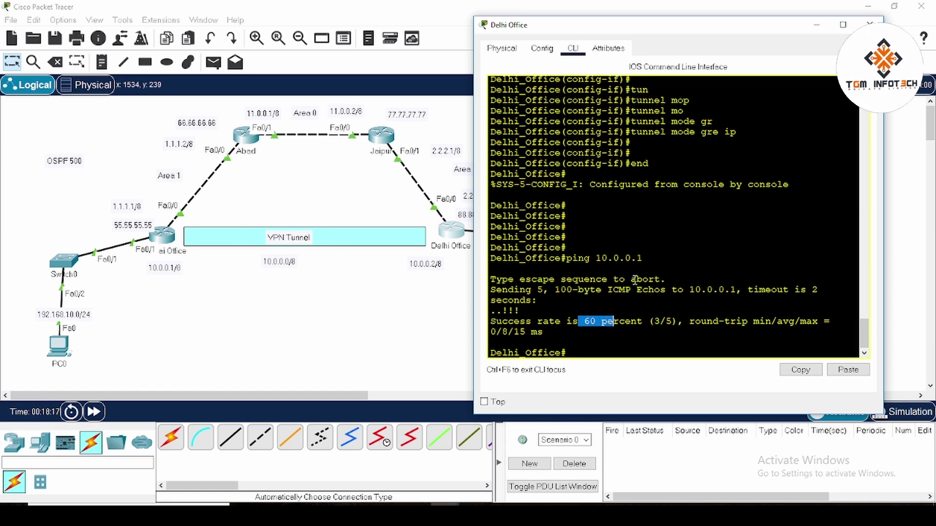
Repeat the ping to 10.0.0.1 from the Delhi Office router and check its success rate
key("Up")
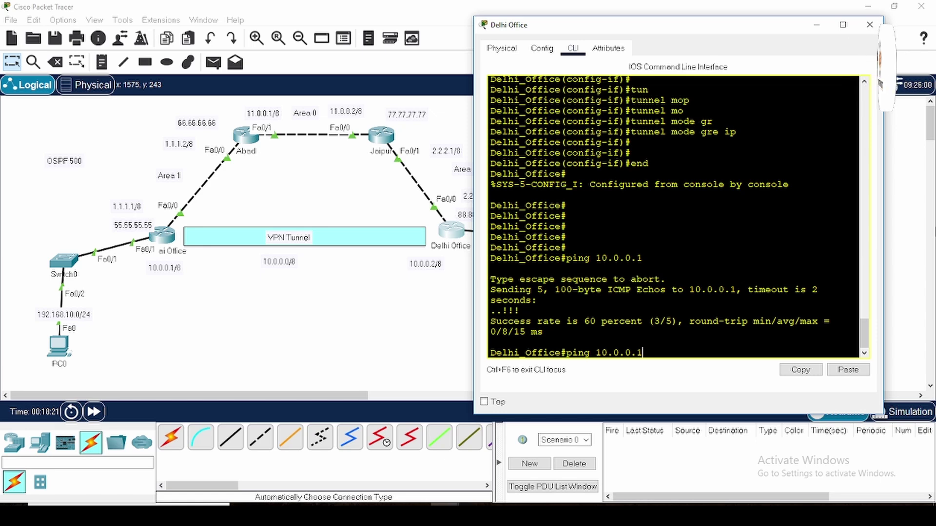
key("Return")
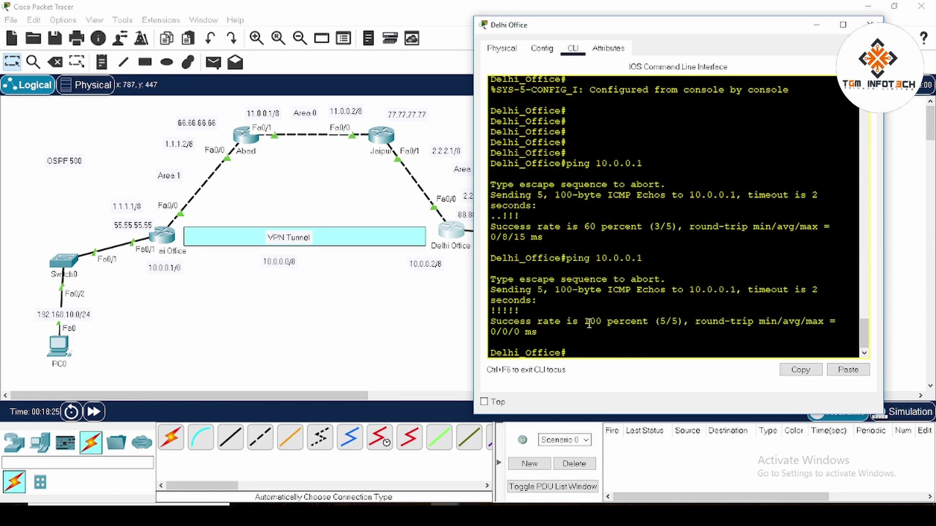
left_click_drag(587, 322, 652, 322)
left_click(599, 353)
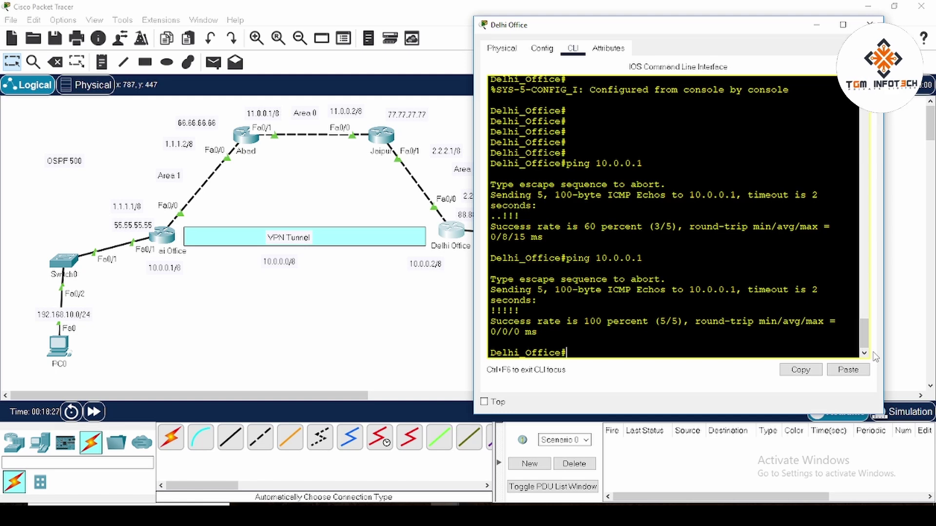
Show the IP routing table on the Delhi Office router and check the 10.0.0.0/8 route through Tunnel0
type("show ")
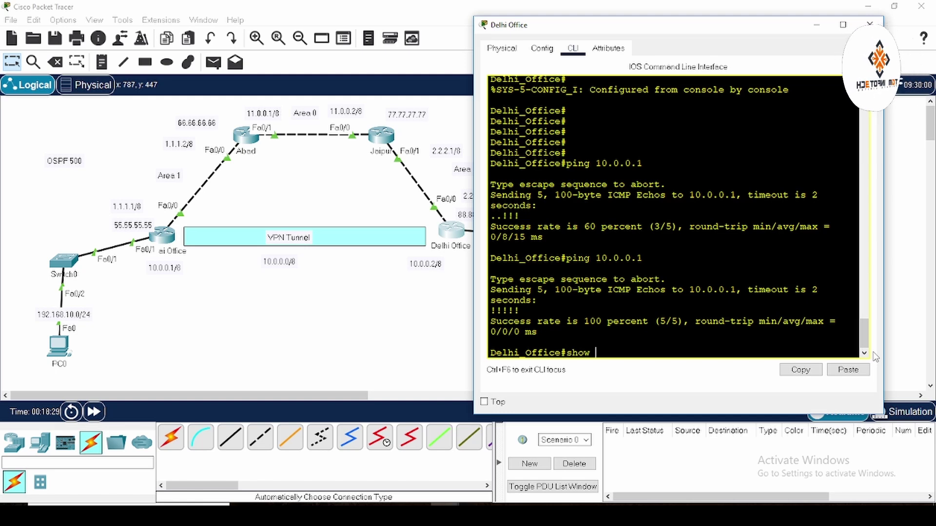
type("ip rou")
key("Tab")
key("Return")
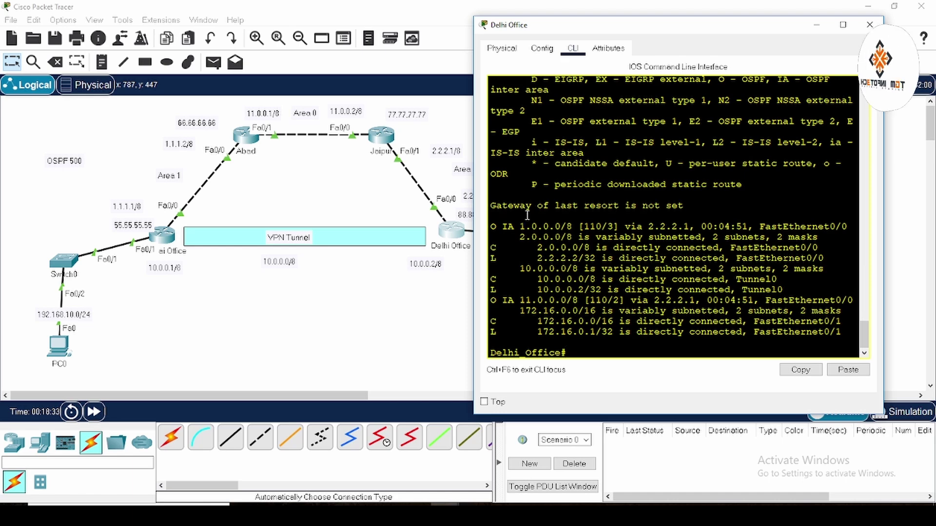
left_click_drag(526, 268, 566, 268)
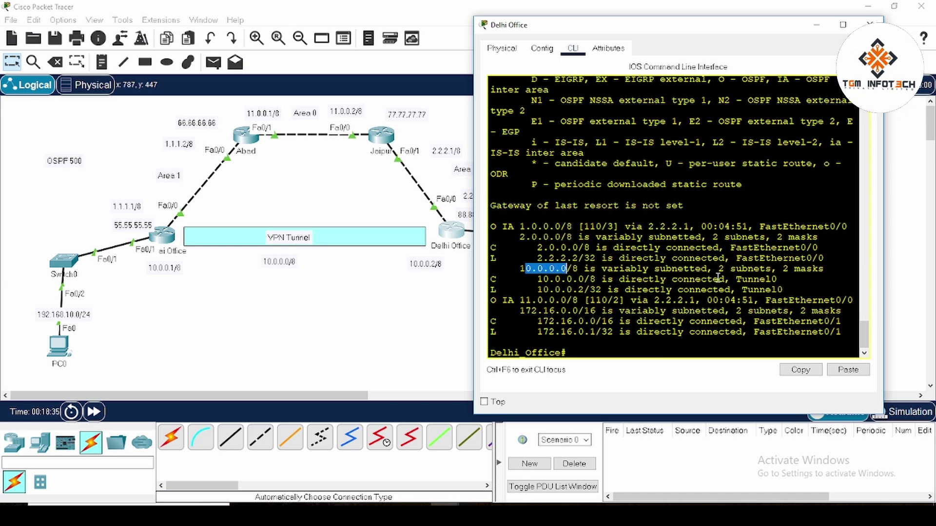
mouse_move(731, 279)
left_mouse_down()
mouse_move(779, 279)
mouse_move(737, 278)
left_mouse_up()
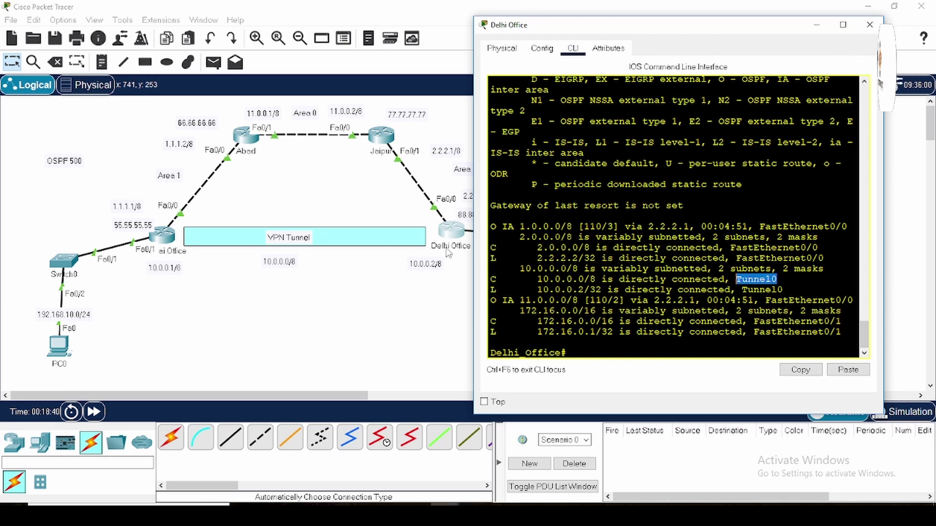
left_click(868, 26)
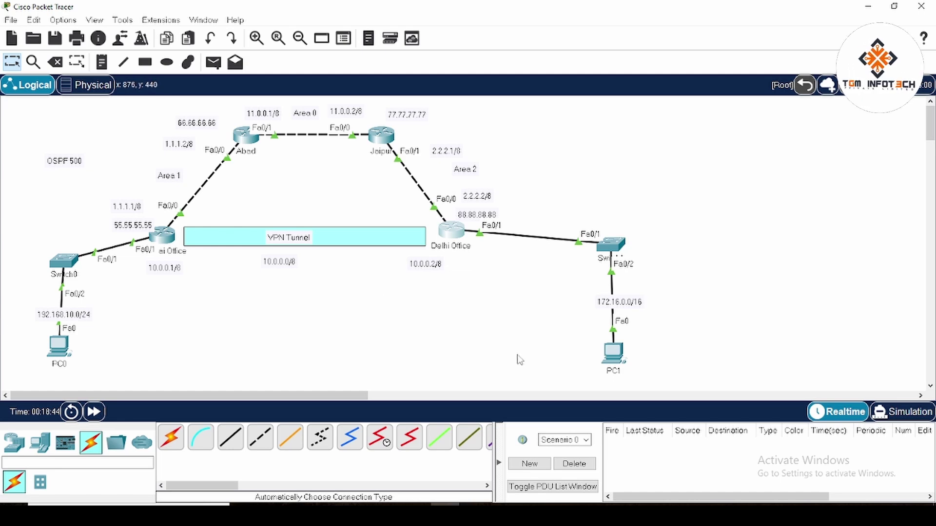
Ping 1.1.1.1 again from PC1's command prompt to test whether it can reach the Mumbai Office router
left_click(613, 356)
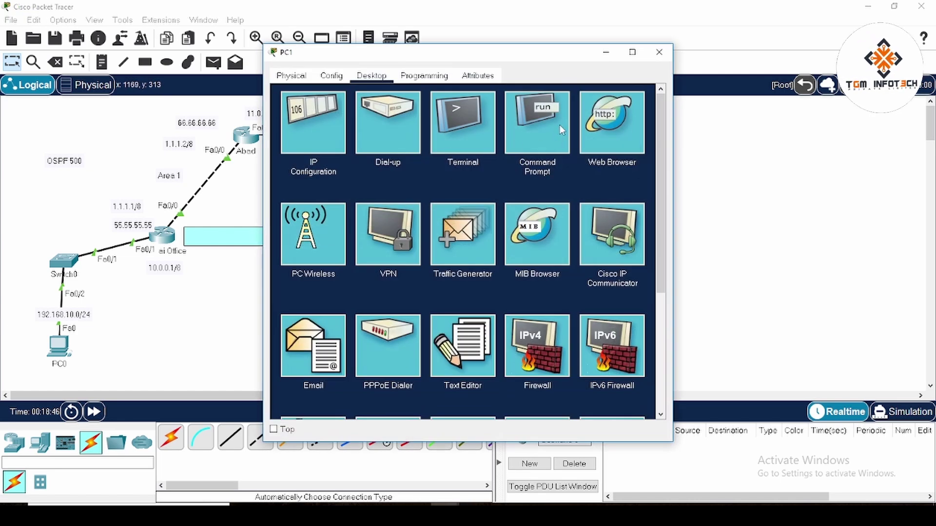
left_click(559, 129)
key("Up")
key("Return")
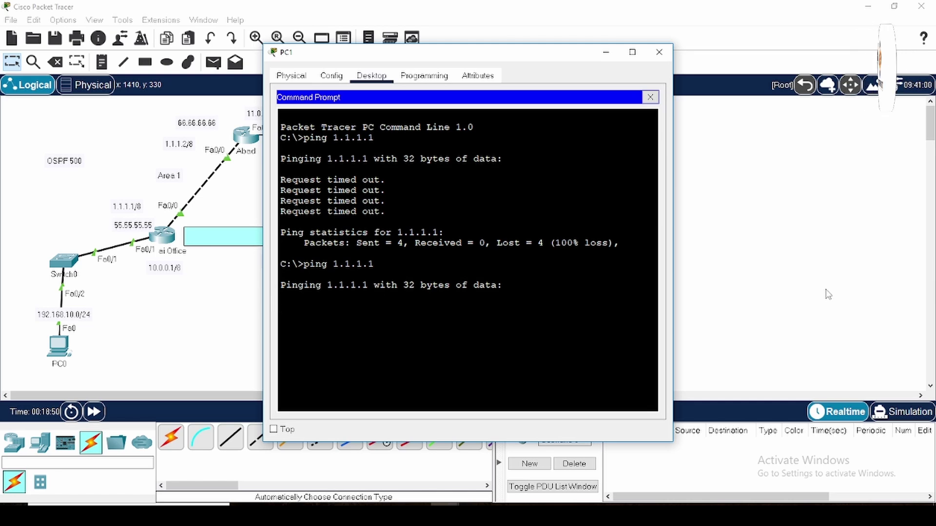
left_click(659, 53)
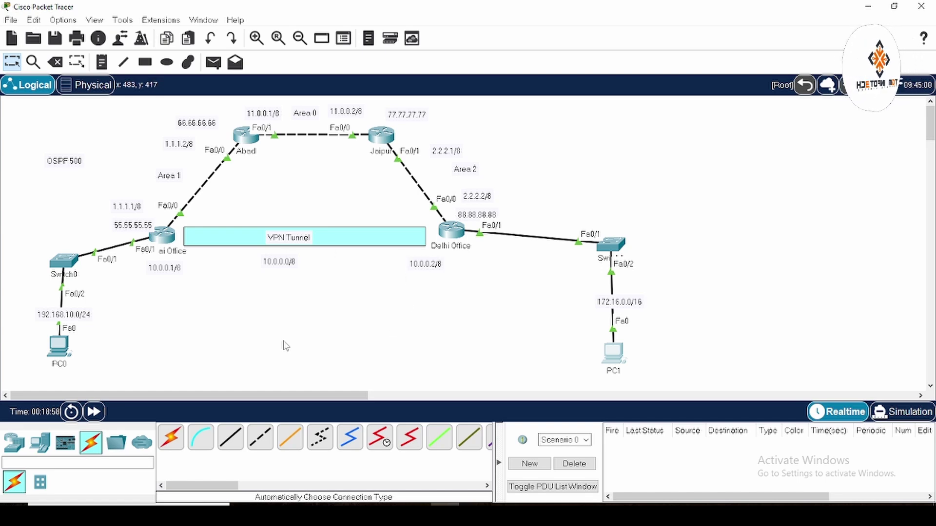
Add a two-line note reading "OSPF 600" and "area 0" below the VPN Tunnel on the topology
left_click(102, 68)
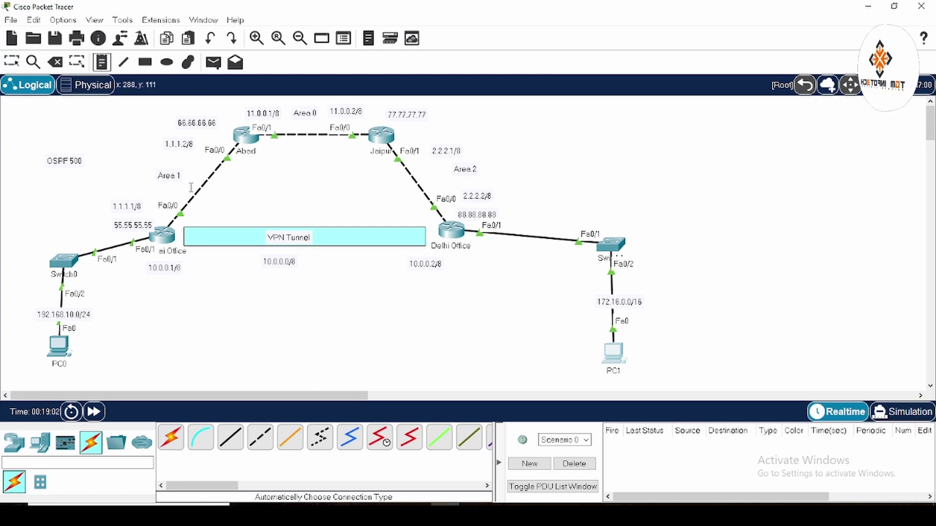
left_click(271, 315)
type("OSPF 600")
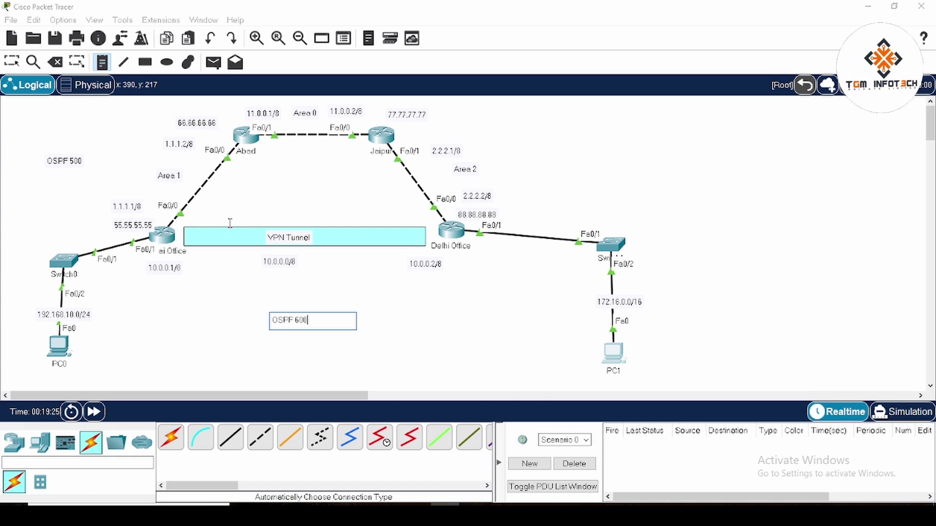
key("Return")
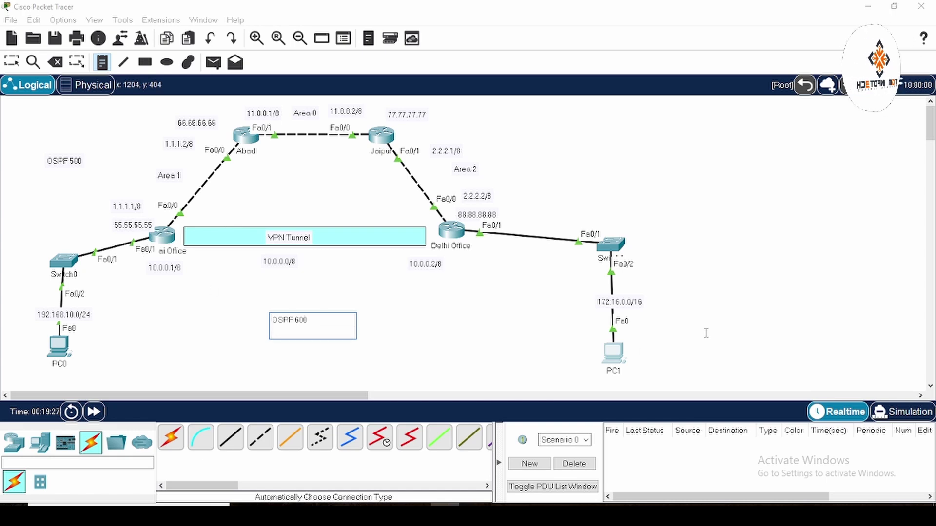
type("ore")
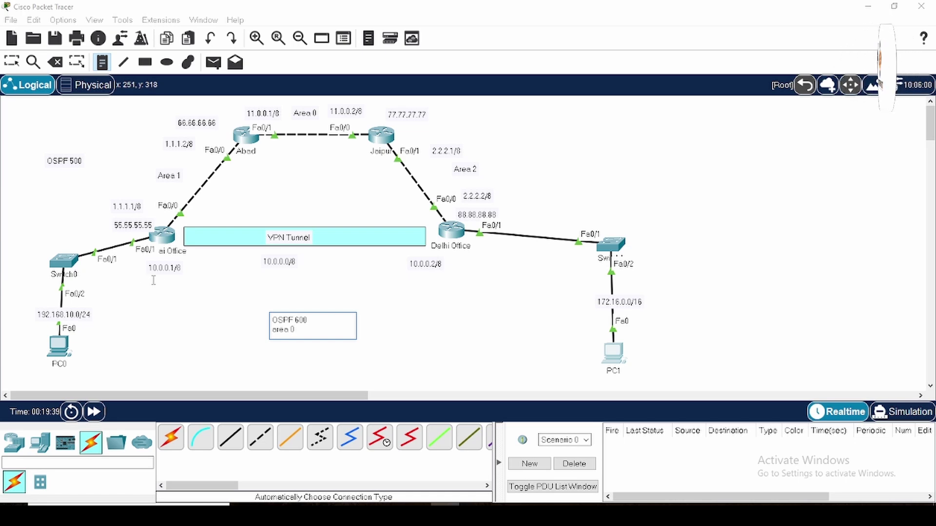
left_click(11, 62)
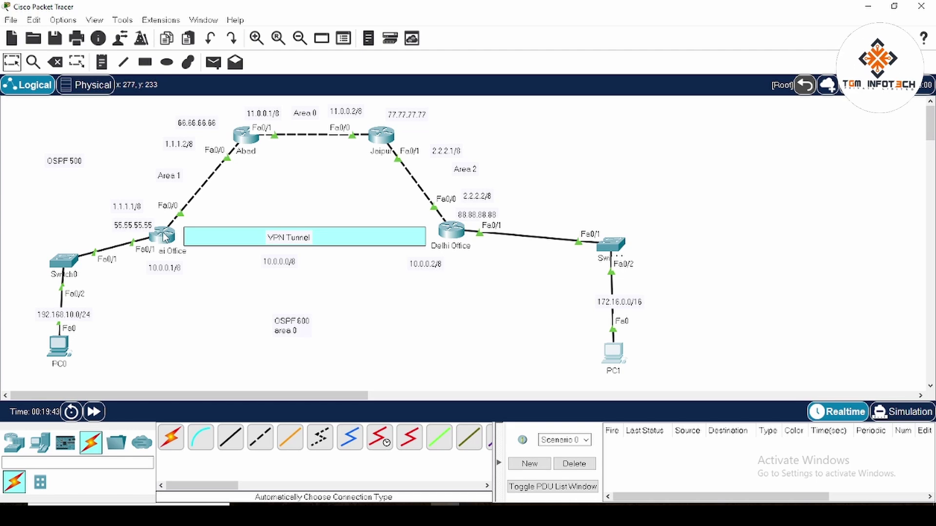
Enter global configuration mode on the Mumbai Office router and start OSPF process 600
left_click(165, 237)
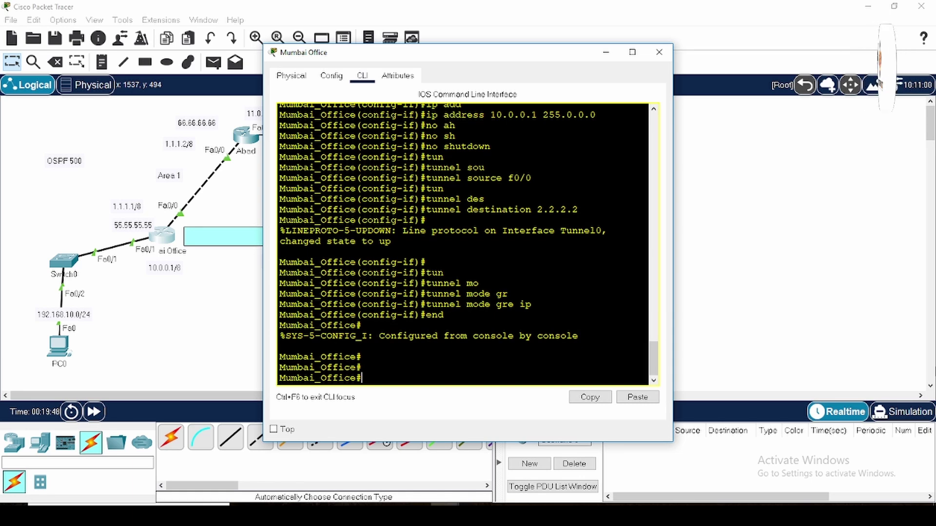
type("conf")
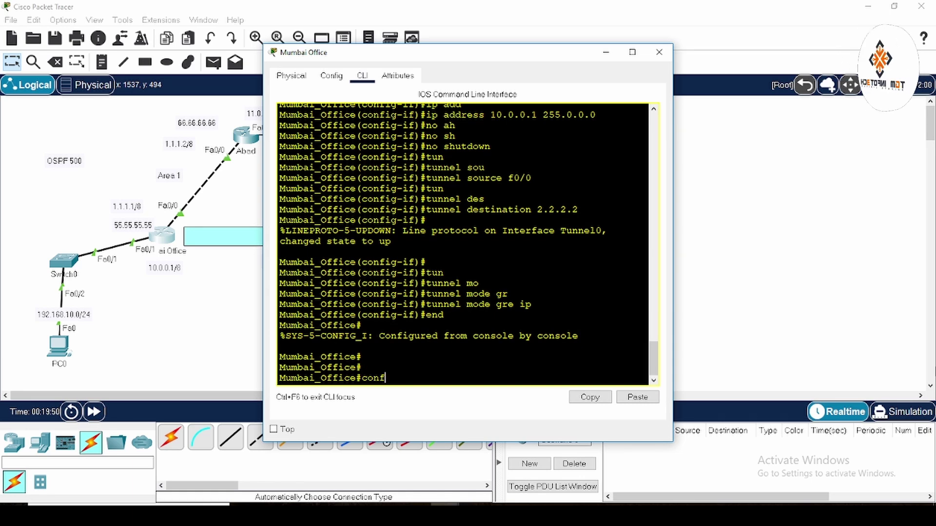
type(" t")
key("Return")
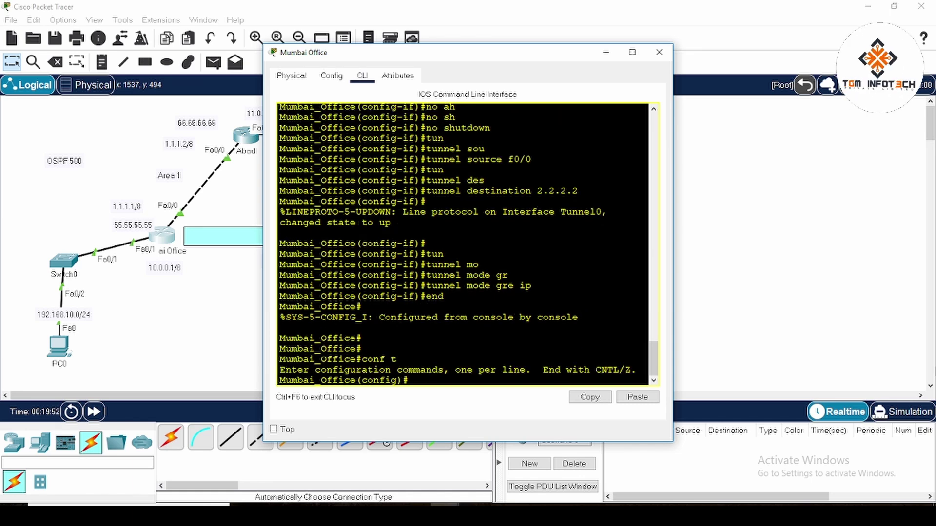
type("router osp")
key("Tab")
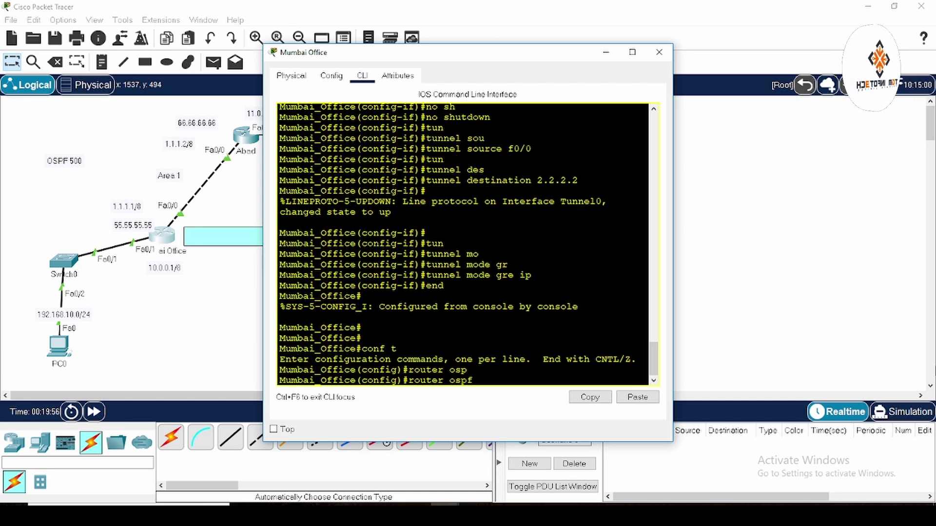
left_click_drag(498, 55, 604, 54)
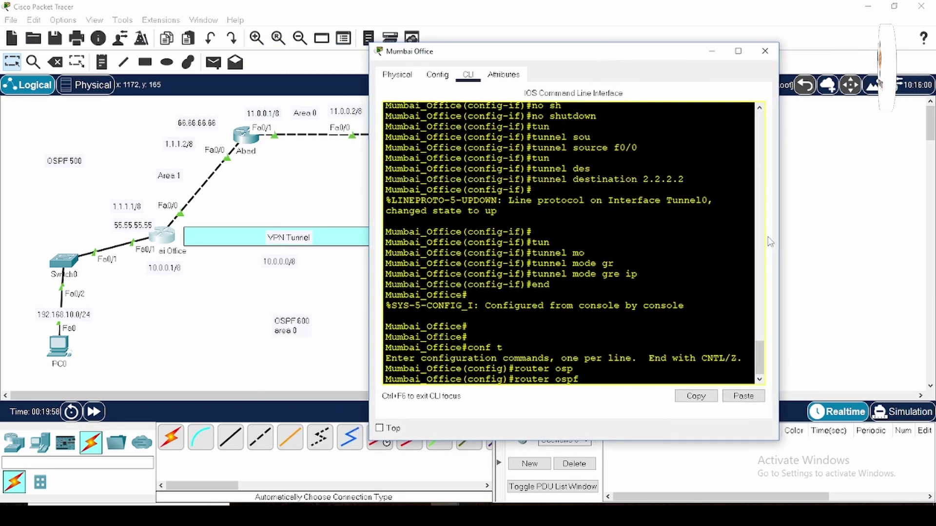
type("600")
key("Return")
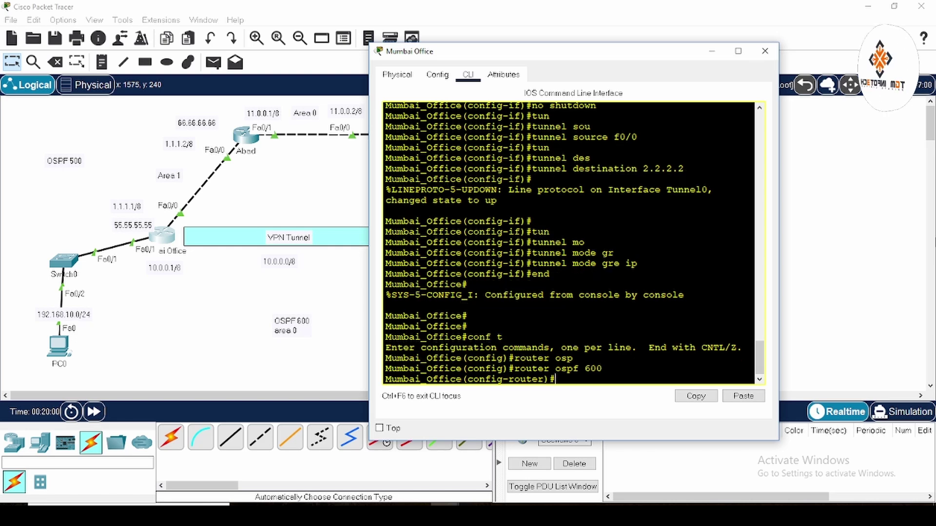
Advertise tunnel network 10.0.0.0 with wildcard 0.255.255.255 in area 0 of OSPF 600 on the Mumbai Office router
type("net")
key("Tab")
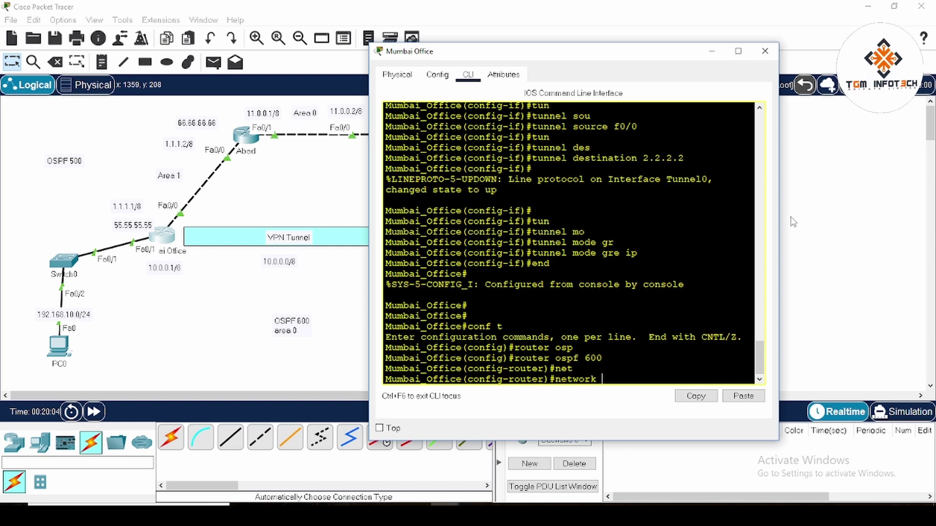
left_click_drag(779, 214, 926, 210)
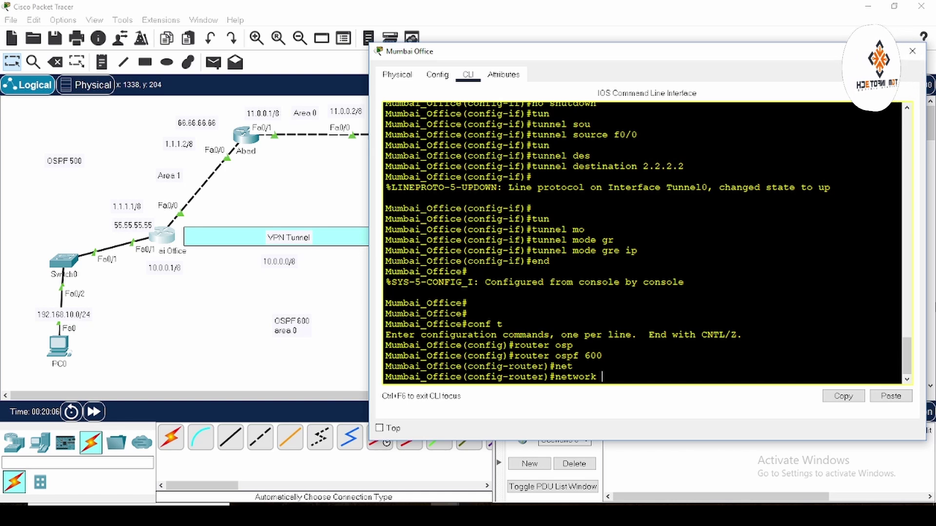
type("10.0.")
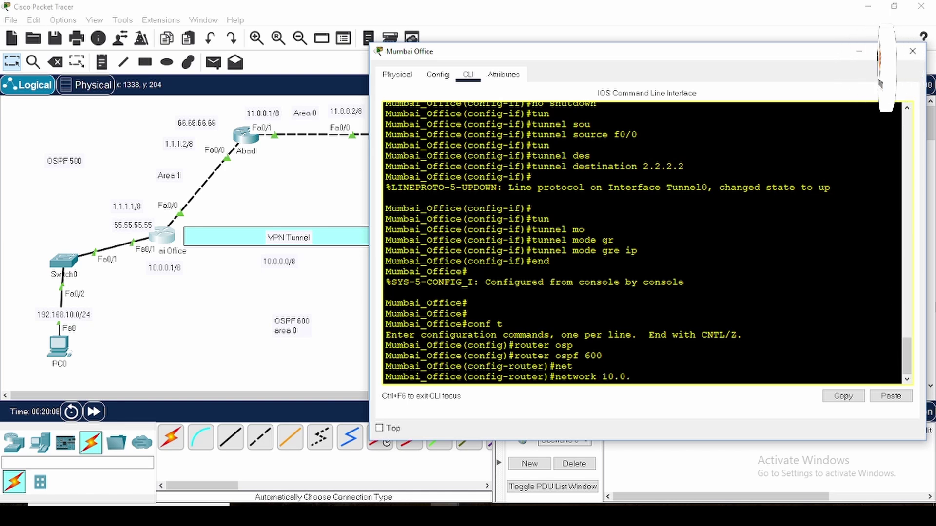
type("0.0")
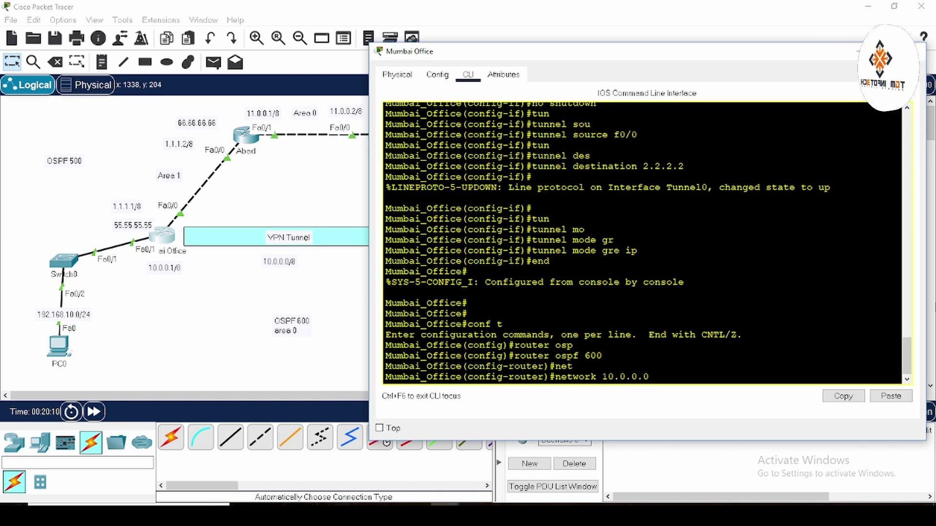
type(" 0.255.255.")
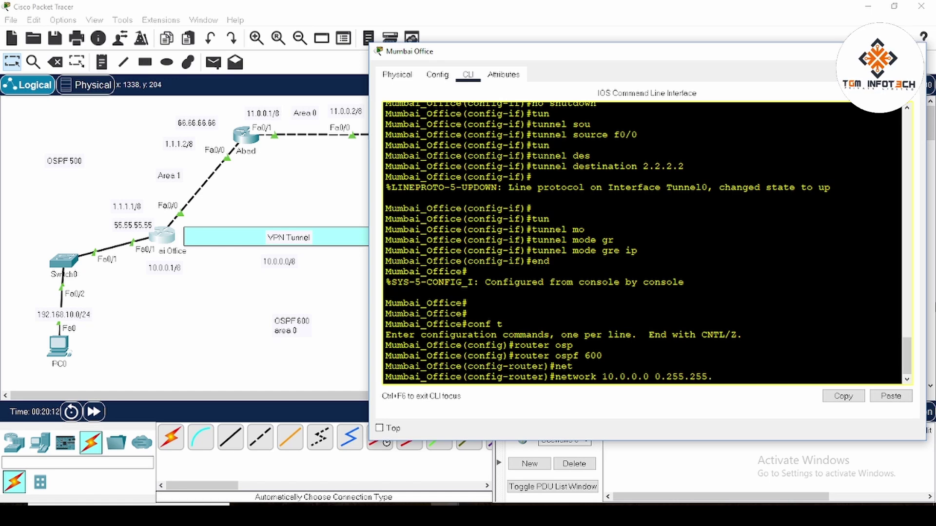
type("255 ar")
key("Tab")
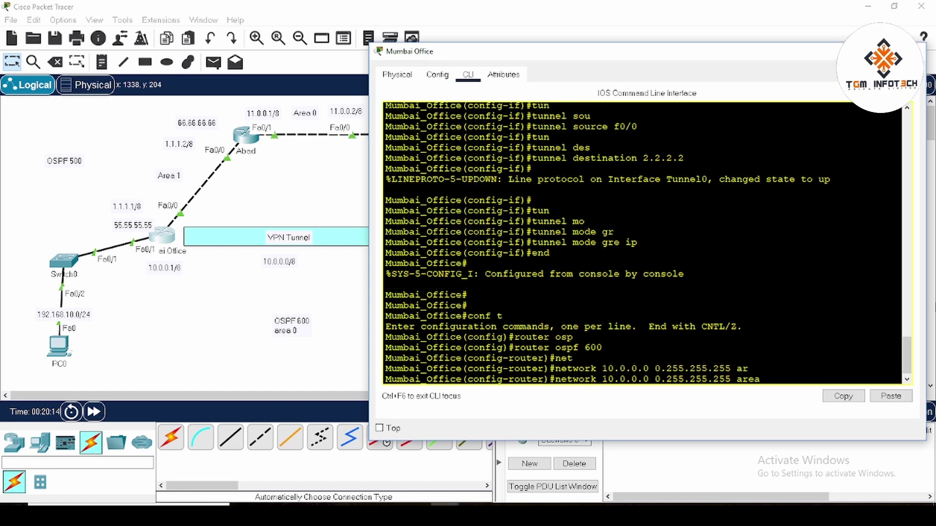
type("0")
key("Return")
Advertise LAN network 192.168.10.0 with wildcard 0.0.0.255 in area 0 of the Mumbai Office router's OSPF 600 process
type("net")
key("Tab")
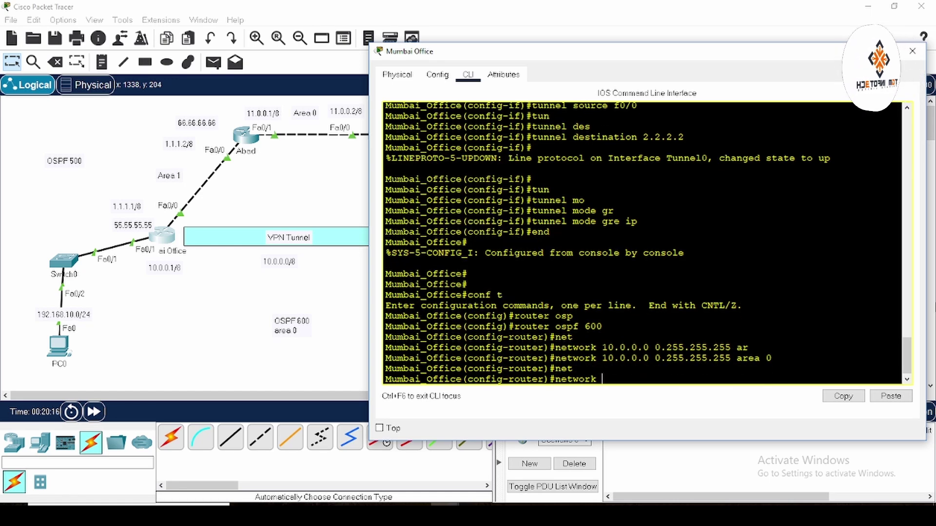
type("192")
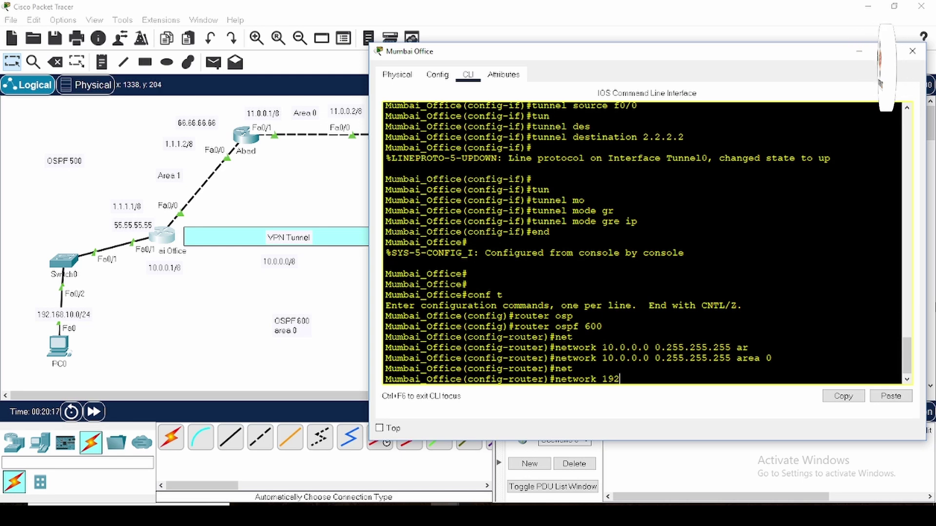
type(".168.10.0 ")
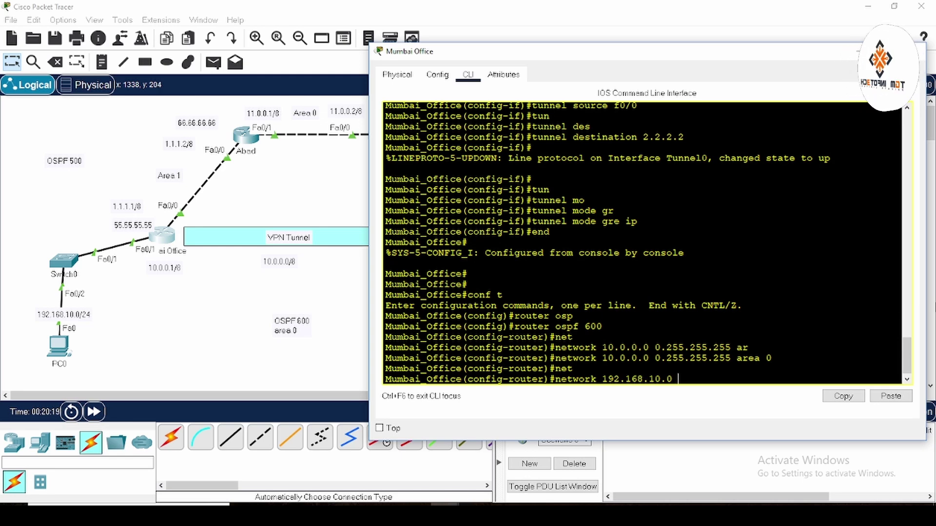
type("0.0.0.2")
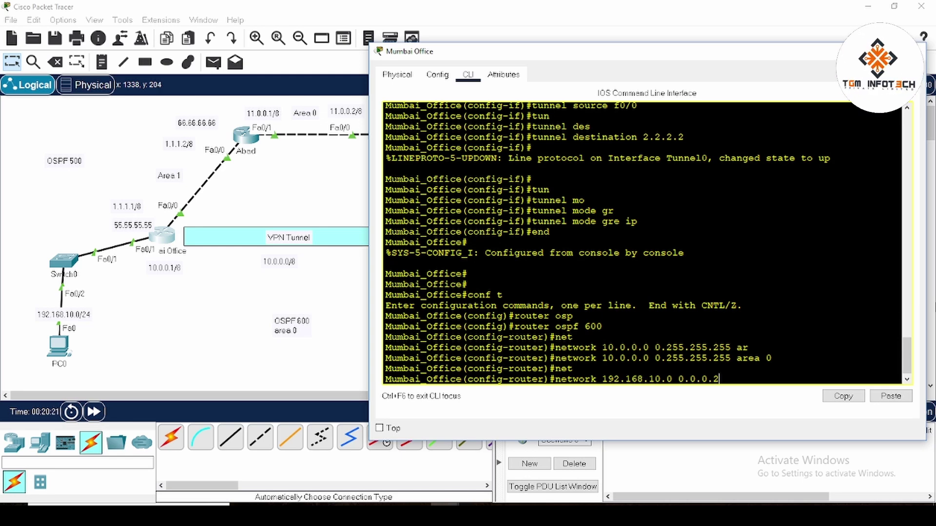
type("55 ar")
key("Tab")
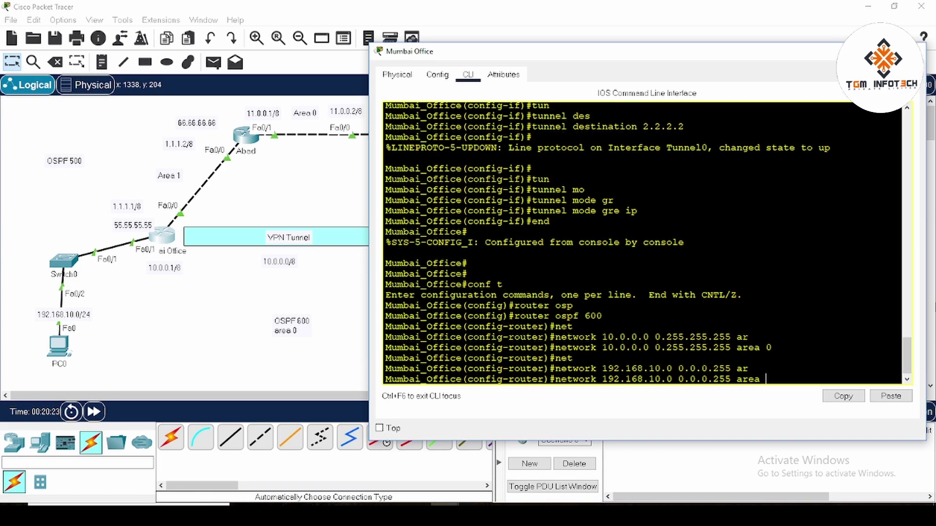
type("0")
key("Return")
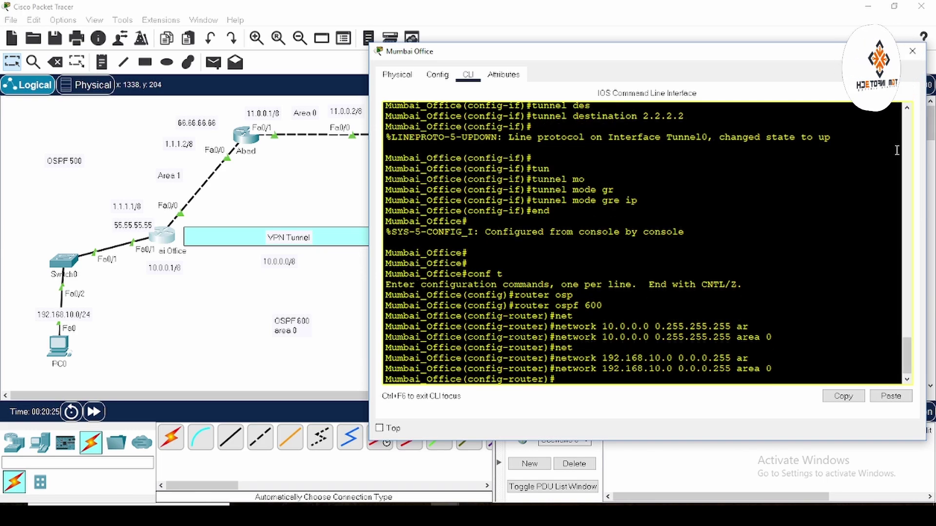
left_click(913, 52)
Open the Delhi Office router's command line in a widened window and enter global configuration mode
left_click(451, 230)
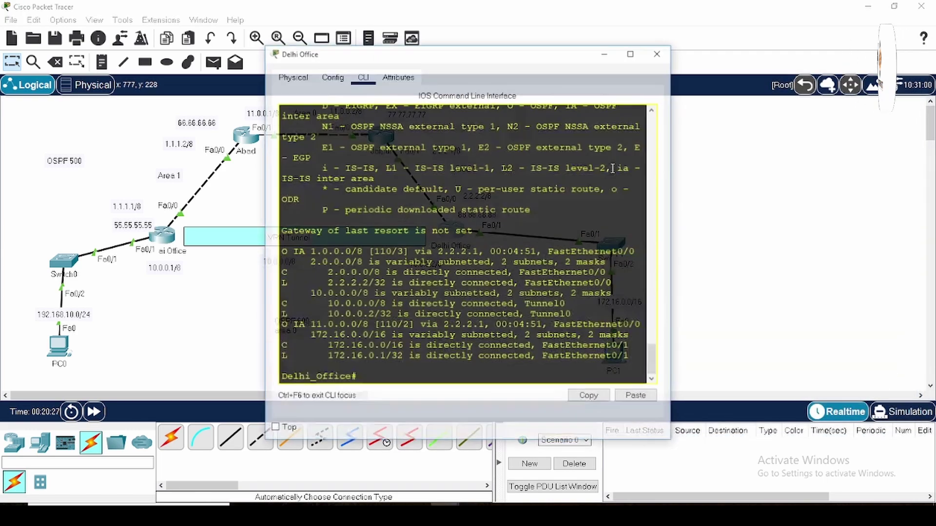
left_click_drag(475, 56, 544, 55)
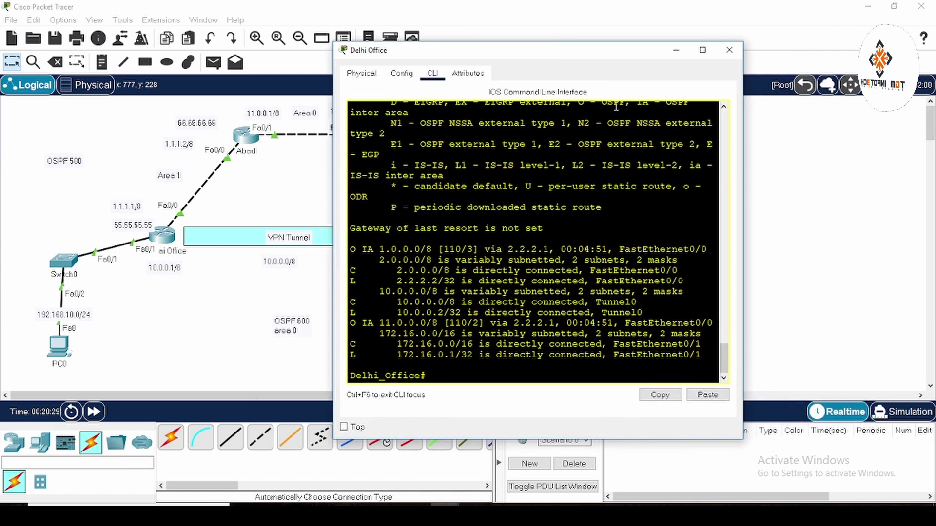
left_click_drag(743, 190, 932, 192)
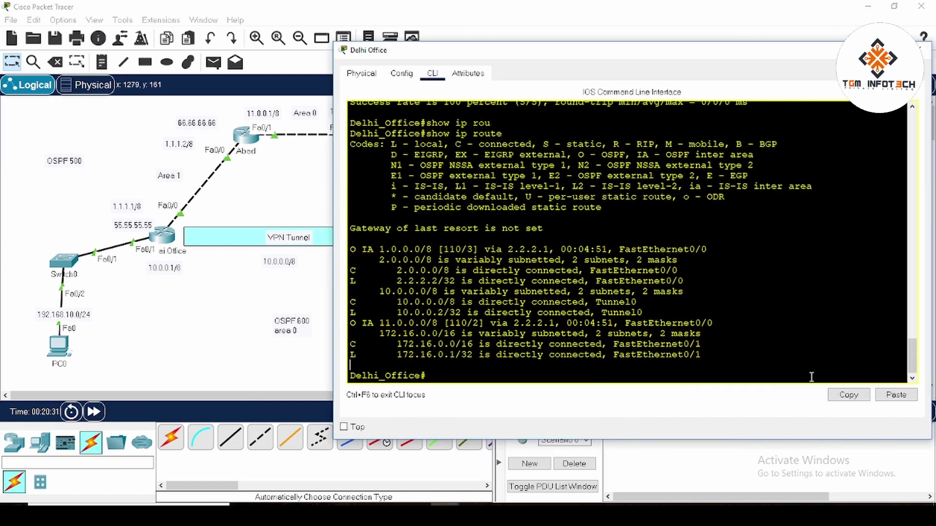
key("Return")
key("Return")
key("Return")
type("conf t")
key("Return")
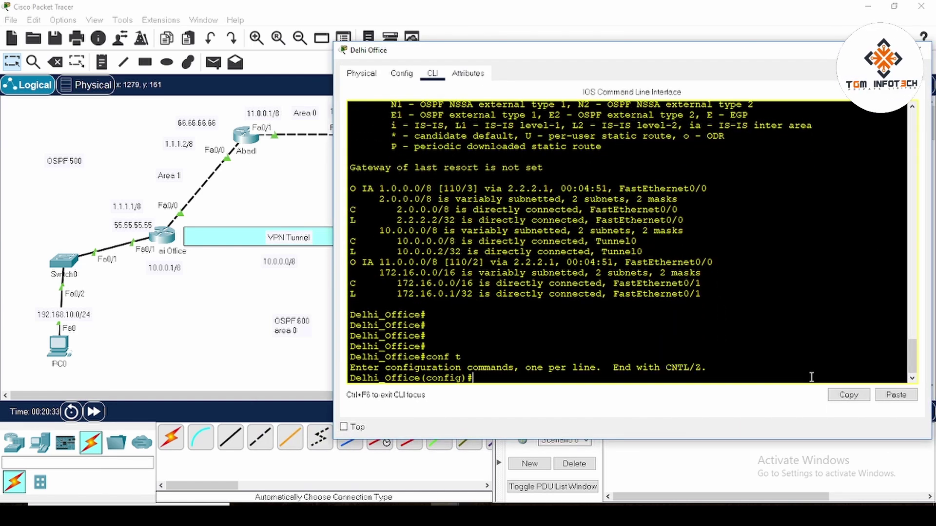
Start OSPF process 600 on the Delhi Office router
type("router pos")
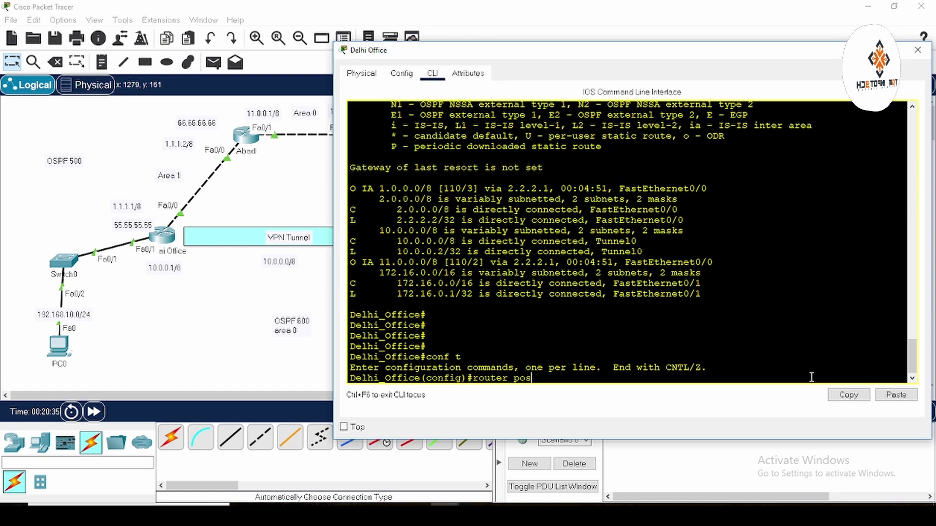
key("BackSpace")
key("BackSpace")
key("BackSpace")
type("os")
key("Tab")
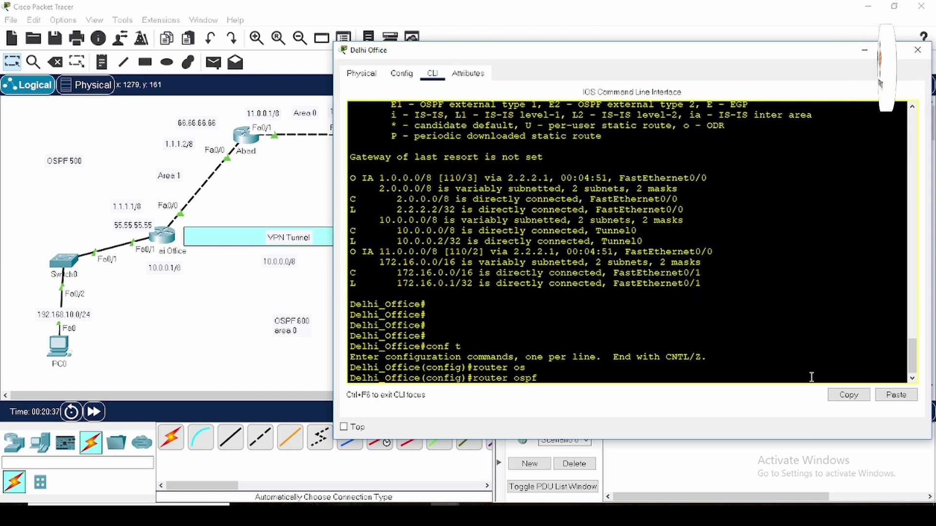
type("600")
key("Return")
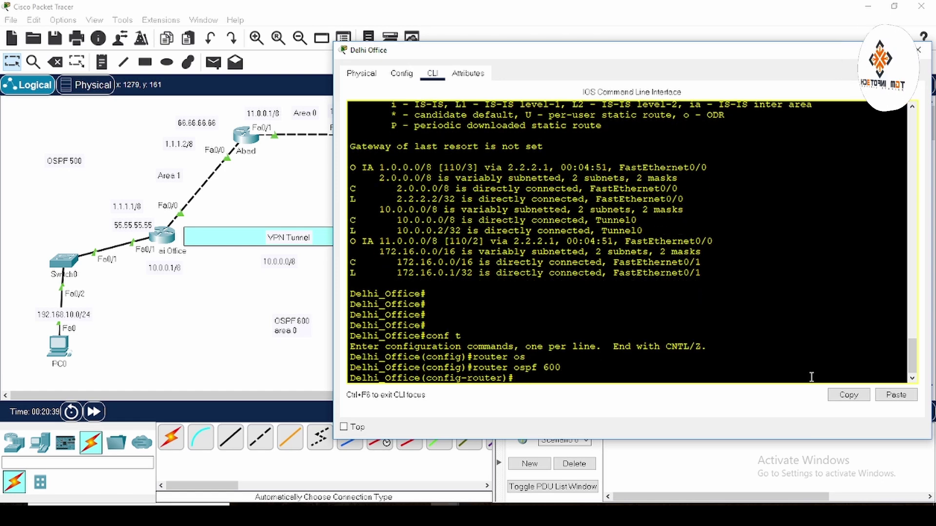
Advertise tunnel network 10.0.0.0 with wildcard 0.255.255.255 in area 0 of OSPF 600 on the Delhi Office router
type("net")
key("Tab")
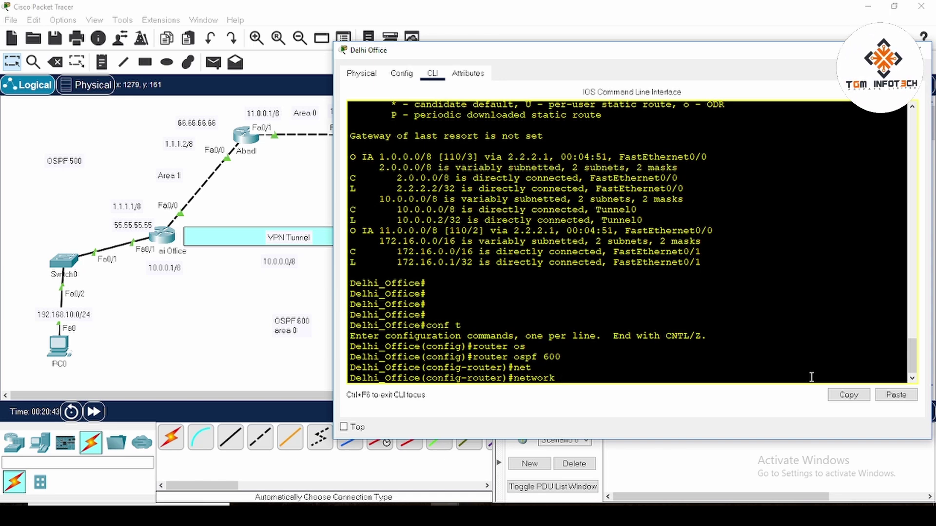
type("10.0.0.")
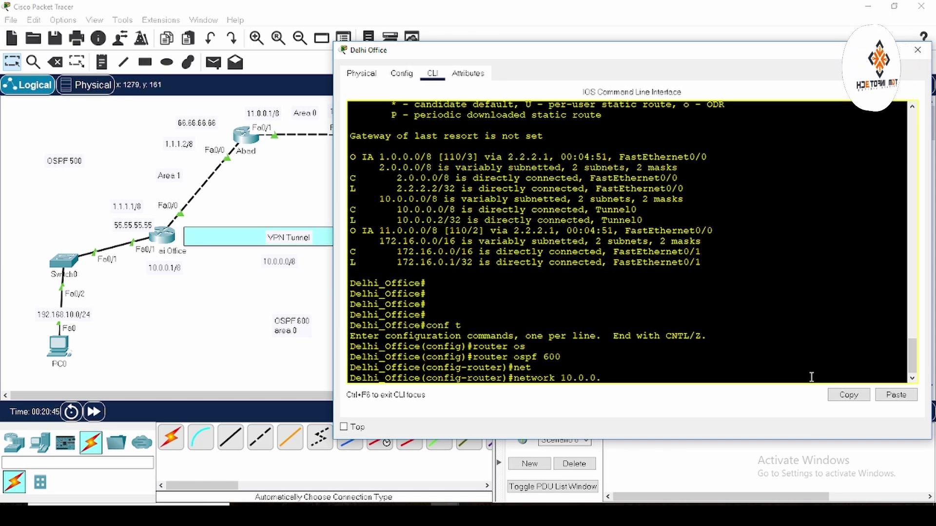
type("0 0.255")
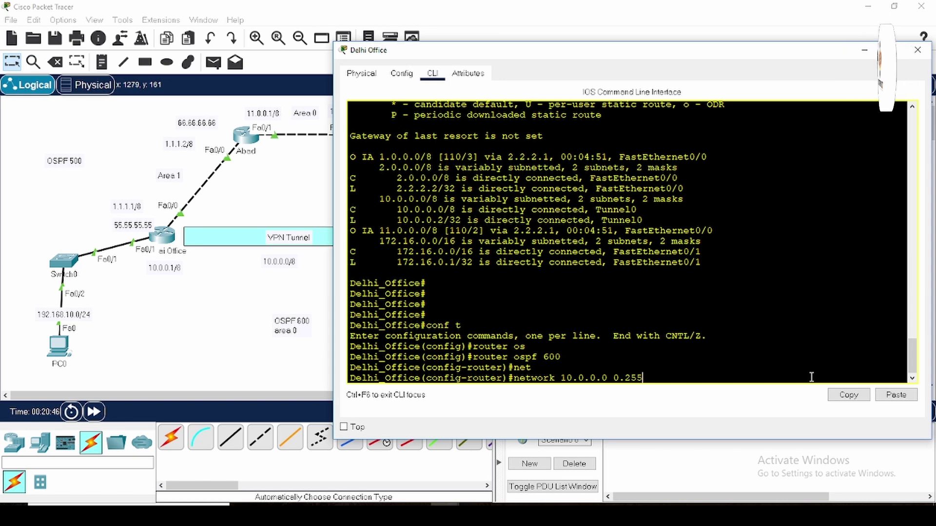
type(".255.255 ")
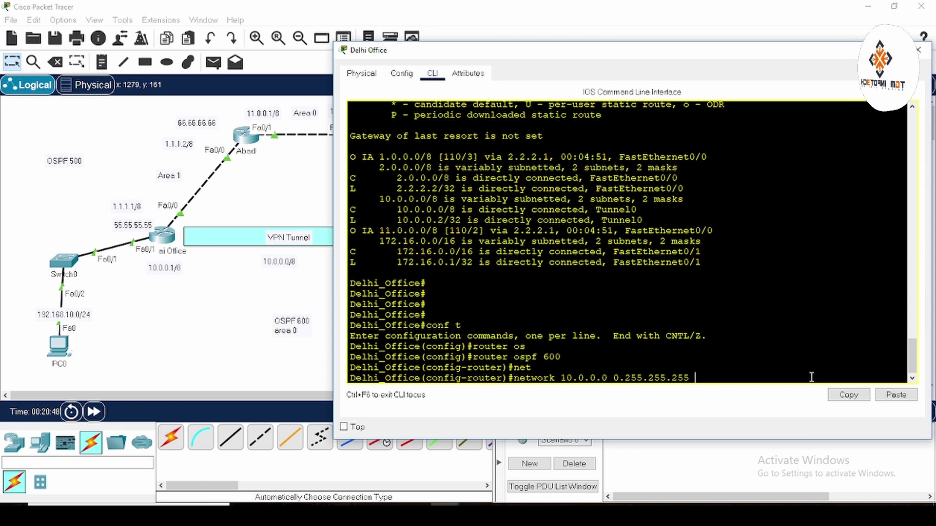
type("ar")
key("Tab")
type("0")
key("Return")
Advertise LAN network 172.16.0.0 with wildcard 0.0.255.255 in area 0 of the Delhi Office router's OSPF 600 process
type("nfig-router)#n")
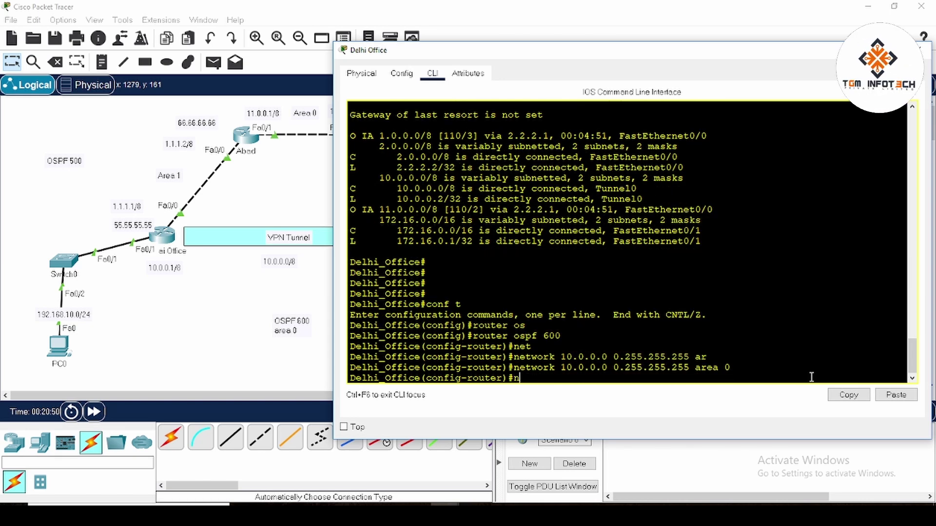
type("et")
key("Tab")
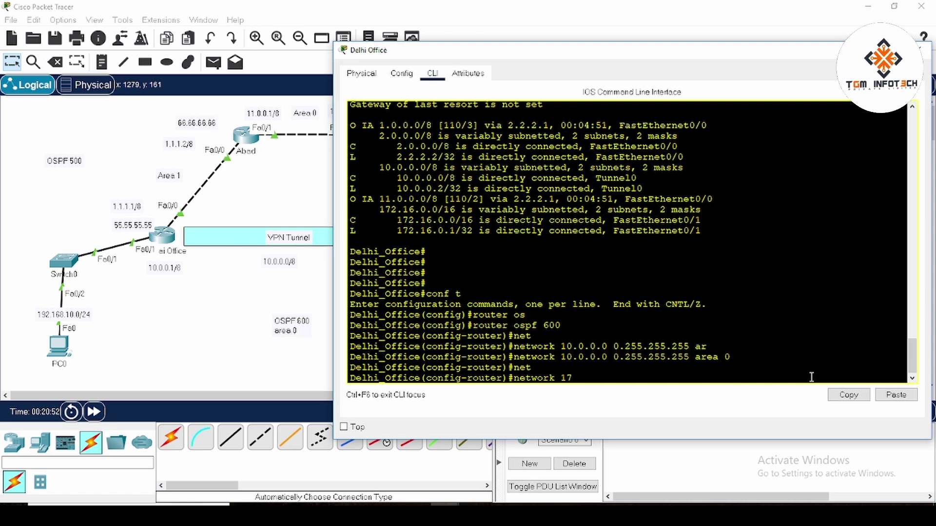
type("172.16.0.0 0")
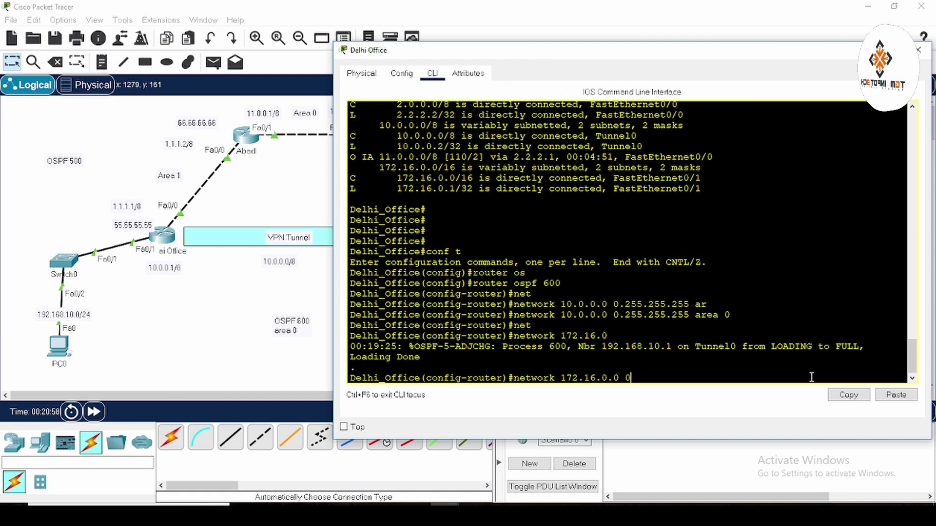
type(".0.255.255 ar")
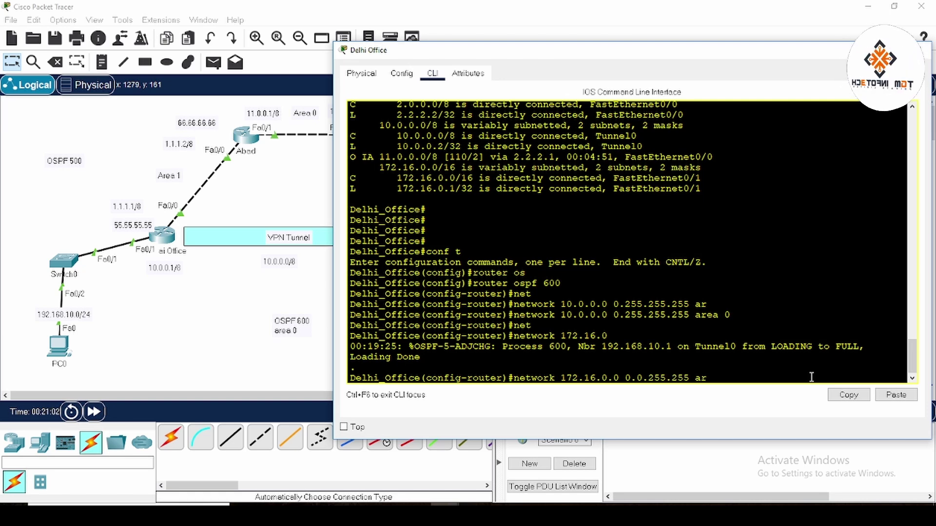
key("Tab")
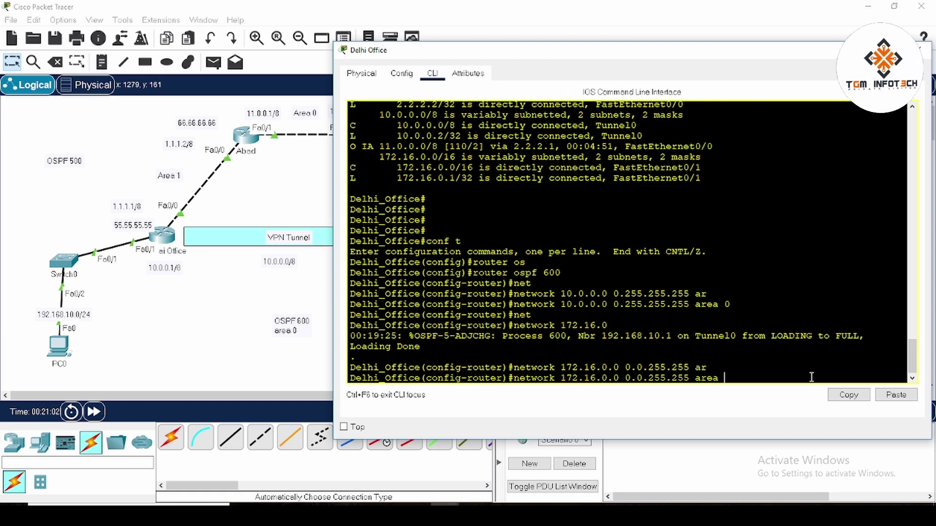
type("0")
key("Return")
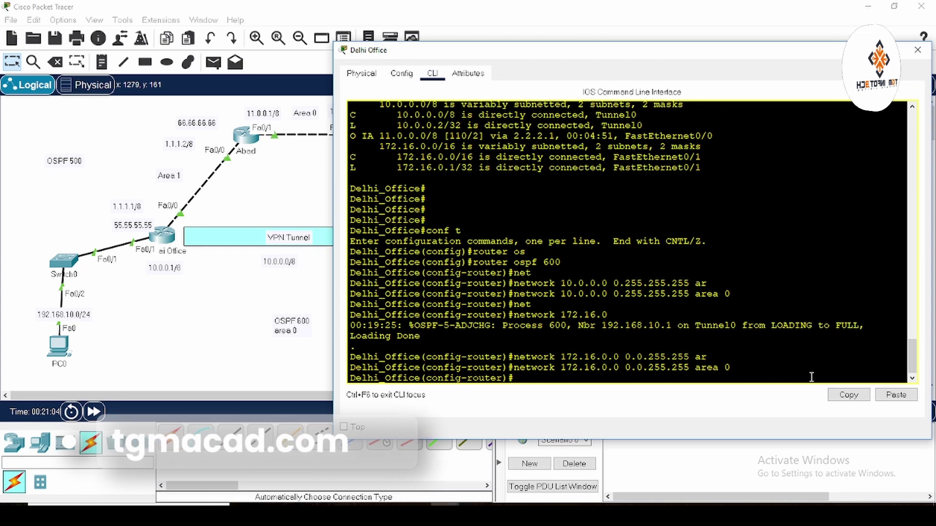
End the OSPF configuration and return the Delhi Office router to privileged mode
type("end")
key("Return")
key("Return")
key("Return")
key("Return")
key("Return")
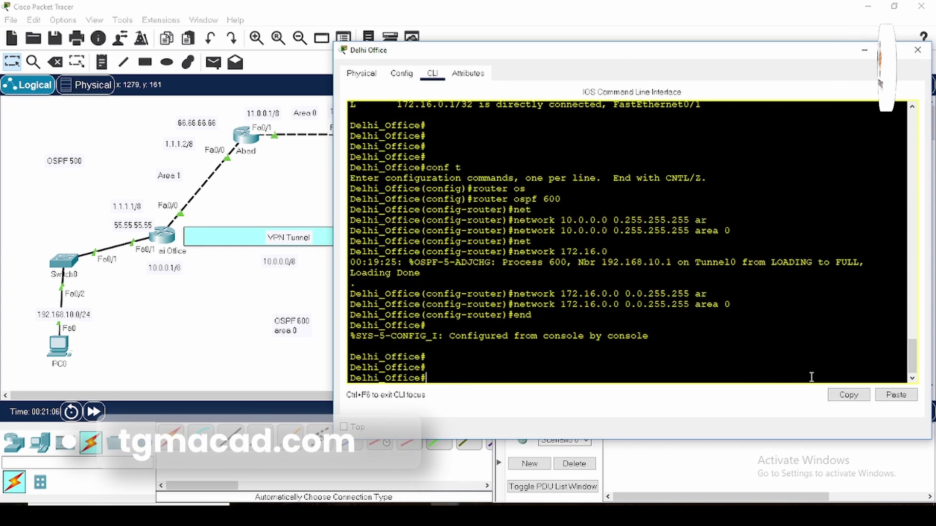
Show the Delhi Office router's IP protocols and examine the OSPF 500 gateways
type("show")
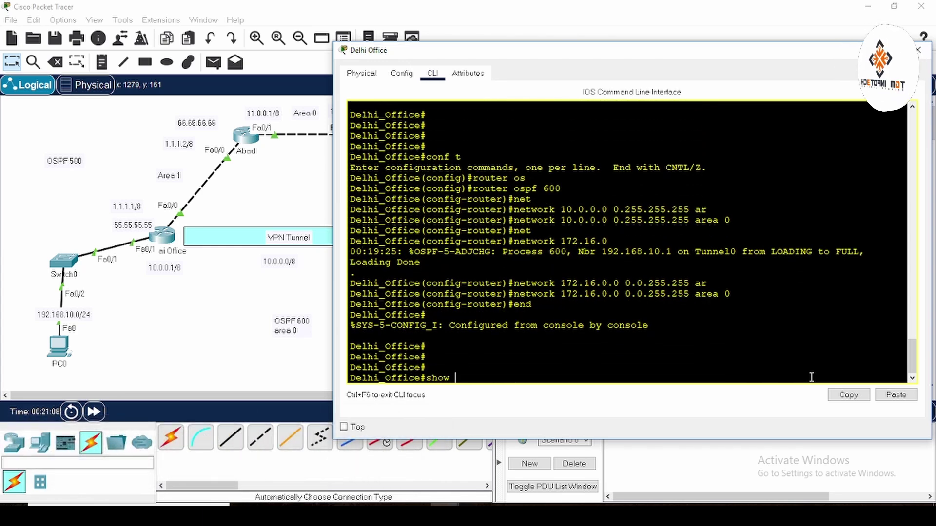
type(" ip pro")
key("Tab")
key("Return")
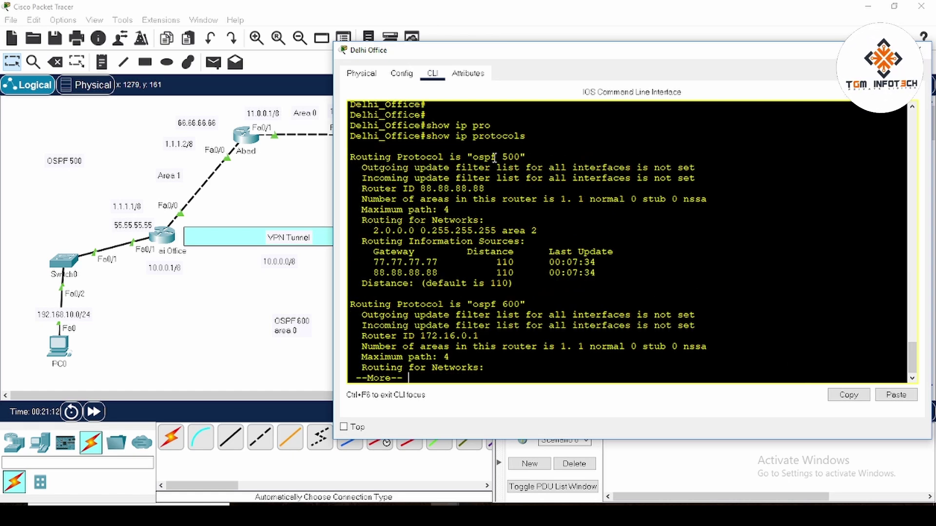
left_click_drag(492, 157, 535, 164)
left_click_drag(380, 262, 479, 273)
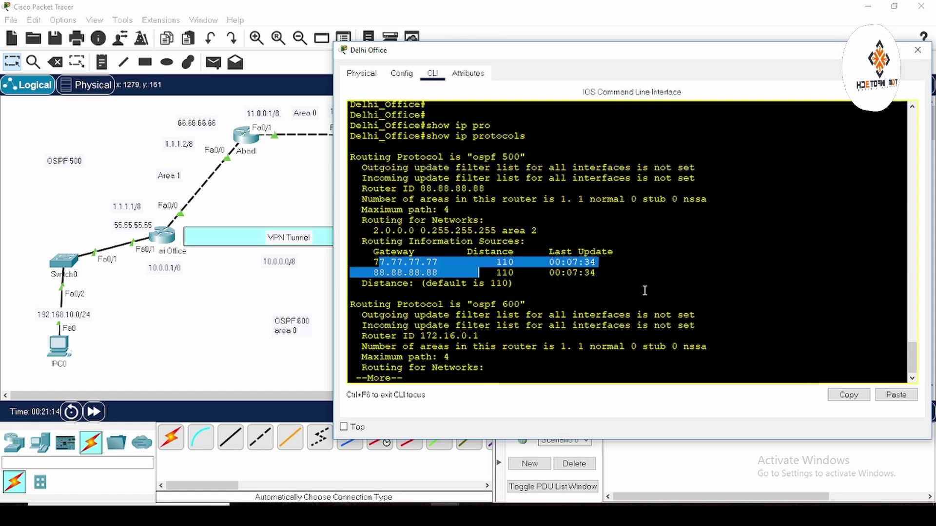
Page through the remaining protocol output, examine the networks routed by OSPF 600, and close the Delhi Office router window
key("Return")
key("Return")
key("Return")
key("Return")
key("Return")
key("Return")
key("Return")
key("Return")
key("Return")
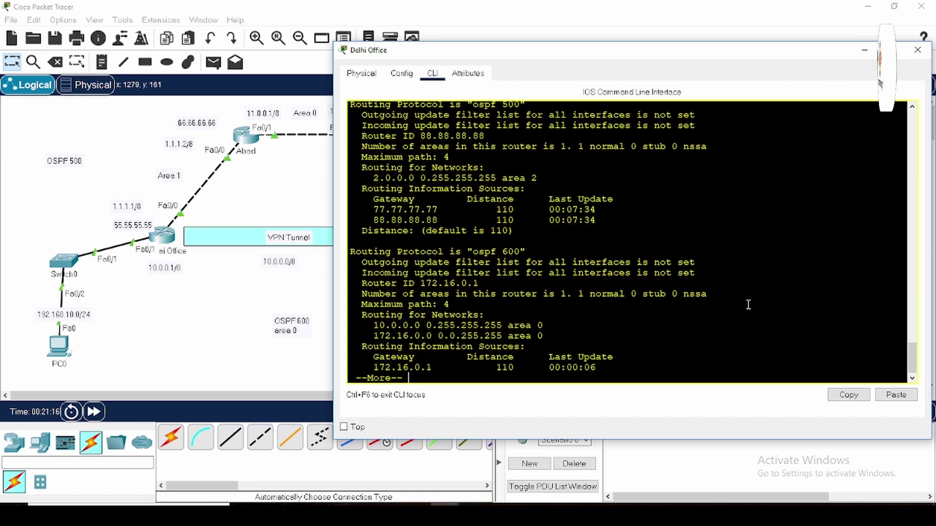
left_click_drag(509, 209, 536, 210)
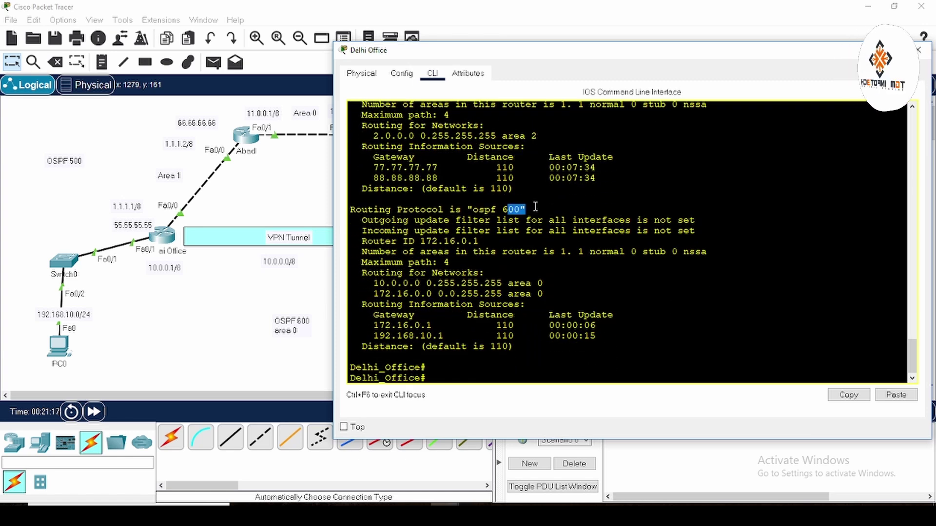
left_click_drag(373, 283, 479, 283)
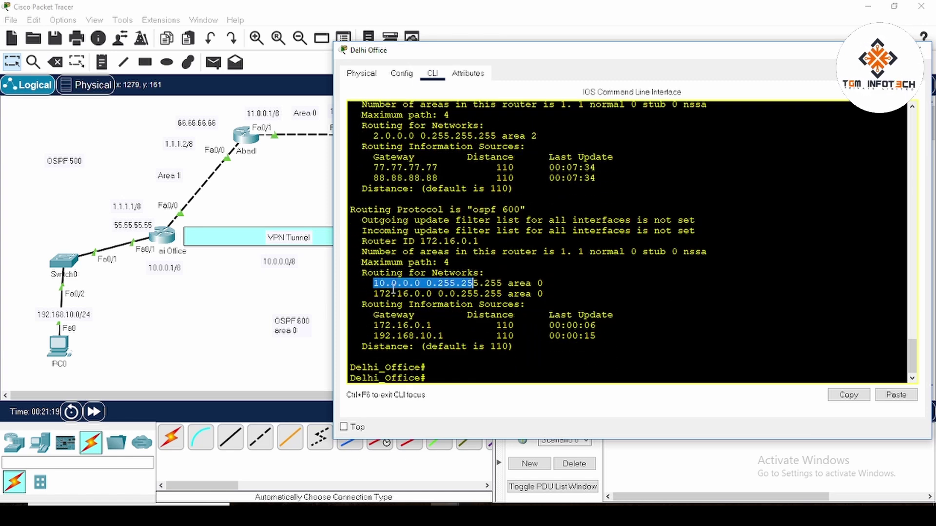
left_click(480, 290)
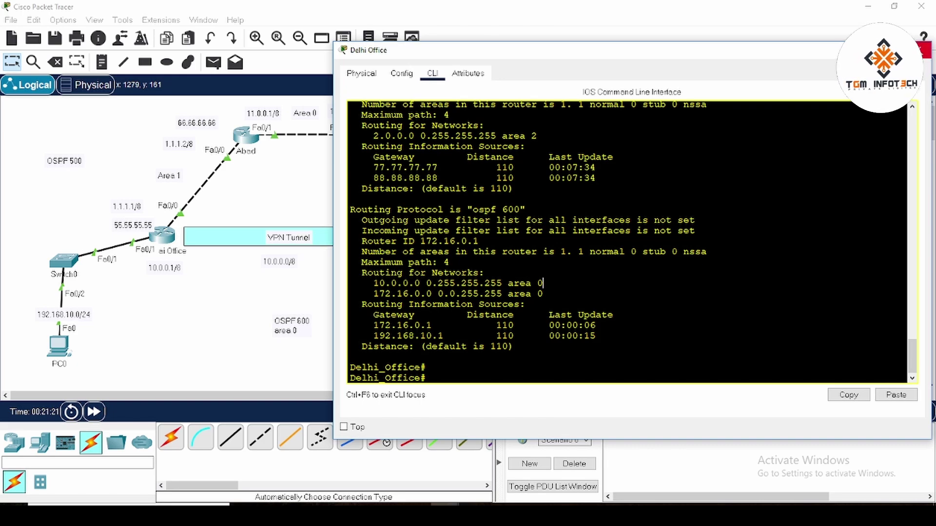
left_click(918, 51)
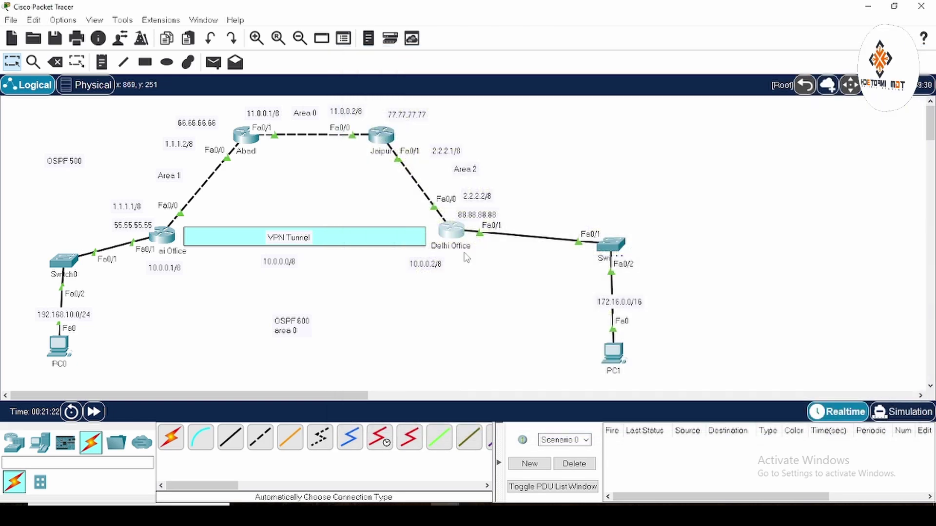
Ping the Mumbai Office router at 1.1.1.1 from PC1's command prompt
left_click(615, 355)
left_click(576, 139)
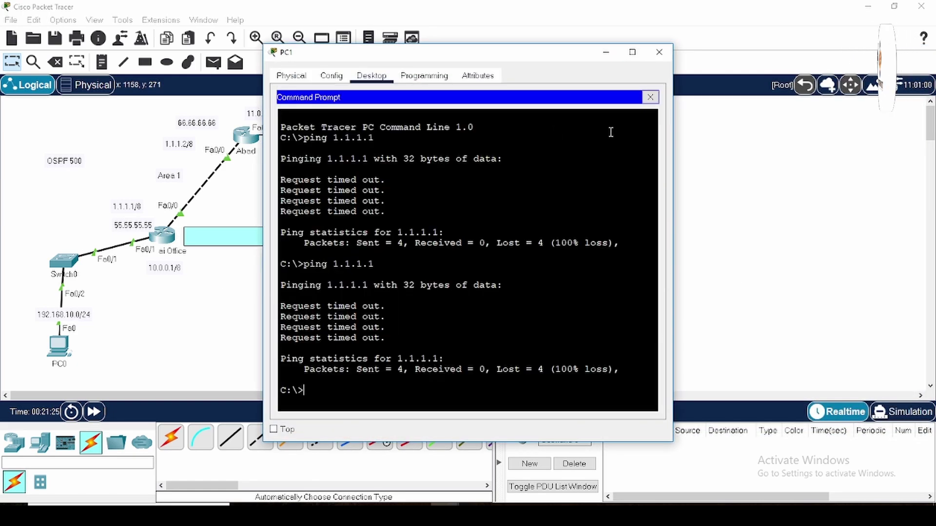
type("ping 1.1.1.1")
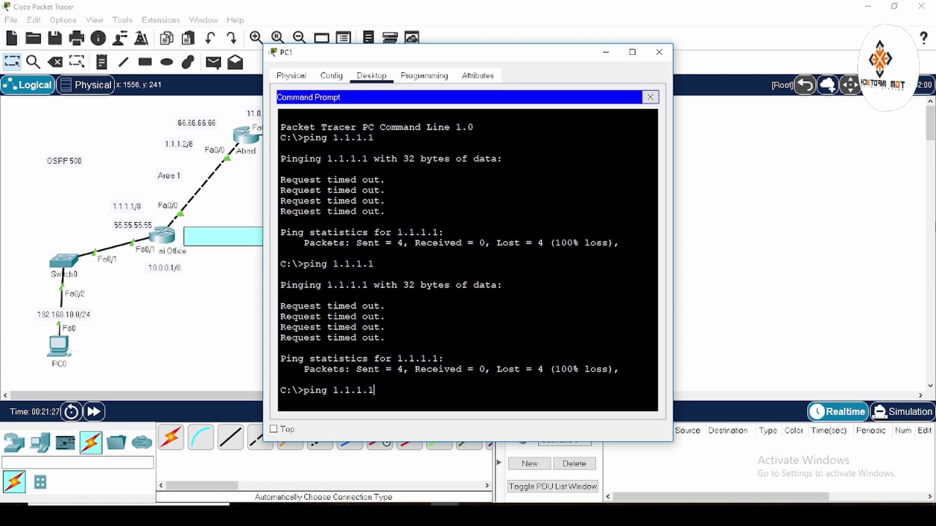
key("Return")
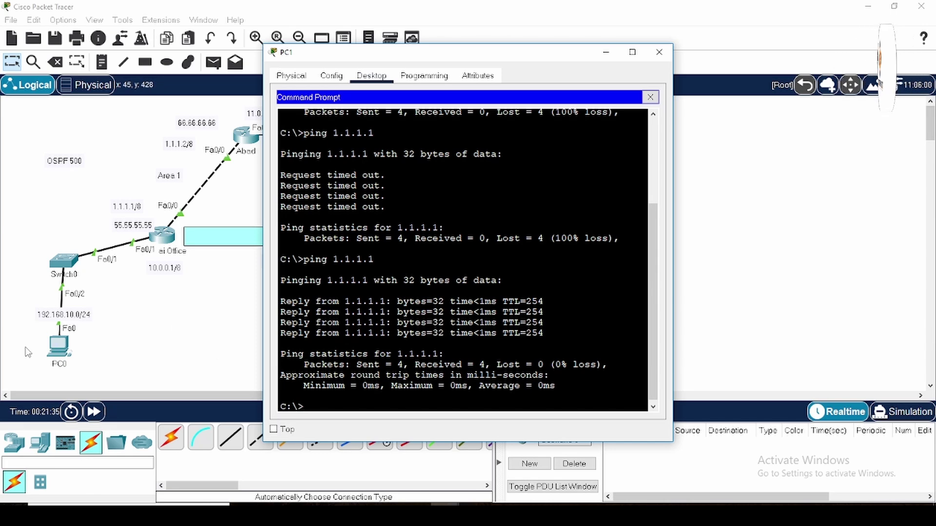
Ping PC0 at 192.168.10.2 from PC1 and close the PC1 window
type("ping")
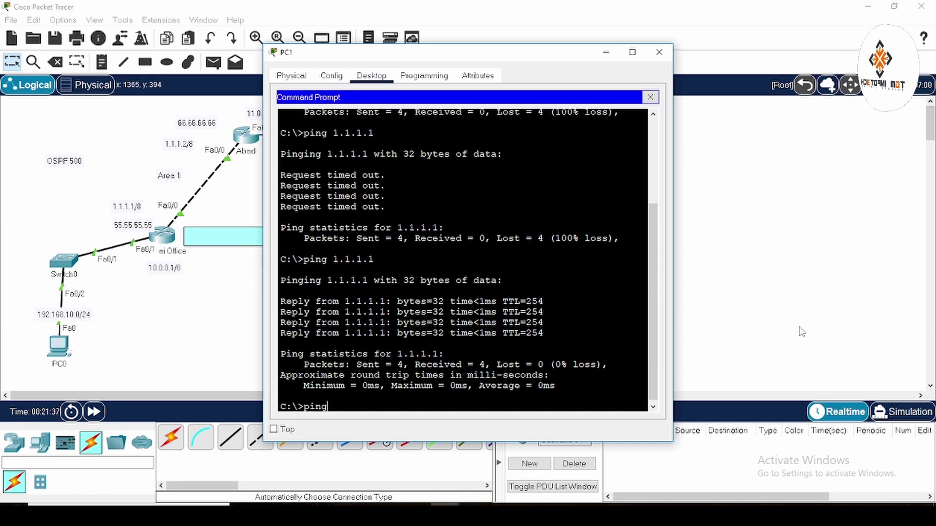
type(" 19")
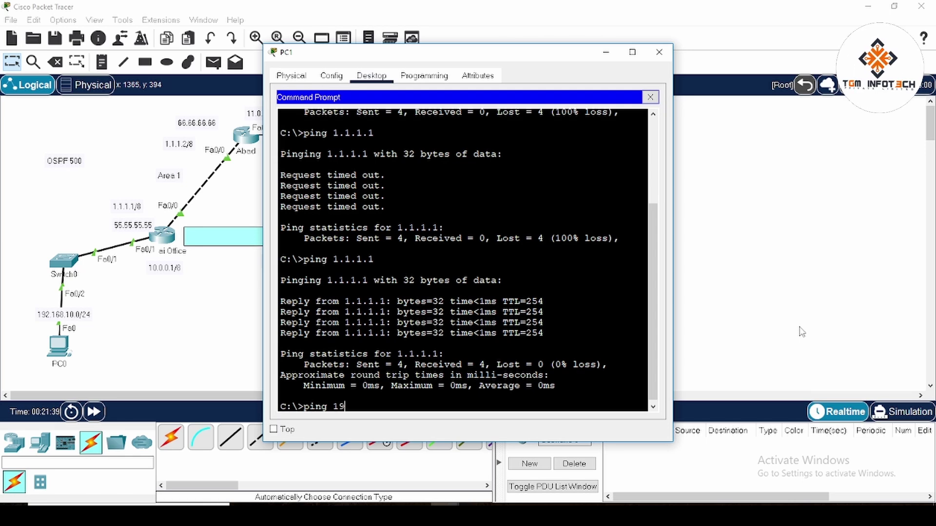
type("2.168.10.2")
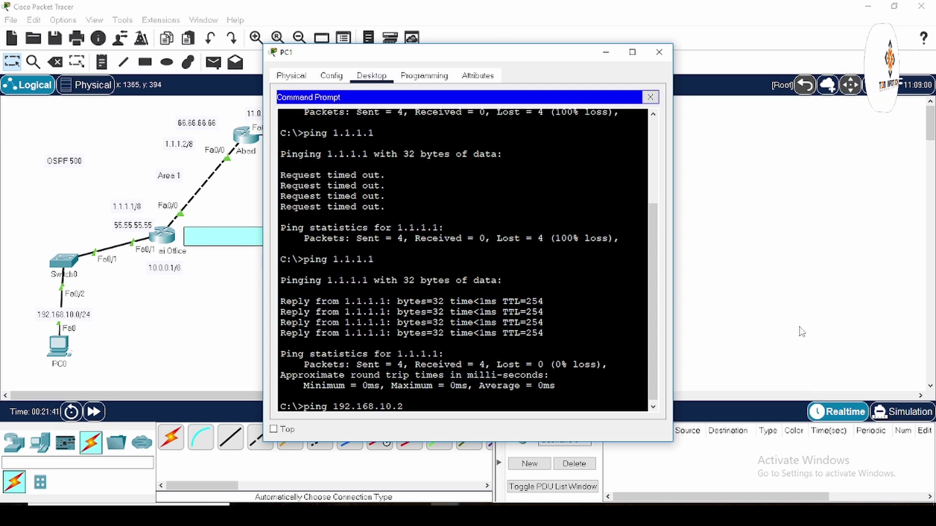
key("Return")
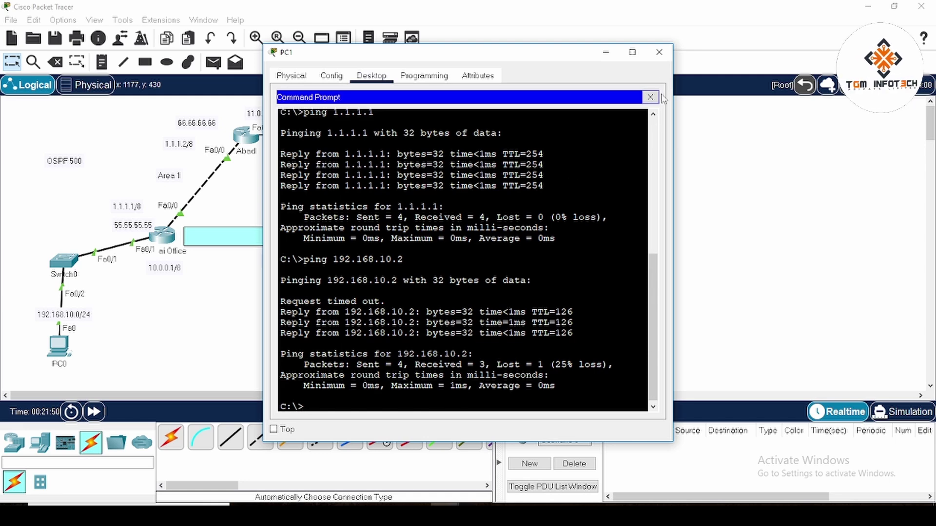
left_click(659, 53)
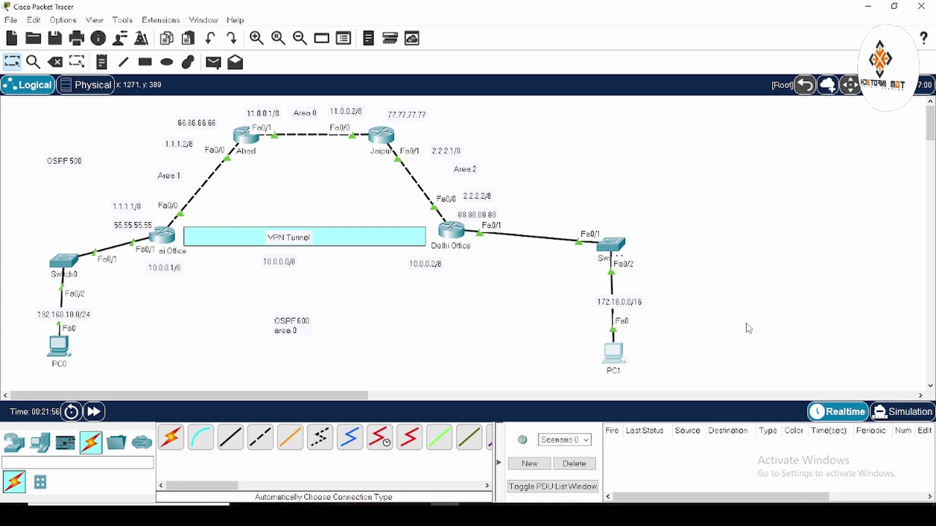
Open the Abad router's command line and enter privileged mode
left_click(243, 137)
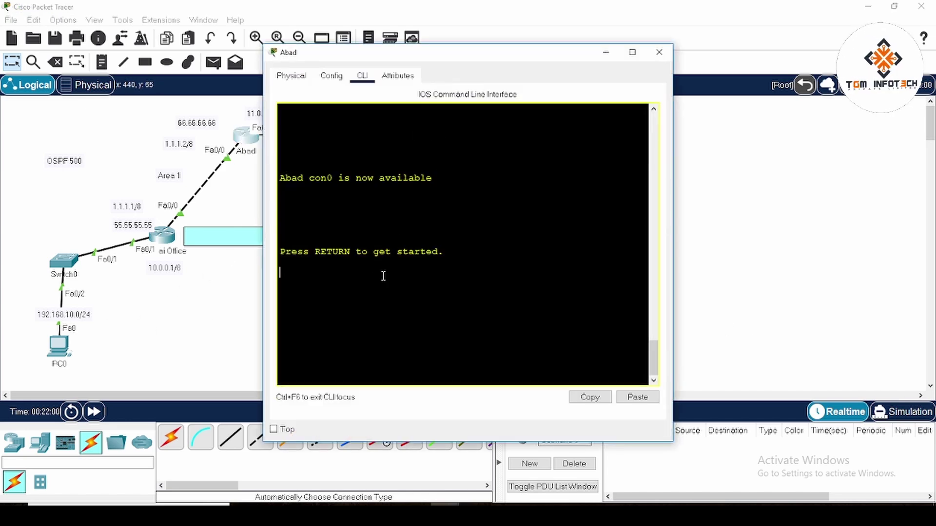
key("Return")
key("Return")
key("Return")
type("en")
key("Return")
key("Return")
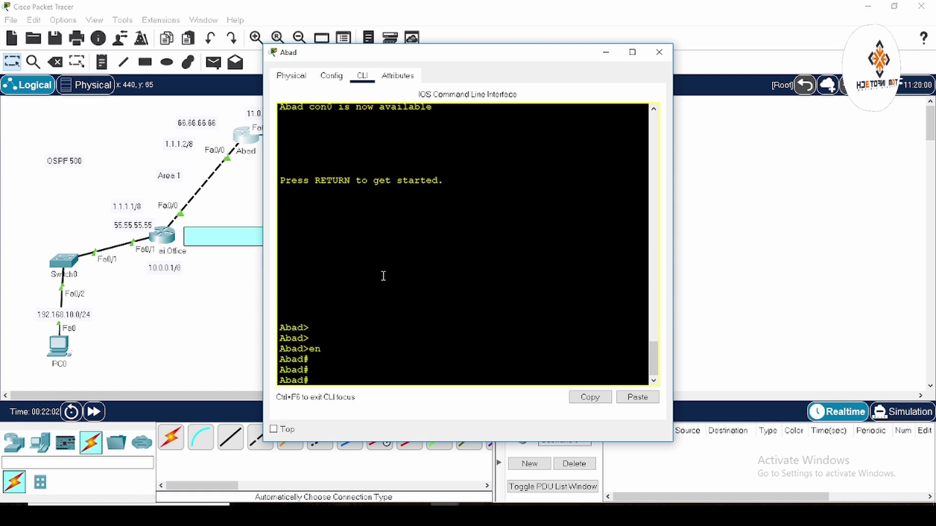
Show the Abad router's IP routing table, check which networks it lists, and close the router window
type("show ip rou")
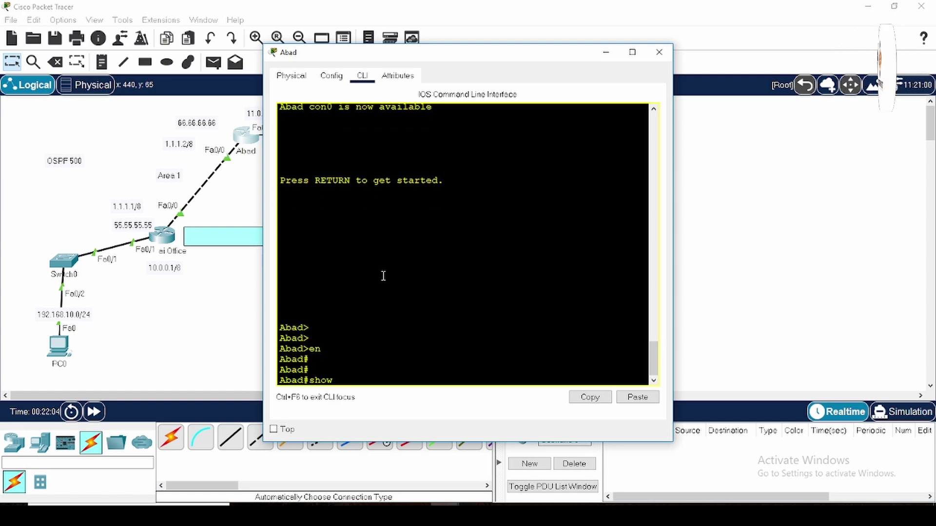
key("Tab")
key("Return")
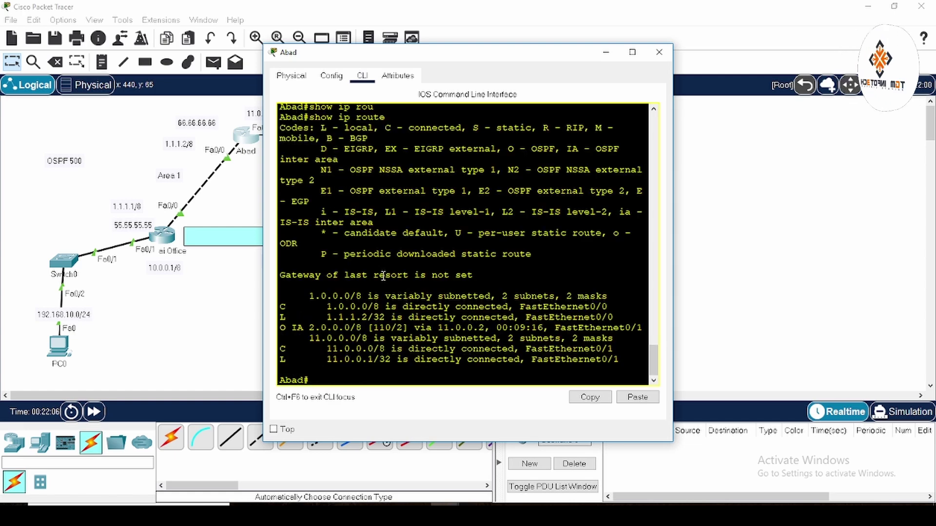
left_click_drag(308, 297, 369, 297)
left_click_drag(321, 326, 369, 361)
left_click(2, 276)
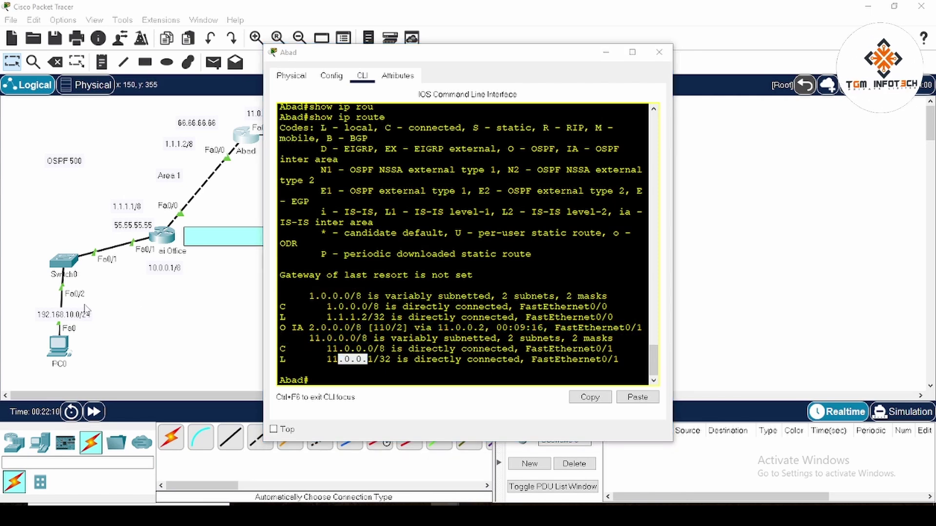
left_click(619, 128)
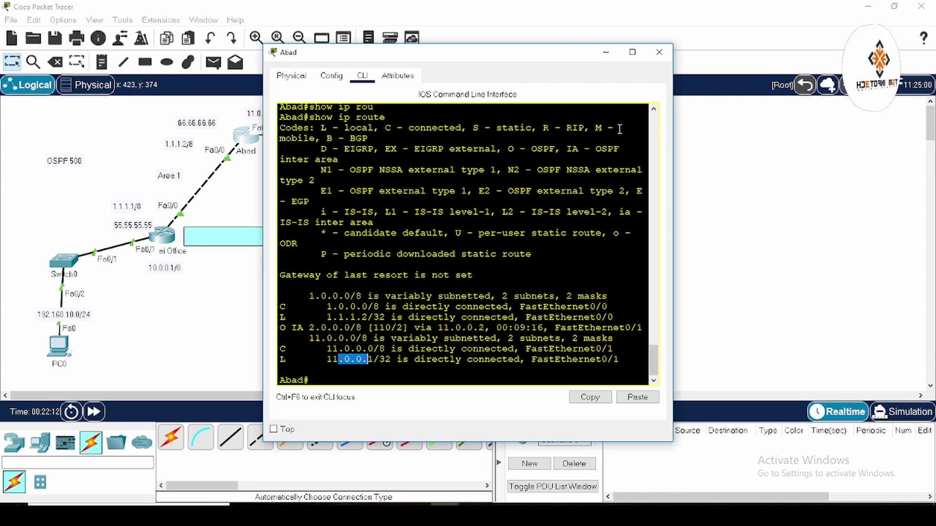
left_click(659, 52)
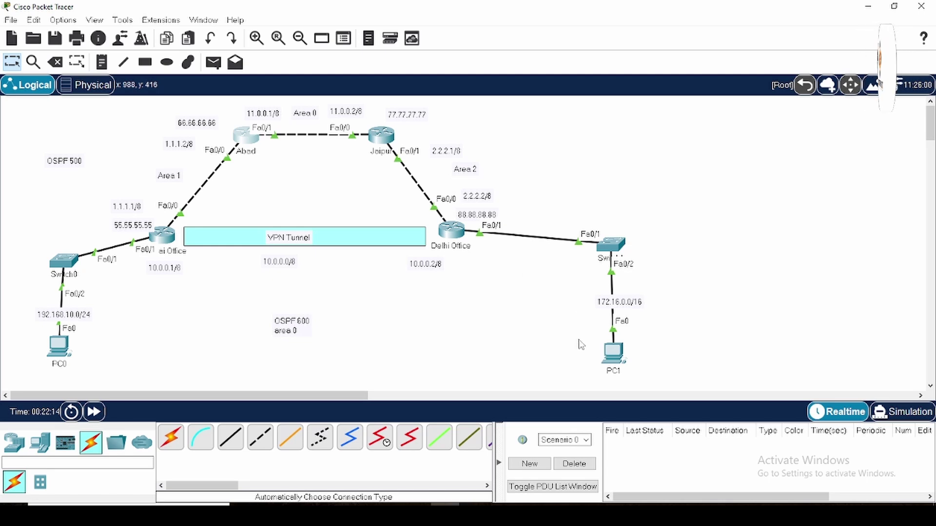